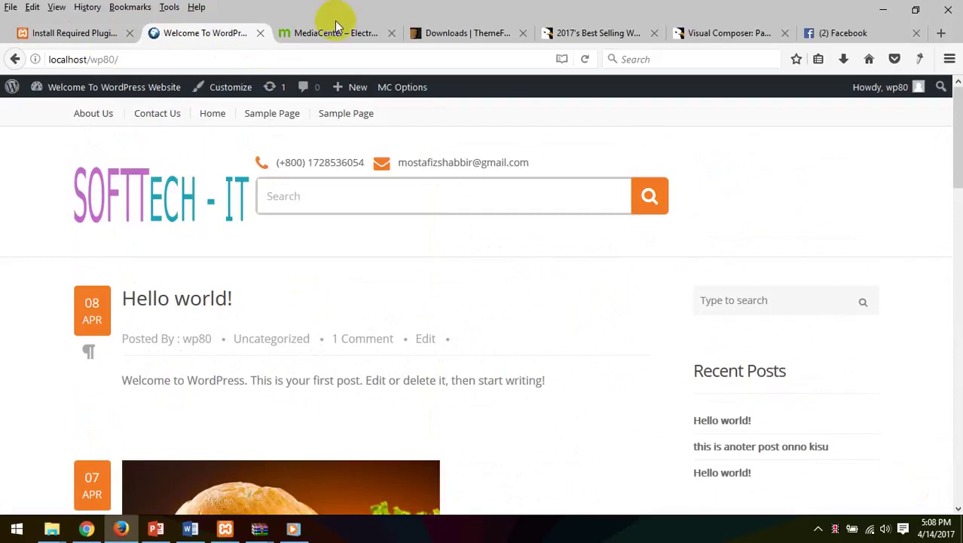
Look over the MediaCenter demo store's home page, from its header down to the product sections
left_click(319, 31)
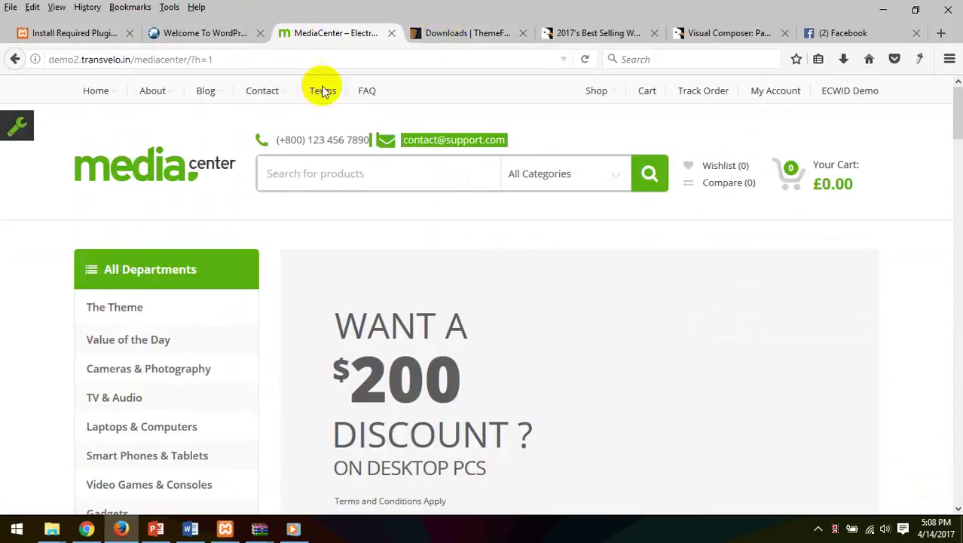
left_click(598, 32)
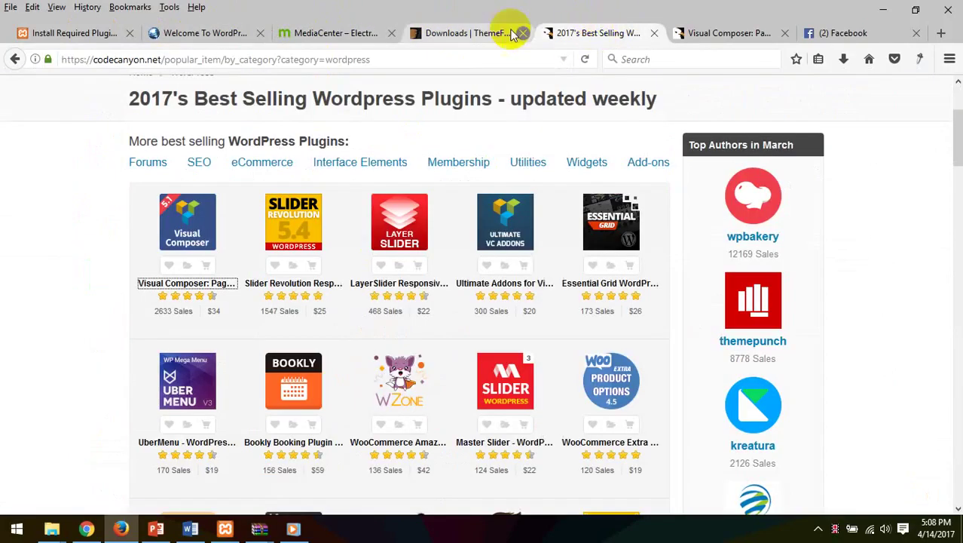
left_click(300, 32)
scroll(346, 152, "down", 5)
scroll(349, 159, "down", 15)
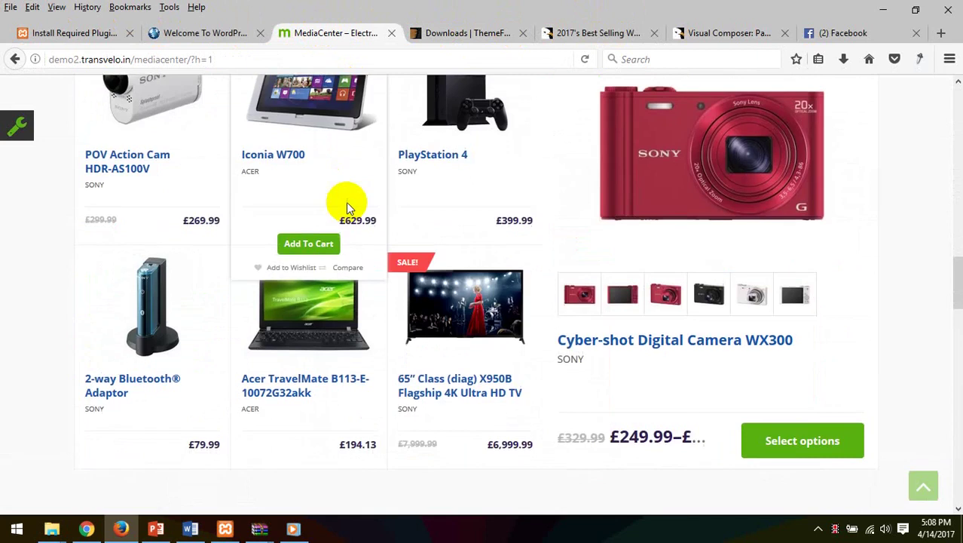
scroll(346, 246, "up", 20)
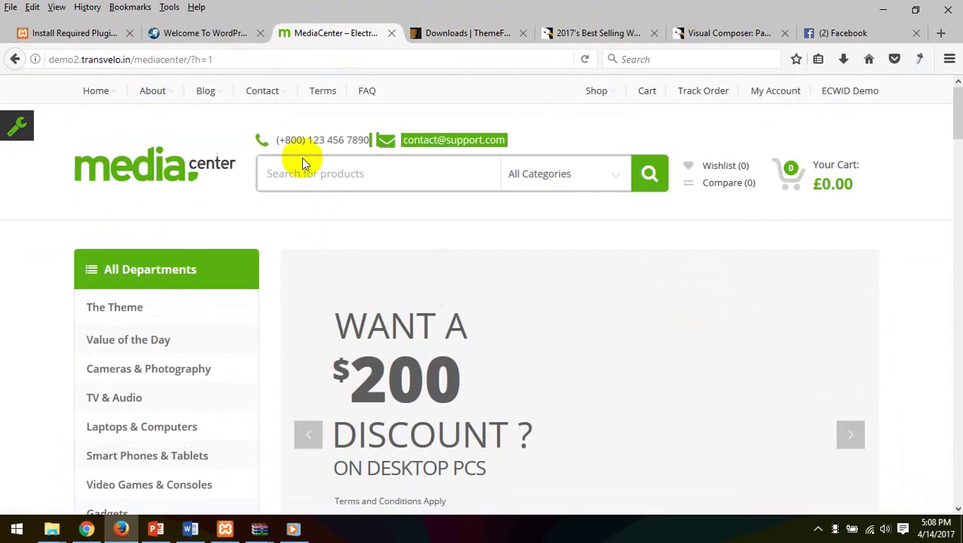
Activate the required plugins WooCommerce, YITH WooCommerce Wishlist and YITH Woocommerce Compare together as a bulk action on the local site
left_click(200, 33)
left_click(107, 32)
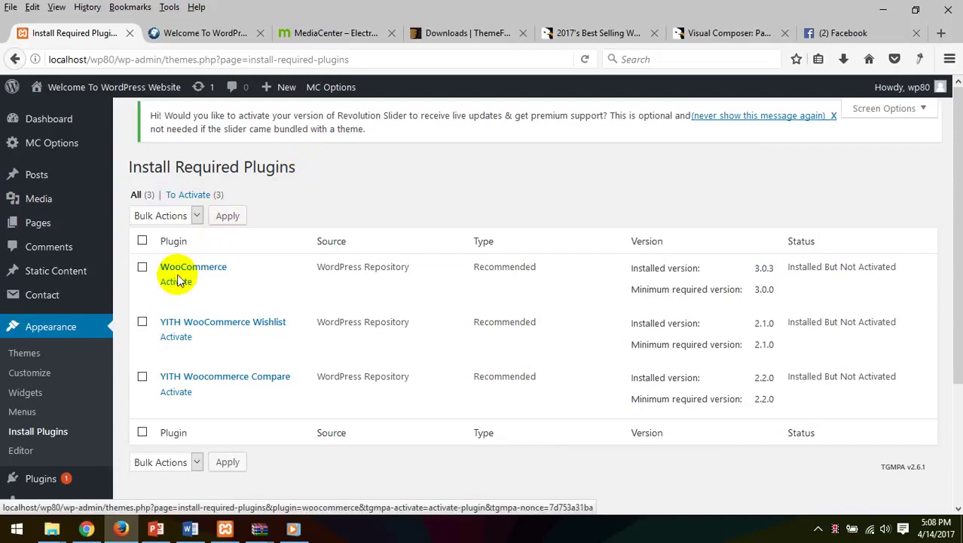
left_click(142, 240)
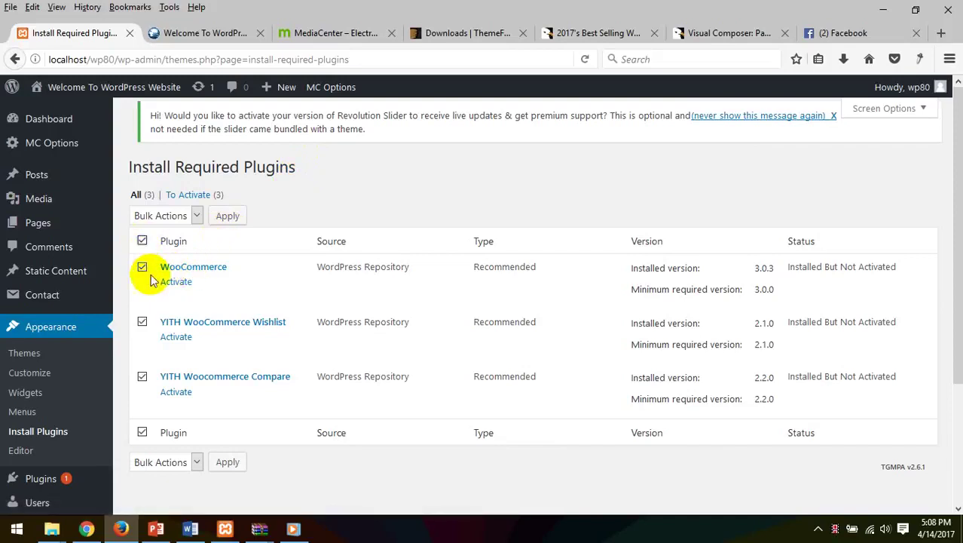
left_click(170, 215)
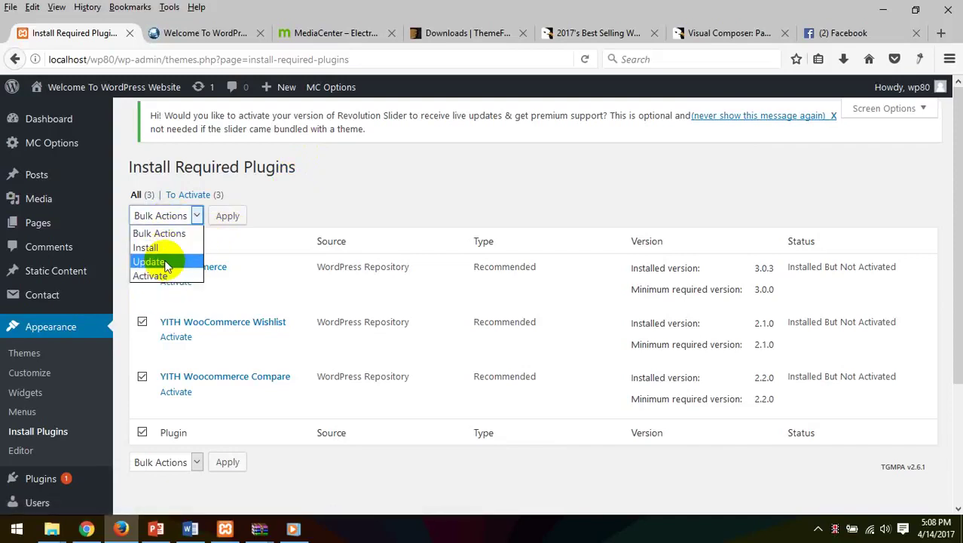
left_click(150, 276)
left_click(227, 215)
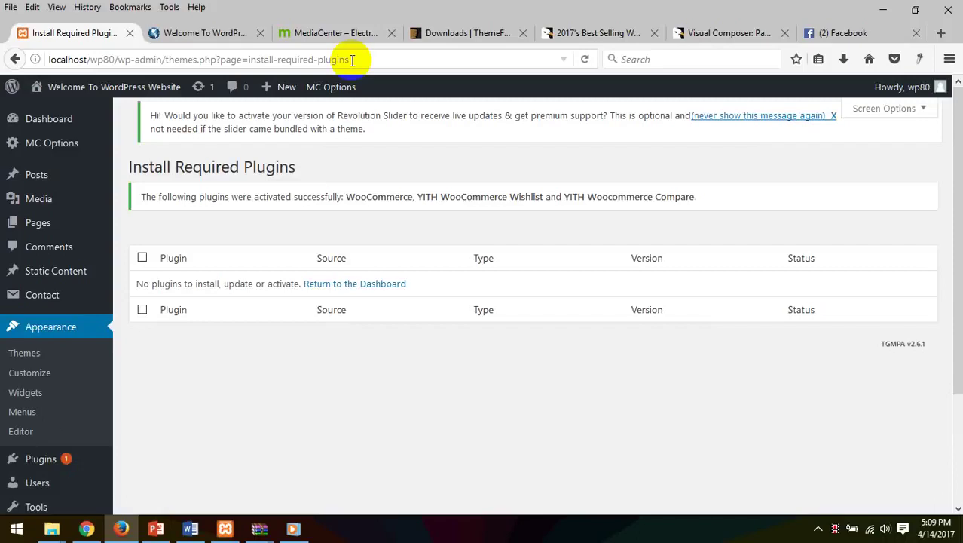
left_click(192, 32)
left_click(125, 33)
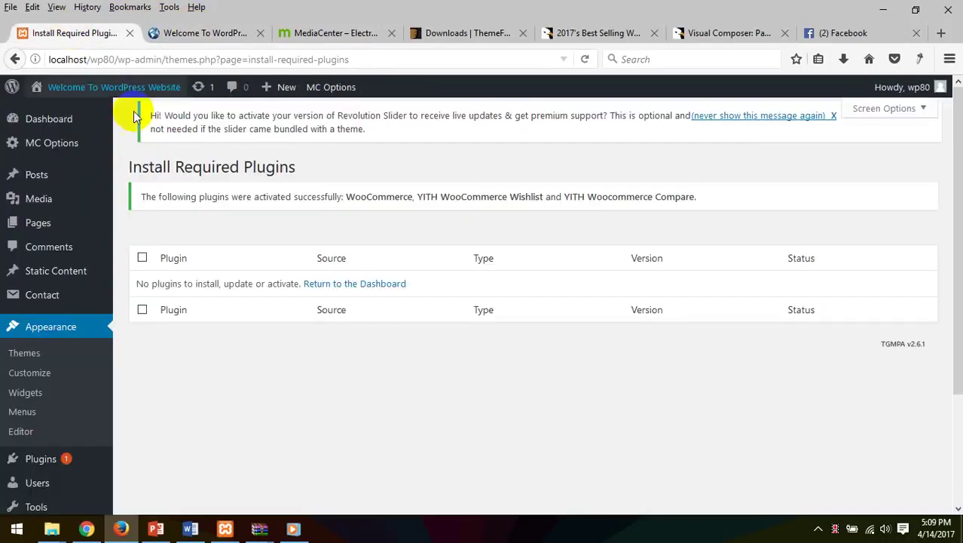
left_click(203, 32)
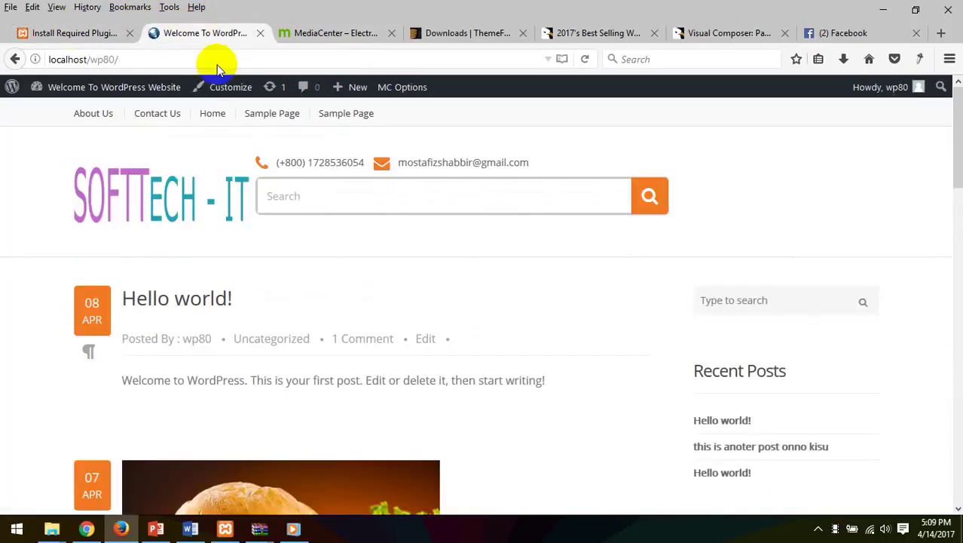
right_click(91, 245)
left_click(72, 33)
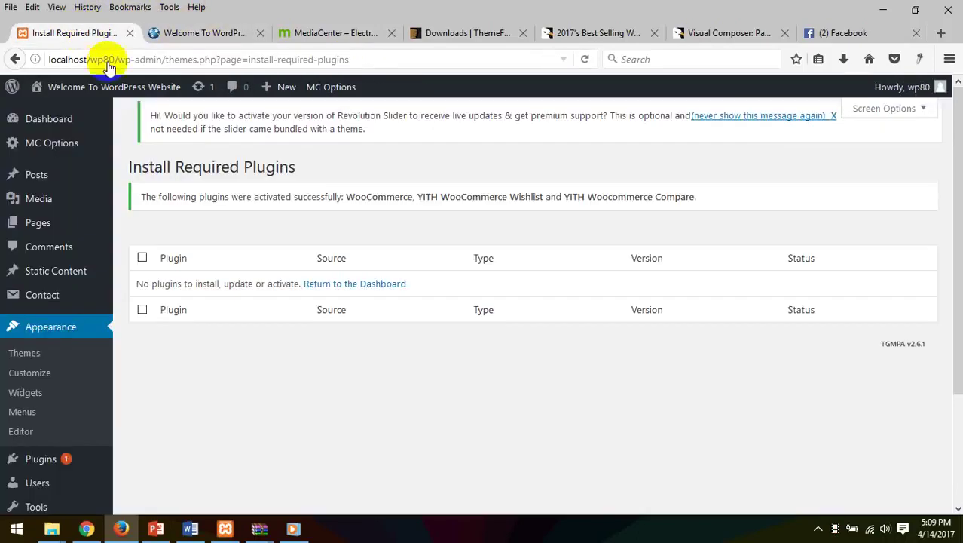
Leave the required plugins page for the WordPress dashboard, postponing the WooCommerce setup wizard at its welcome page
left_click(347, 284)
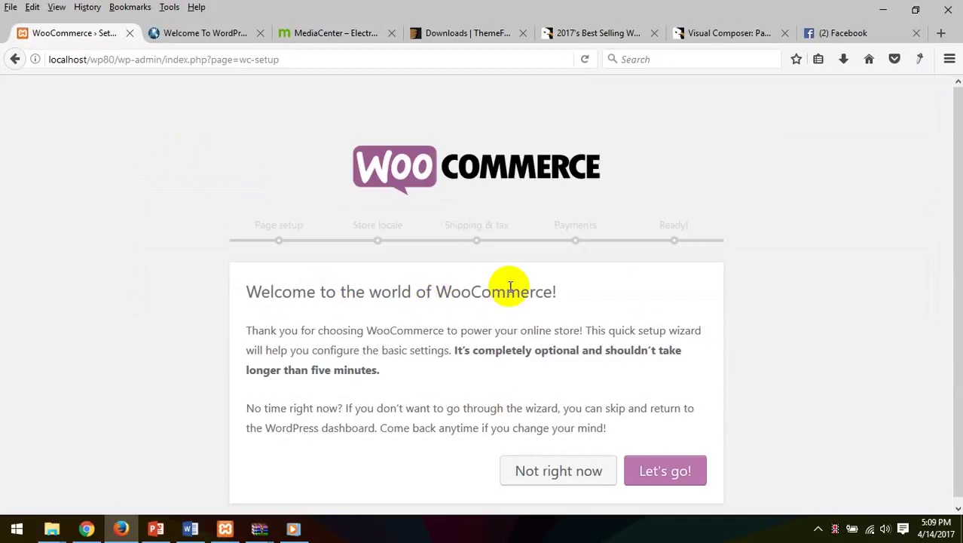
scroll(543, 403, "down", 1)
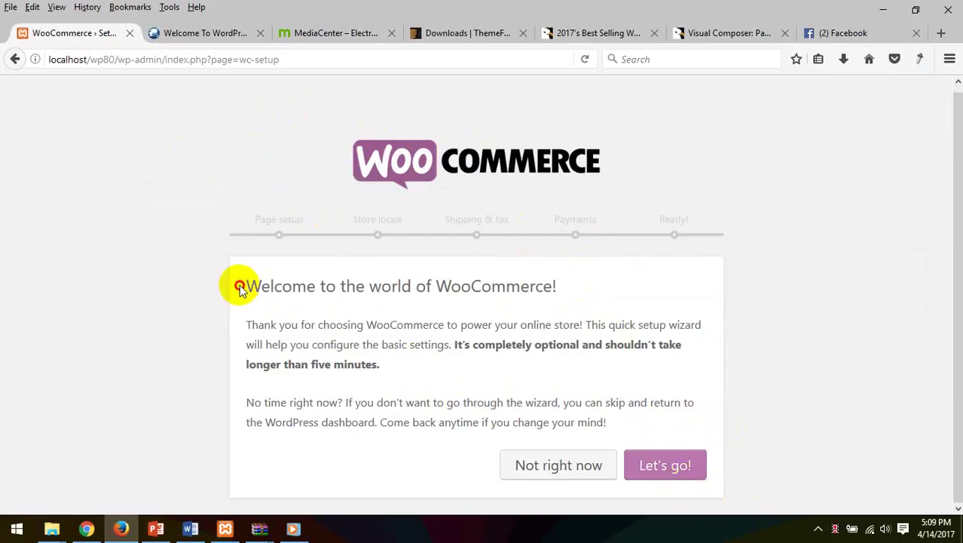
left_click_drag(240, 290, 579, 299)
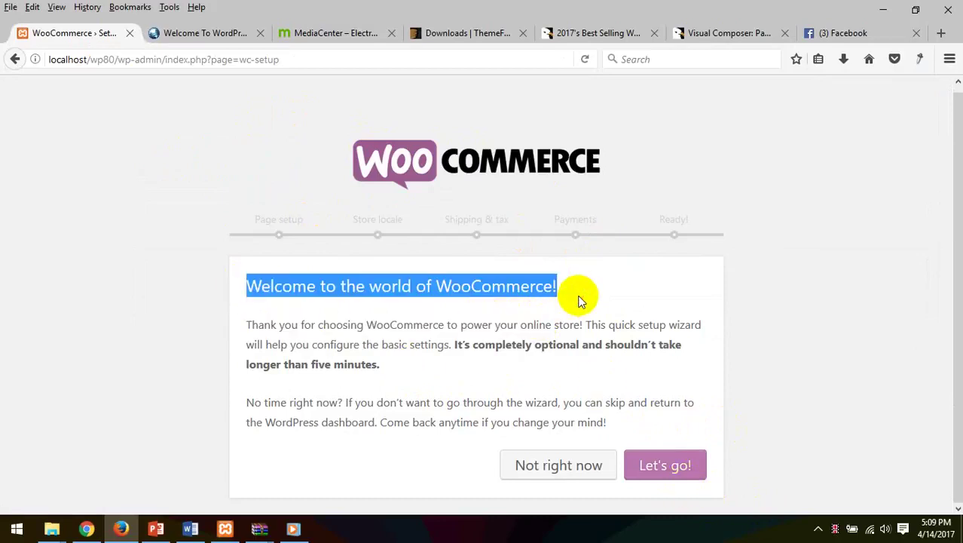
left_click(579, 298)
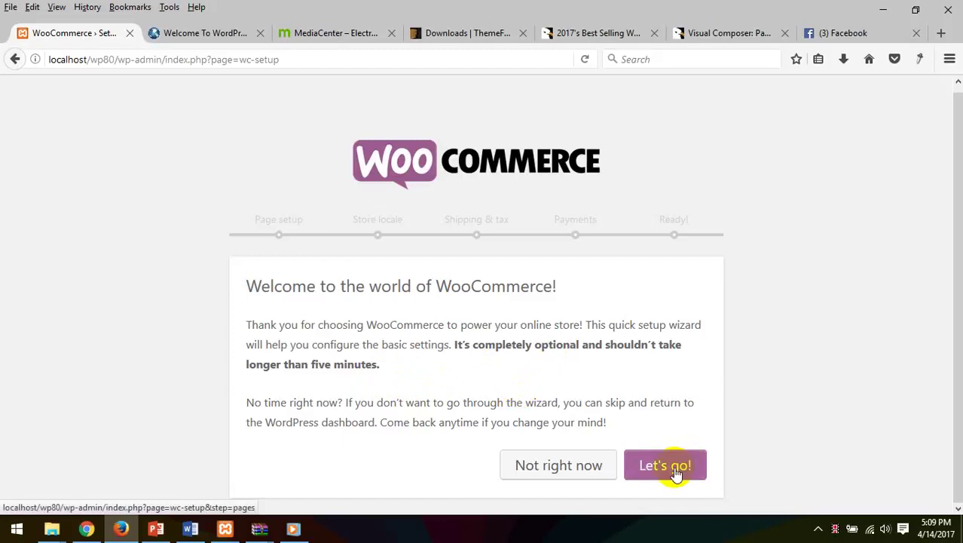
left_click(571, 475)
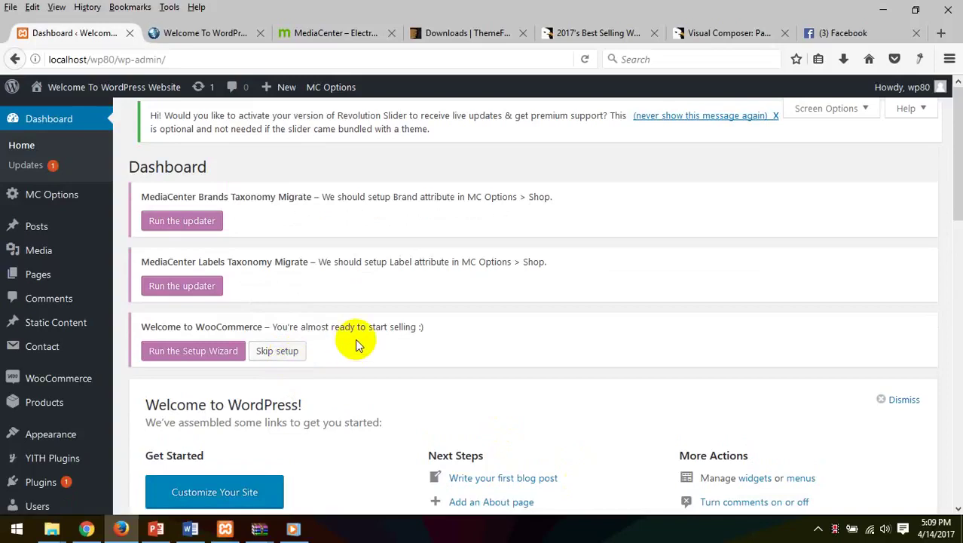
Run the WooCommerce setup wizard from the dashboard and accept creating the Shop, Cart, Checkout and My account pages
left_click(181, 350)
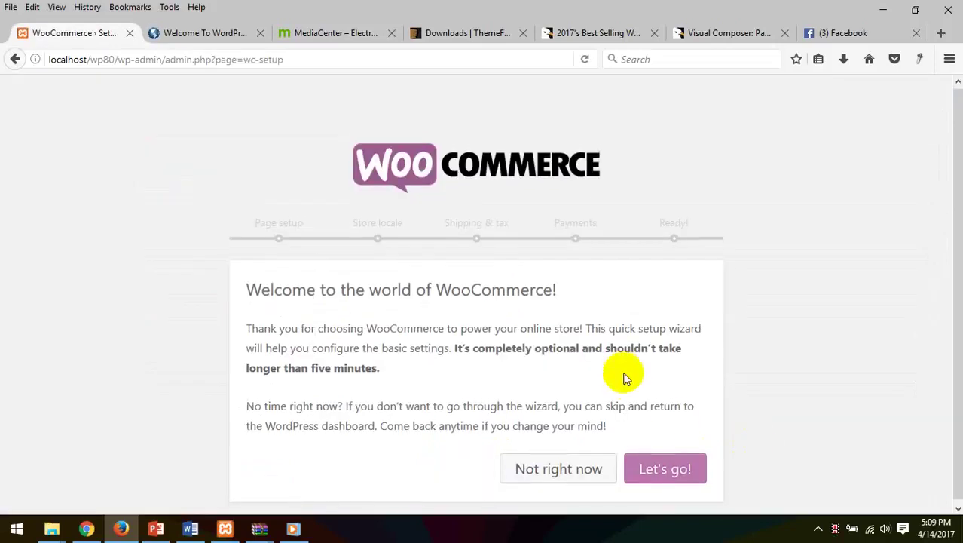
left_click(682, 460)
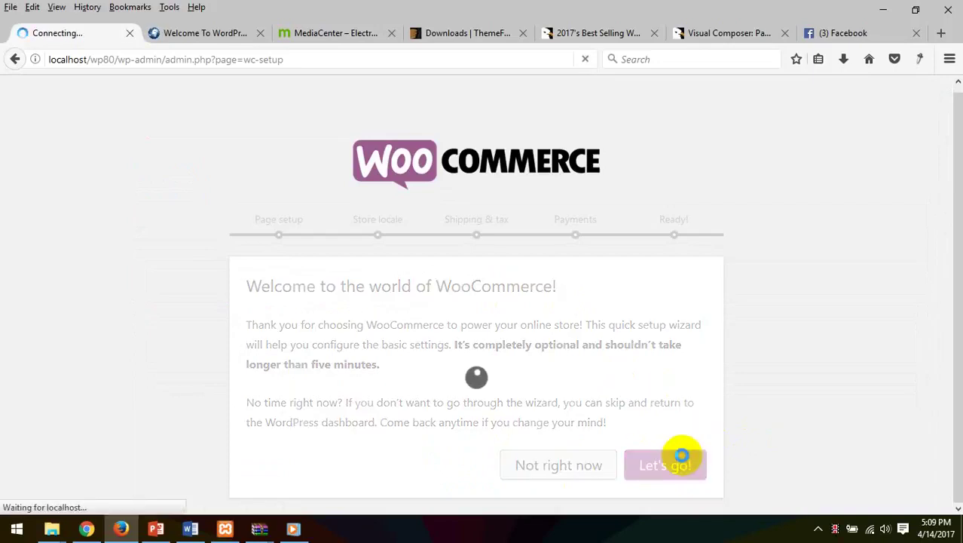
scroll(560, 460, "down", 3)
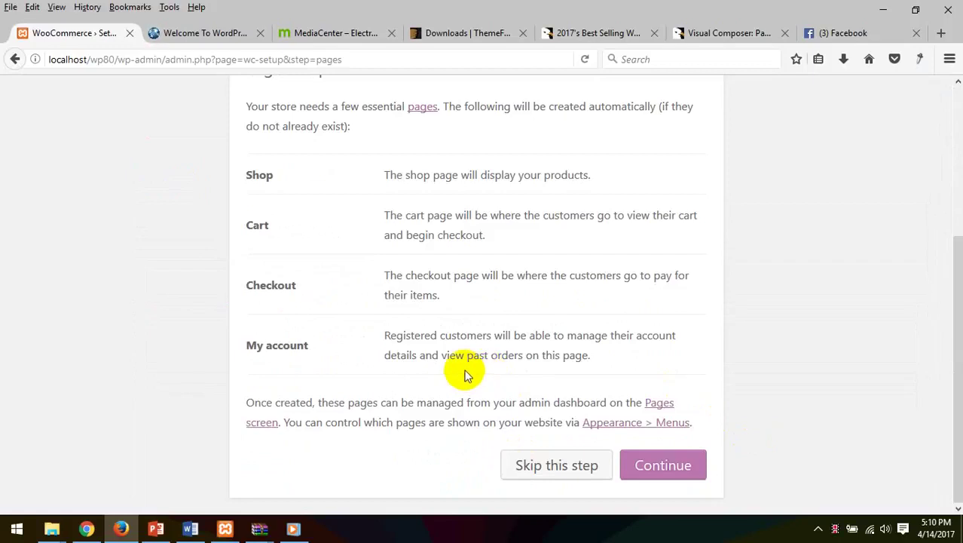
double_click(258, 174)
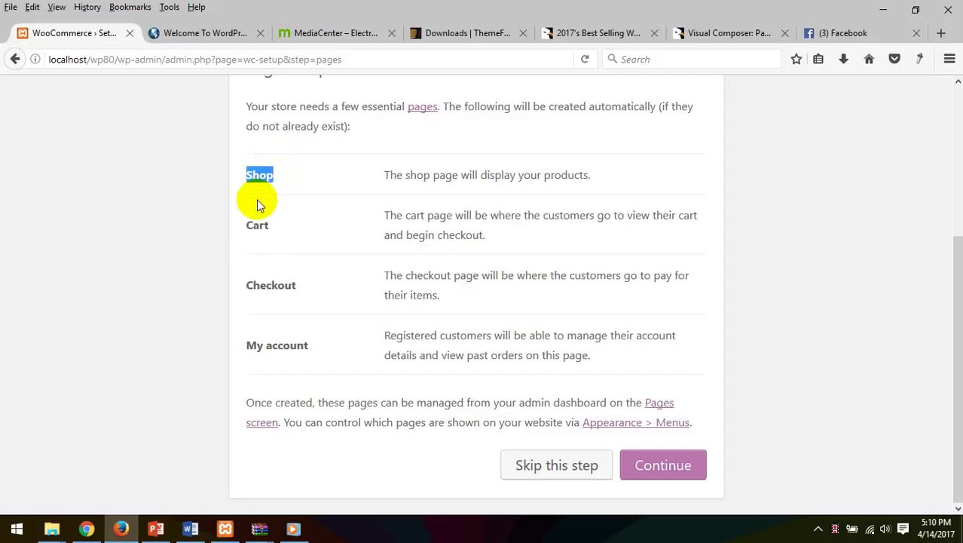
double_click(255, 225)
double_click(270, 286)
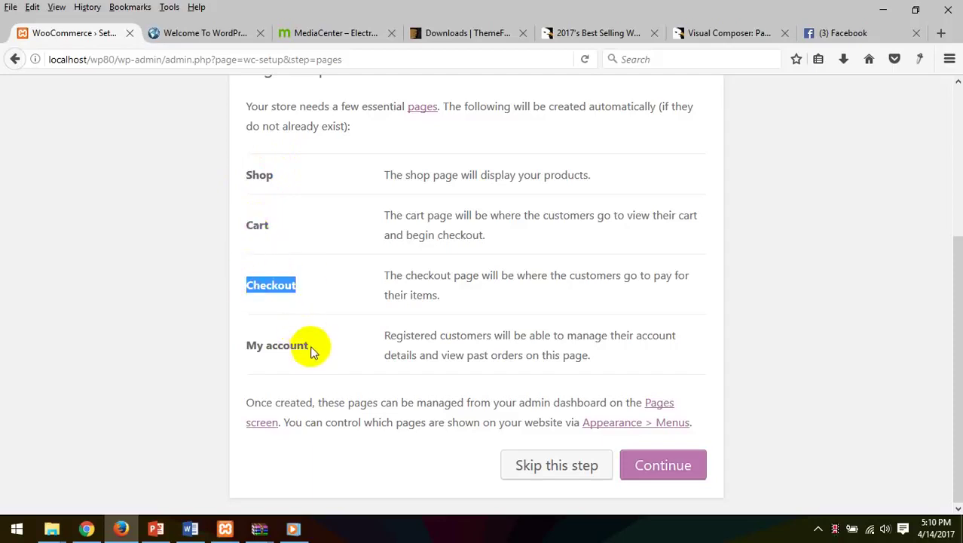
left_click_drag(310, 346, 244, 347)
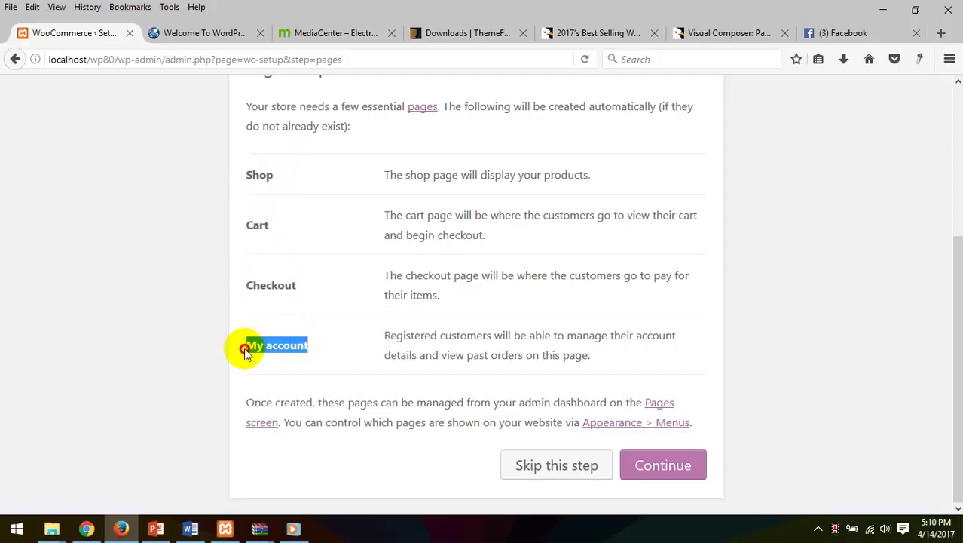
left_click(658, 483)
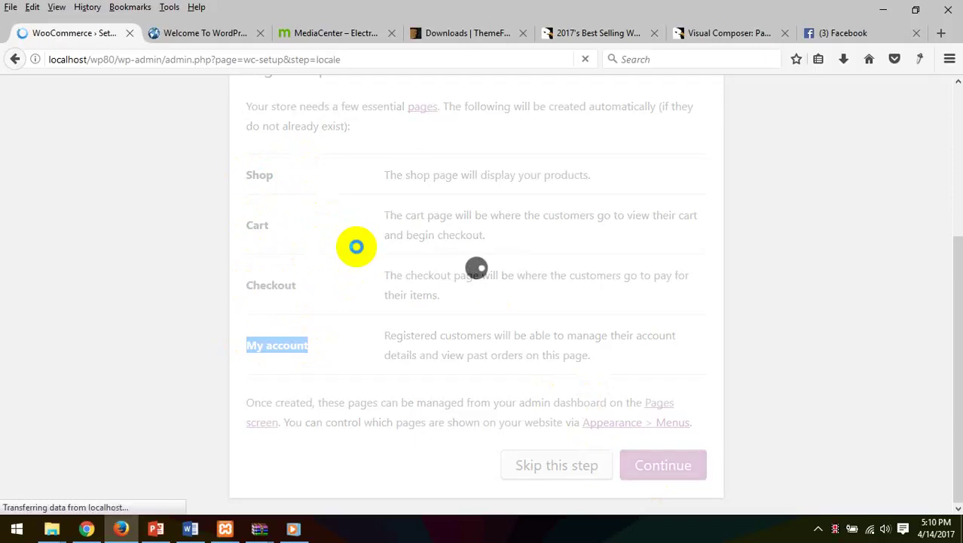
Set the store's base location to Bangladesh — Dhaka in the store locale setup
scroll(365, 322, "down", 3)
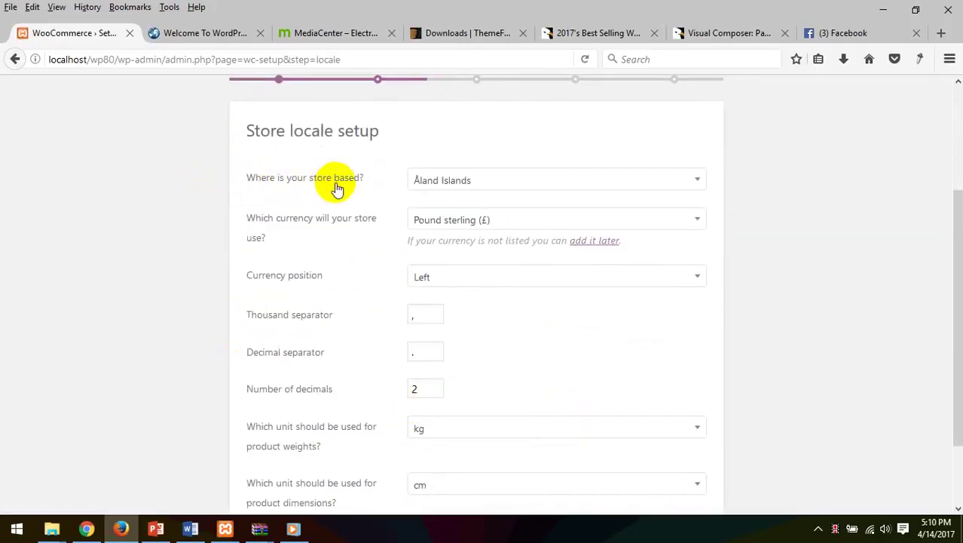
left_click(509, 185)
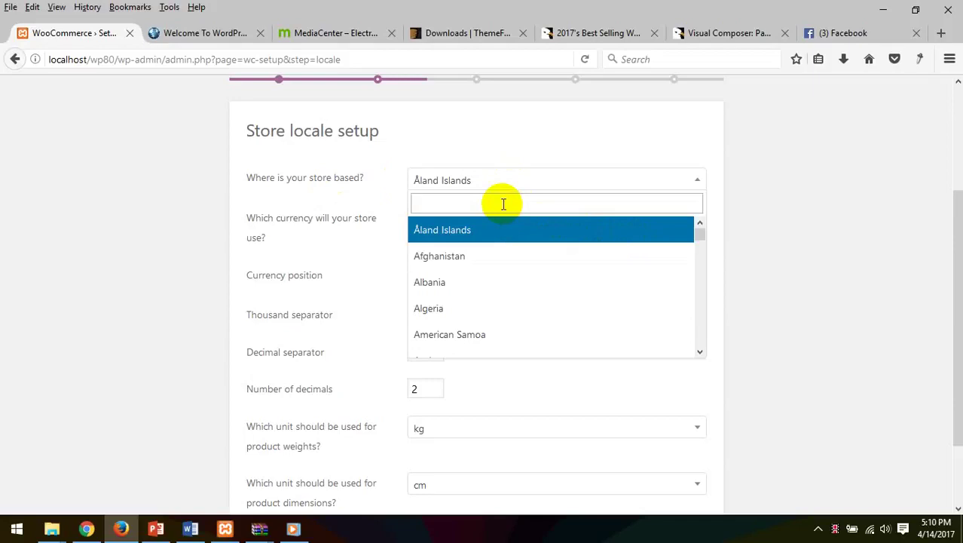
type("ban")
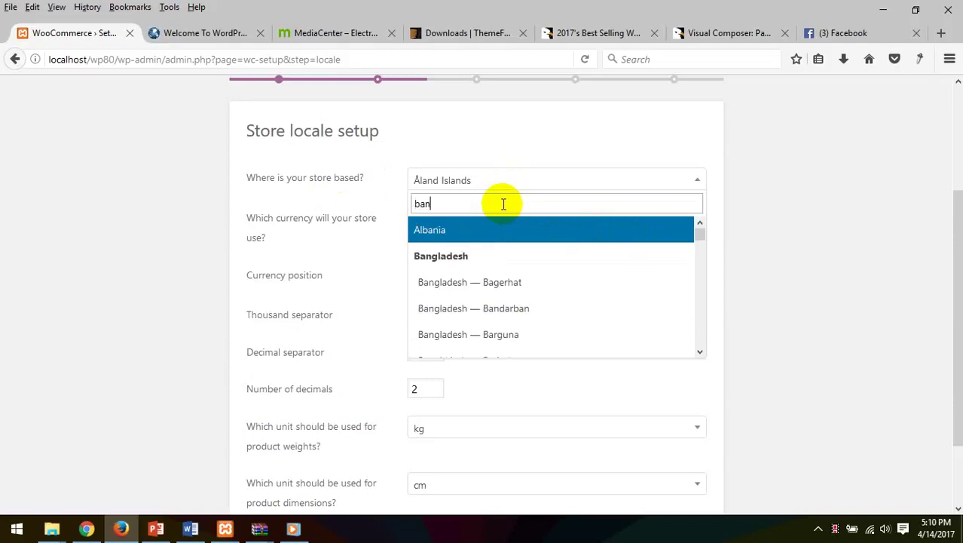
left_click(448, 255)
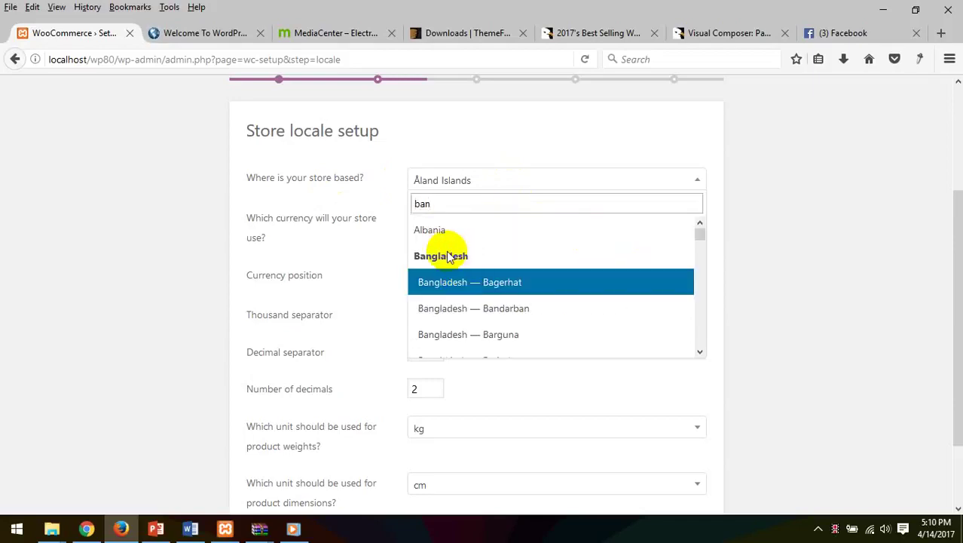
scroll(517, 298, "down", 3)
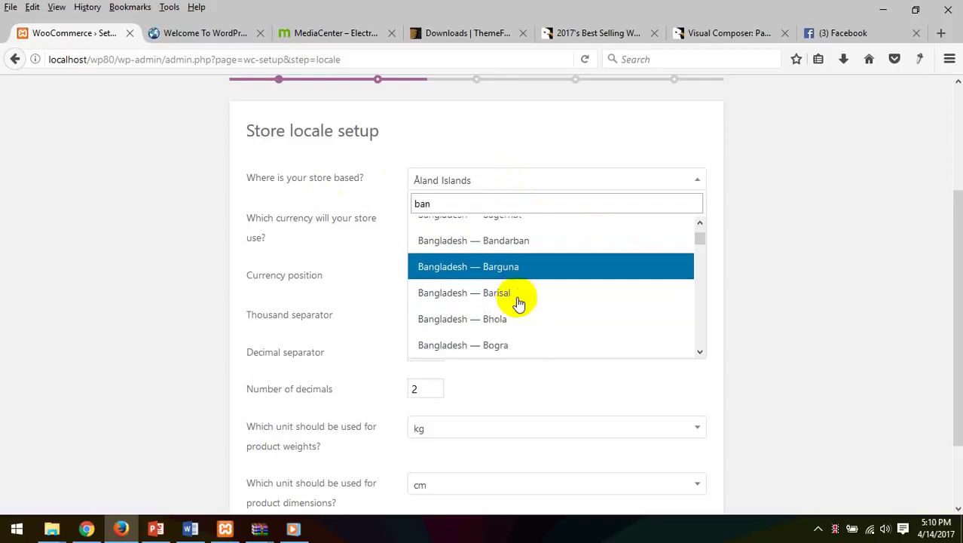
scroll(519, 302, "down", 2)
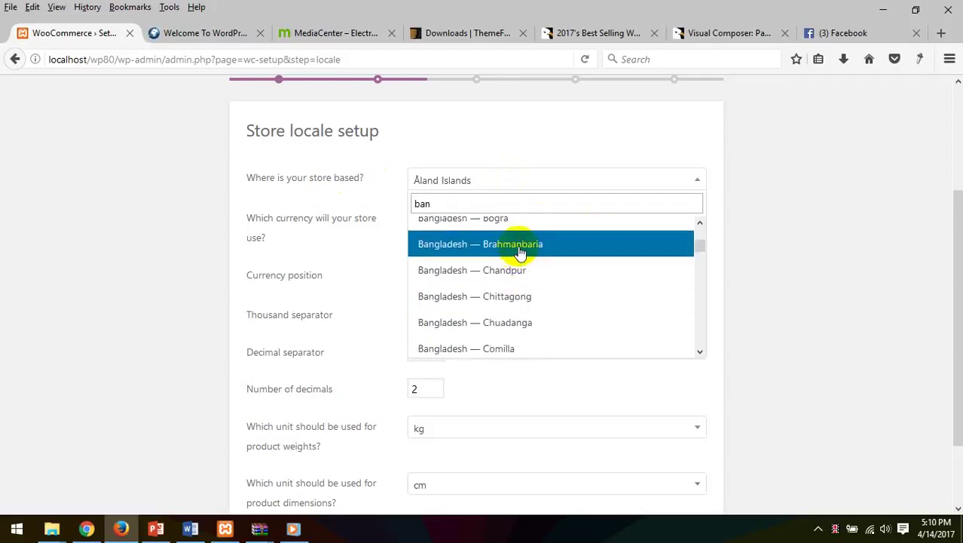
scroll(531, 307, "down", 3)
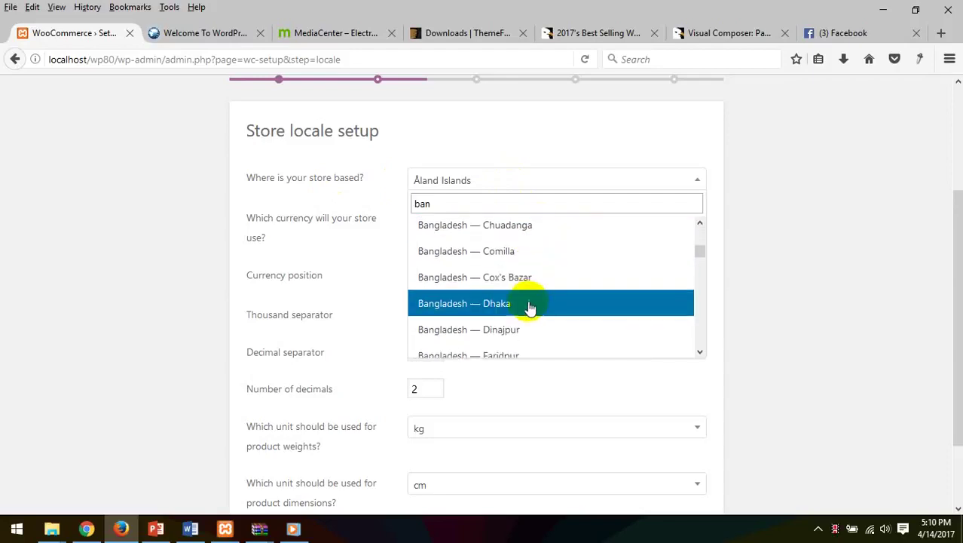
scroll(530, 316, "down", 2)
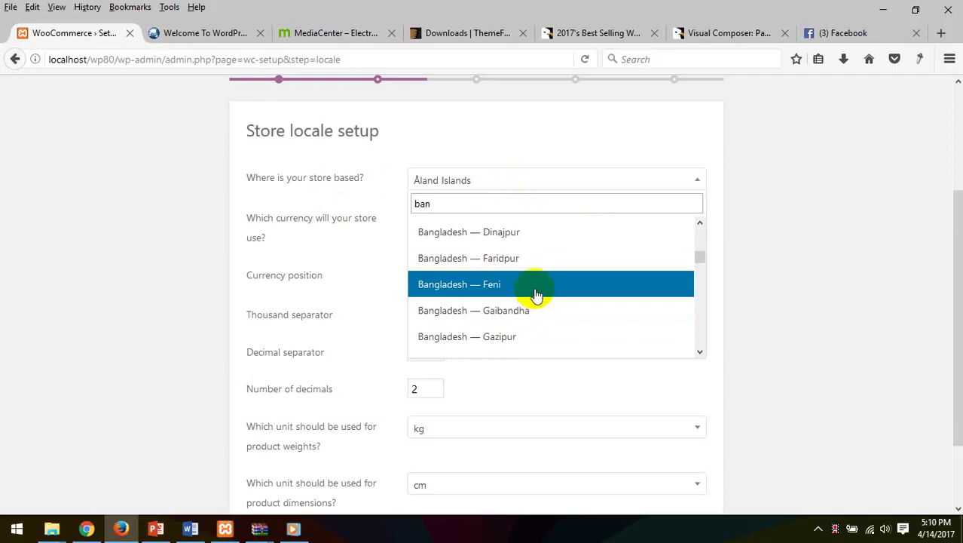
scroll(535, 297, "down", 2)
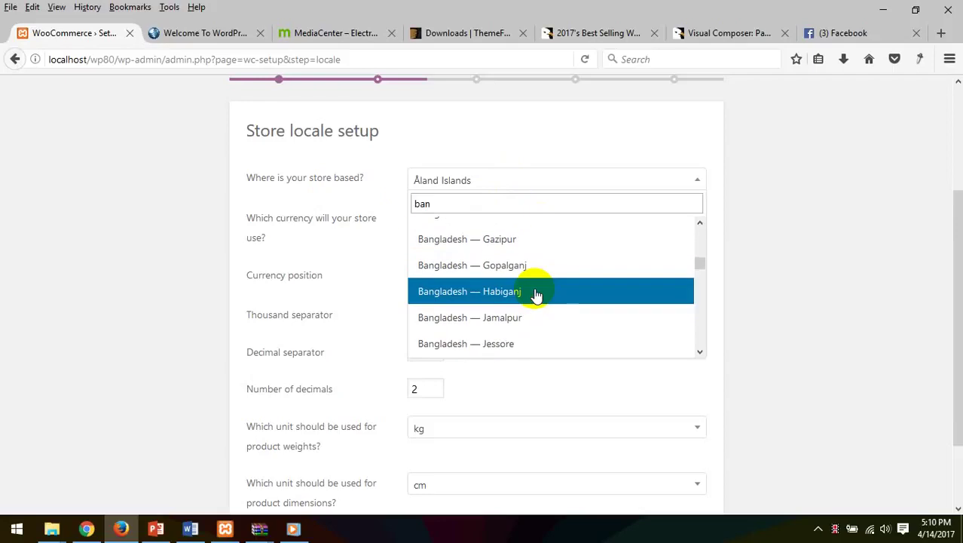
scroll(537, 294, "down", 5)
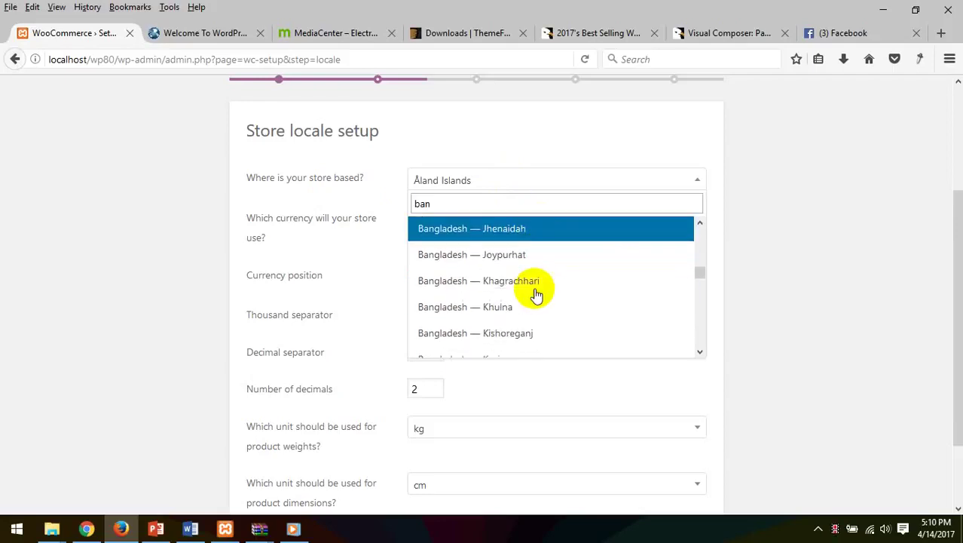
scroll(537, 294, "down", 8)
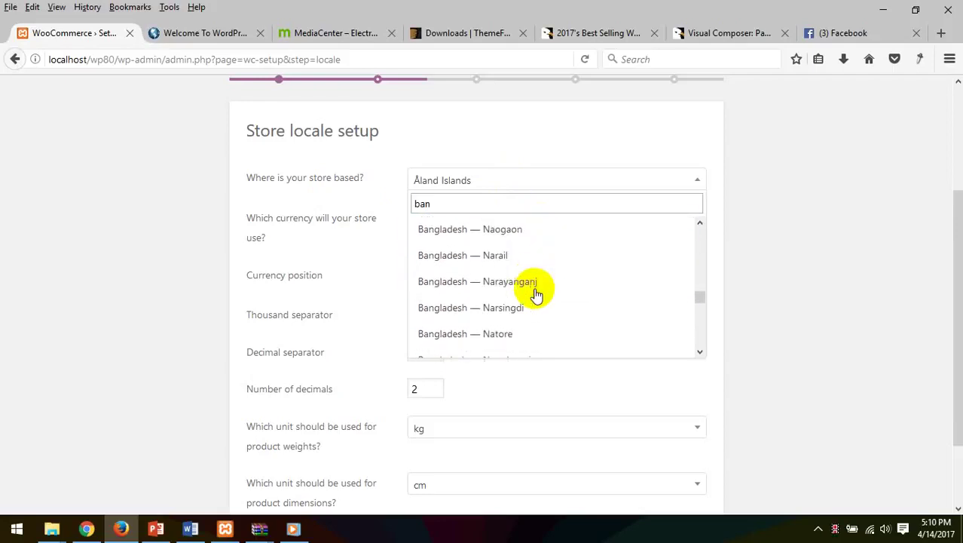
scroll(536, 294, "down", 8)
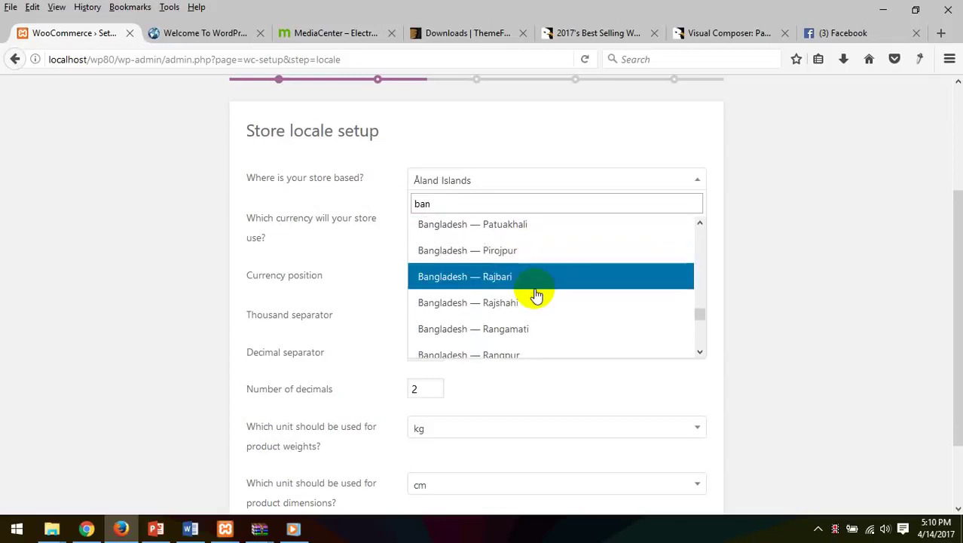
scroll(536, 294, "up", 20)
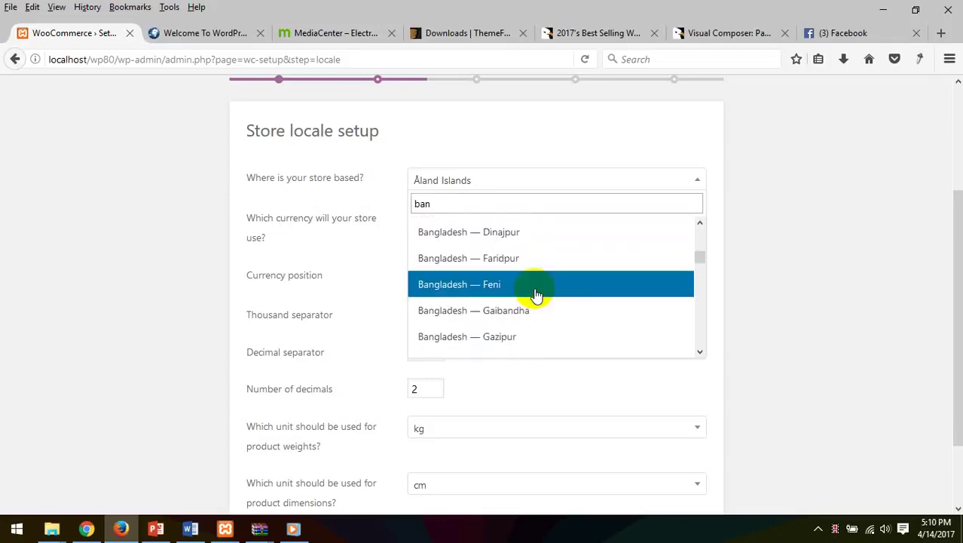
scroll(537, 295, "up", 3)
scroll(535, 294, "down", 3)
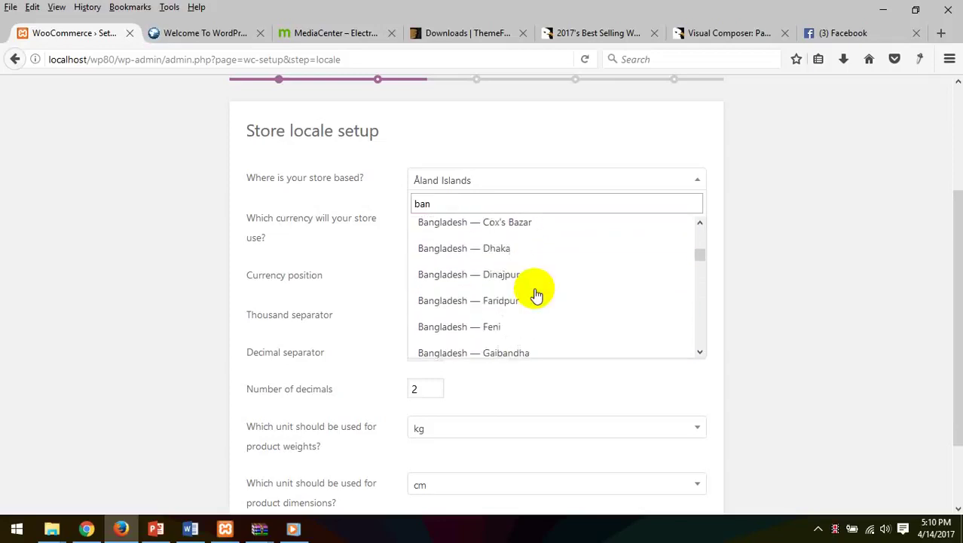
scroll(533, 256, "up", 3)
scroll(531, 307, "down", 2)
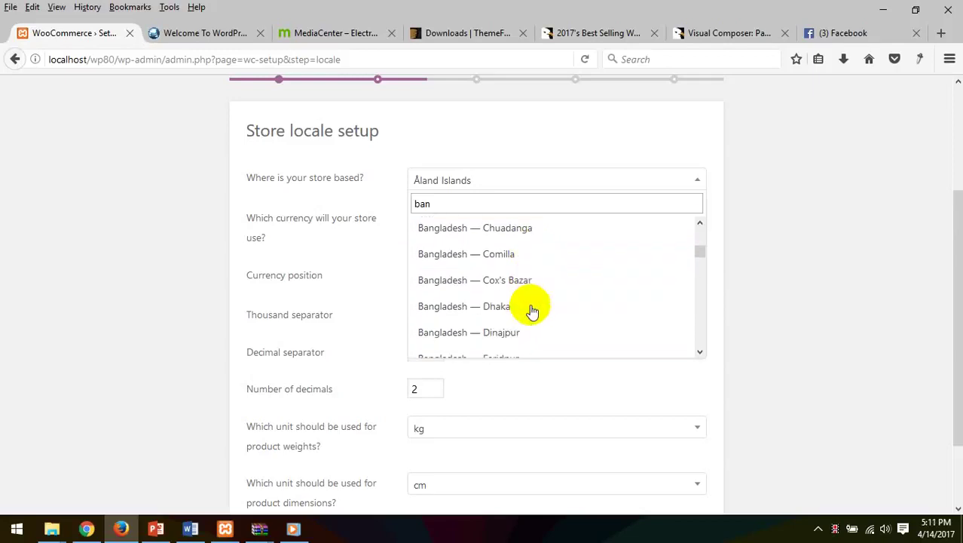
left_click(531, 305)
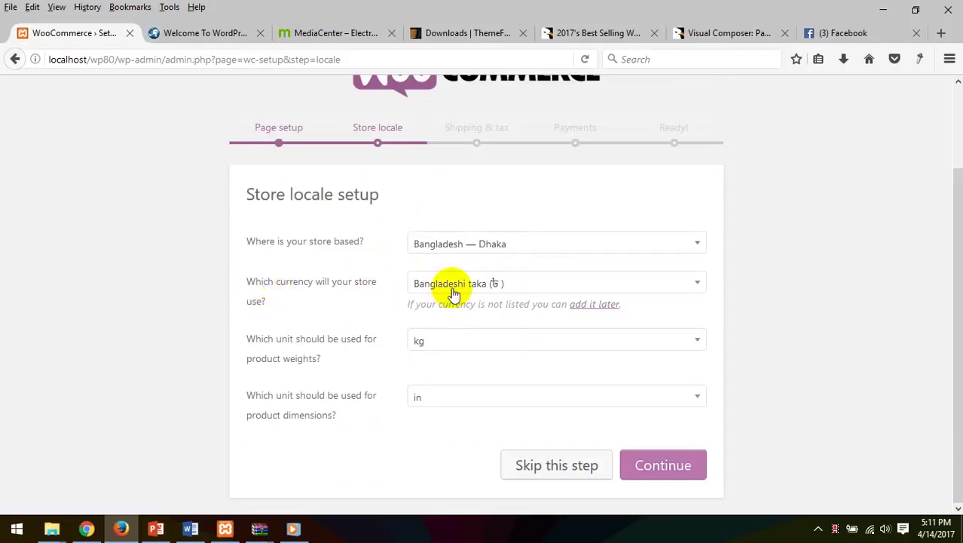
Keep Bangladeshi taka as the currency, choose kg for product weights and cm for product dimensions, and submit the store locale setup
left_click(492, 284)
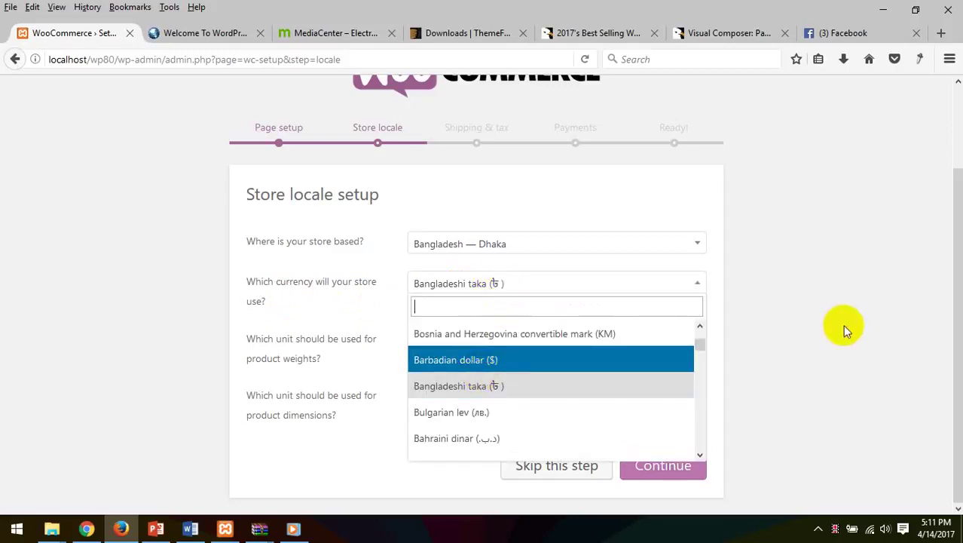
left_click(842, 327)
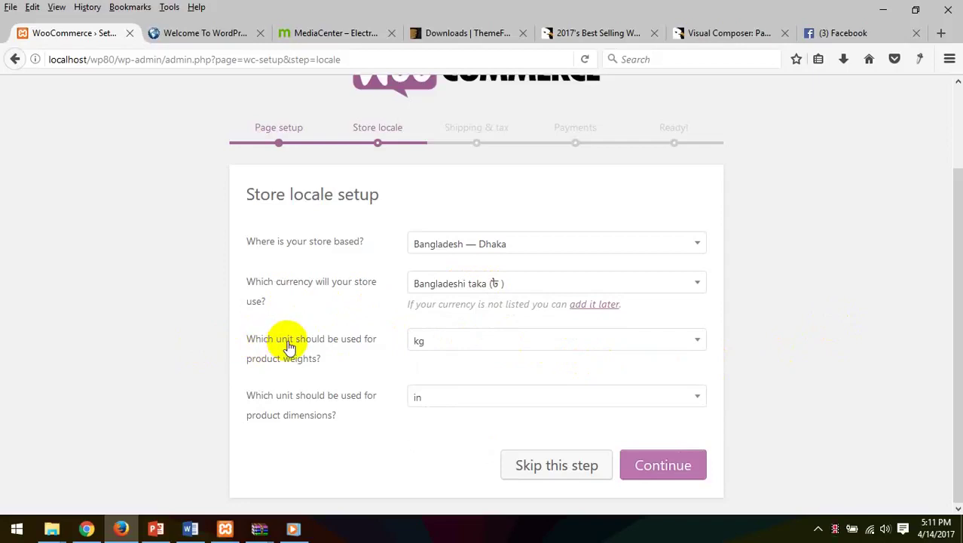
left_click(490, 347)
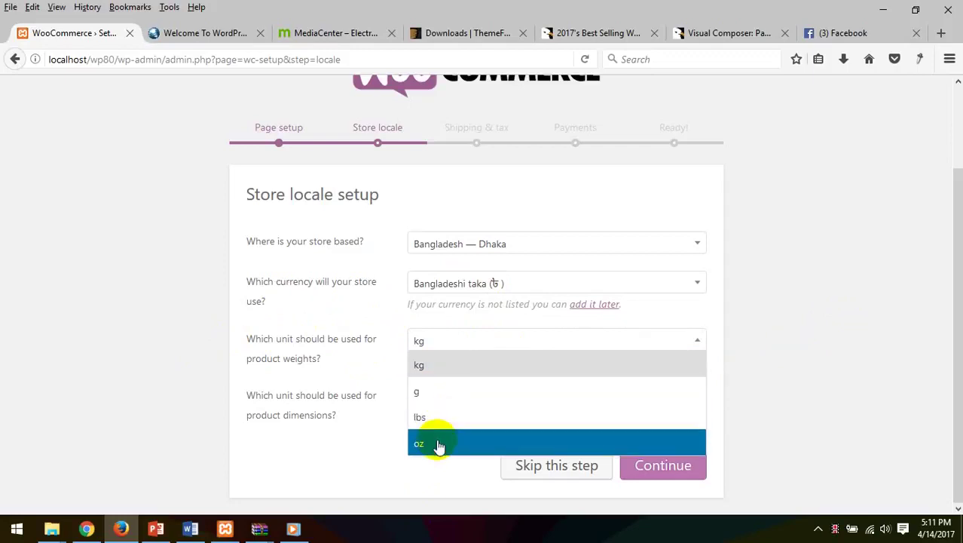
left_click(445, 366)
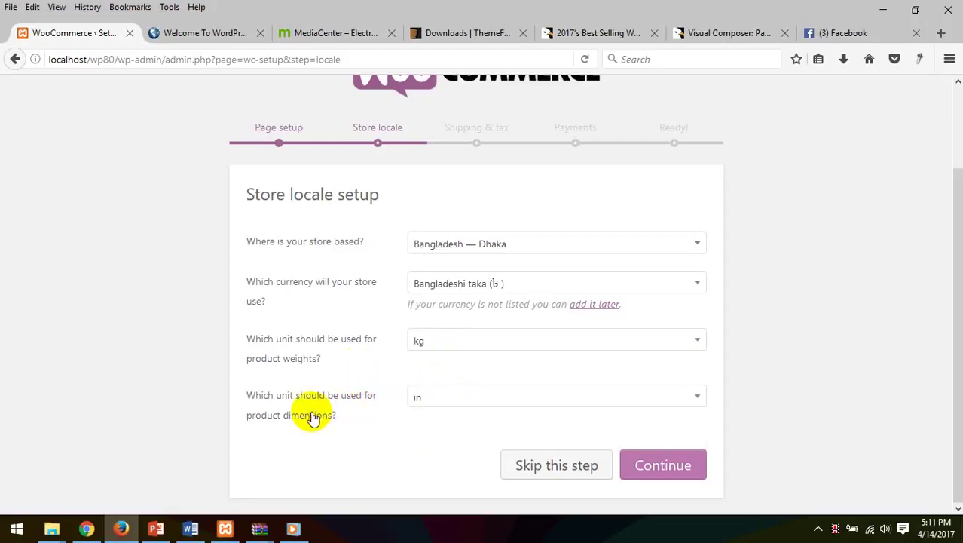
left_click(427, 401)
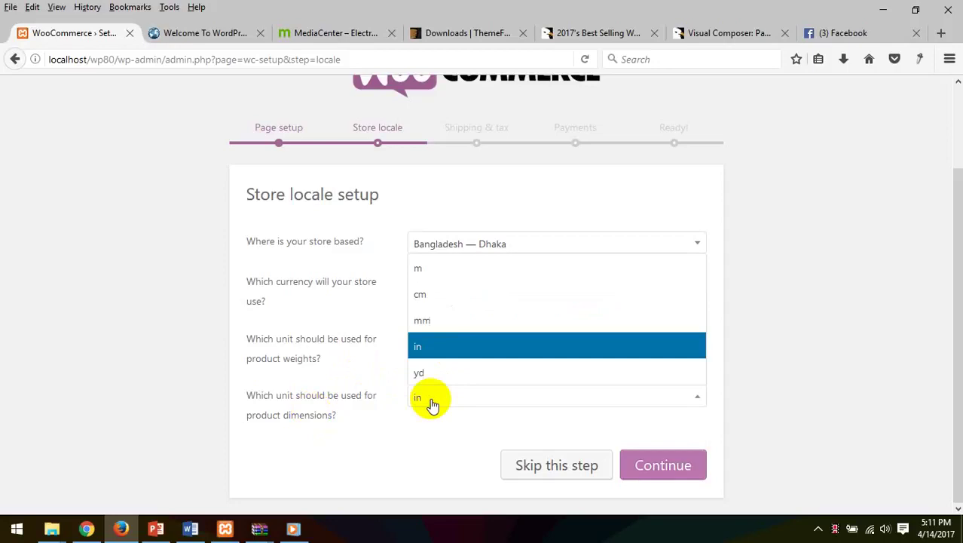
left_click(447, 291)
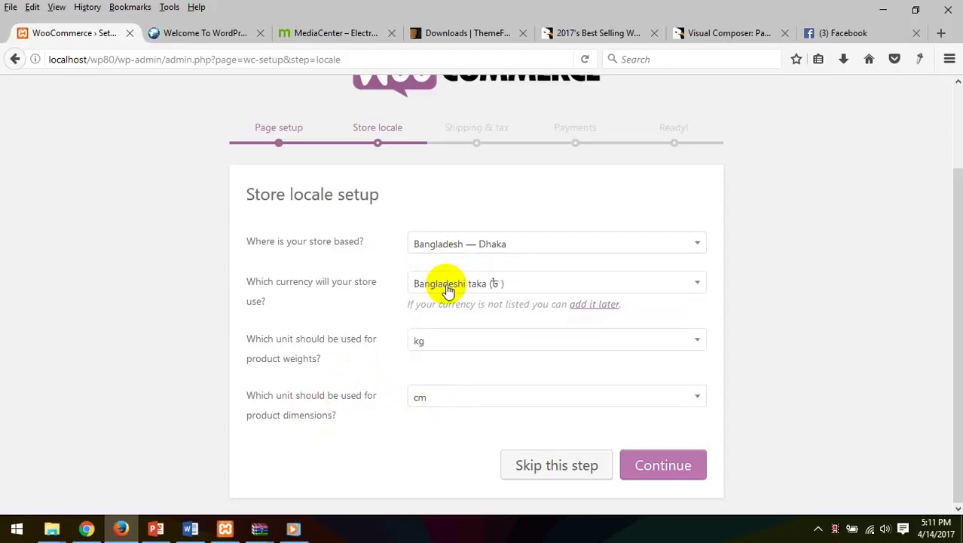
left_click(667, 466)
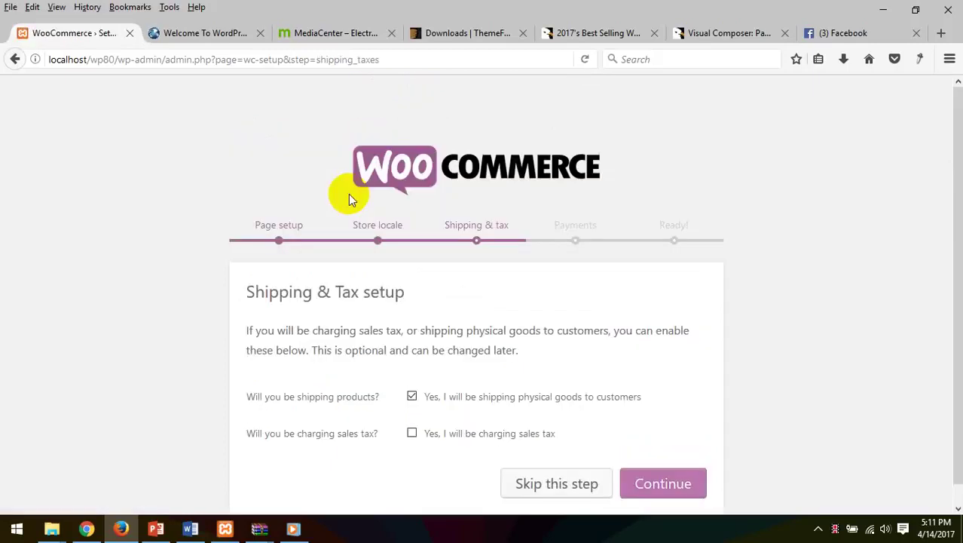
Enable charging sales tax with prices entered exclusive of tax, review the imported VAT rate, and submit the Shipping & Tax setup
scroll(560, 241, "down", 1)
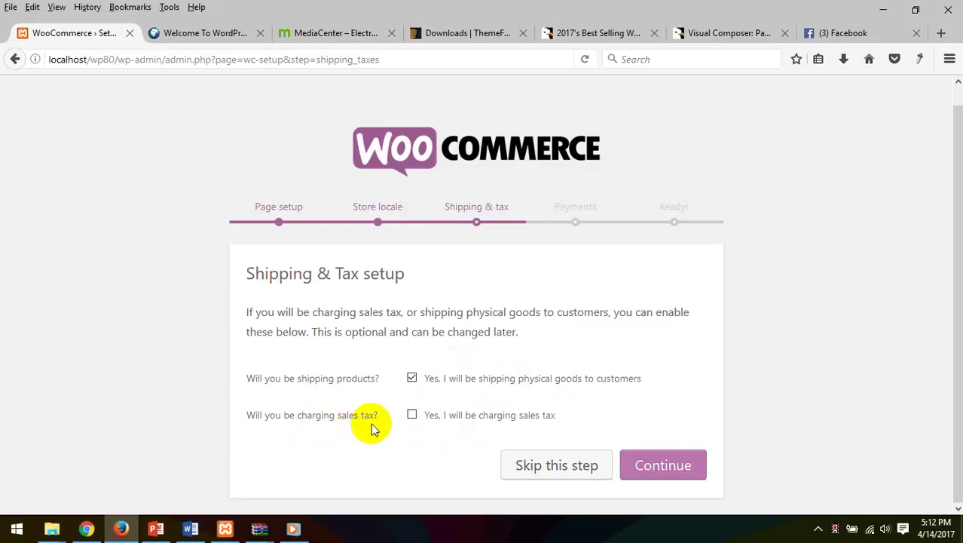
left_click(413, 416)
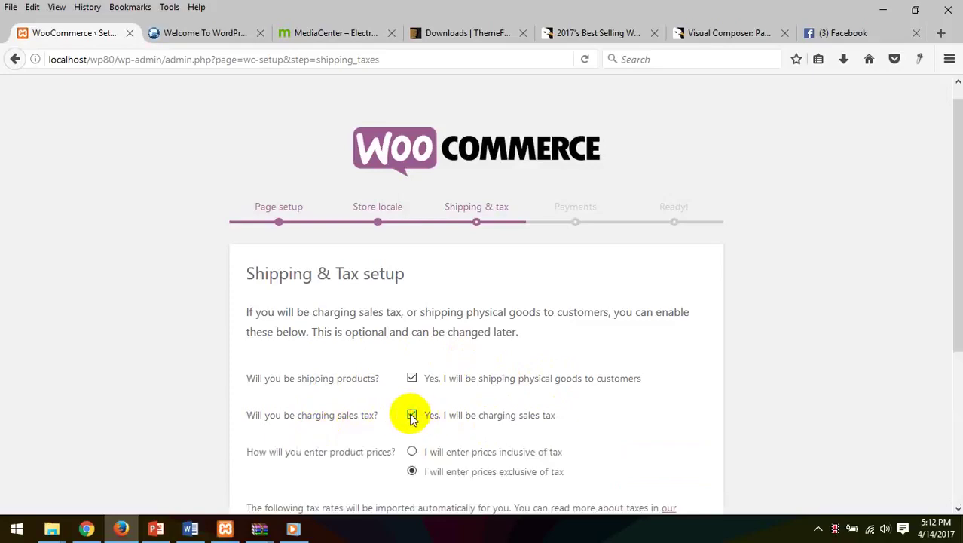
scroll(410, 416, "down", 3)
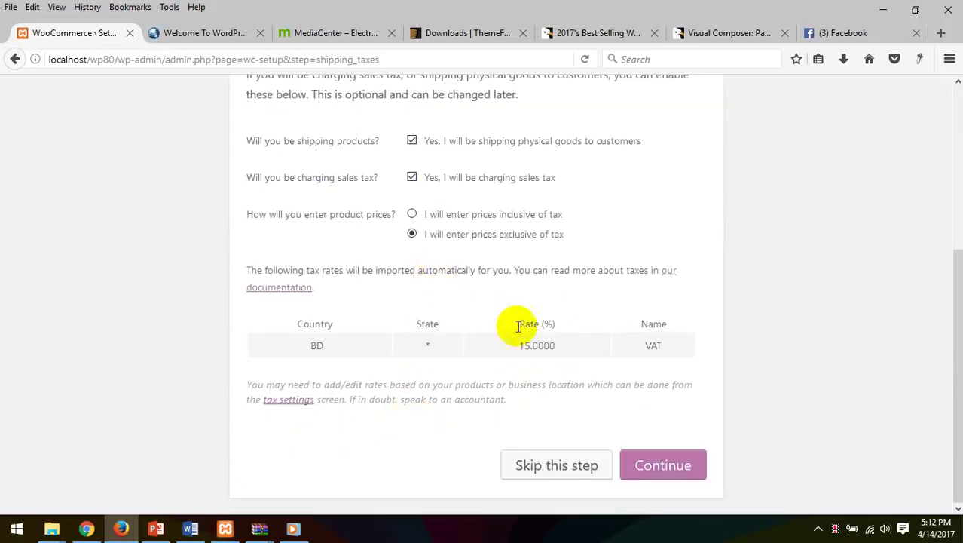
left_click_drag(521, 346, 562, 347)
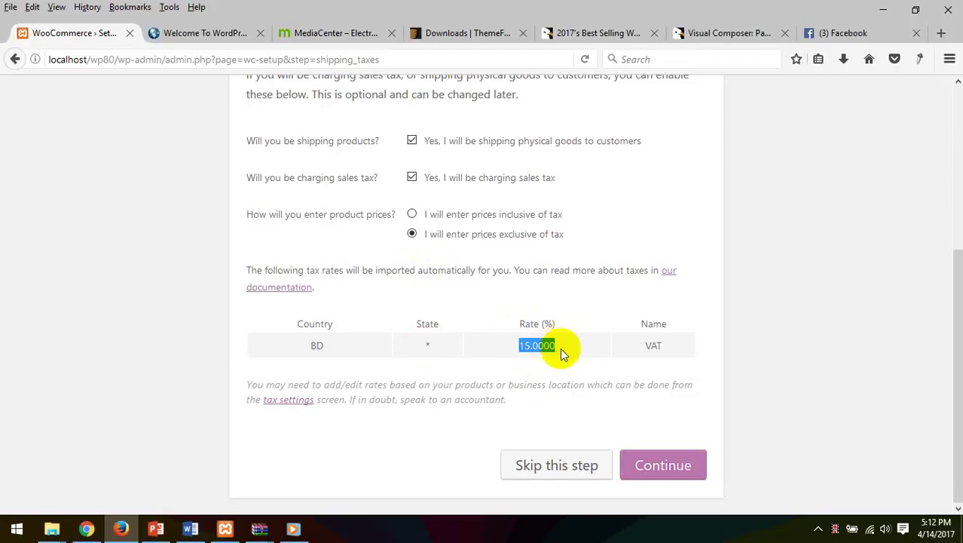
left_click(579, 316)
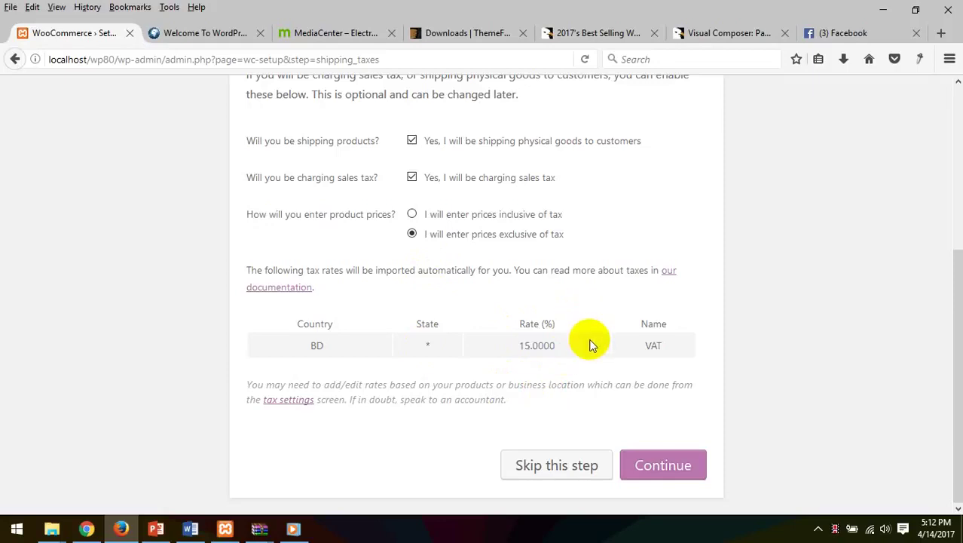
left_click(660, 464)
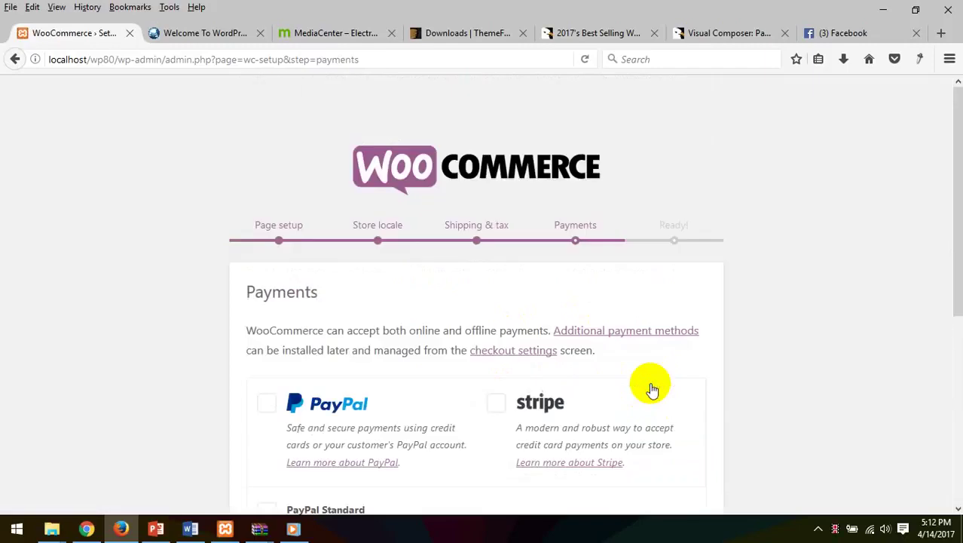
Enable PayPal, Stripe, PayPal Standard, Check payments, Bank transfer (BACS) and Cash on delivery as the store's payment methods
scroll(482, 361, "down", 3)
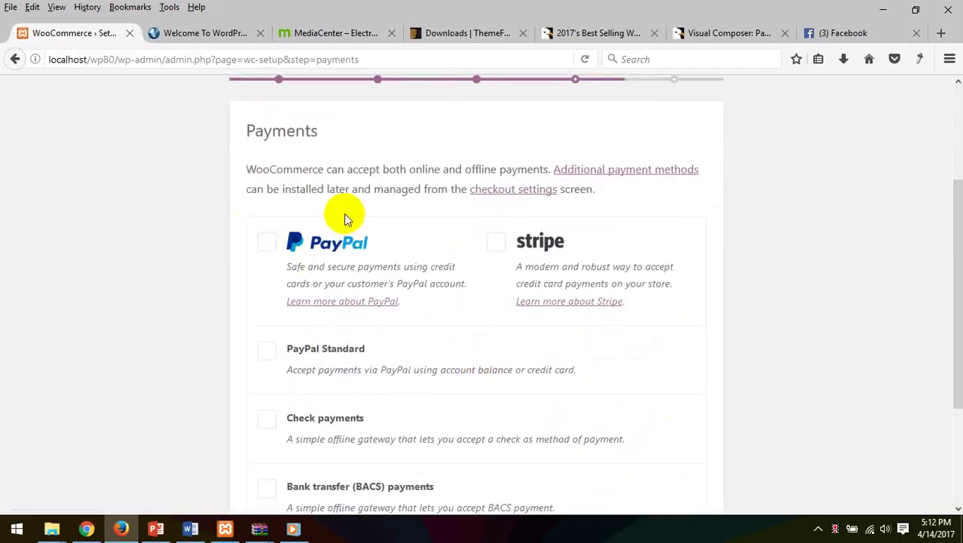
left_click(267, 242)
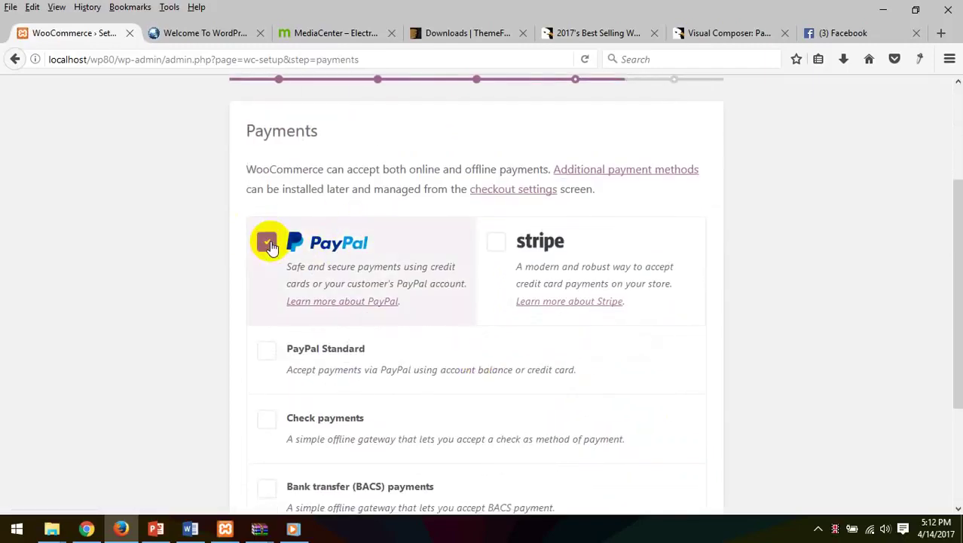
left_click(499, 244)
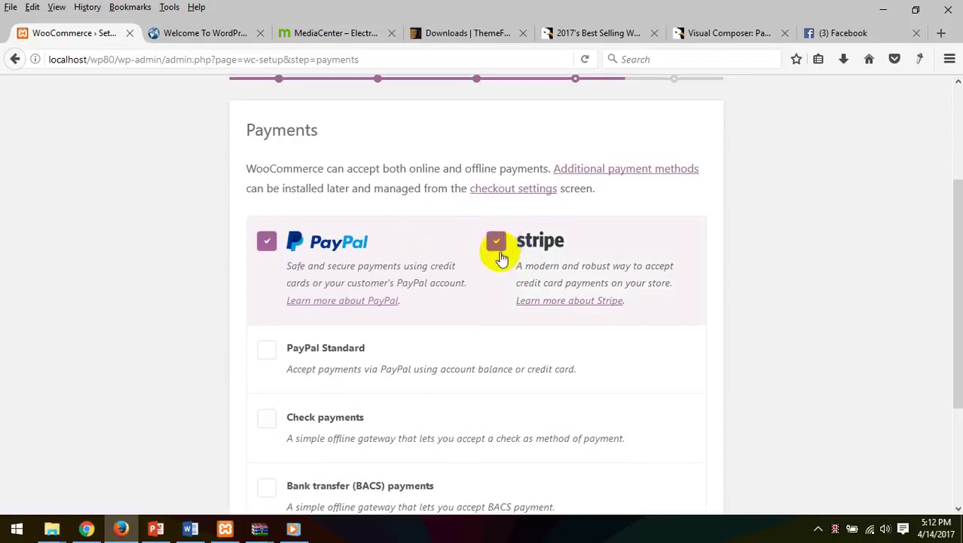
scroll(422, 244, "down", 3)
left_click(267, 263)
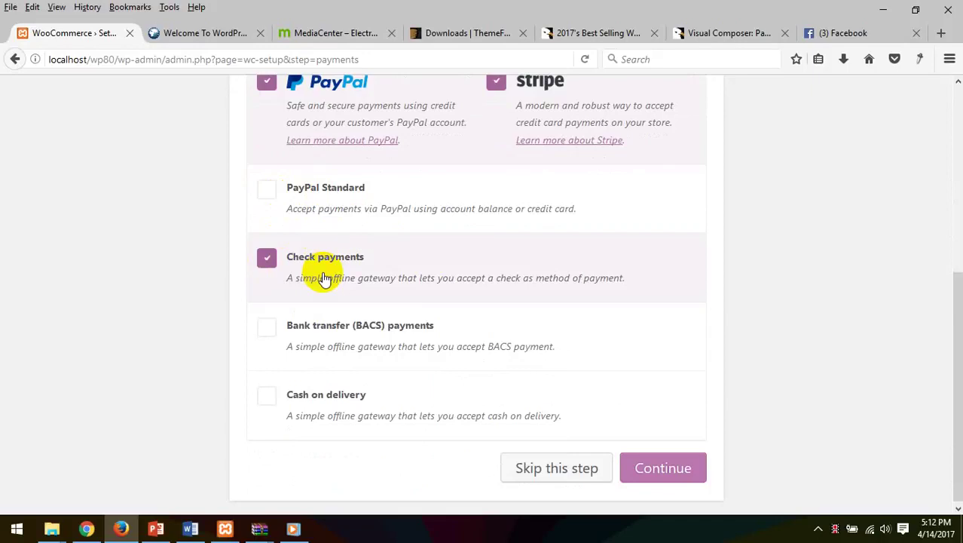
left_click(268, 197)
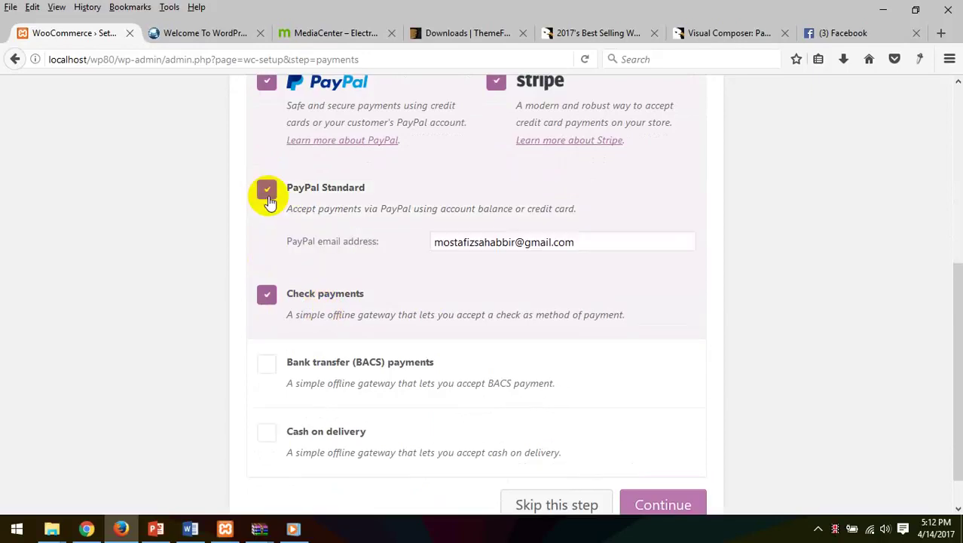
left_click_drag(607, 243, 210, 210)
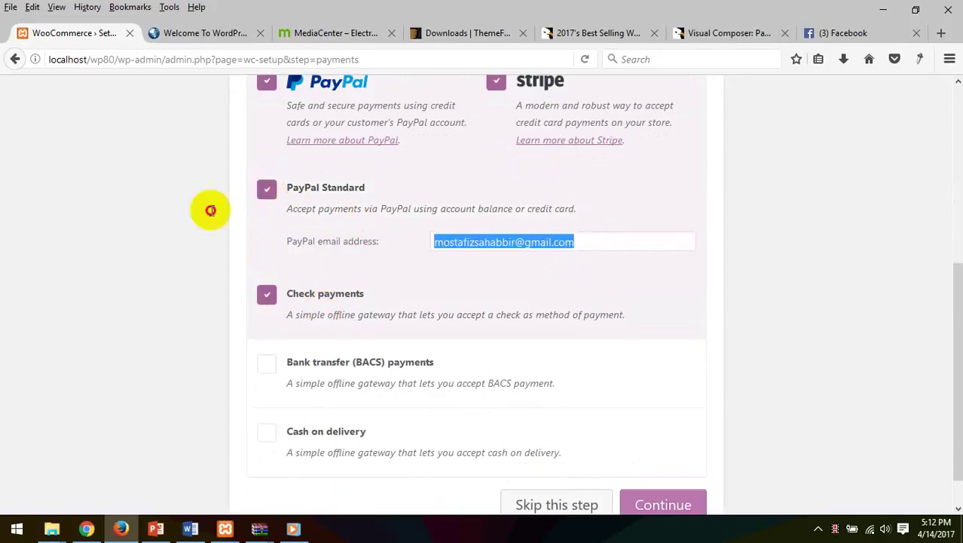
left_click(126, 208)
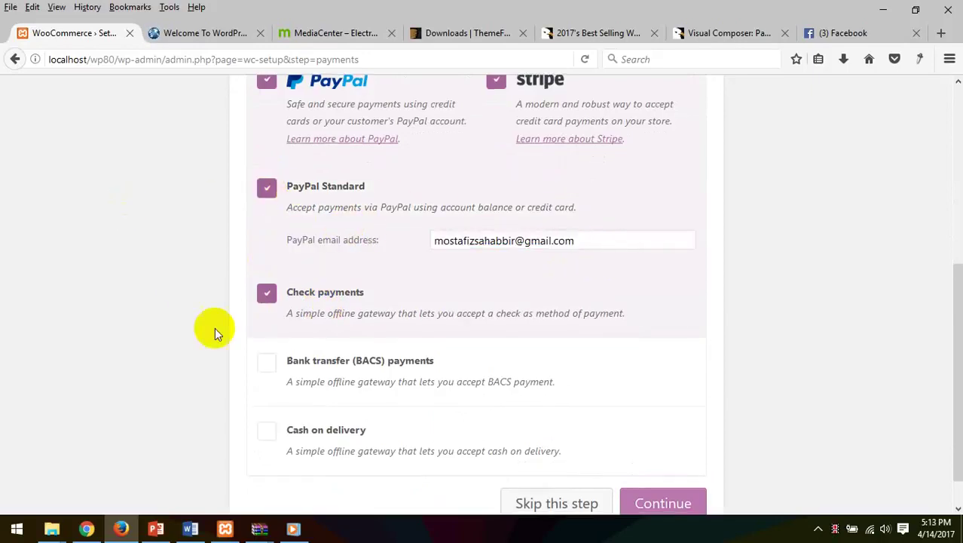
scroll(226, 326, "down", 1)
left_click(267, 329)
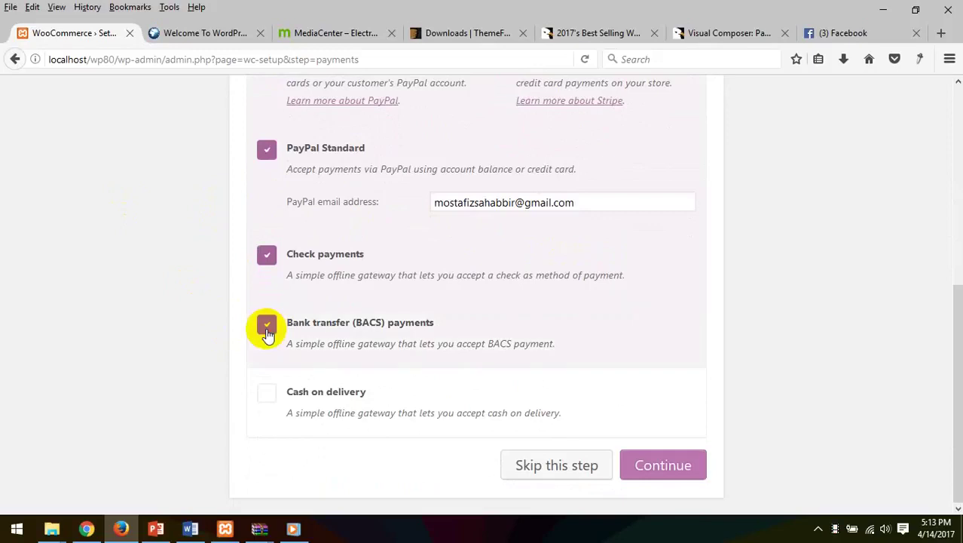
left_click(268, 393)
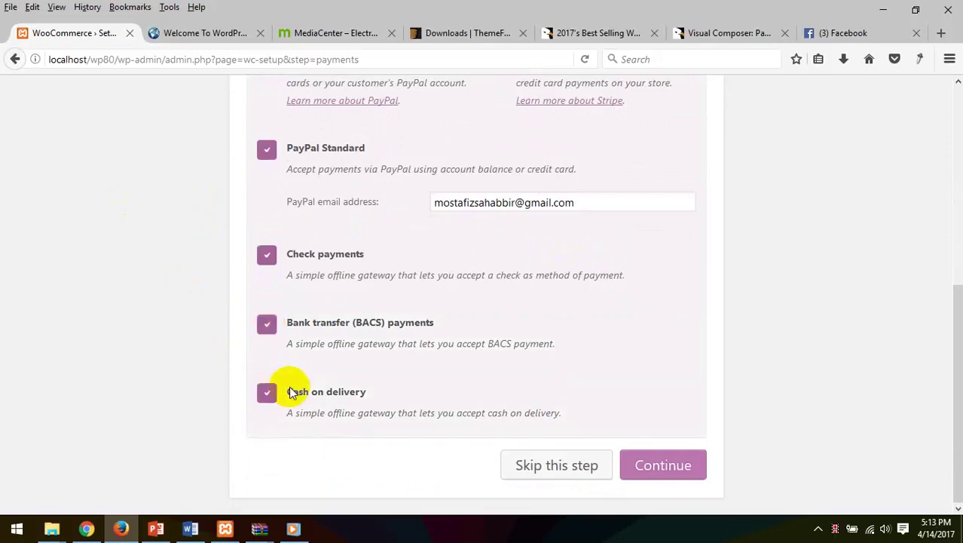
Review the selected payment methods and submit the Payments setup
scroll(290, 389, "up", 5)
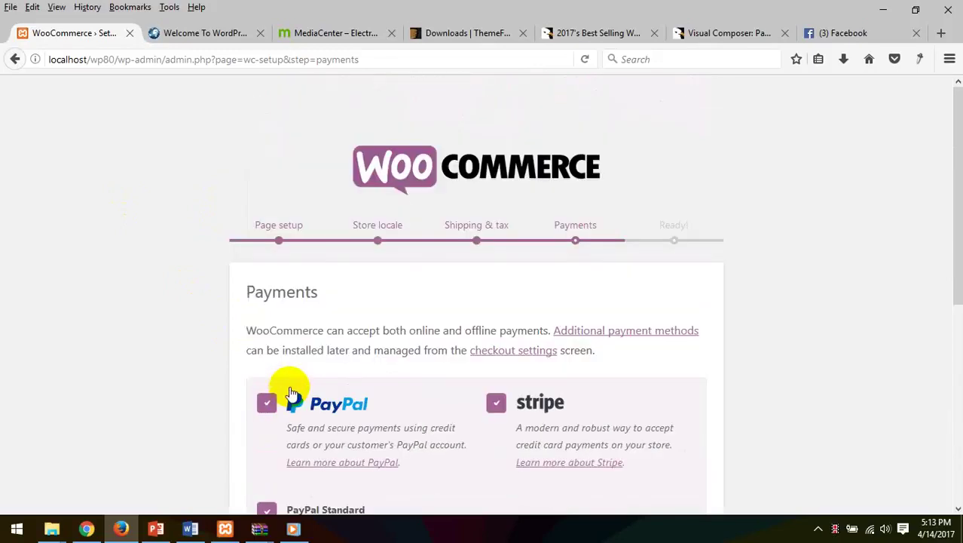
scroll(292, 392, "down", 5)
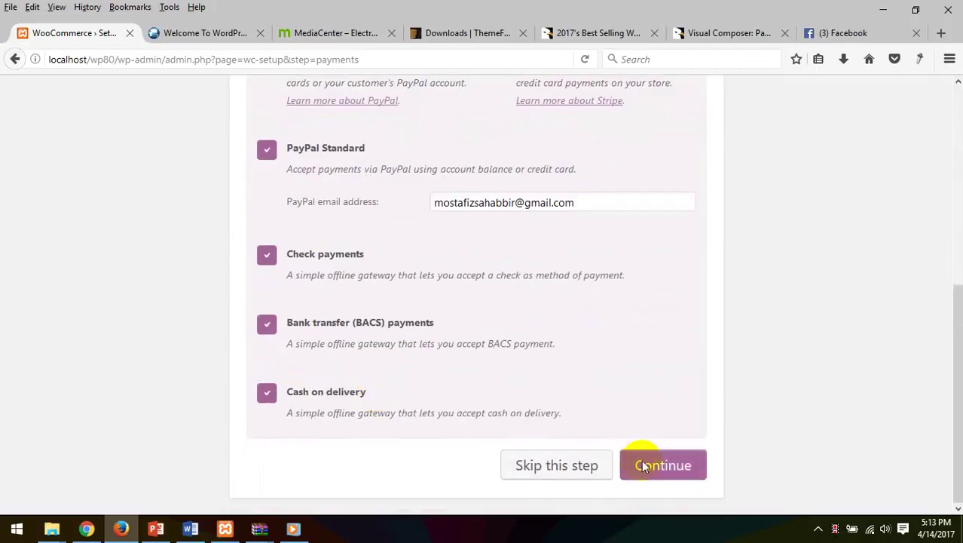
scroll(370, 349, "up", 3)
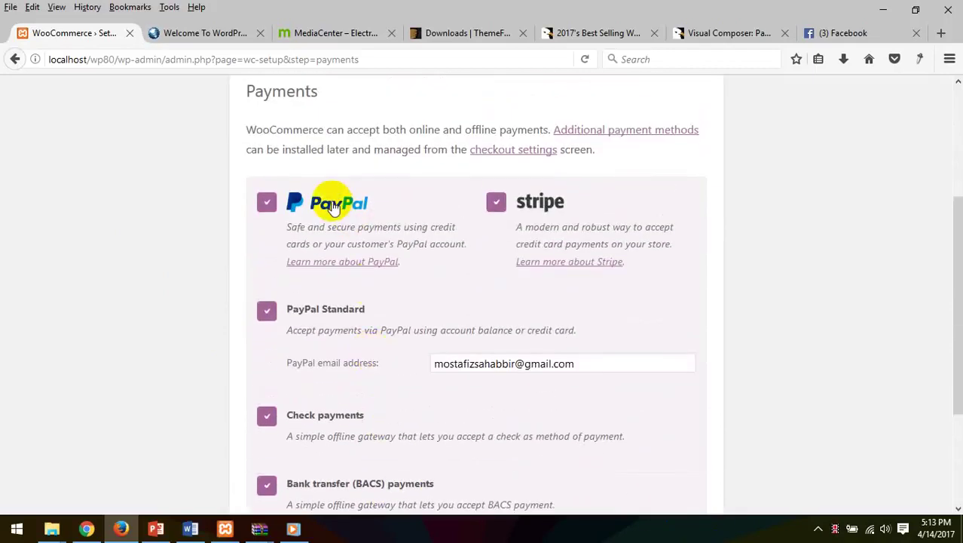
scroll(381, 340, "down", 3)
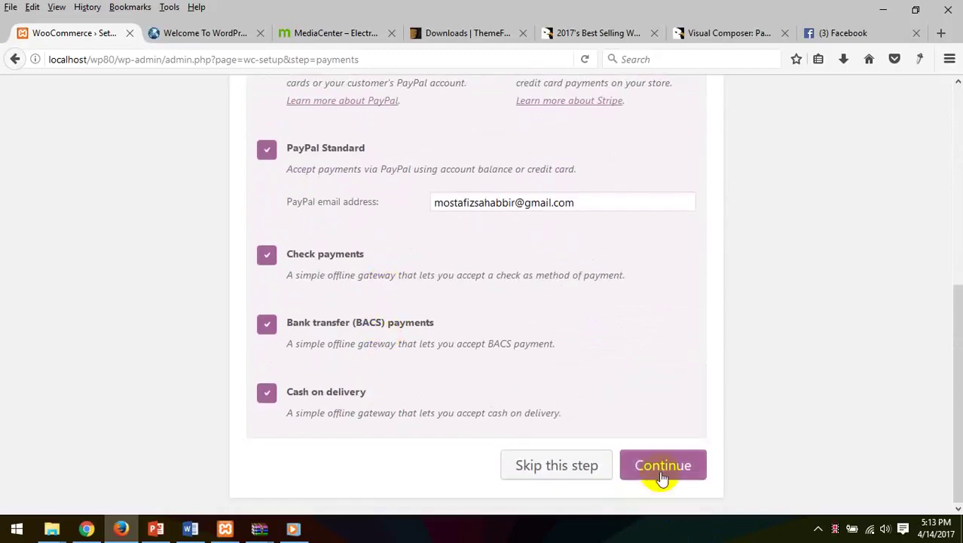
left_click(662, 479)
Decline WooCommerce's collection of diagnostic data and usage information
scroll(618, 256, "up", 5)
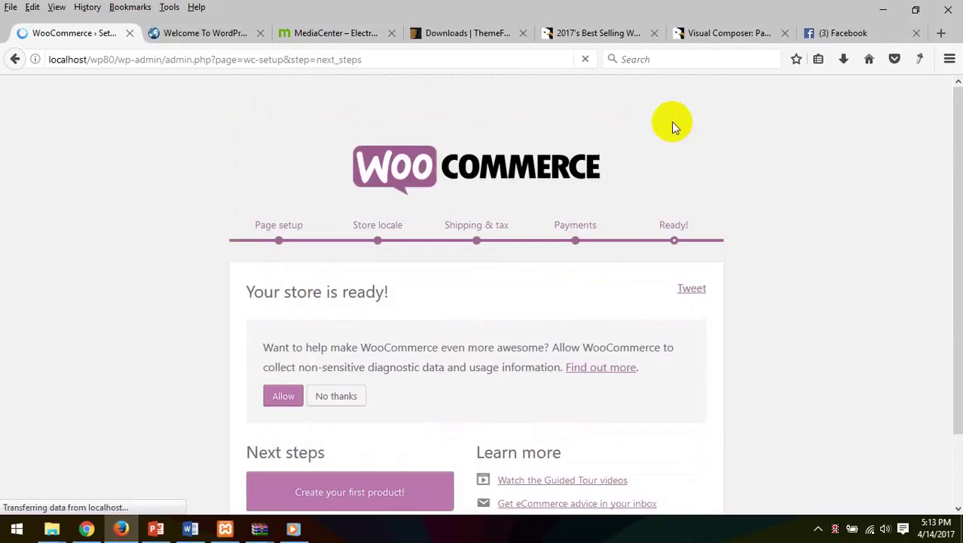
scroll(452, 347, "down", 2)
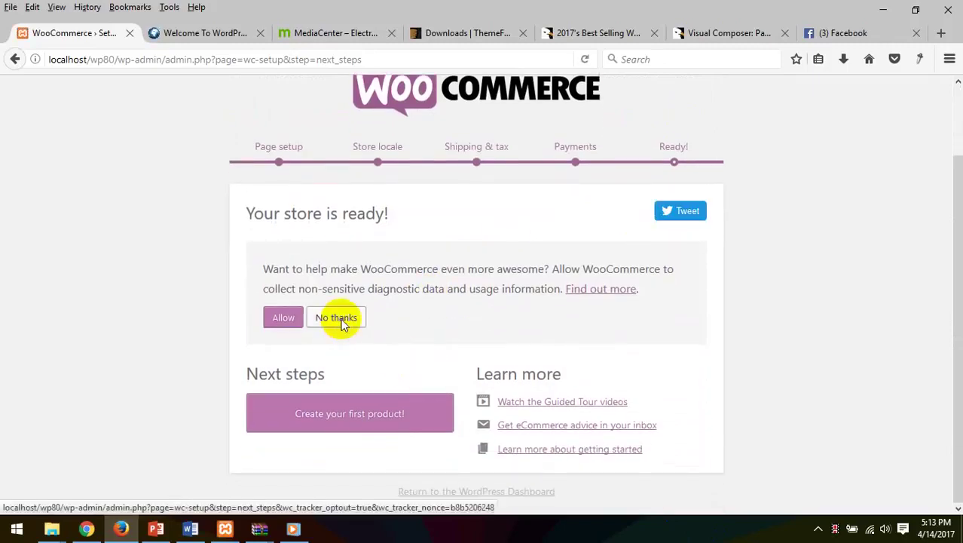
left_click(333, 315)
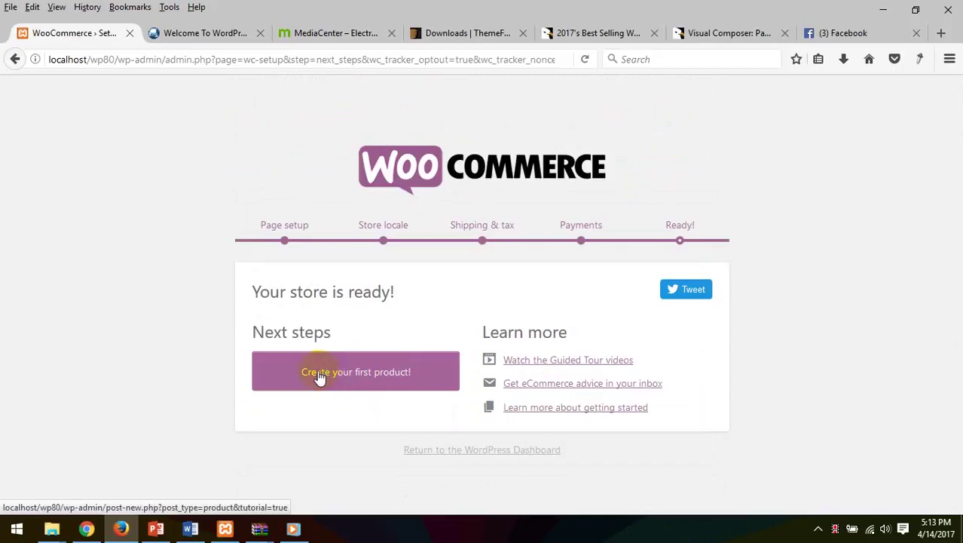
right_click(385, 377)
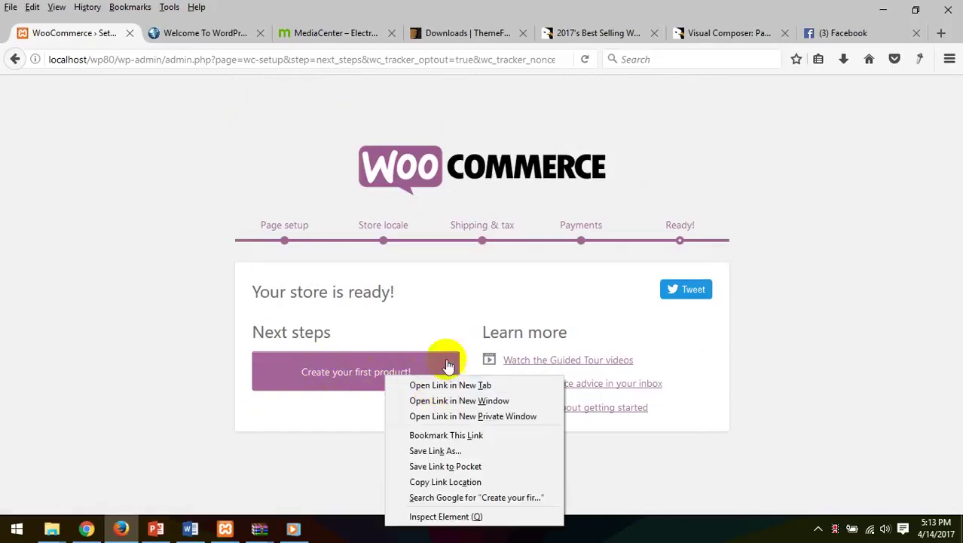
left_click(450, 385)
left_click(215, 32)
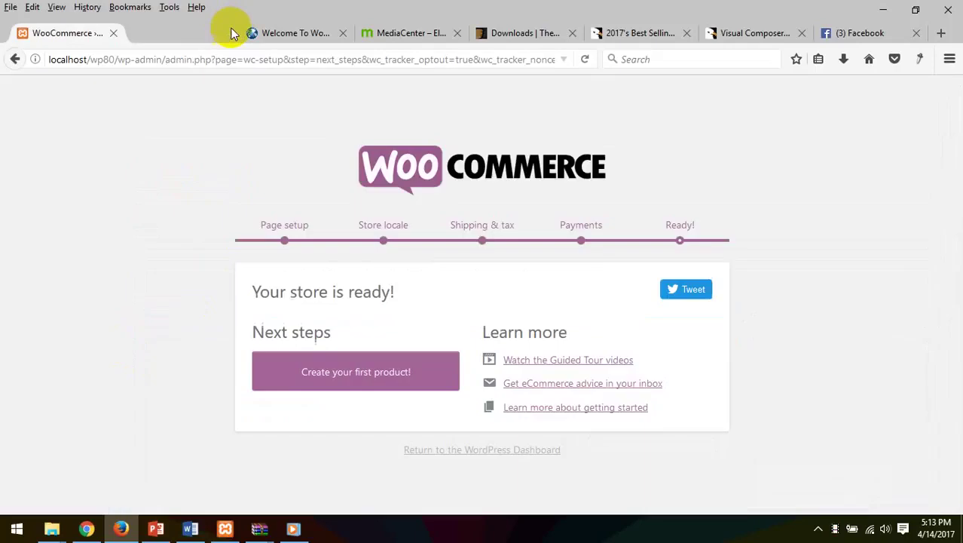
left_click(227, 33)
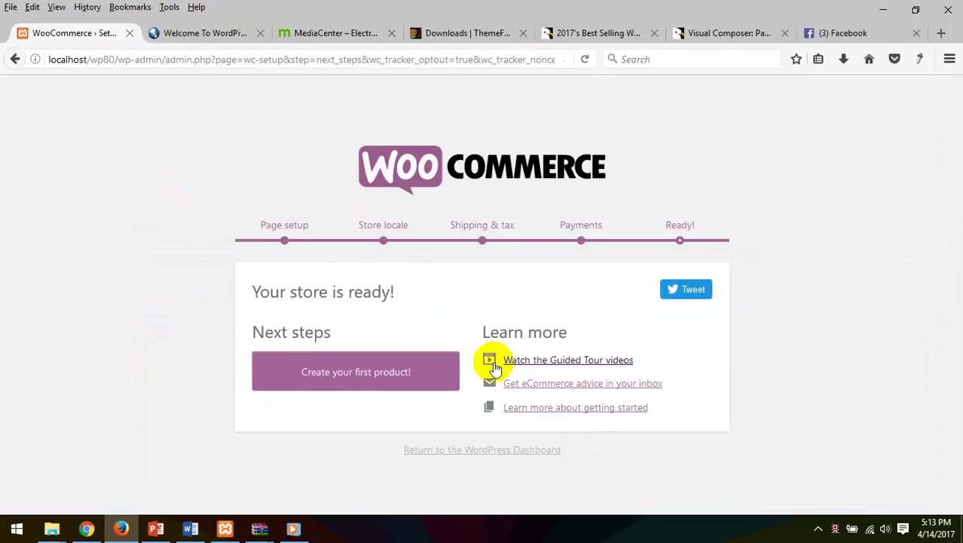
Return to the WordPress dashboard and open the form for adding a new product
left_click(460, 451)
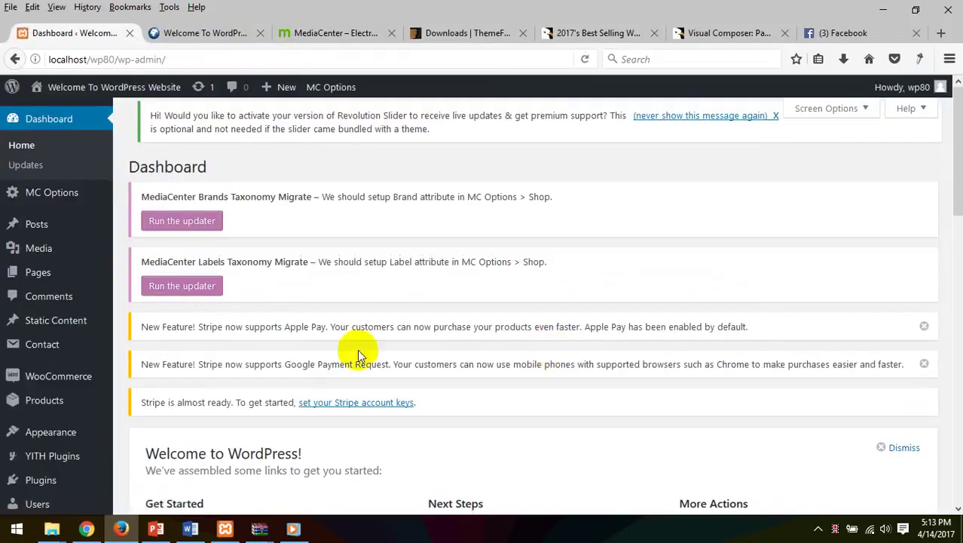
mouse_move(43, 396)
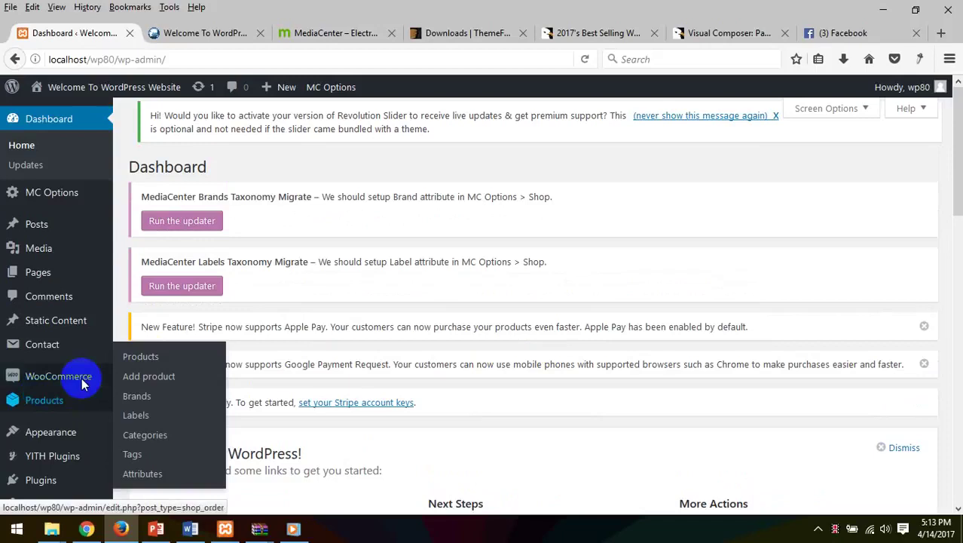
left_click(158, 373)
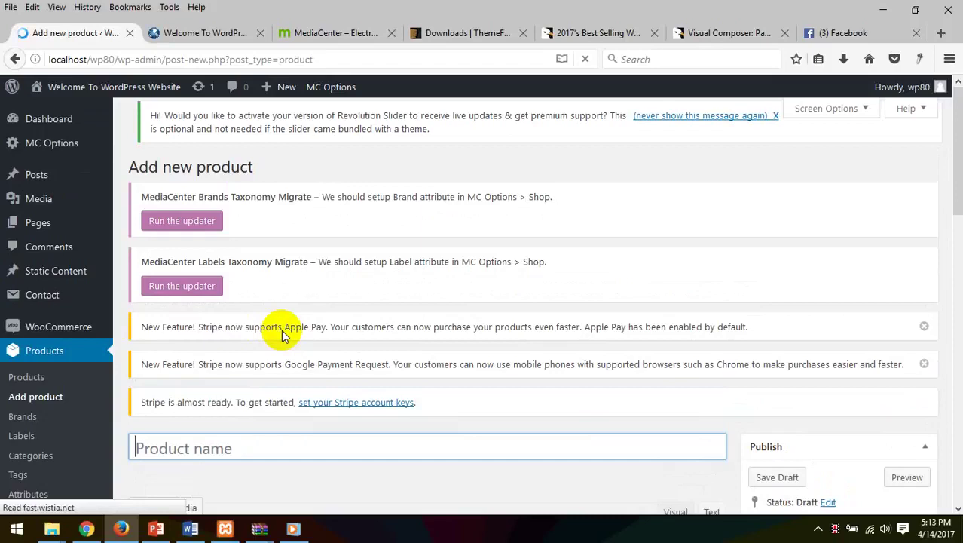
Dismiss the Stripe Apple Pay and Google Payment Request notices and place the cursor in the product name field
scroll(297, 343, "down", 4)
left_click(924, 165)
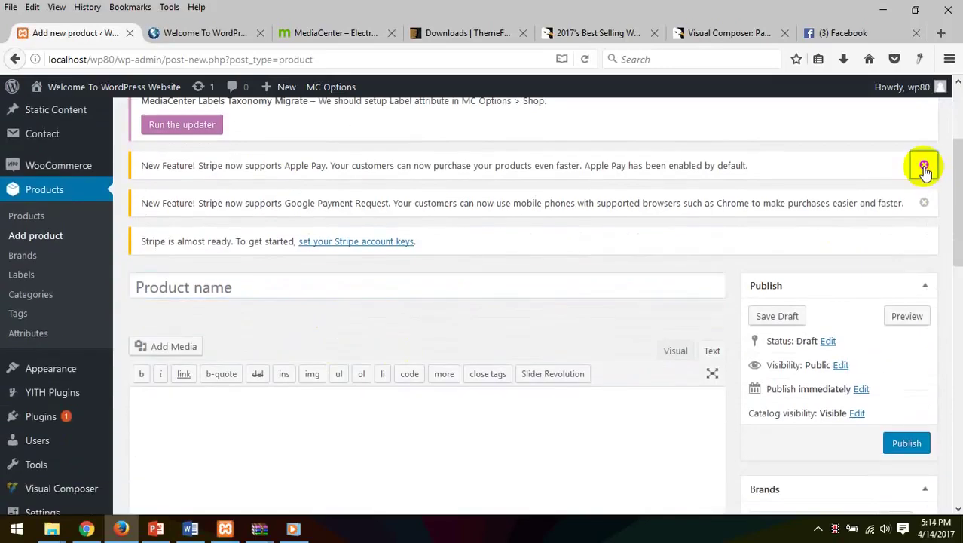
left_click(925, 166)
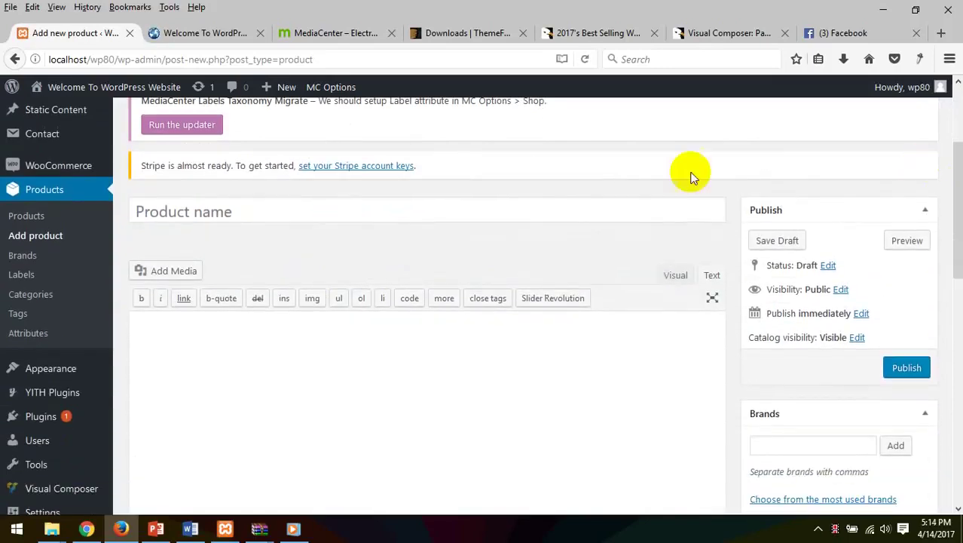
left_click(226, 217)
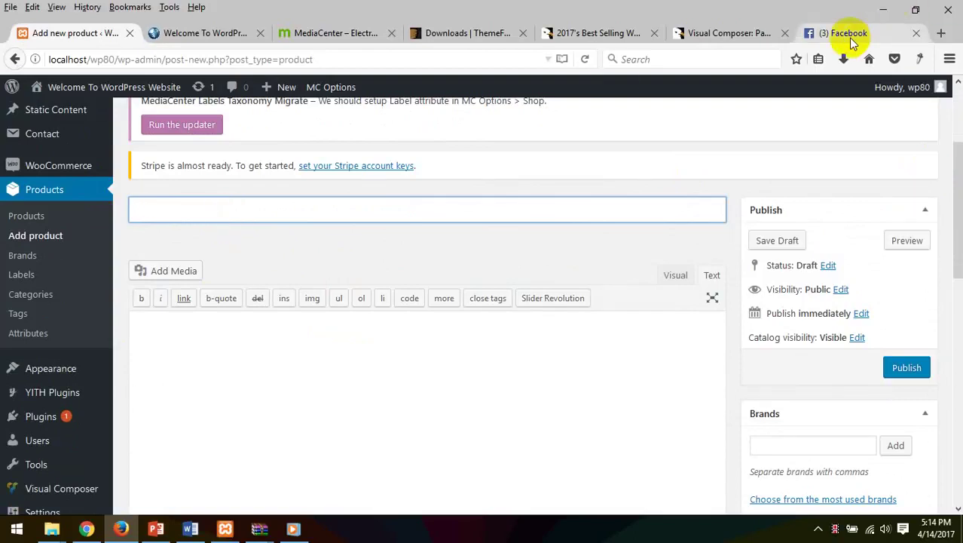
Close the Visual Composer item page and load pipilika.com in a new browser tab
left_click(714, 34)
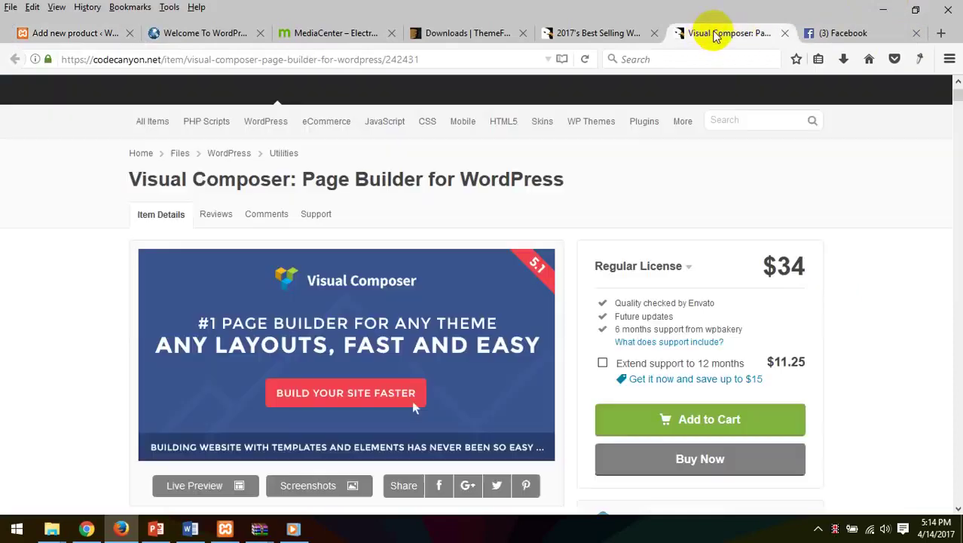
left_click(783, 34)
left_click(620, 33)
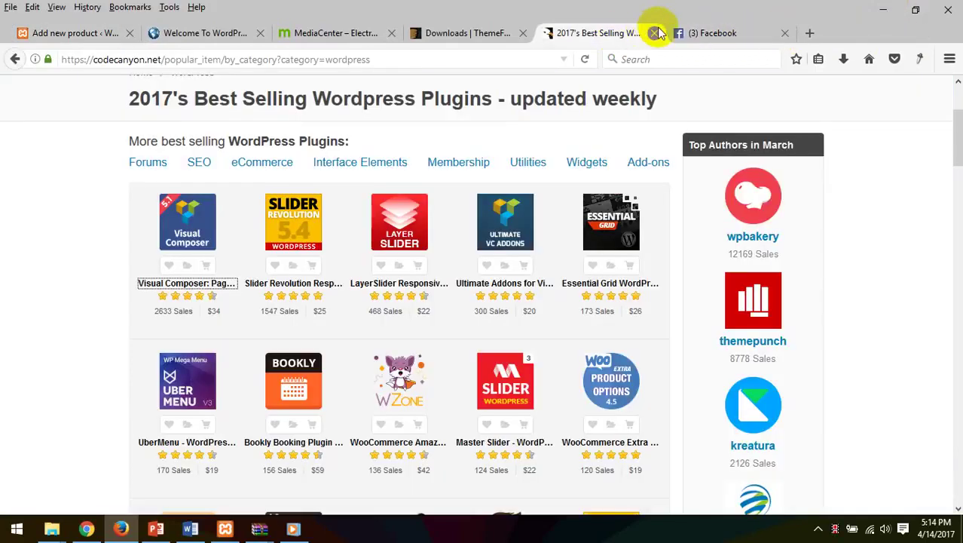
key("ctrl+t")
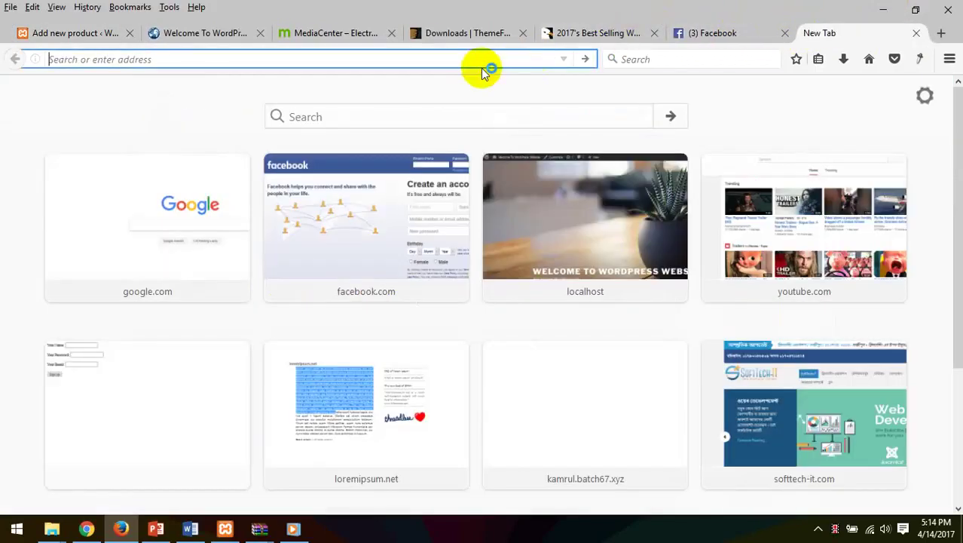
type("pipilika.com")
key("Return")
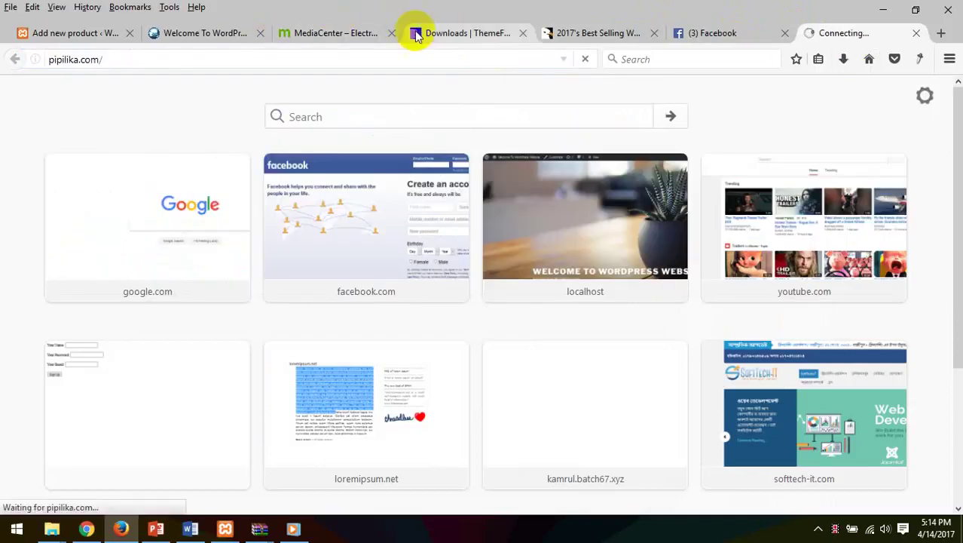
left_click(94, 33)
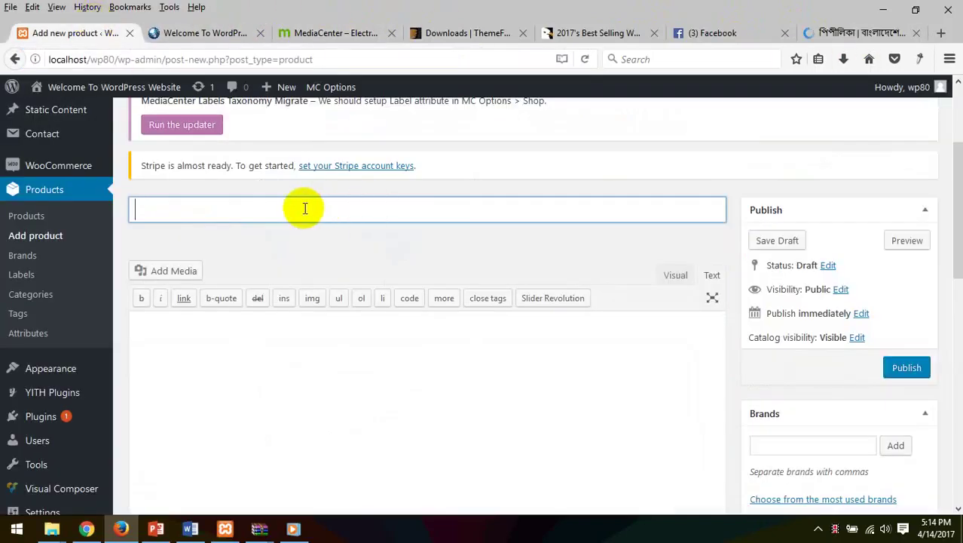
left_click(835, 30)
Write the Bangla text "ঘোড়ার ডিম" in Pipilika's search box
left_click(350, 142)
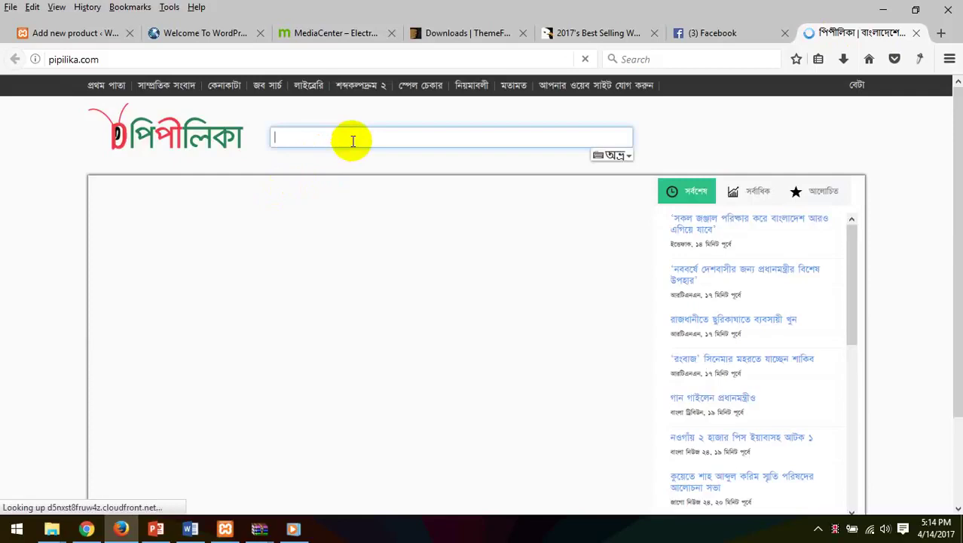
type("গ্র")
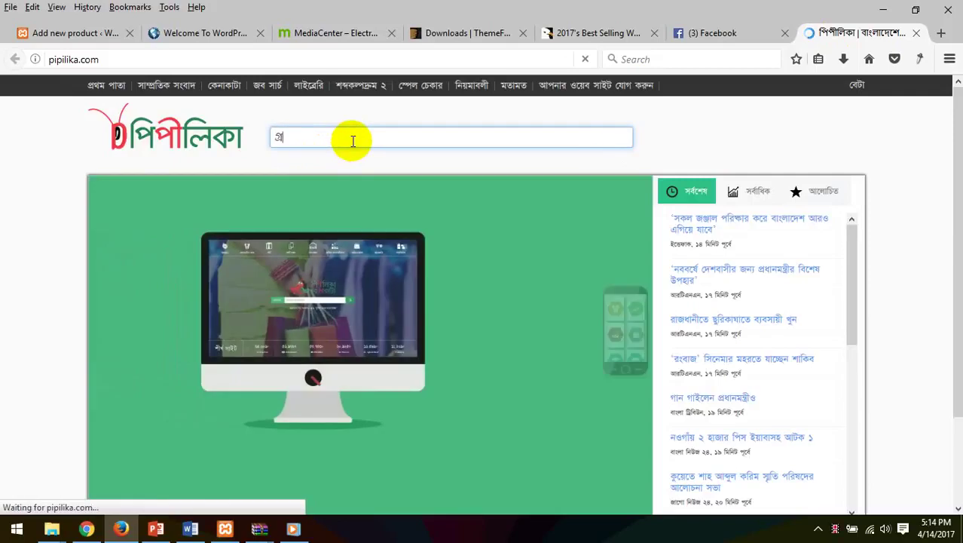
key("BackSpace")
key("BackSpace")
key("BackSpace")
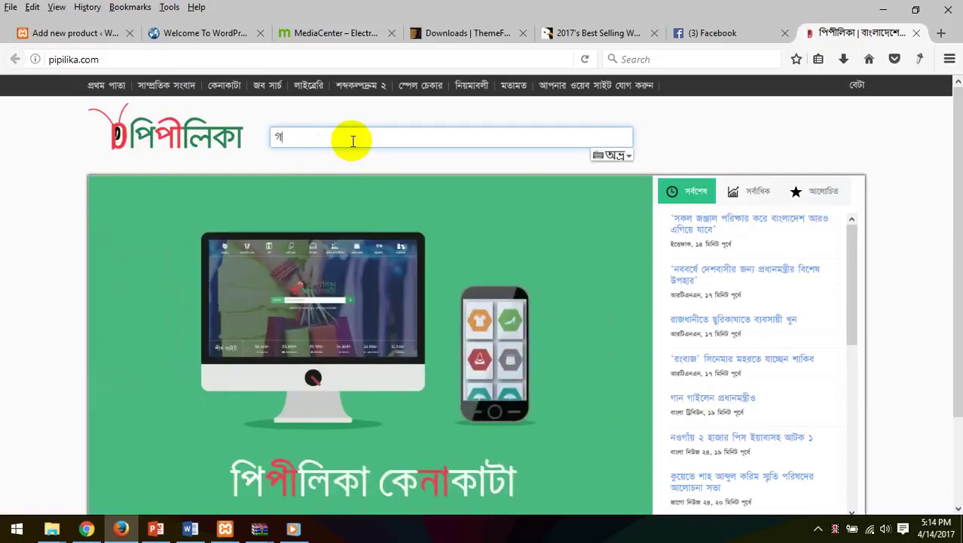
type("ঘো")
key("BackSpace")
key("BackSpace")
type("ড়")
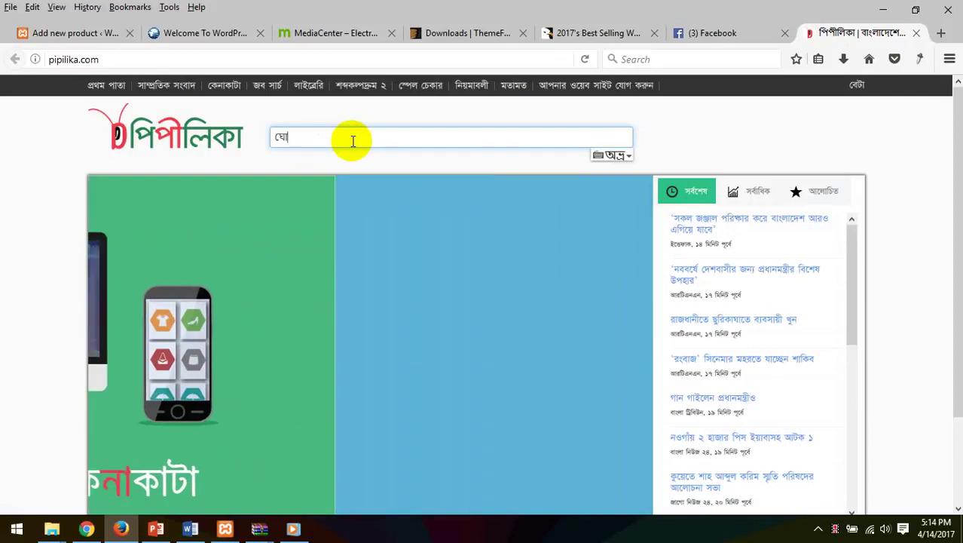
type("ার ডিম")
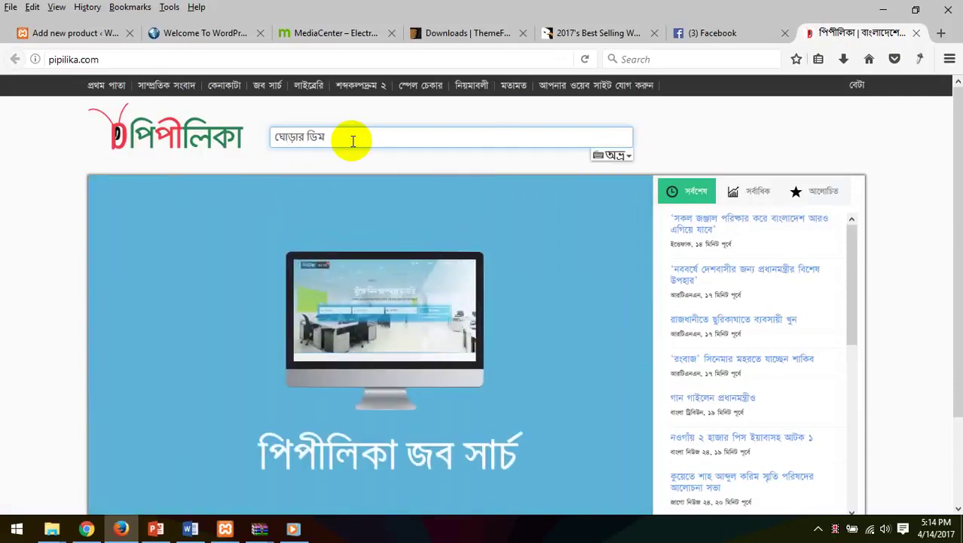
Copy the Bangla text "ঘোড়ার ডিম" from Pipilika's search box and paste it as the new product's name
key("ctrl+a")
key("ctrl+c")
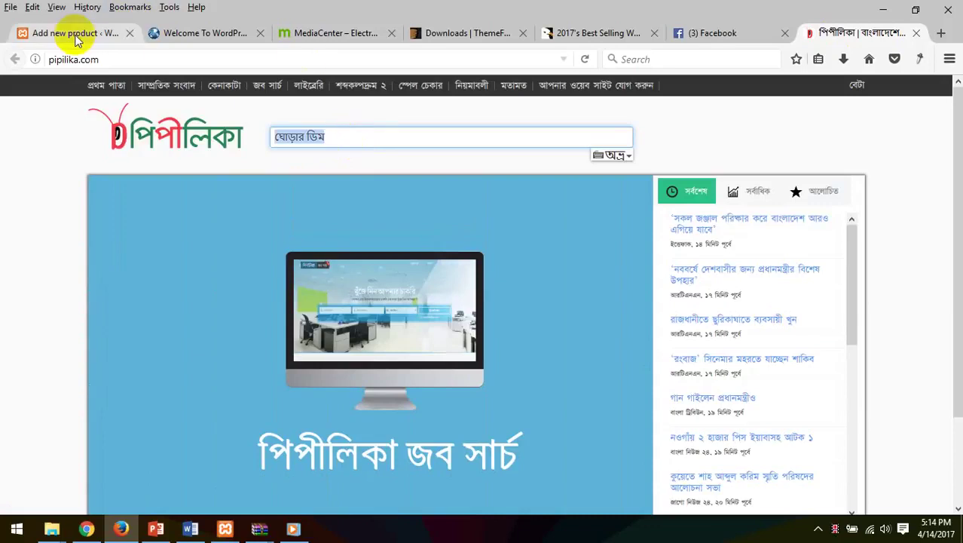
left_click(15, 35)
left_click(273, 204)
key("ctrl+v")
Write the product description "eta khubi vallo saster jonno jodi khan taile postaben . na khaile kandben"
left_click(340, 334)
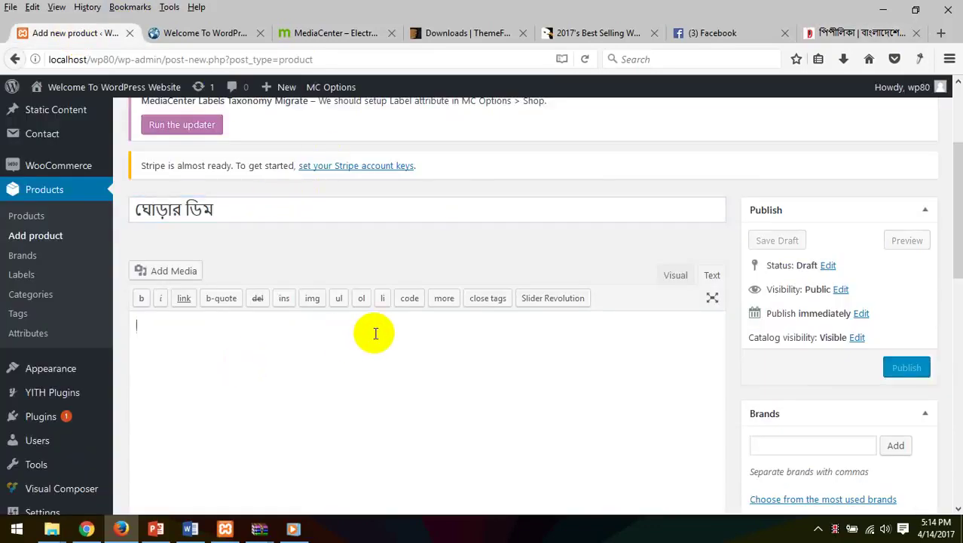
scroll(259, 339, "down", 2)
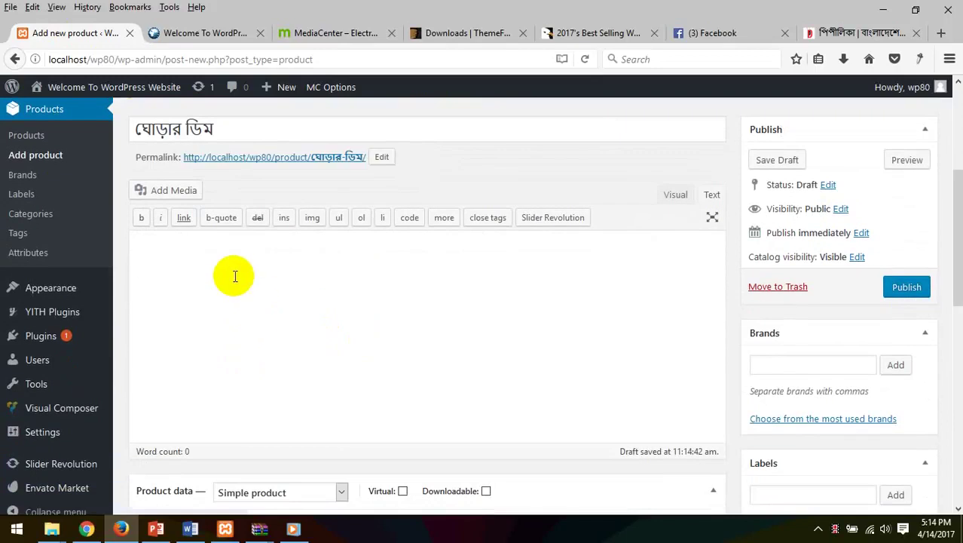
type("eta khubi vallo ")
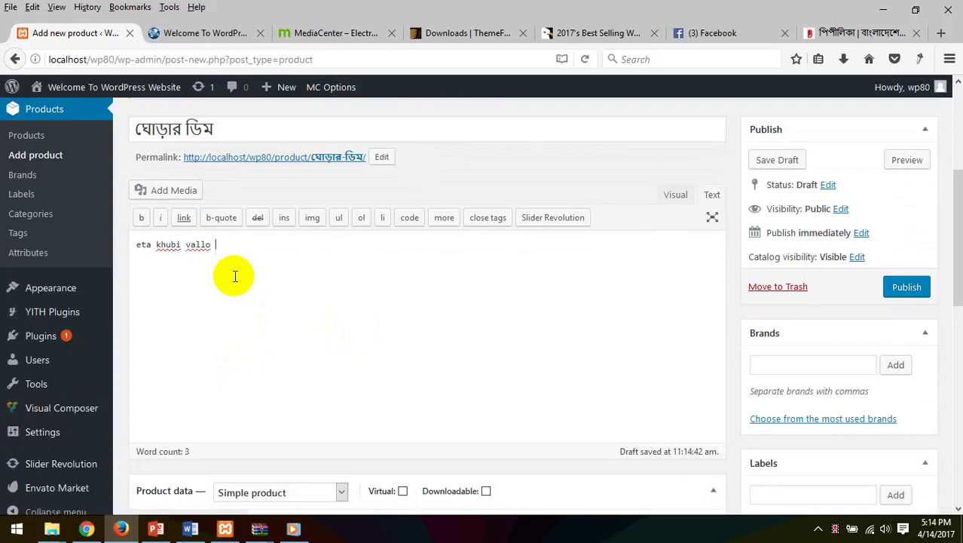
type("saster jonno jodi")
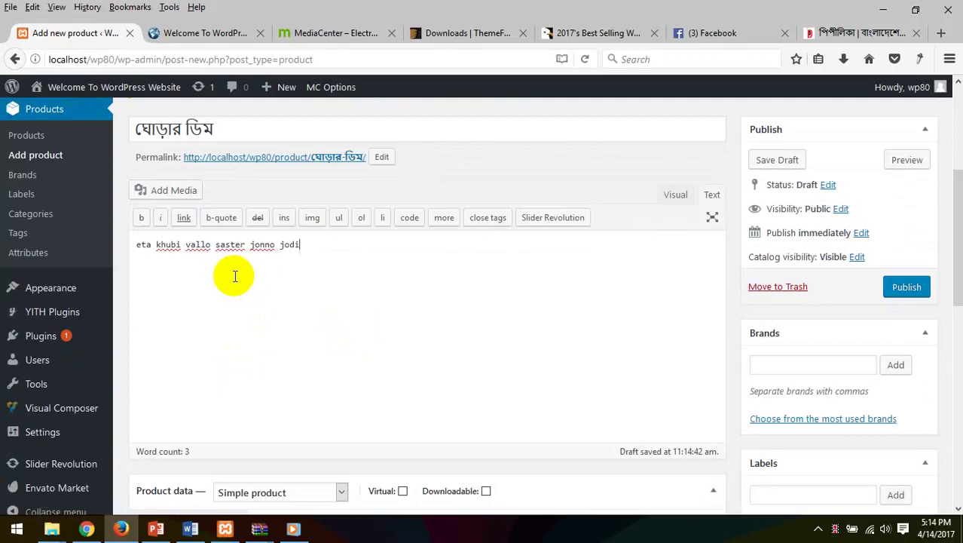
type(" khan taile post")
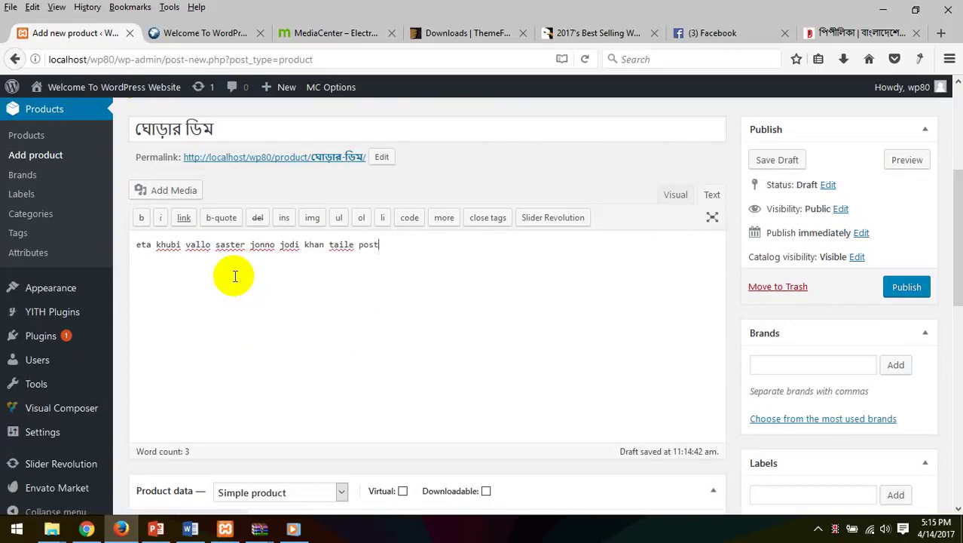
type("aben . na khaile k")
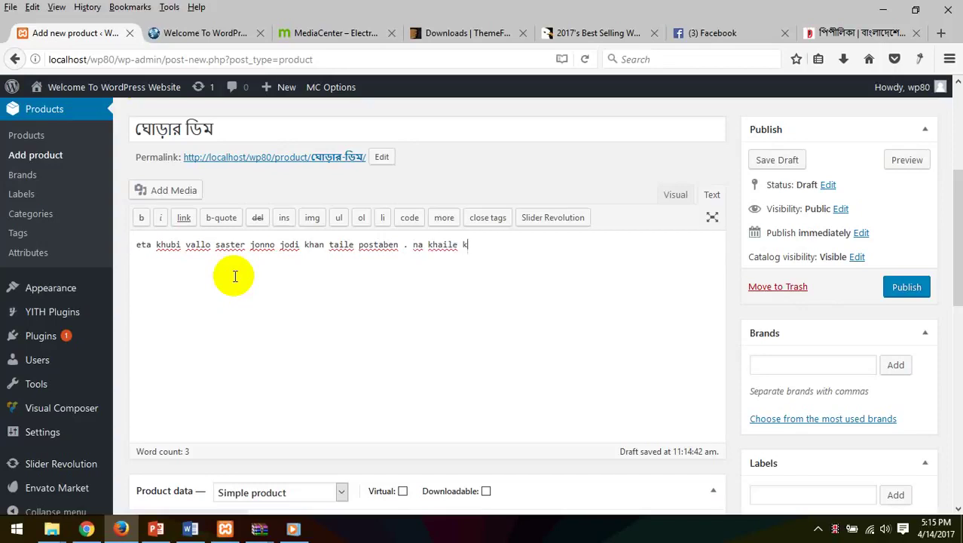
type("bern")
Open the news article "গান গাইলেন প্রধানমন্ত্রীও" from Pipilika's latest news list in a new browser tab
left_click(824, 32)
scroll(530, 294, "down", 2)
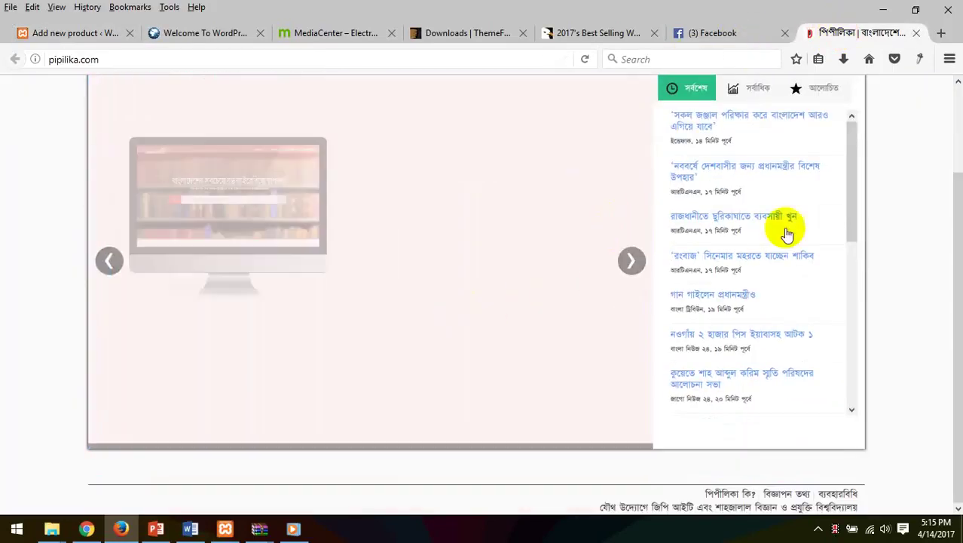
right_click(720, 299)
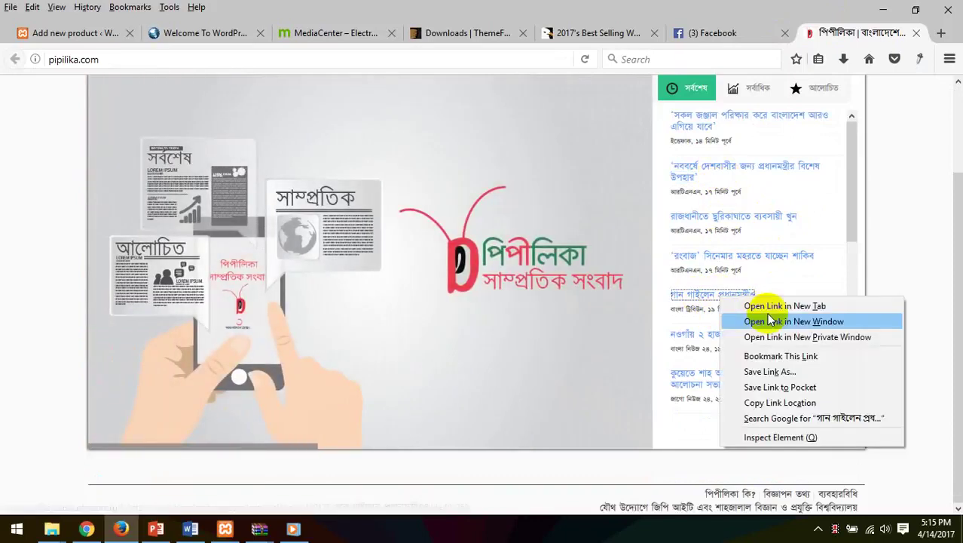
left_click(757, 303)
left_click(893, 33)
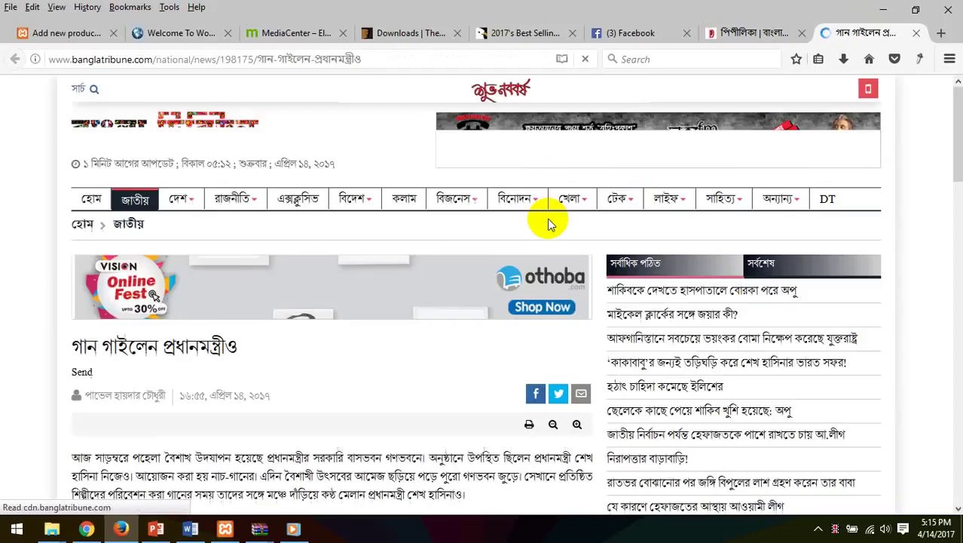
Copy the article's opening paragraph above the photo and paste it below the first line of the product description
scroll(359, 261, "down", 3)
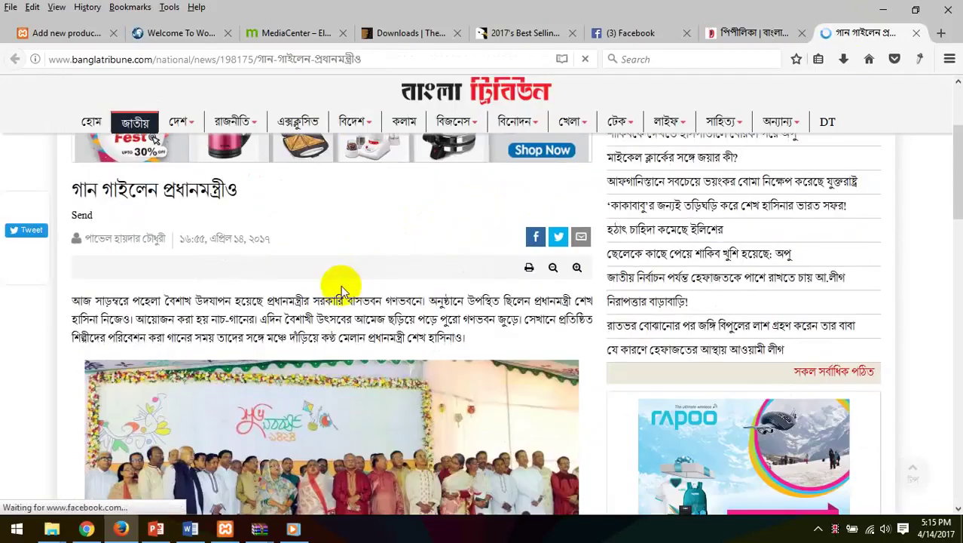
scroll(344, 280, "down", 2)
left_click_drag(73, 221, 467, 254)
key("ctrl+c")
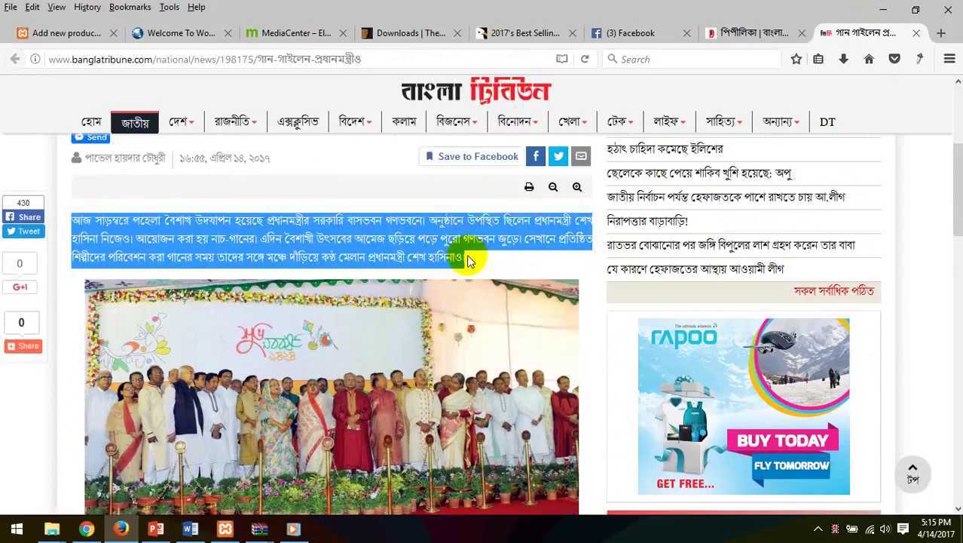
left_click(76, 31)
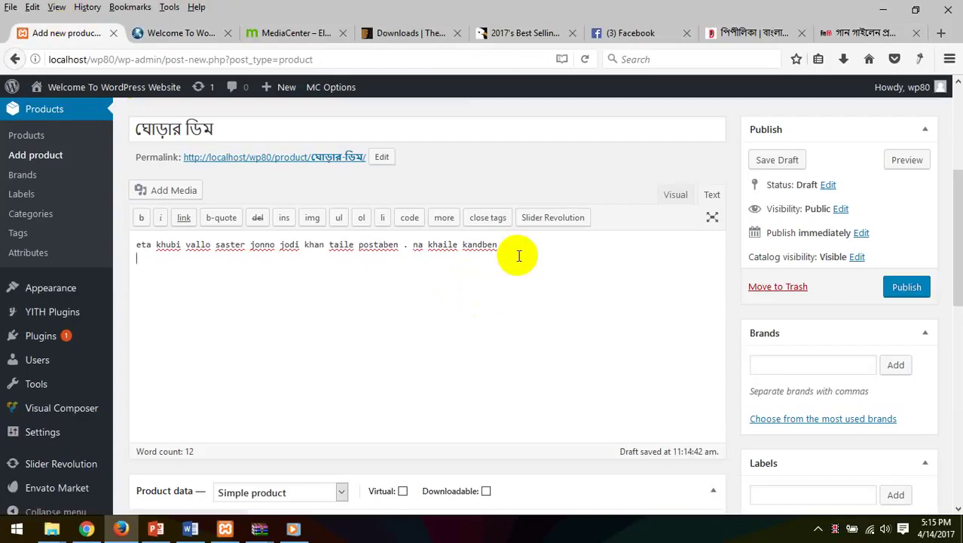
key("ctrl+v")
Add the brands KHD and Levis to the product
scroll(469, 271, "down", 3)
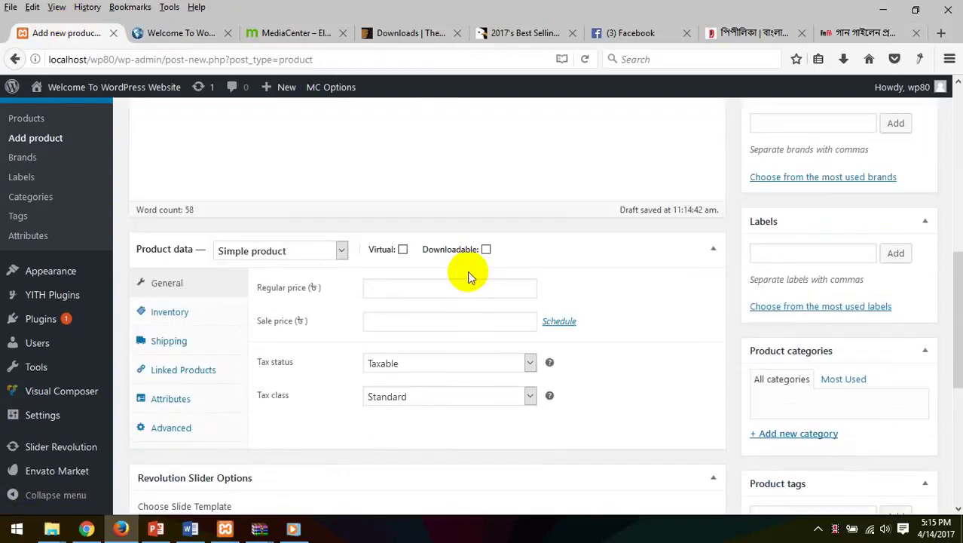
scroll(469, 271, "up", 5)
scroll(807, 373, "down", 2)
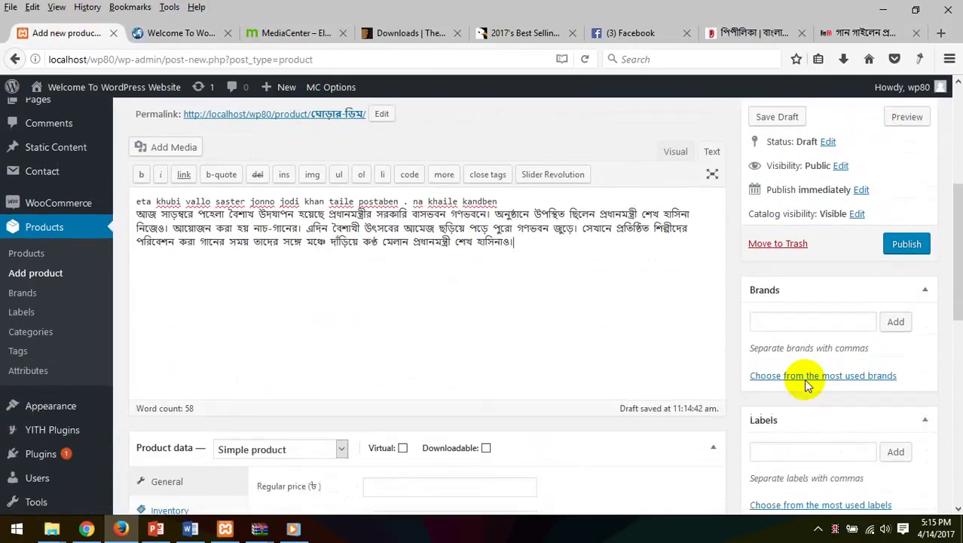
left_click(800, 280)
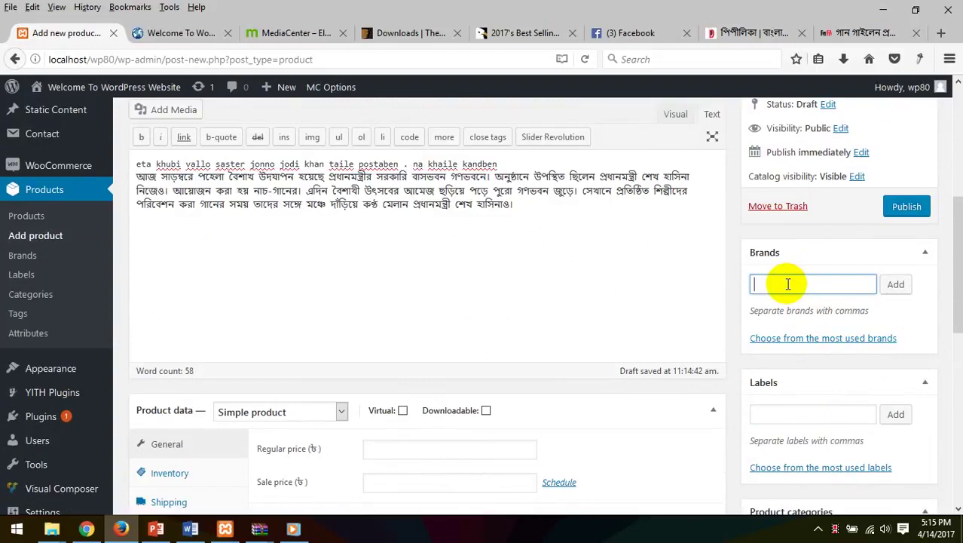
key("BackSpace")
key("Return")
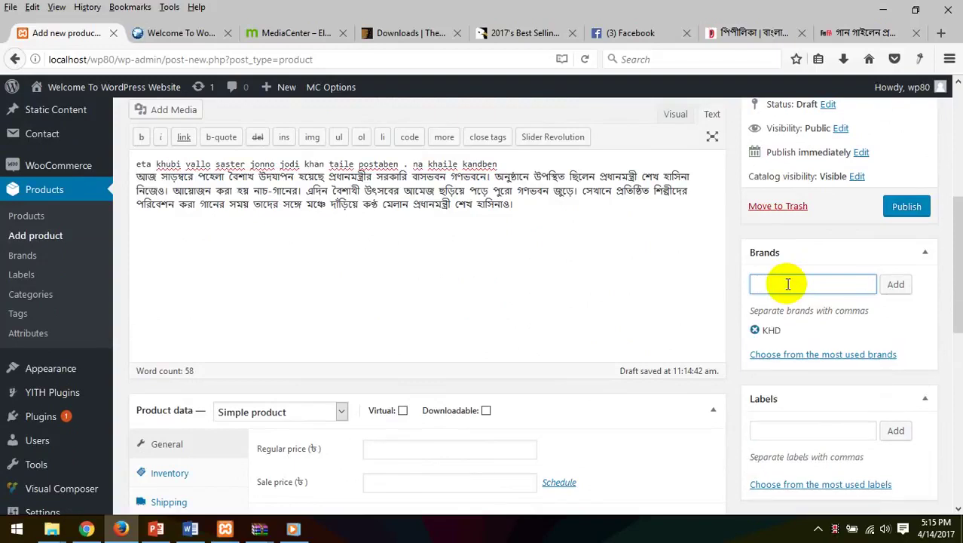
type("Levis")
key("Return")
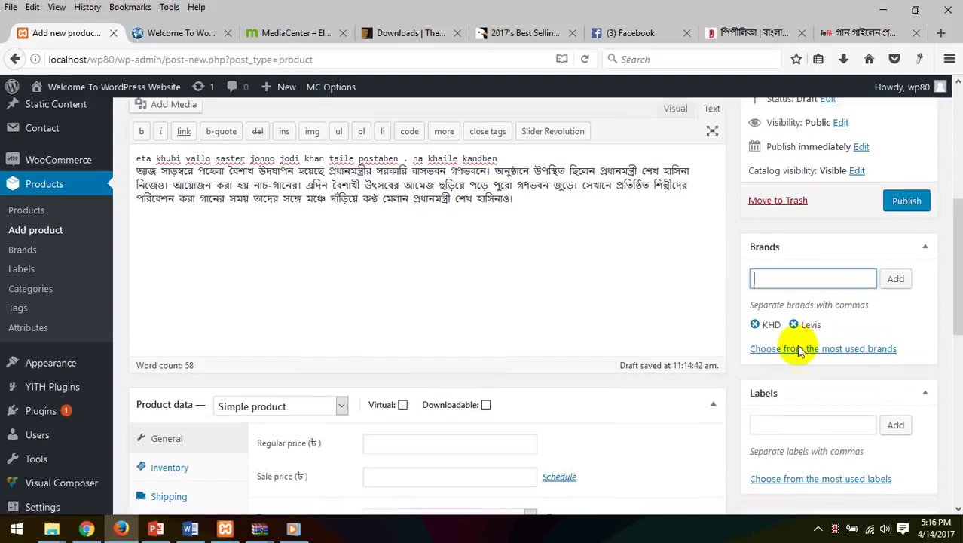
Add two labels to the product: Nuakhali and a person's first name
scroll(776, 332, "down", 2)
left_click(812, 350)
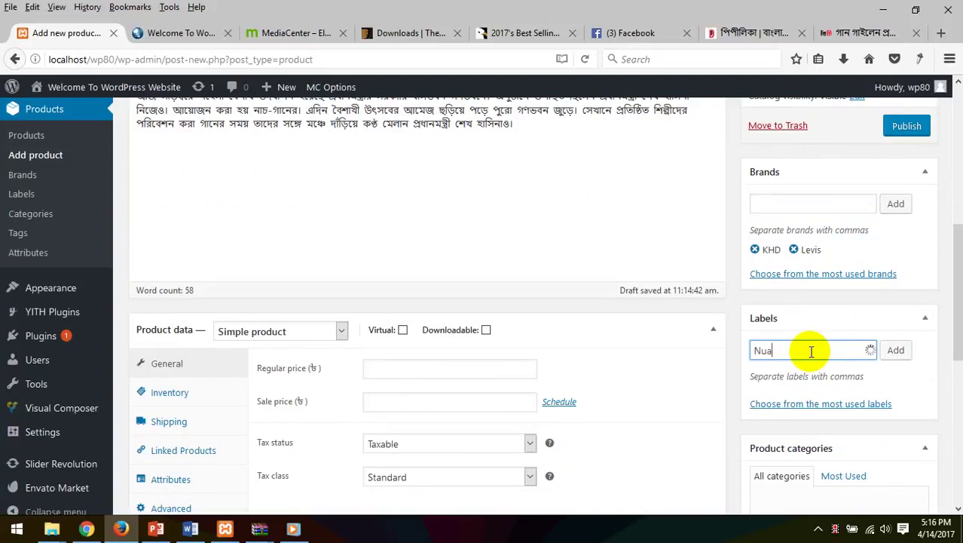
type("Nuakhali")
key("Return")
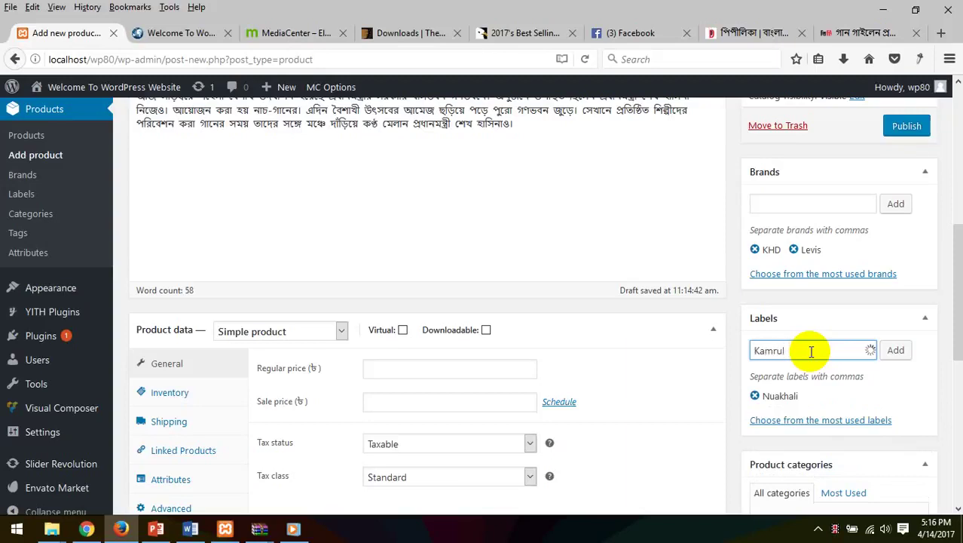
key("Return")
Create the product categories Murgi and Chagol and assign both to the product, without a parent category
scroll(812, 351, "down", 4)
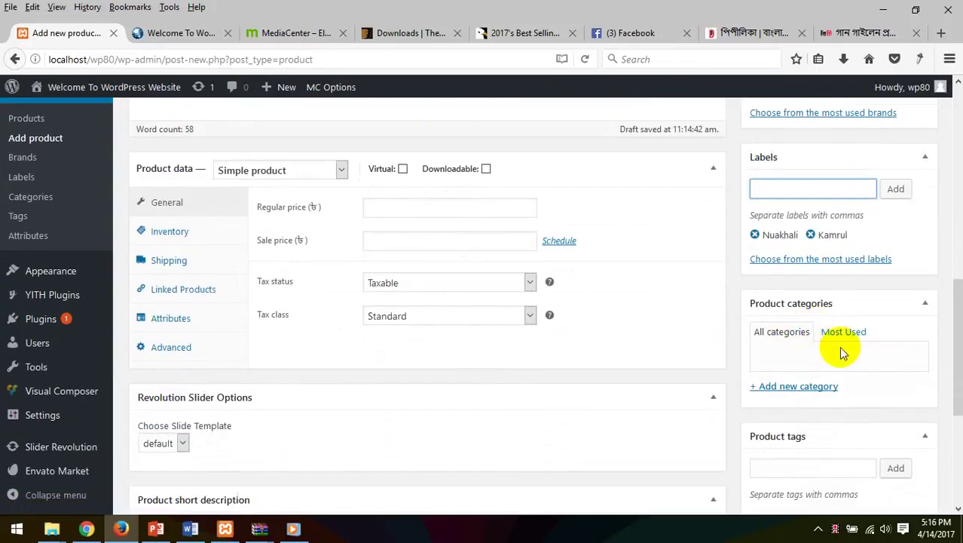
left_click(782, 387)
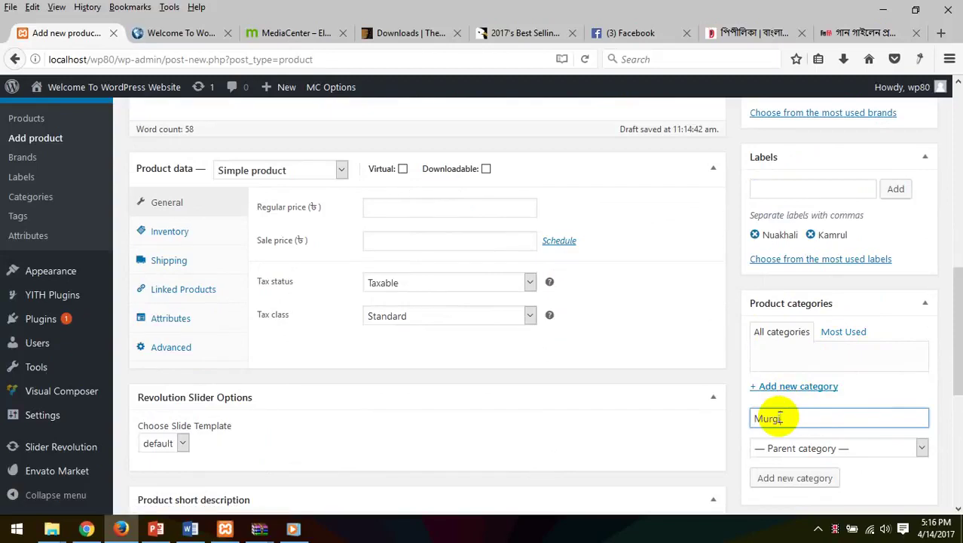
type("Murgi")
key("Return")
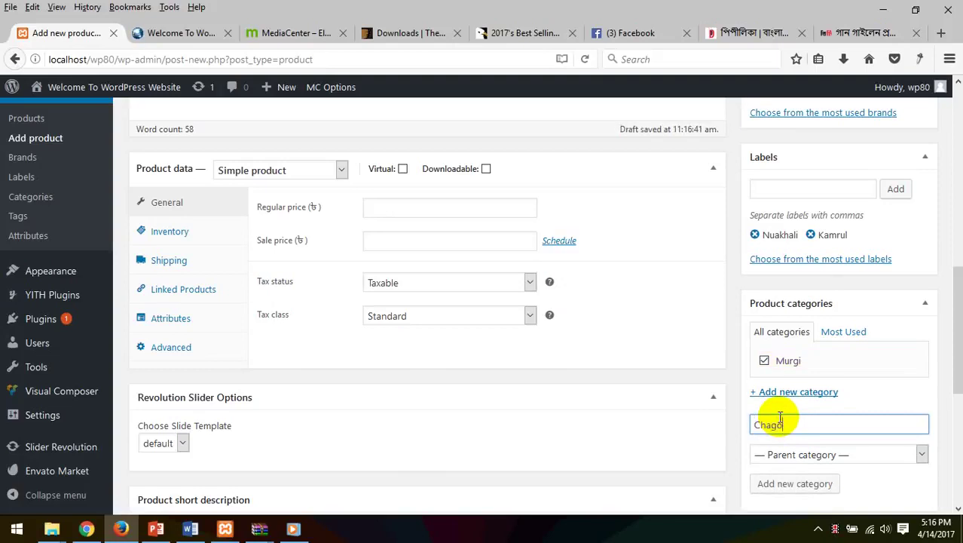
type("l")
key("Return")
Add the product tags dim, ghora, unda and bassa
scroll(783, 419, "down", 4)
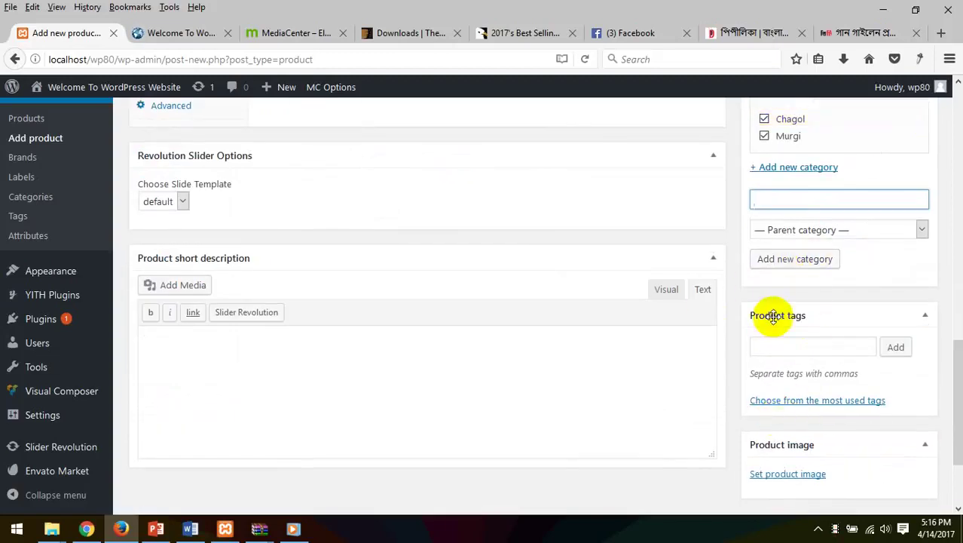
left_click(806, 348)
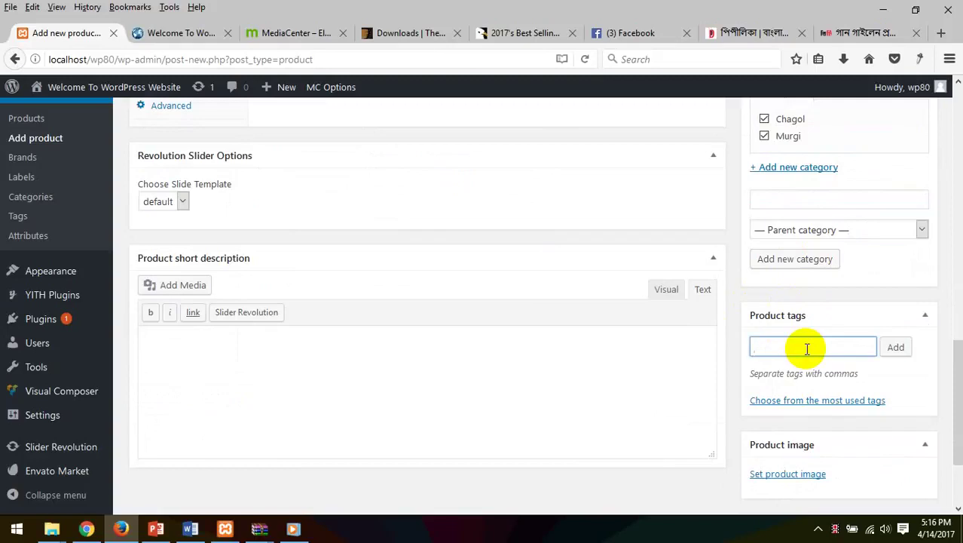
key("Return")
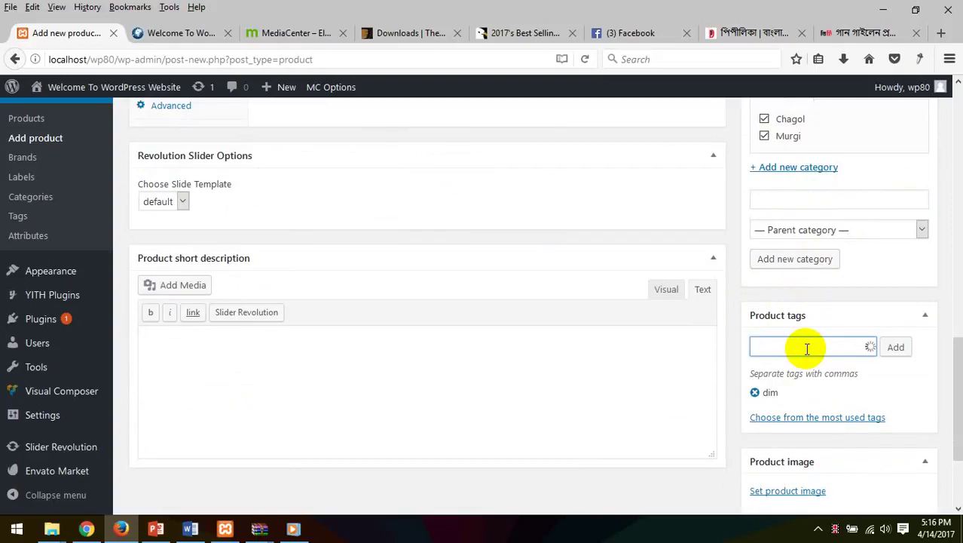
type("gho")
key("BackSpace")
key("BackSpace")
type("hora")
key("Return")
type("unda")
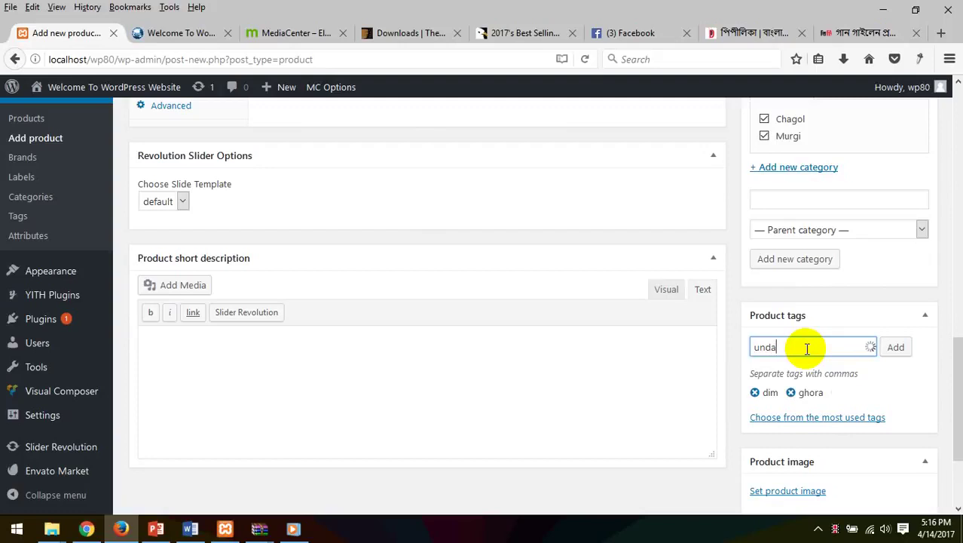
key("Return")
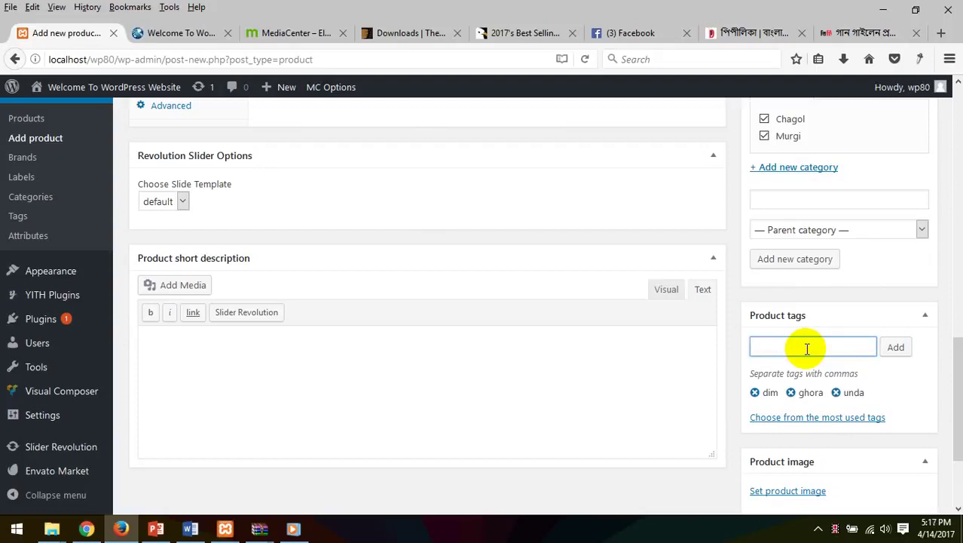
key("Return")
Search Google Images for "dim" in the news article's browser tab and browse the results for a product picture
scroll(807, 348, "down", 3)
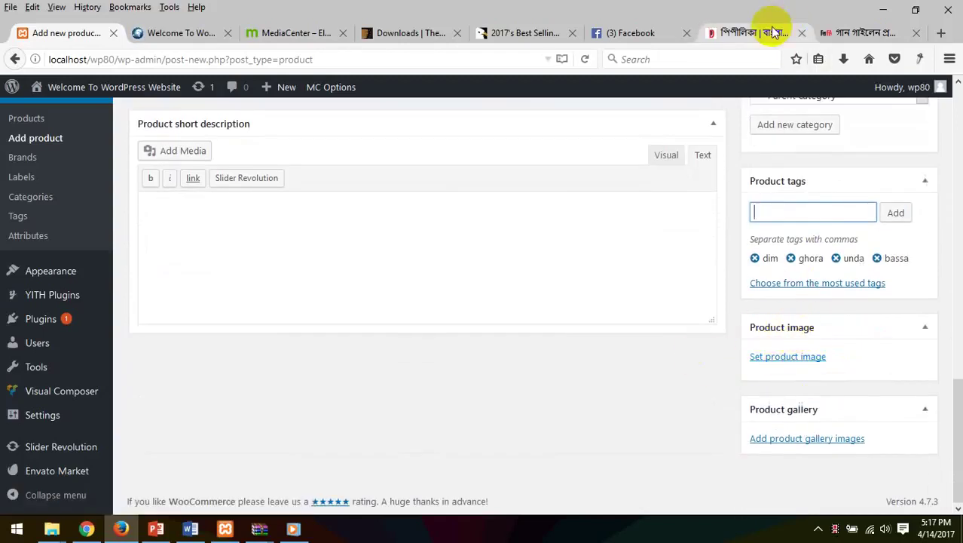
left_click(724, 37)
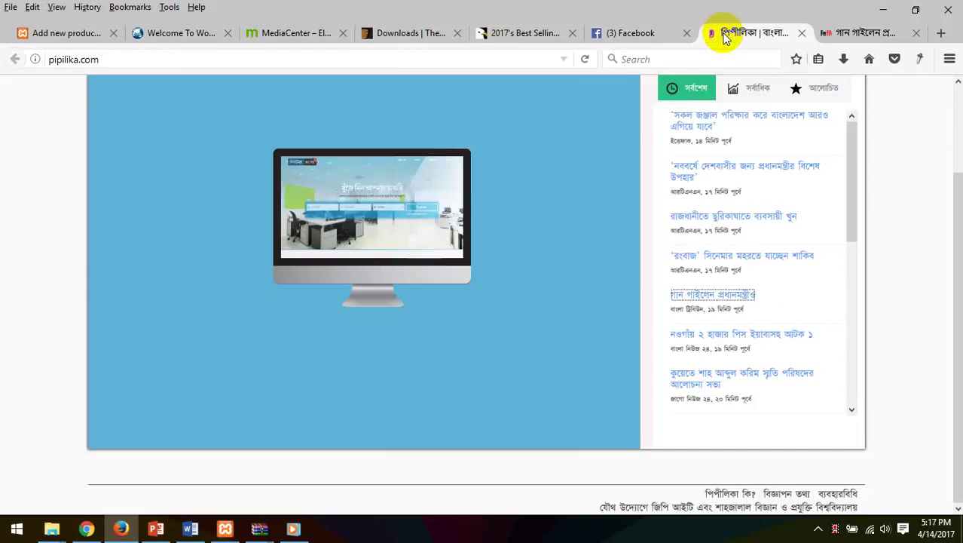
left_click(864, 32)
left_click(407, 59)
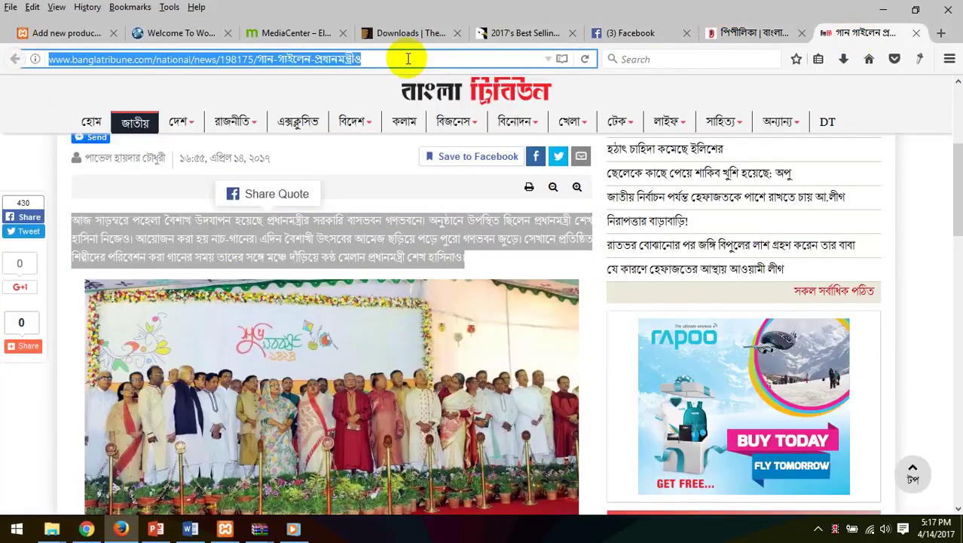
type("d")
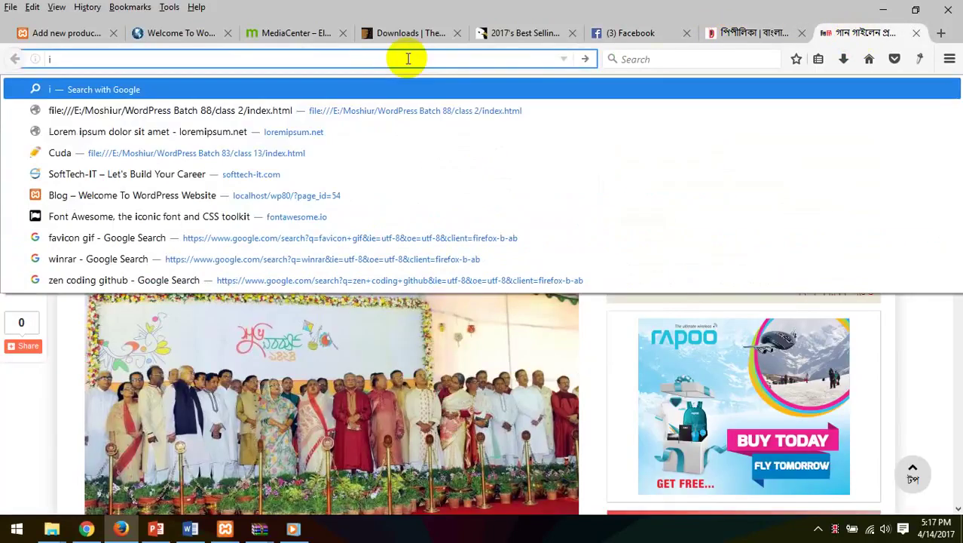
key("BackSpace")
type("dim")
key("Return")
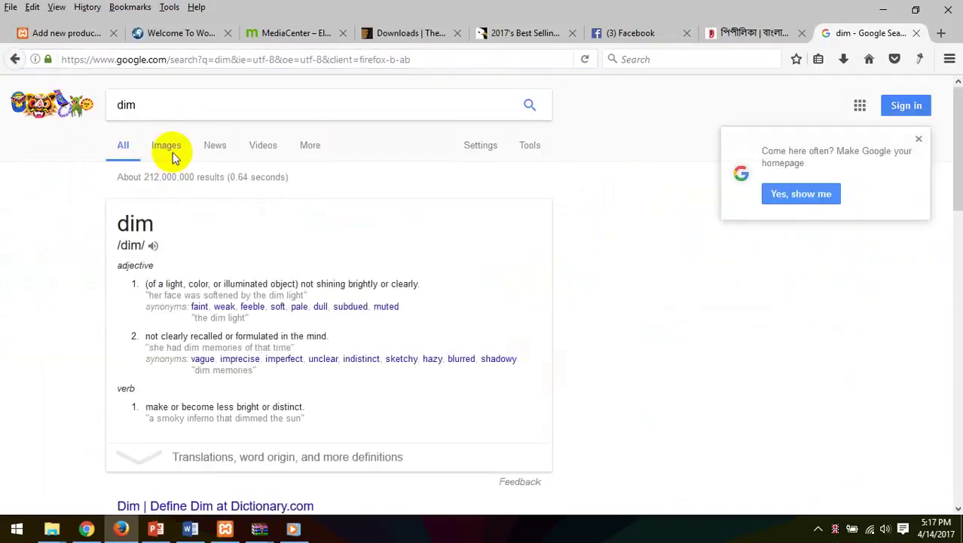
left_click(170, 152)
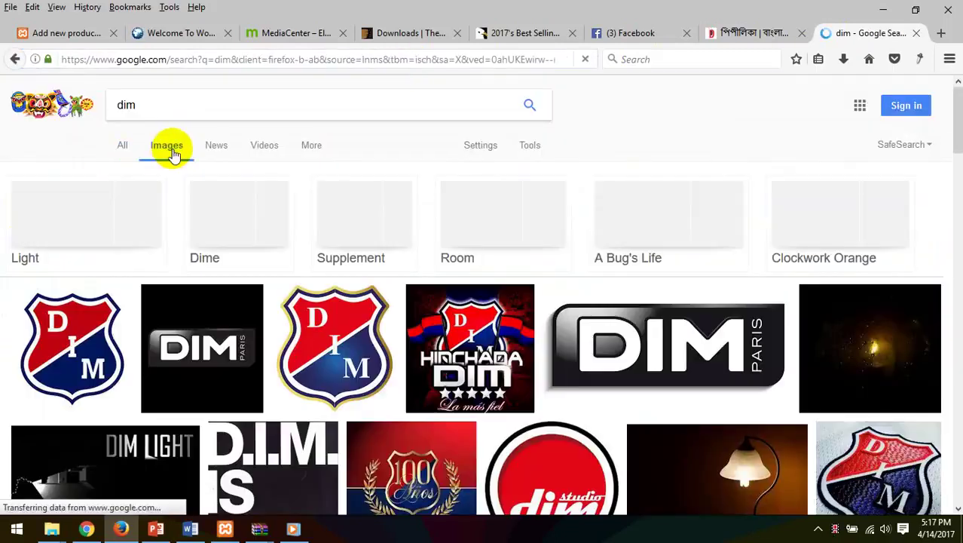
scroll(171, 155, "down", 5)
scroll(191, 212, "down", 7)
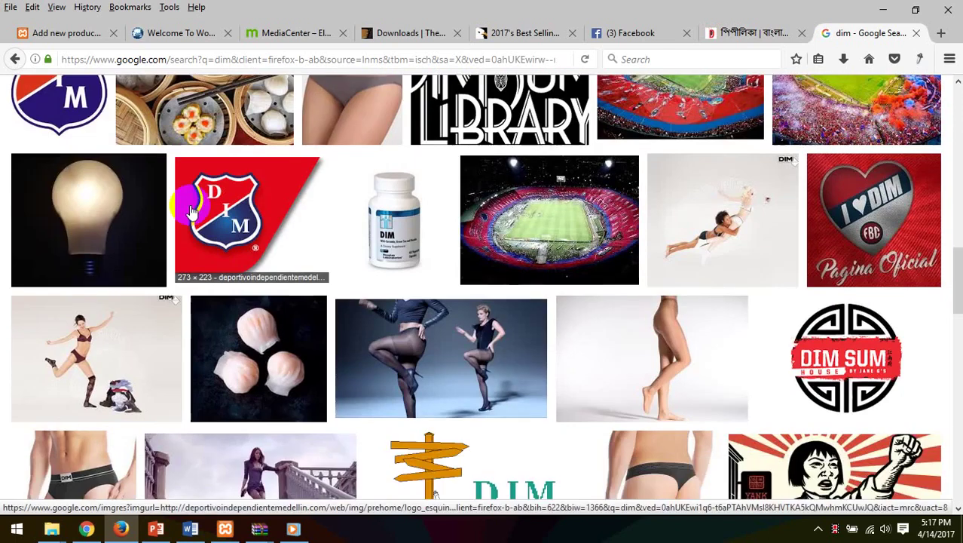
Copy the product title "ঘোড়ার ডিম" from the new product page
scroll(192, 212, "down", 8)
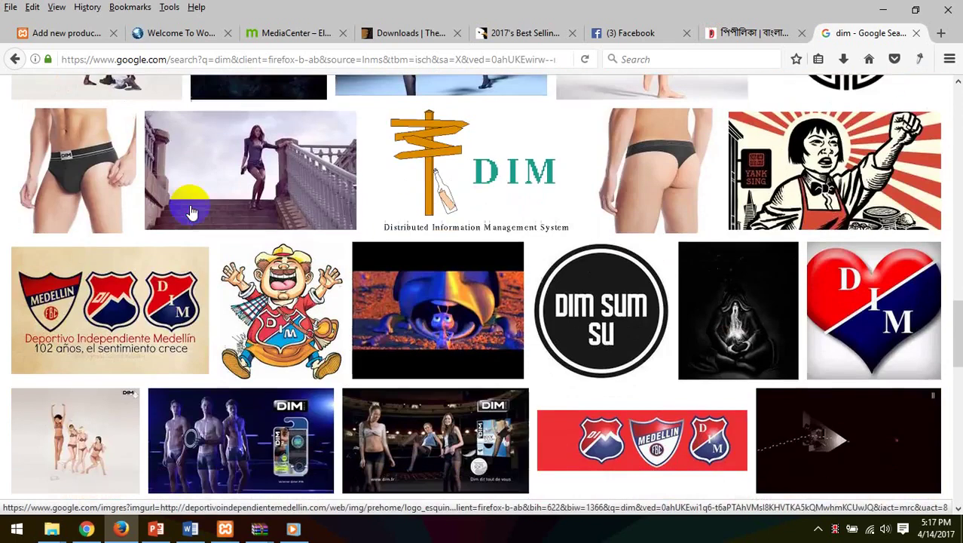
scroll(190, 205, "up", 12)
scroll(190, 211, "up", 10)
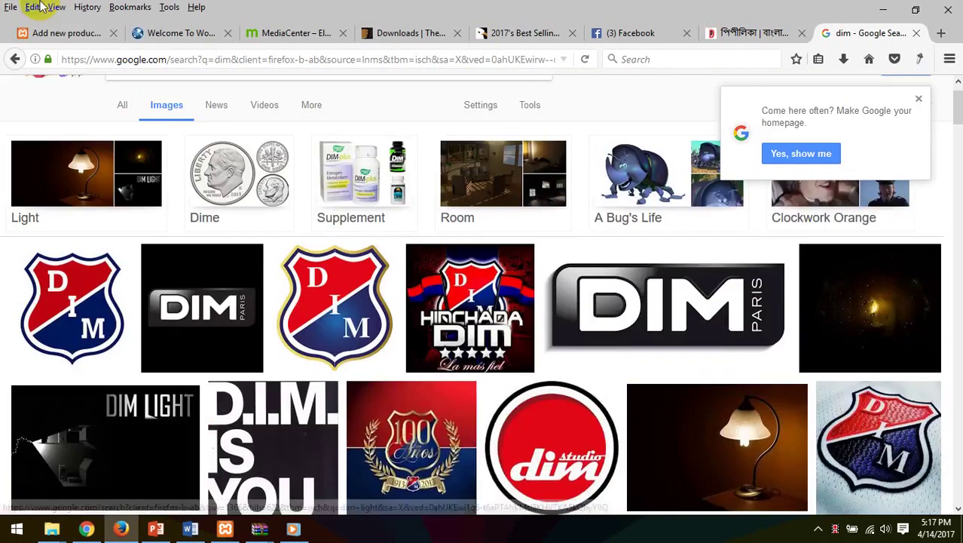
left_click(67, 32)
scroll(232, 185, "up", 5)
scroll(232, 185, "up", 5)
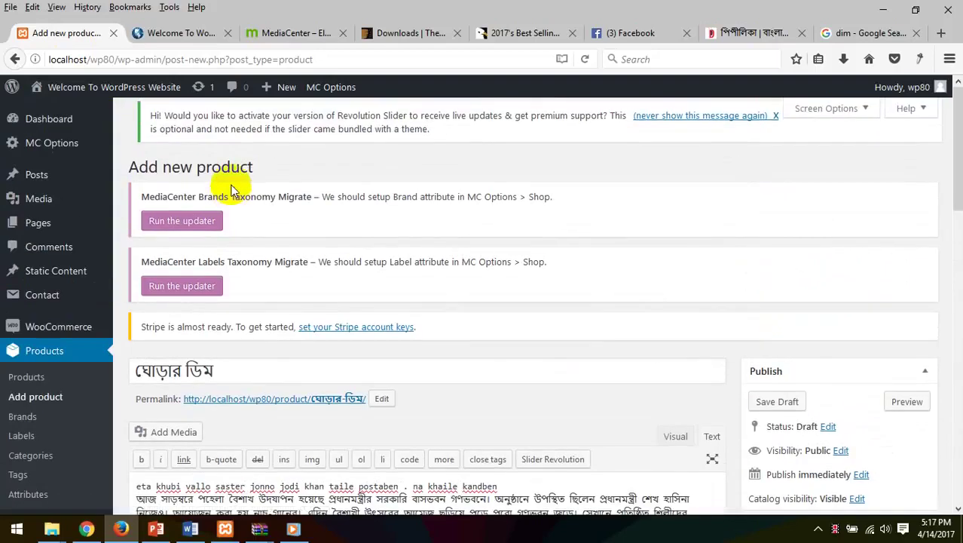
left_click_drag(226, 370, 12, 377)
key("ctrl+c")
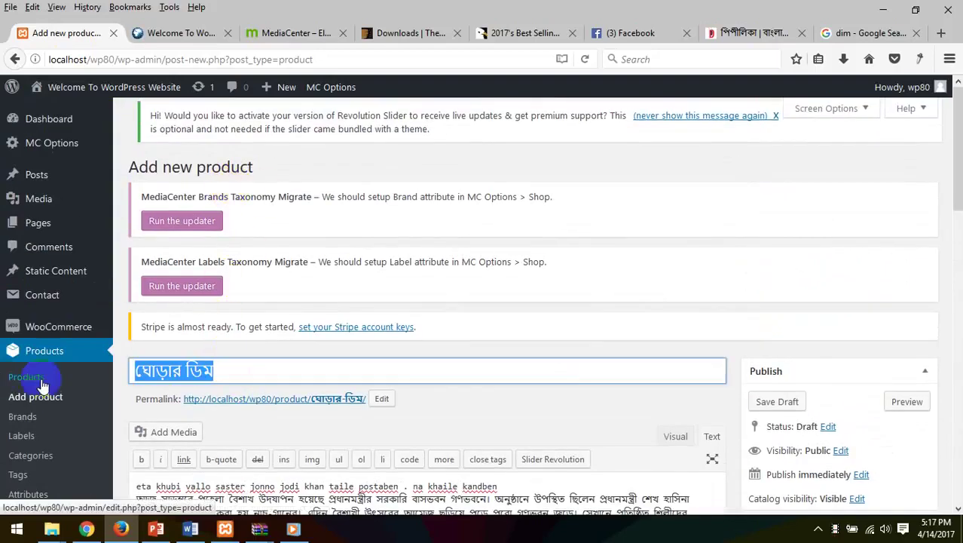
Search Google Images for the copied title "ঘোড়ার ডিম" and browse the picture results
left_click(871, 33)
scroll(320, 150, "up", 1)
left_click(320, 119)
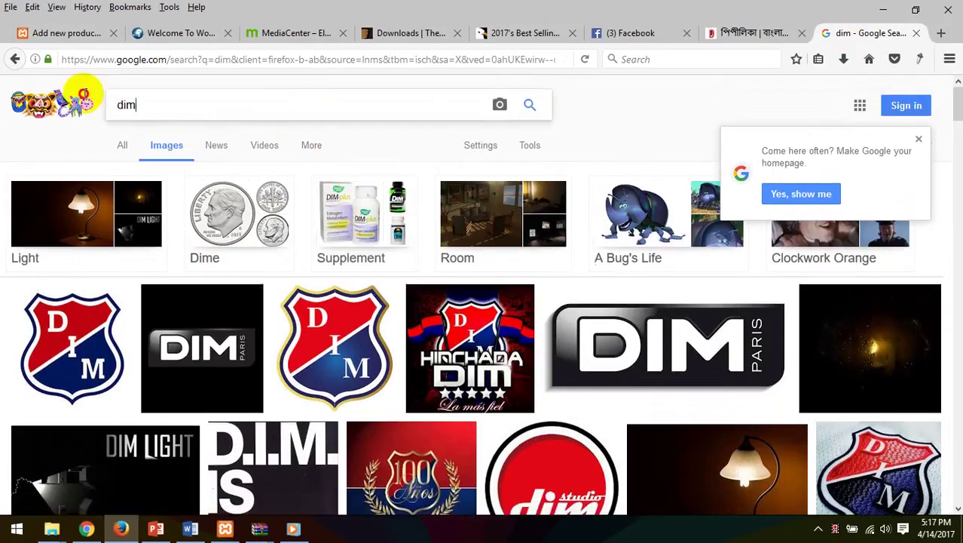
key("ctrl+a")
key("ctrl+v")
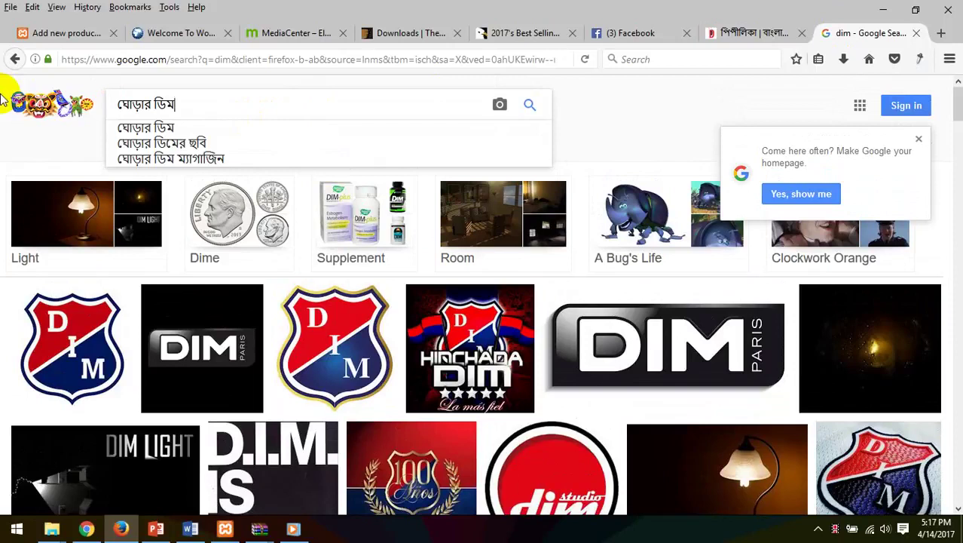
key("Return")
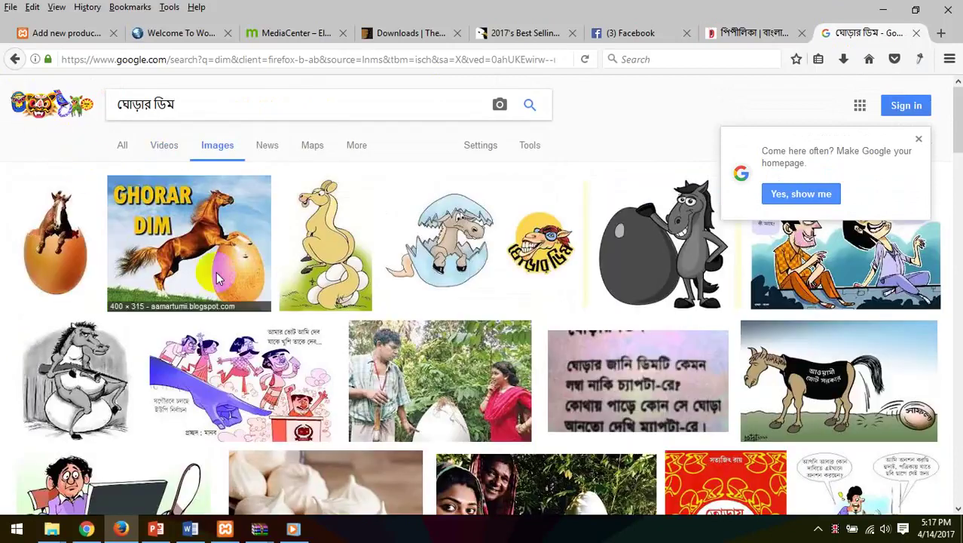
scroll(332, 343, "down", 2)
scroll(339, 343, "down", 3)
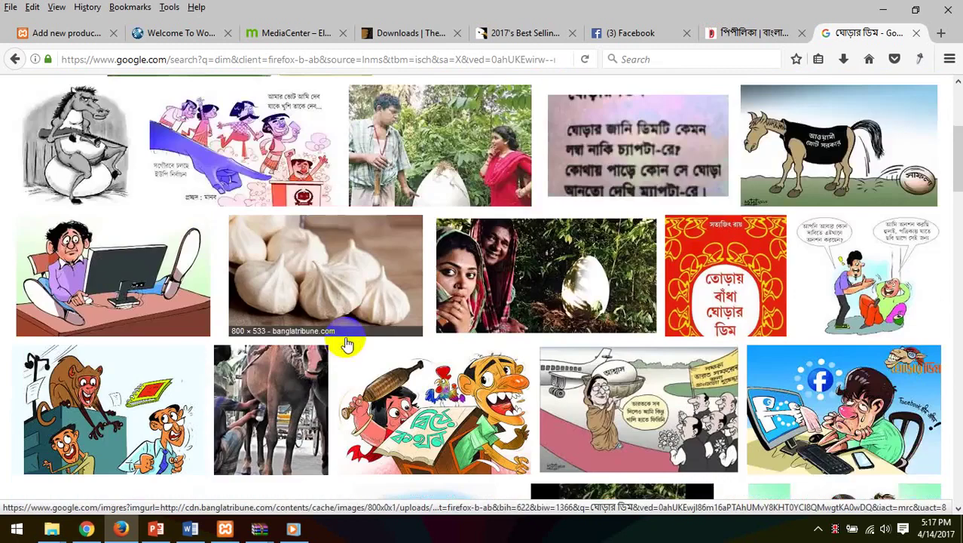
scroll(298, 331, "up", 5)
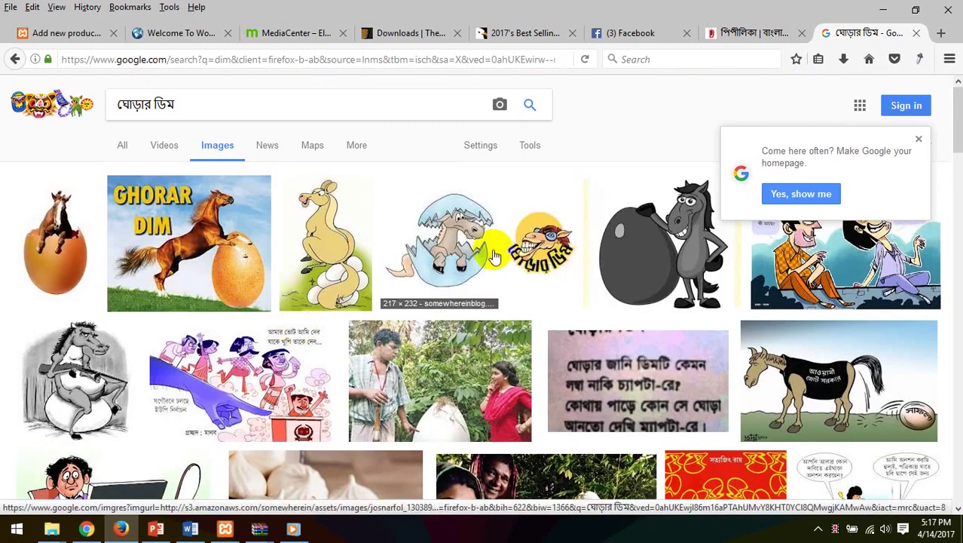
Shorten the image search to "ডিম" and look through the egg pictures
left_click(156, 102)
left_click_drag(156, 102, 1, 75)
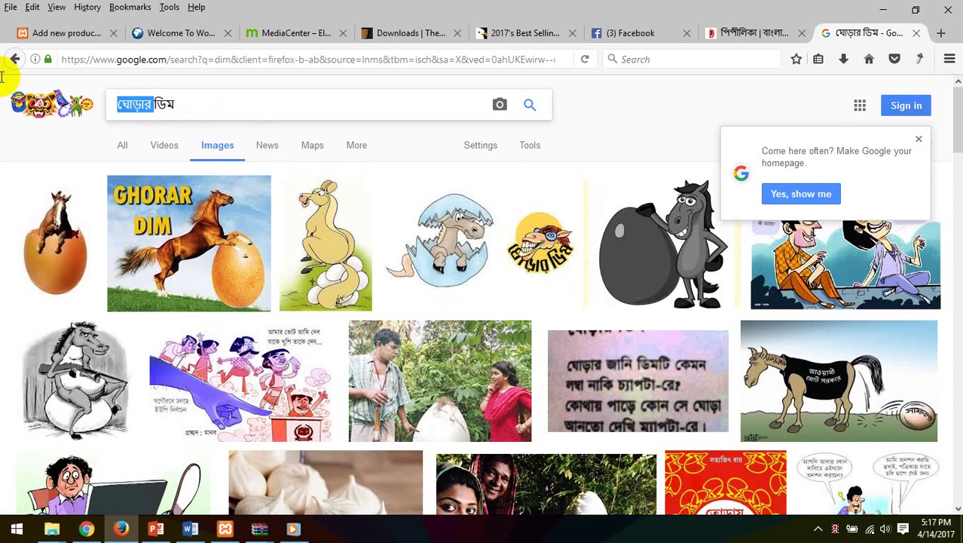
key("BackSpace")
key("Return")
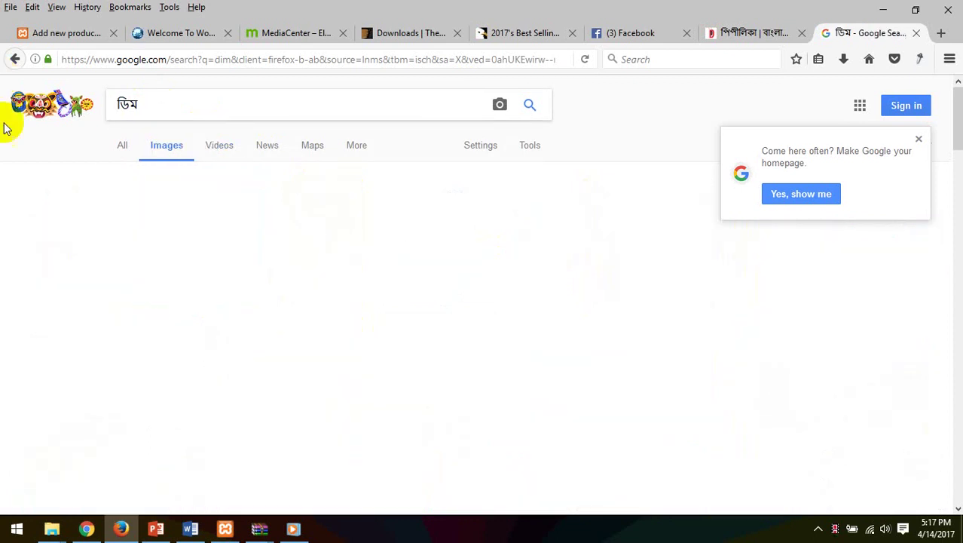
scroll(242, 279, "down", 5)
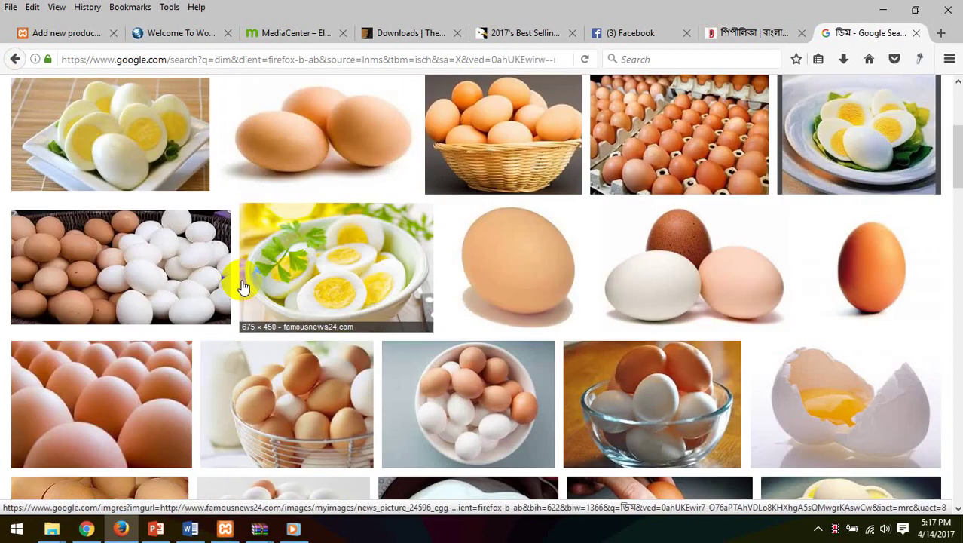
scroll(243, 286, "down", 5)
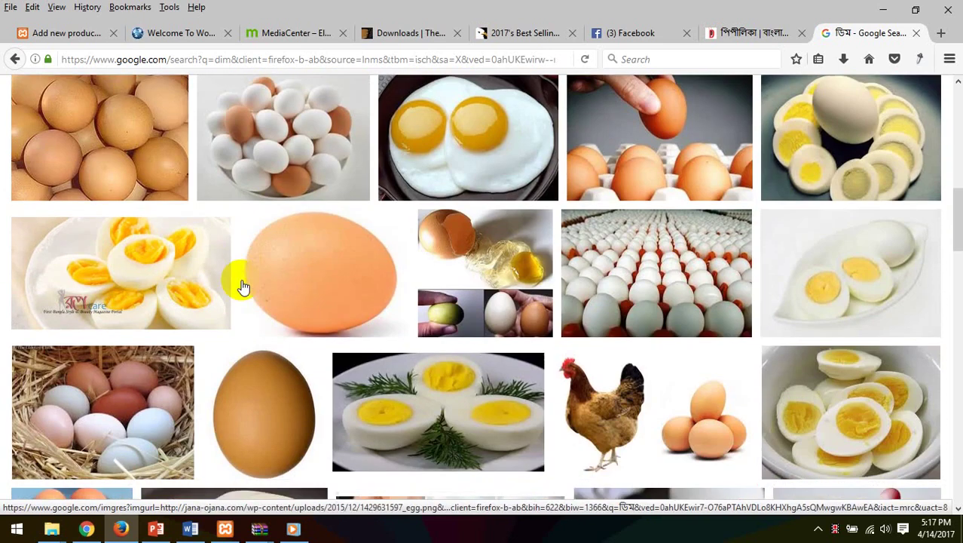
Examine the egg image results further for a picture suitable as the product image
left_click(619, 425)
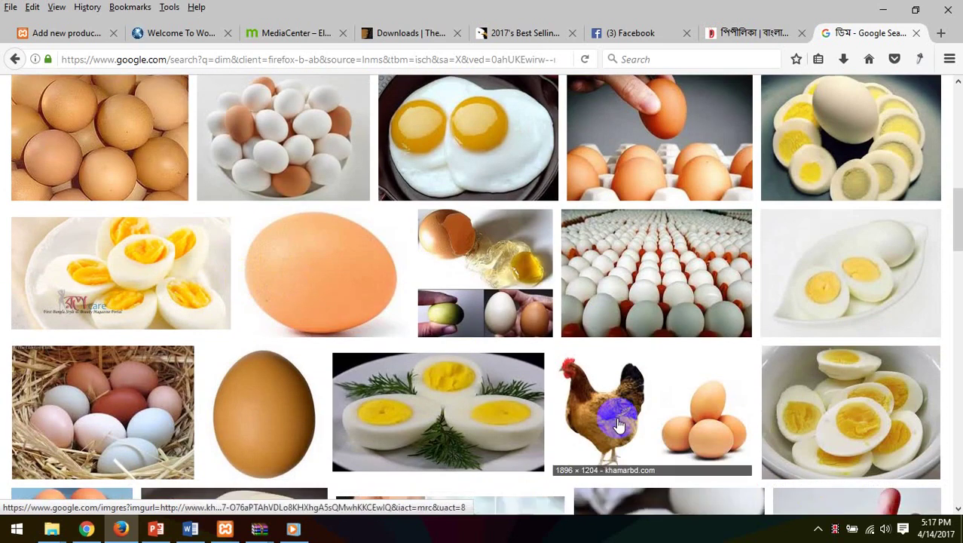
scroll(611, 410, "down", 3)
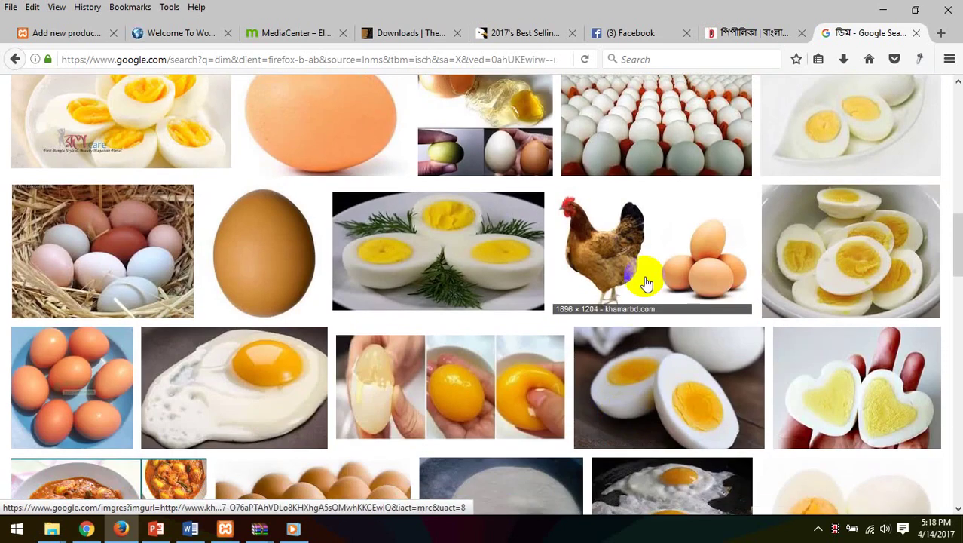
scroll(646, 283, "down", 5)
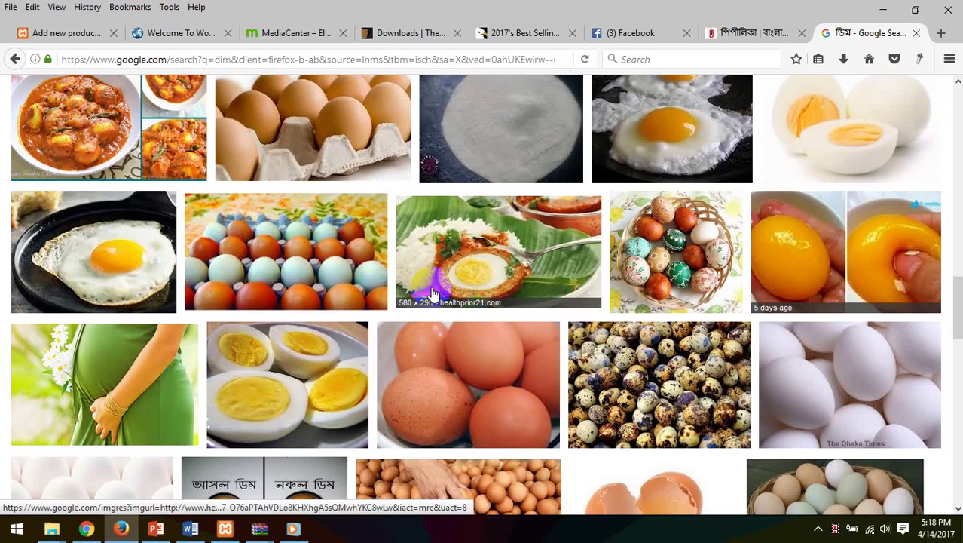
scroll(434, 294, "down", 5)
scroll(434, 294, "down", 5)
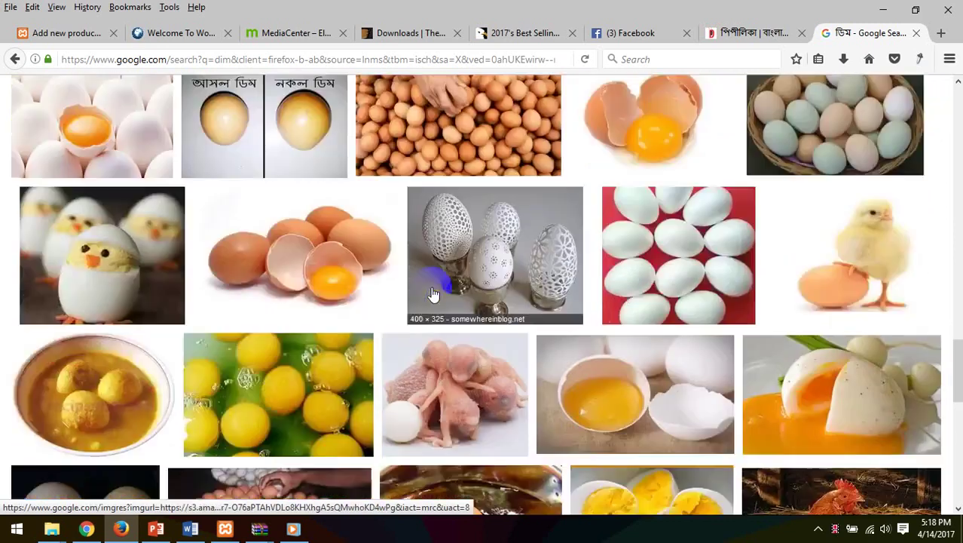
scroll(407, 353, "down", 3)
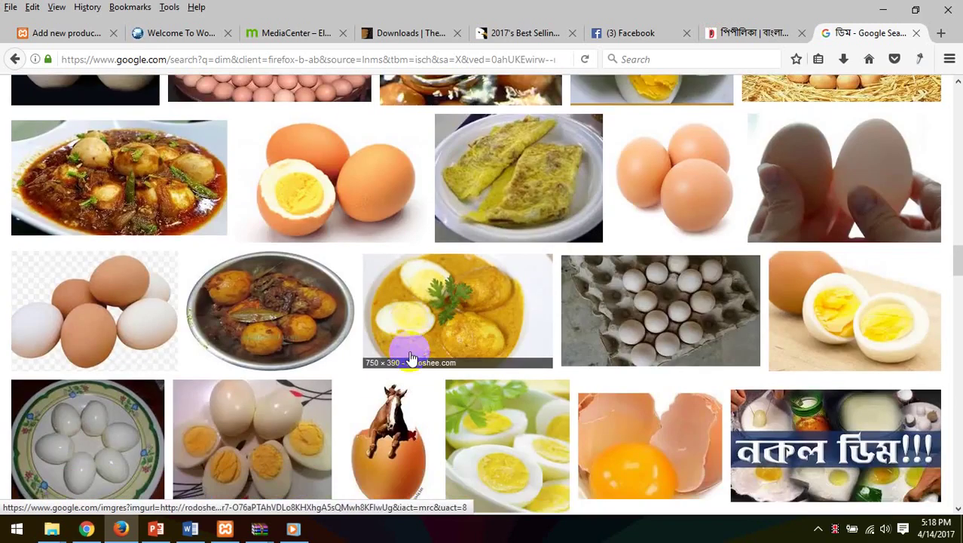
scroll(406, 330, "up", 20)
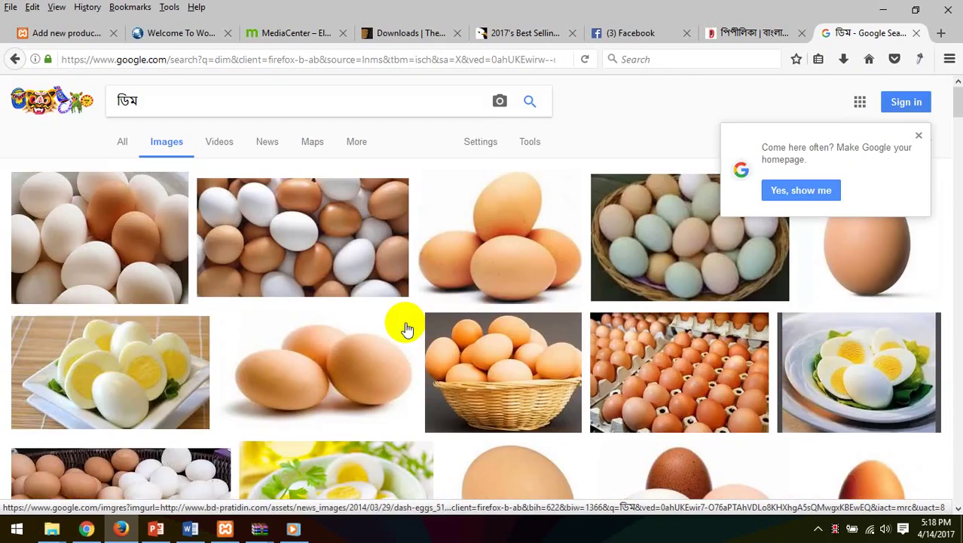
scroll(499, 398, "down", 3)
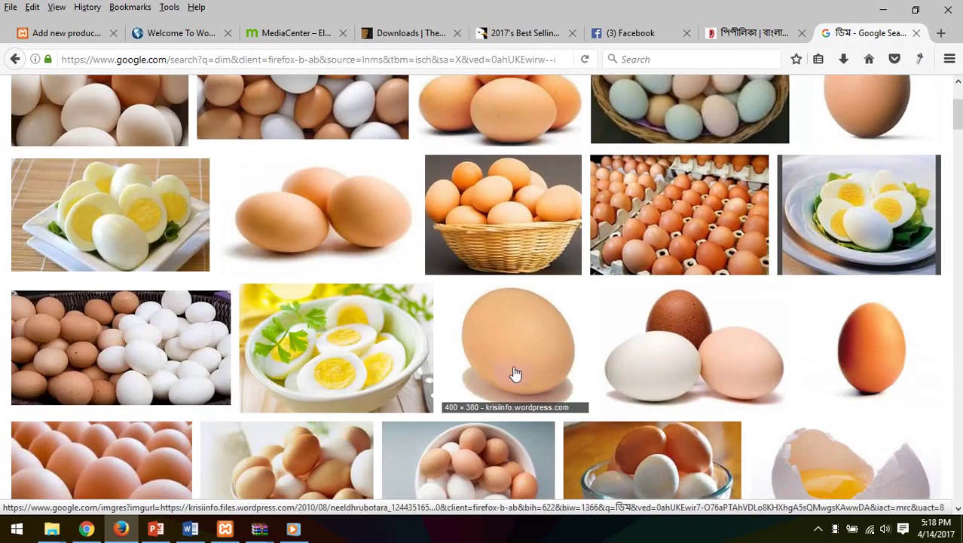
left_click(870, 340)
scroll(643, 305, "up", 5)
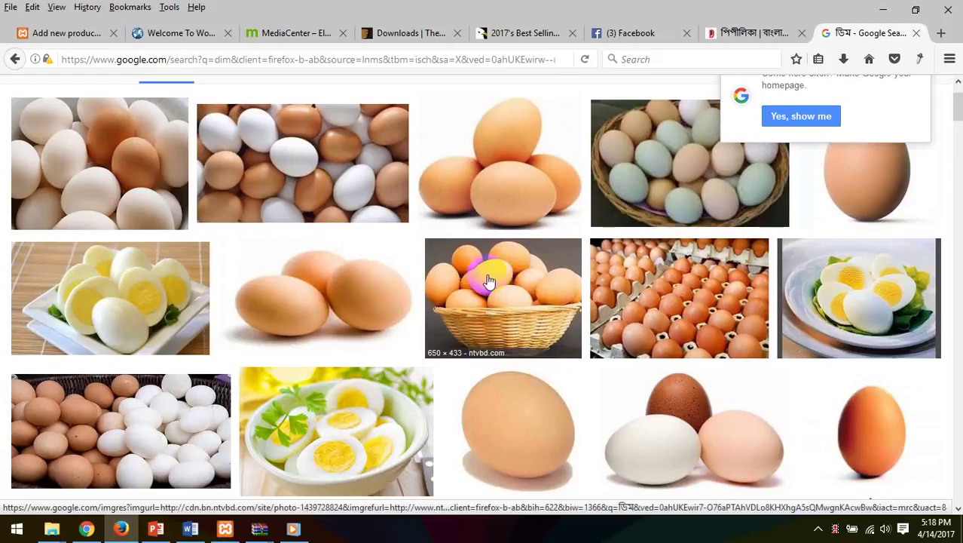
Open the full-size ntvbd.com picture of eggs in a wicker basket in a new tab and return to the results
left_click(541, 303)
left_click(692, 272)
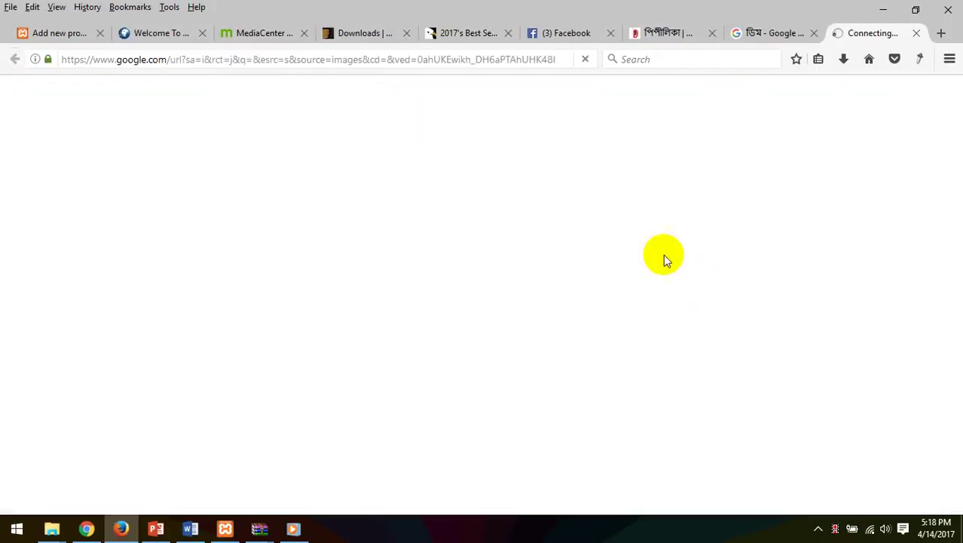
left_click(776, 34)
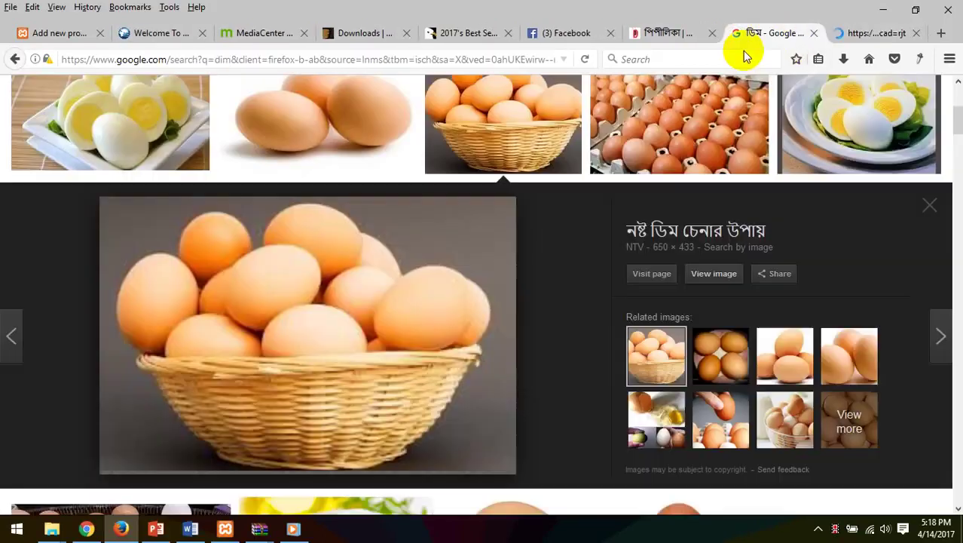
Preview the jana-ojana.com picture of eggs in a wire basket and open its source page in a new tab
scroll(579, 241, "up", 3)
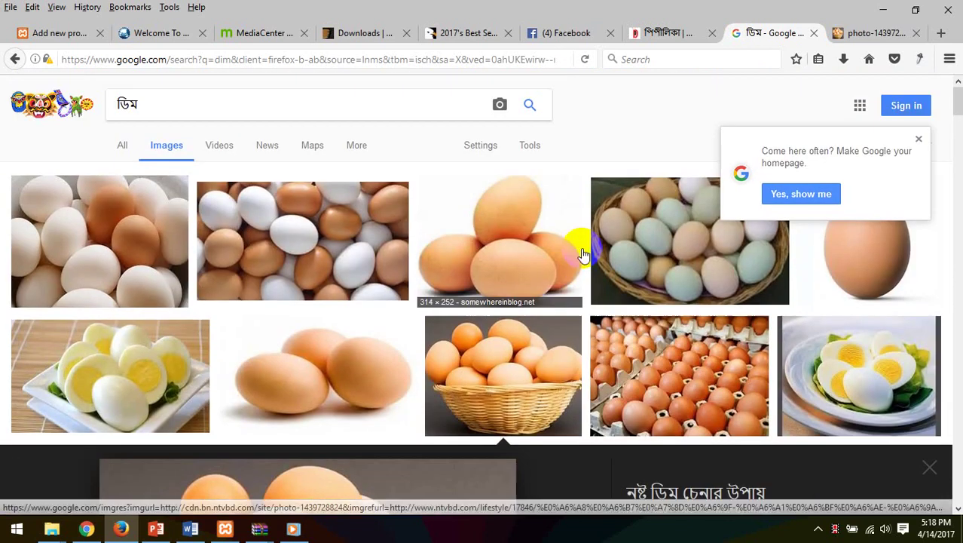
scroll(293, 317, "down", 5)
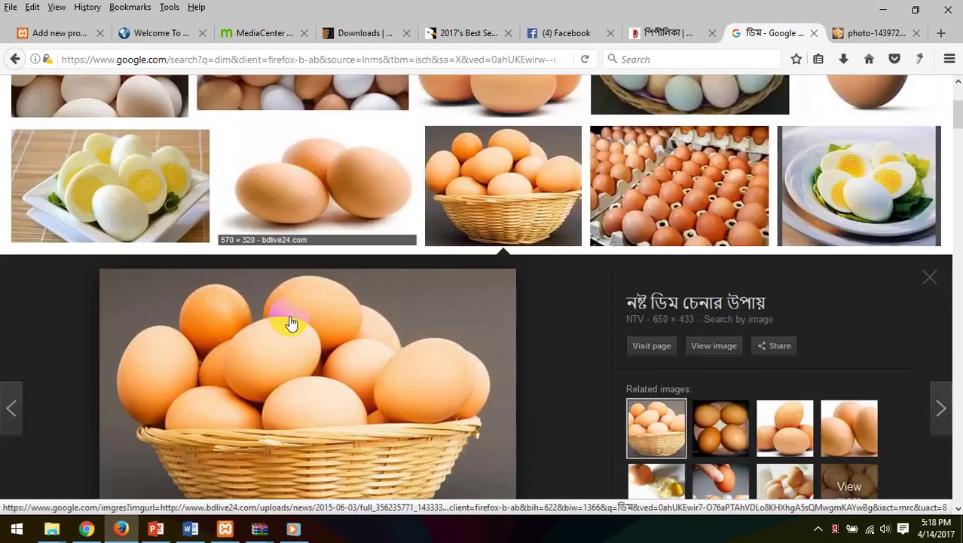
scroll(189, 314, "down", 5)
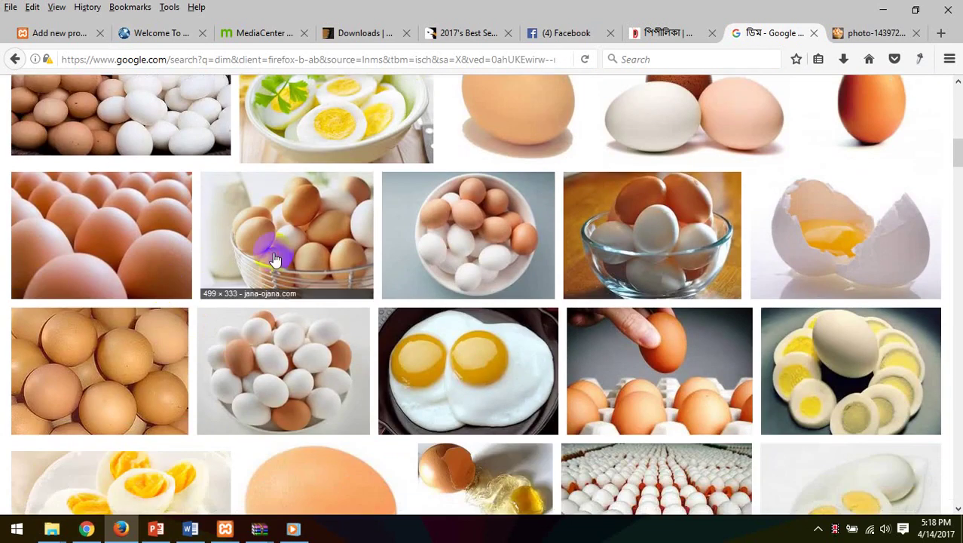
left_click(271, 251)
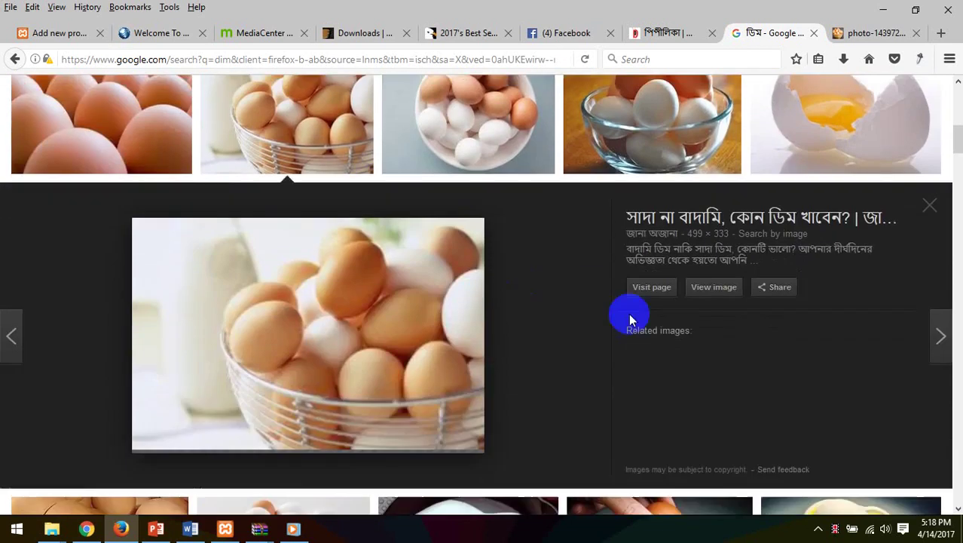
left_click(650, 285)
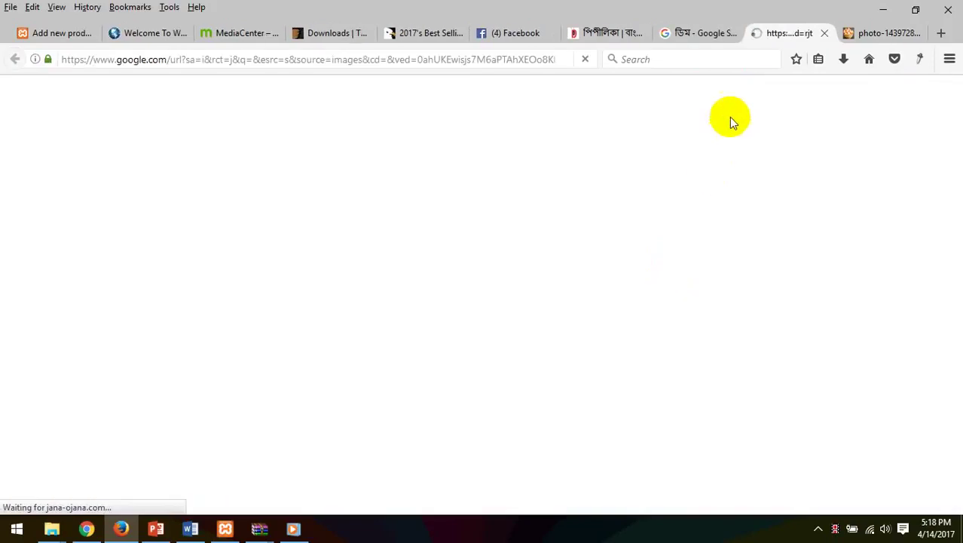
Save the full-size wicker basket egg picture to disk as photo-1439728824.jpg
left_click(861, 34)
right_click(502, 211)
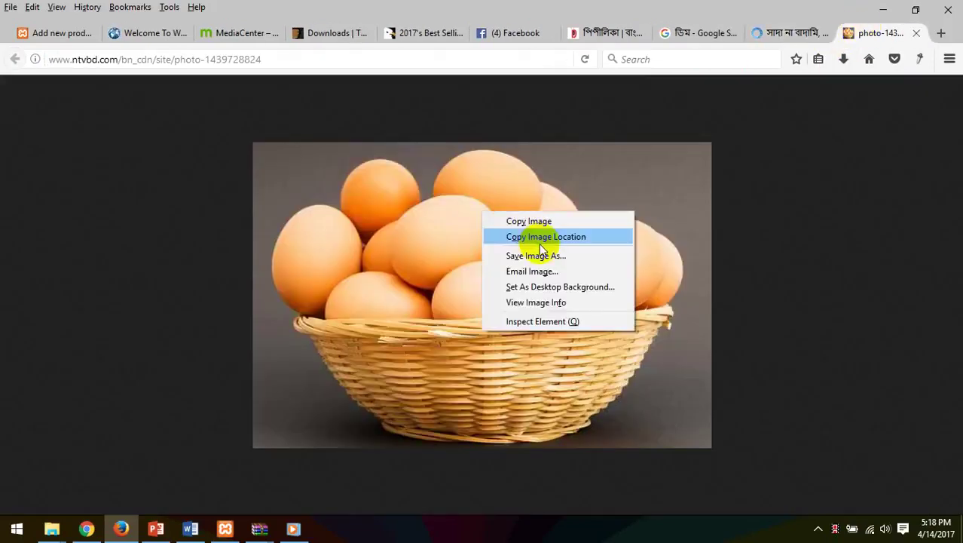
left_click(527, 238)
right_click(567, 264)
left_click(547, 355)
left_click(836, 493)
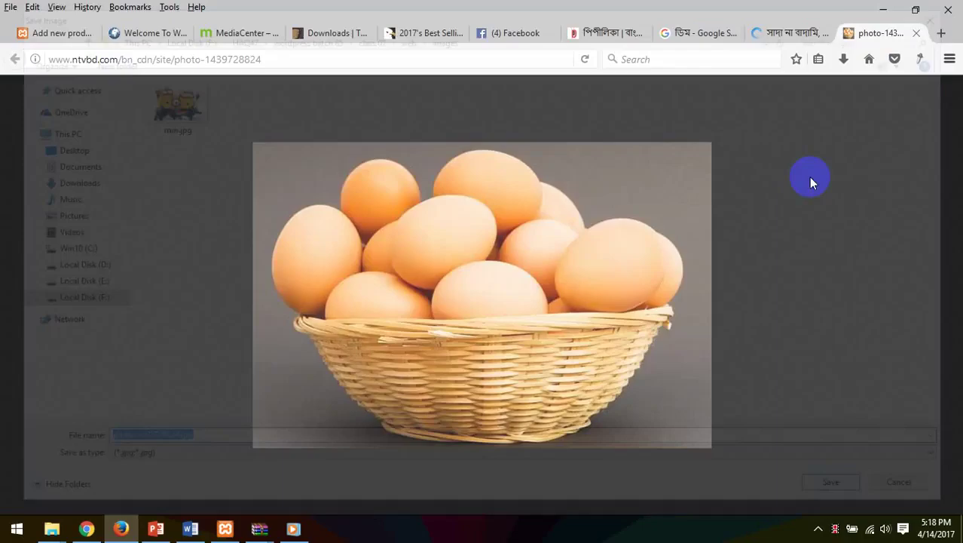
Open the product image selection for the new product and upload the downloaded photo-1439728824.jpg to the media library
left_click(58, 33)
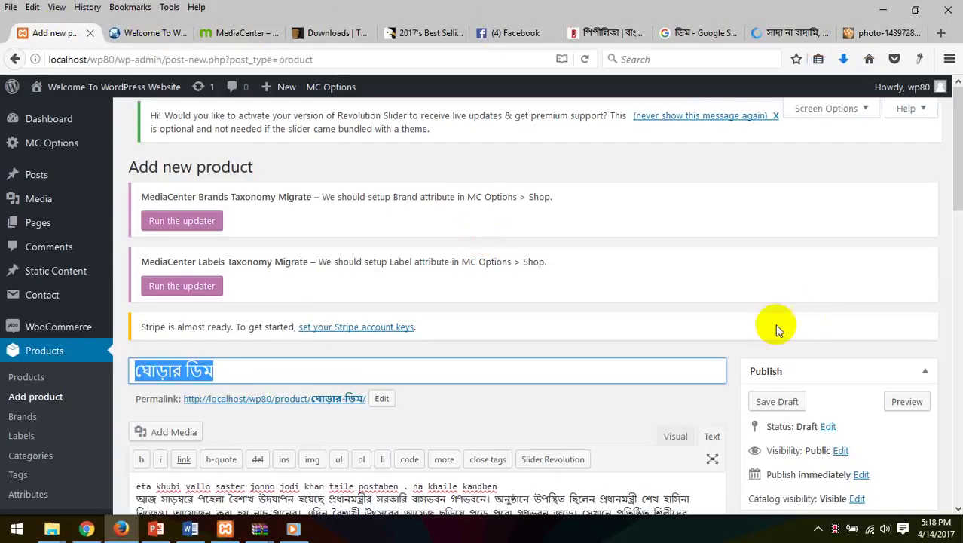
scroll(631, 363, "down", 10)
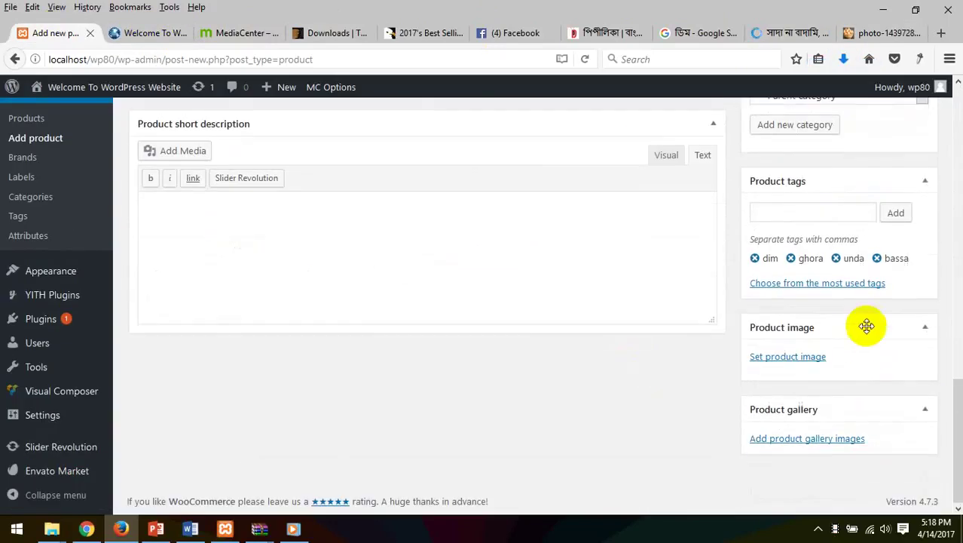
left_click(808, 361)
left_click(877, 39)
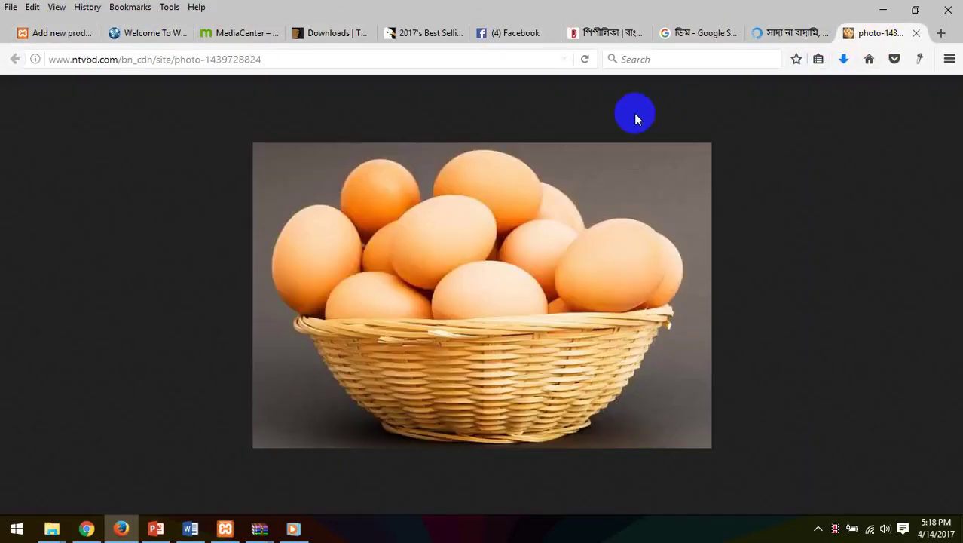
left_click(45, 34)
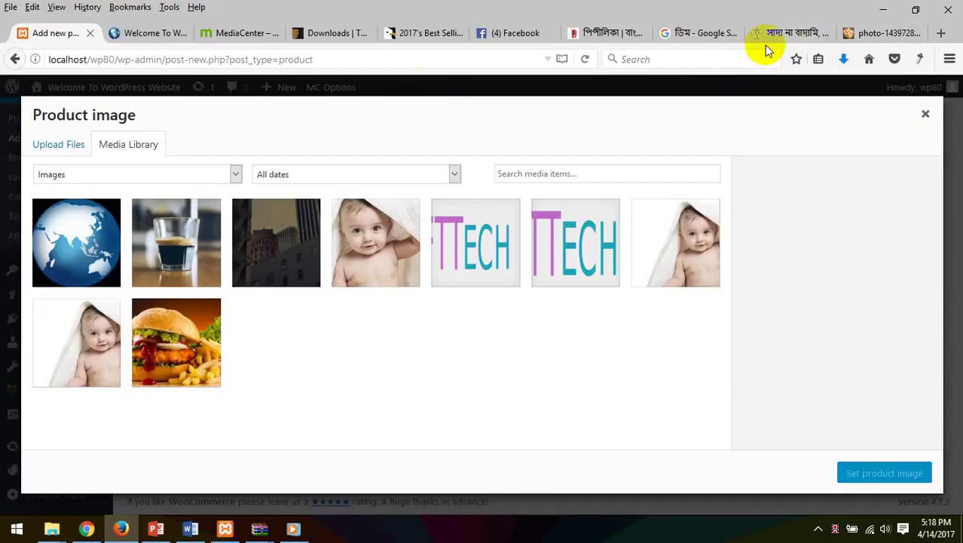
left_click(844, 59)
left_click_drag(633, 94, 450, 403)
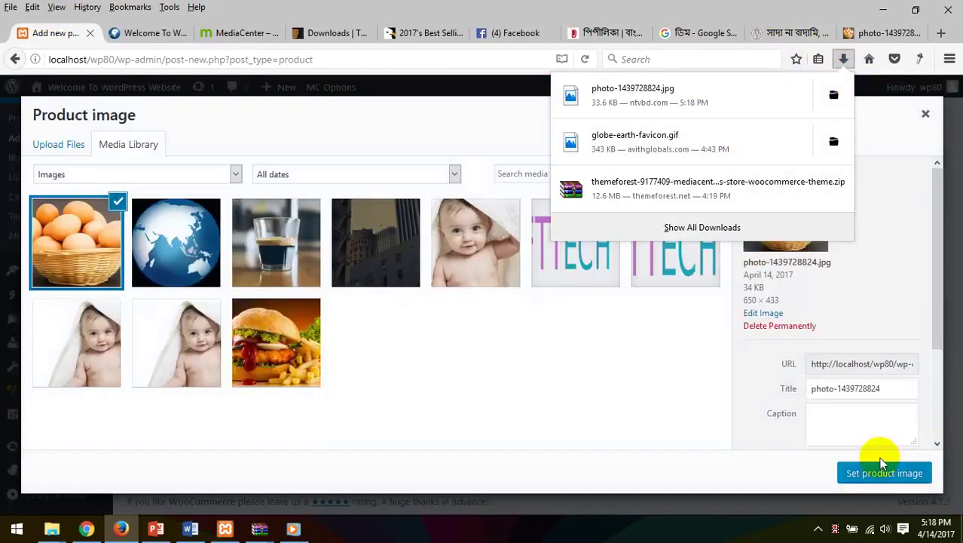
Set photo-1439728824.jpg as the product image and open the image selection for the product gallery
left_click(879, 475)
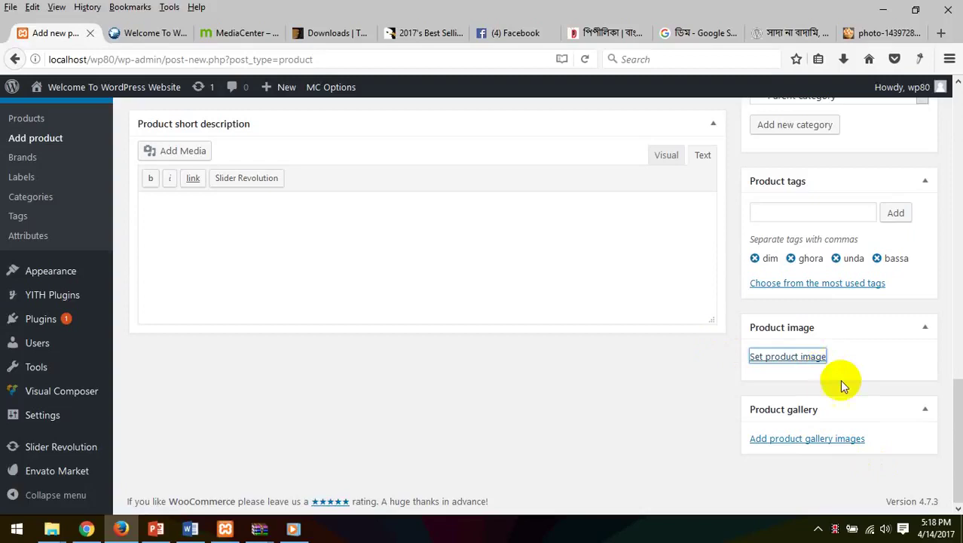
scroll(805, 382, "down", 3)
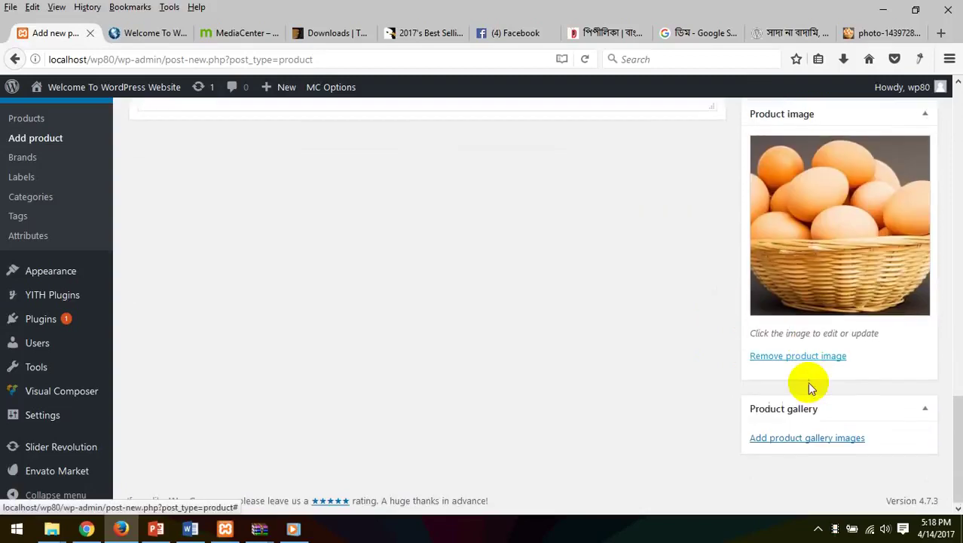
left_click(781, 445)
Save the jana-ojana.com article's picture of eggs in a wire basket to disk
left_click(788, 33)
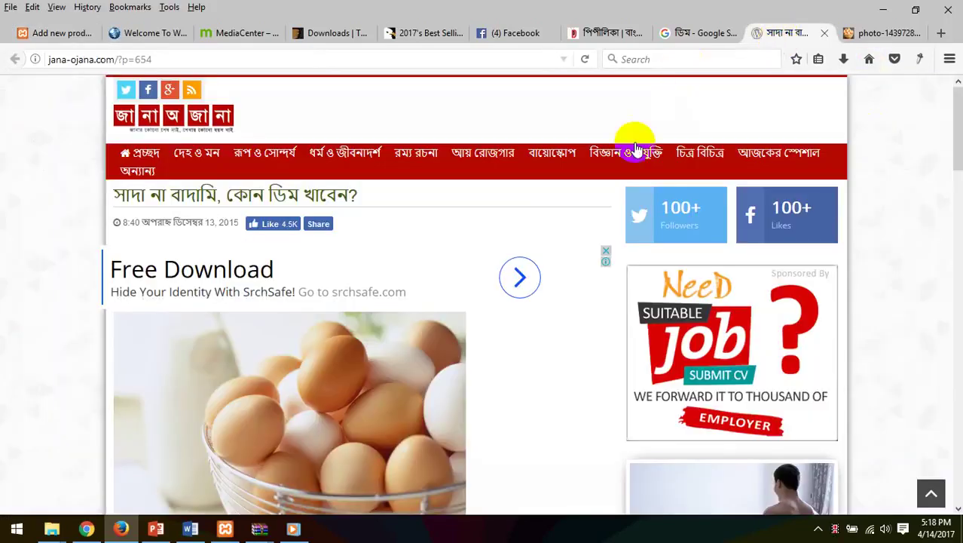
scroll(562, 237, "down", 3)
right_click(336, 172)
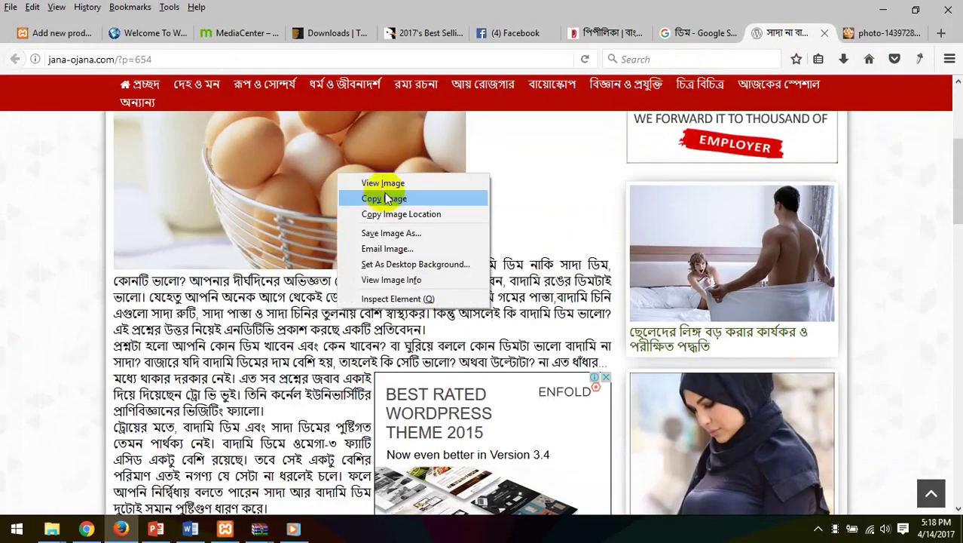
left_click(398, 232)
left_click(845, 491)
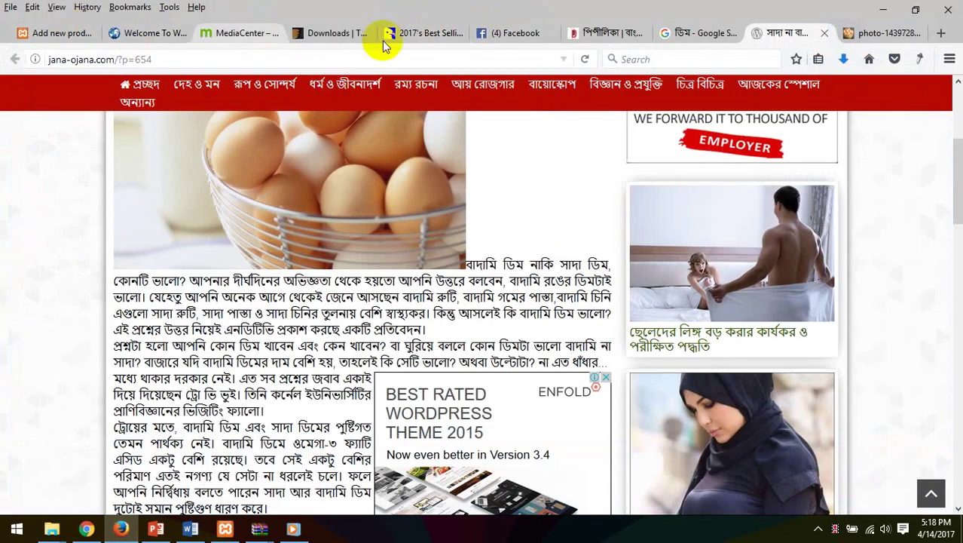
Find the krishimarket.com picture of speckled quail eggs in the Google image results and open it full size in a new tab
left_click(692, 34)
key("Escape")
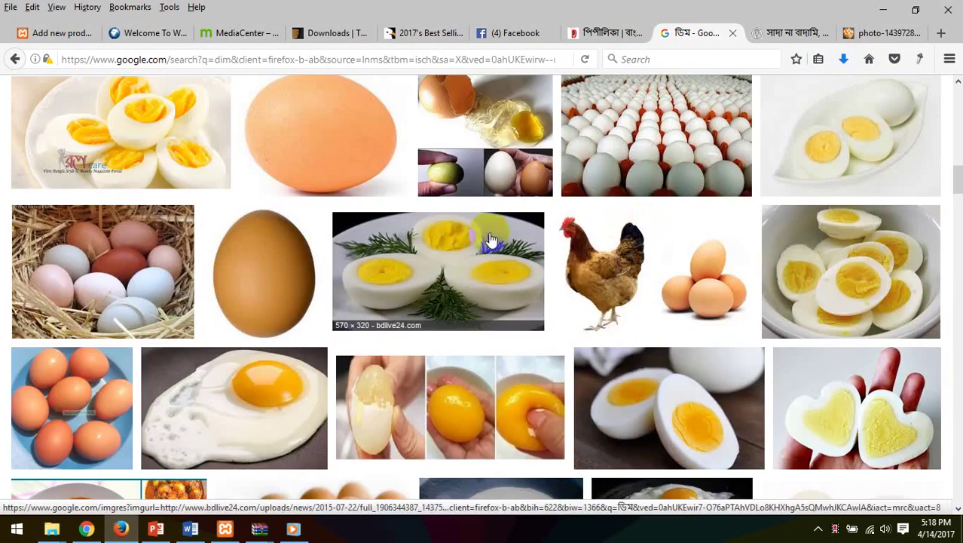
scroll(490, 243, "down", 3)
scroll(497, 251, "down", 5)
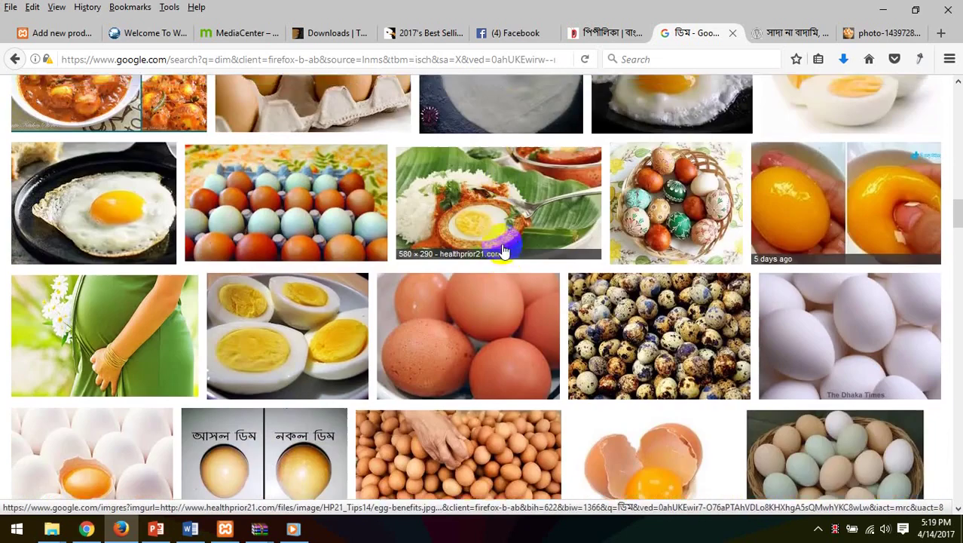
scroll(523, 300, "down", 3)
left_click(575, 269)
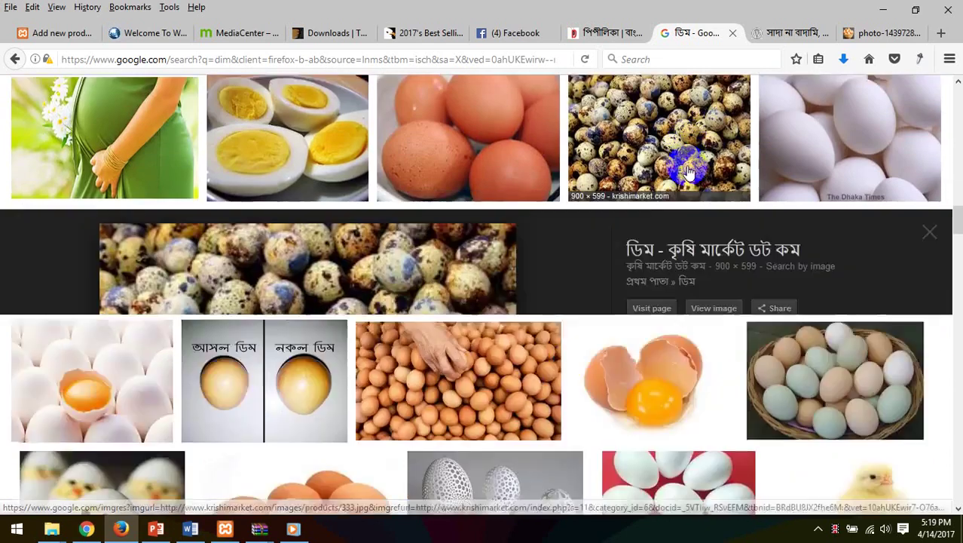
left_click(725, 291)
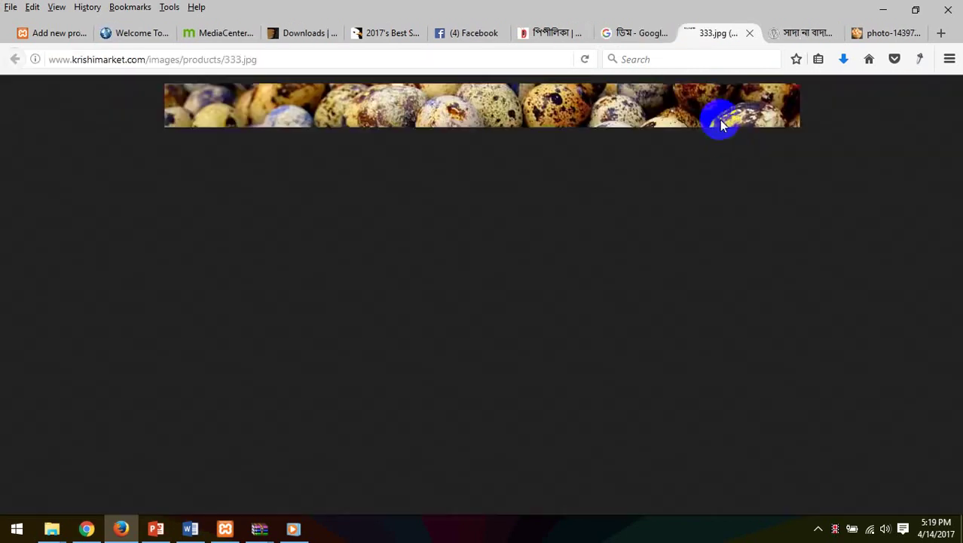
Save the full-size quail egg picture to the images folder as 333.jpg
right_click(501, 168)
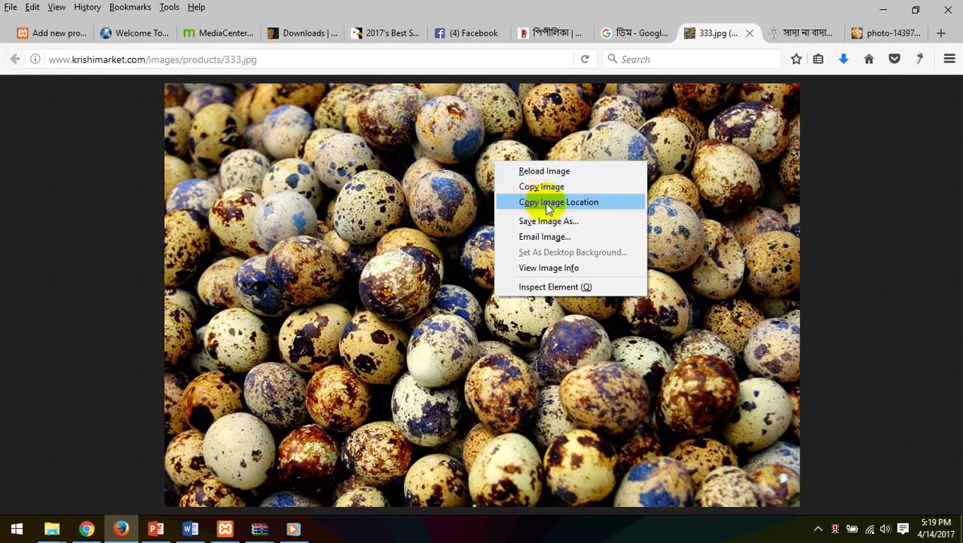
left_click(550, 220)
left_click(845, 490)
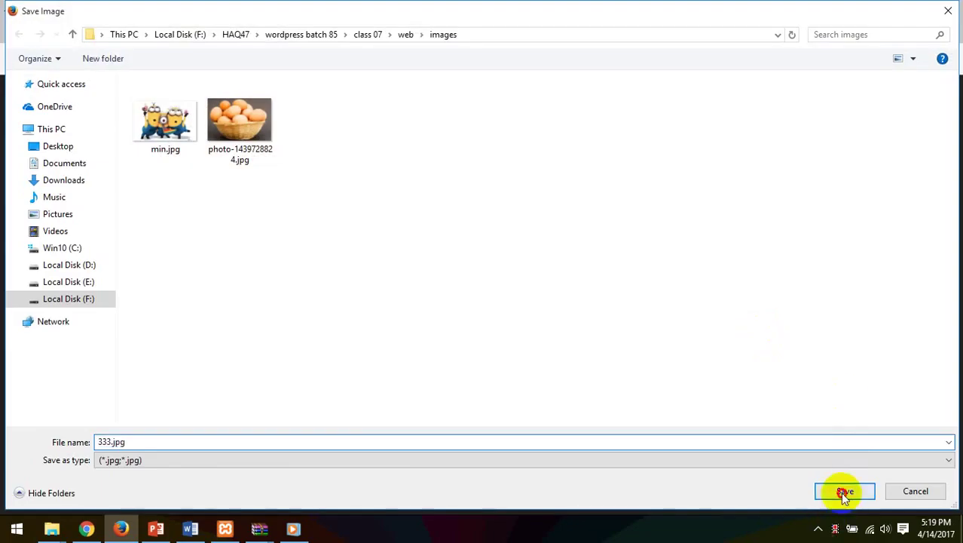
Return to the image results, find the picture of a horse hatching from an egg and open it full size
left_click(625, 34)
scroll(754, 306, "down", 6)
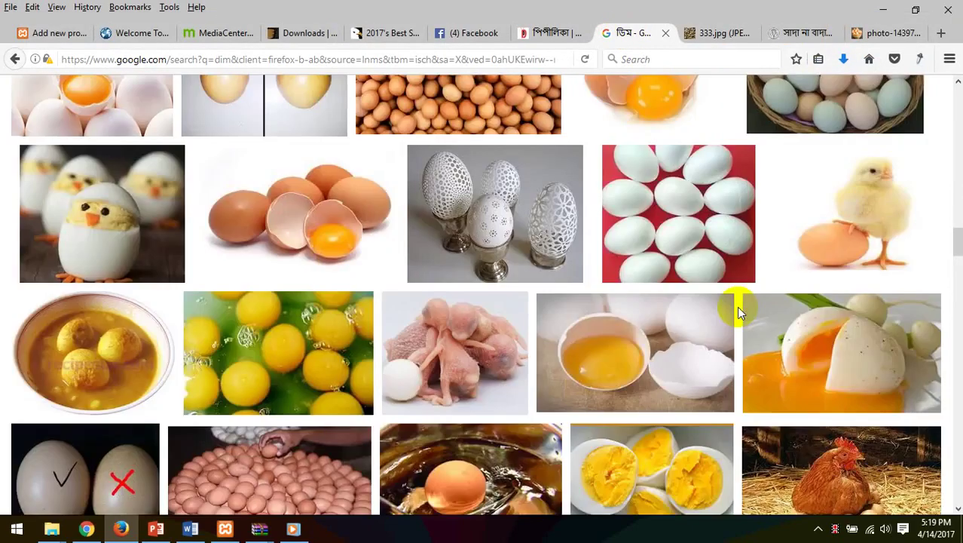
scroll(737, 309, "up", 5)
scroll(738, 308, "down", 6)
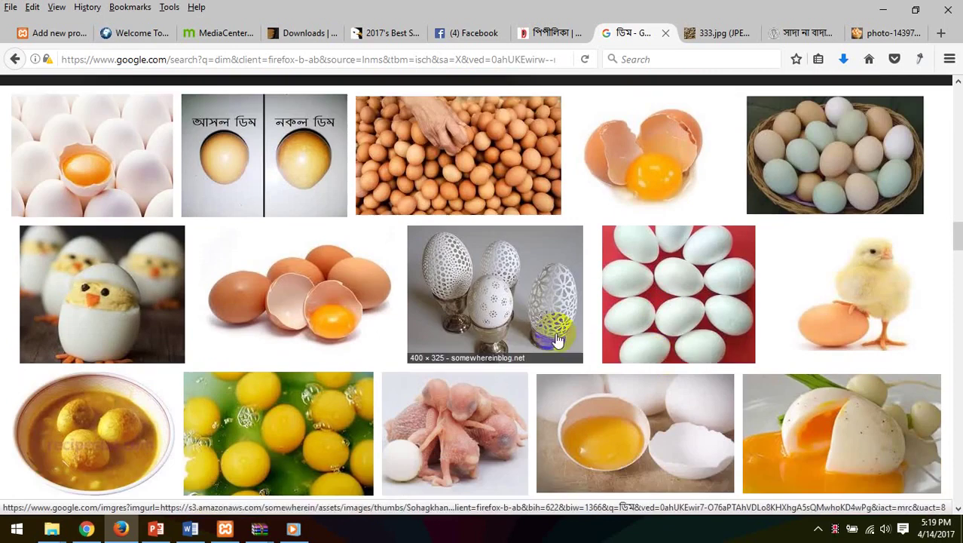
scroll(554, 337, "down", 5)
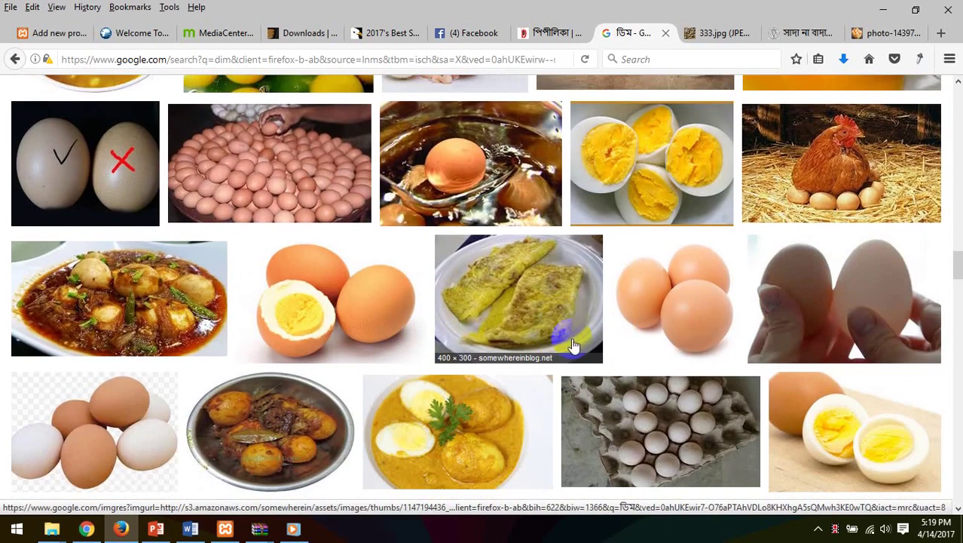
scroll(543, 350, "down", 5)
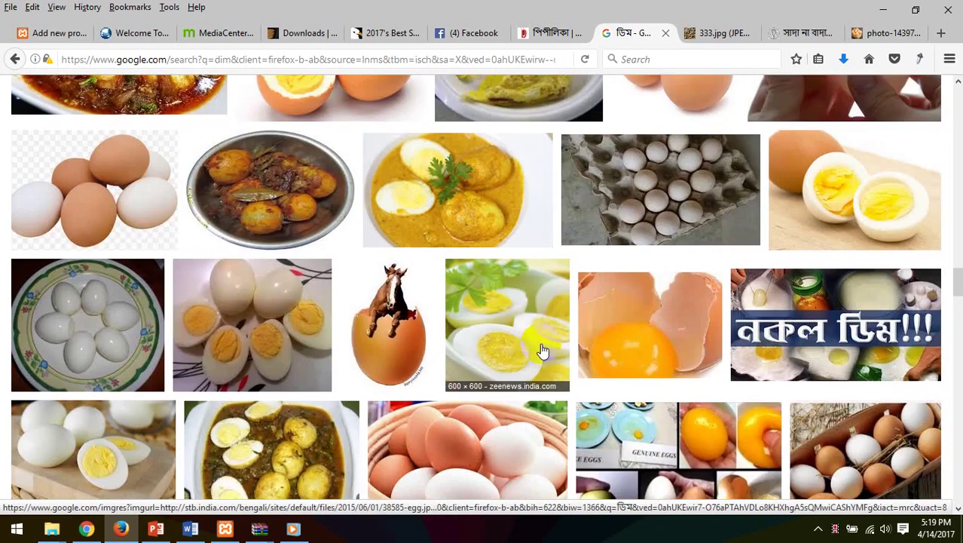
scroll(503, 350, "down", 2)
left_click(398, 274)
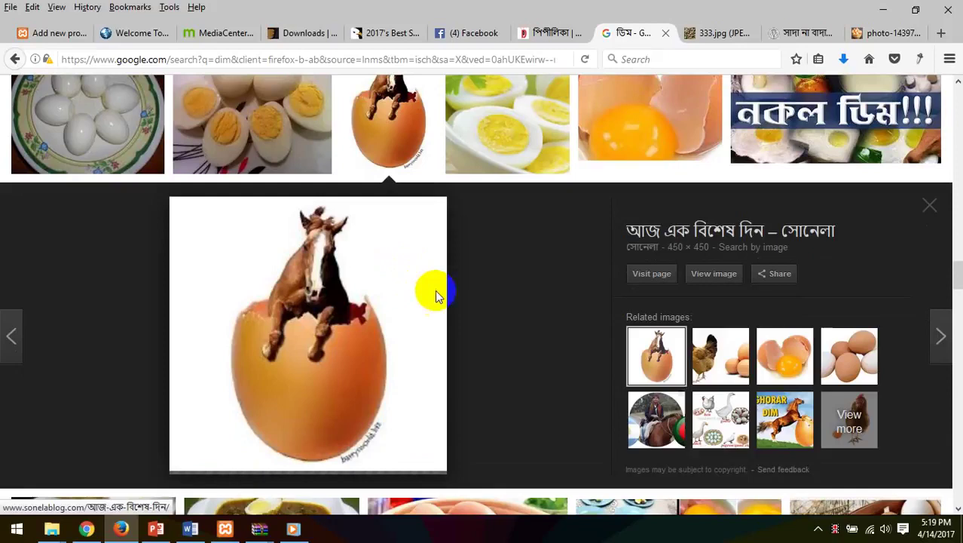
left_click(714, 279)
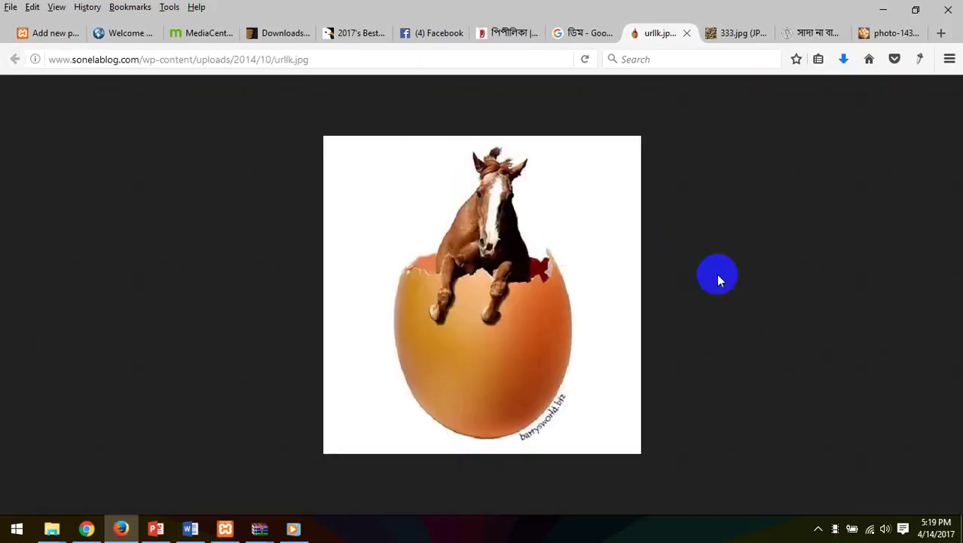
Save the horse egg picture to disk as urllk.jpg and close its tab
right_click(566, 248)
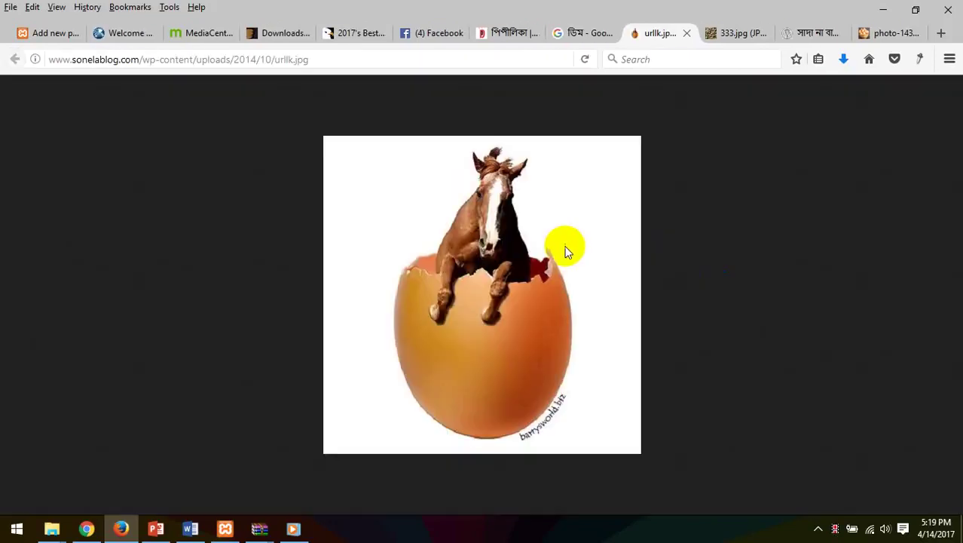
left_click(622, 293)
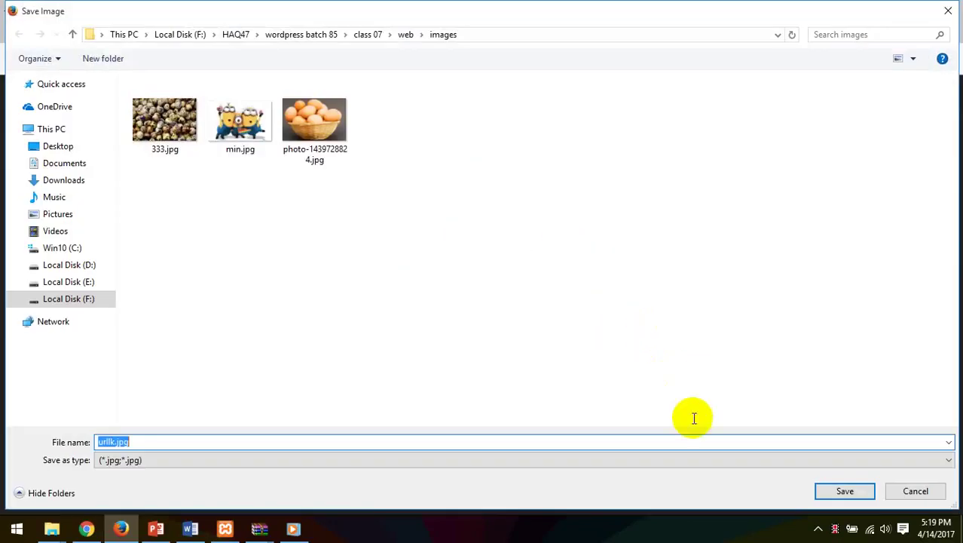
left_click(845, 492)
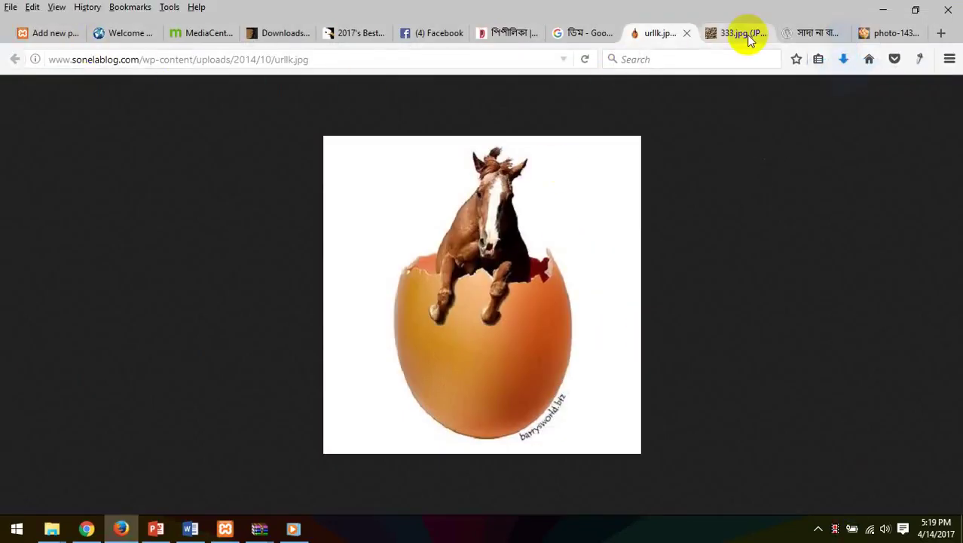
left_click(687, 33)
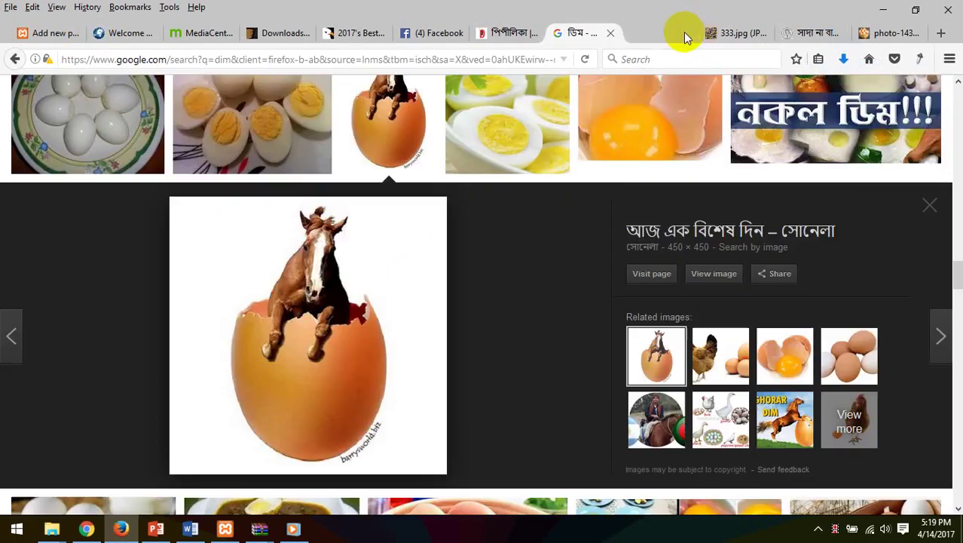
Find the YouTube picture of white eggs growing on a plant, captioned "ডিম গাছে ধরে!", and open it full size
scroll(646, 326, "down", 5)
scroll(489, 309, "down", 6)
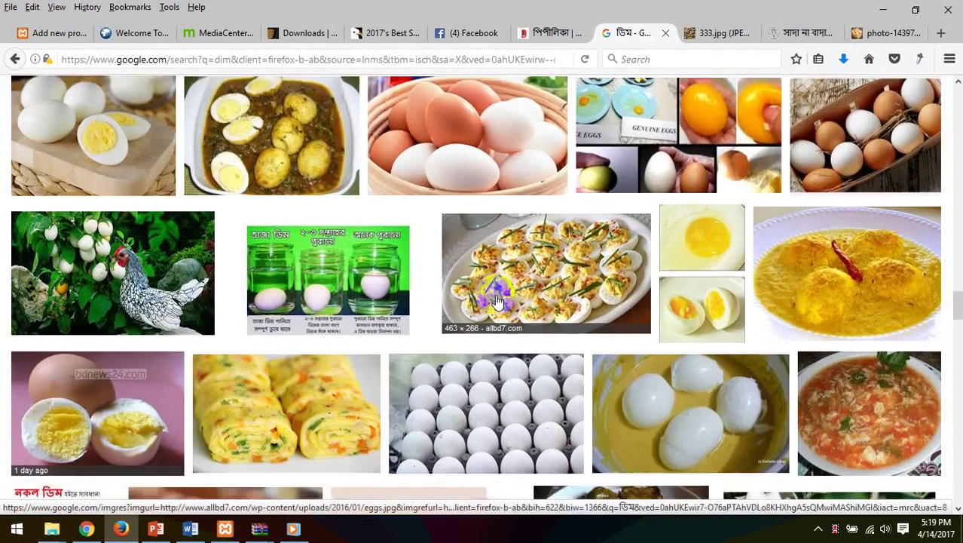
scroll(496, 294, "down", 1)
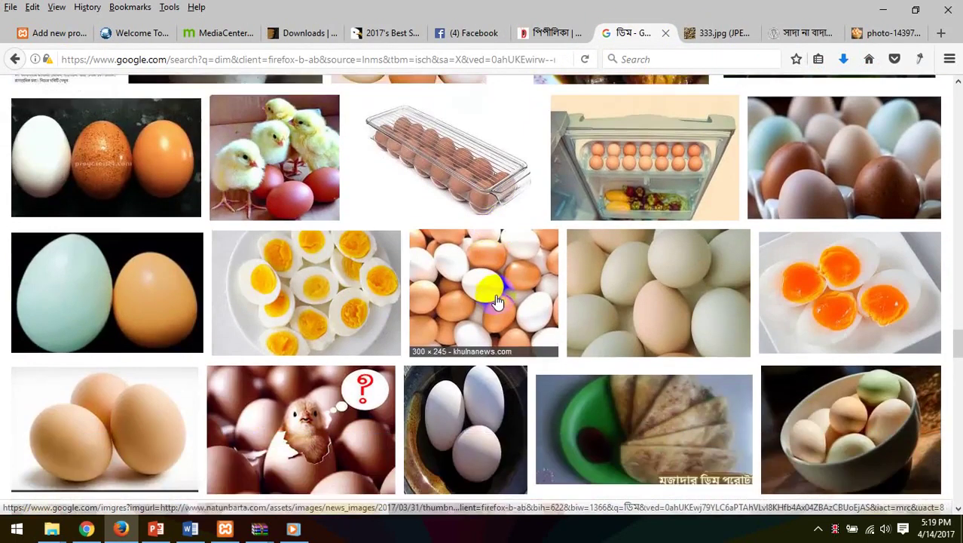
scroll(486, 283, "up", 4)
left_click(760, 315)
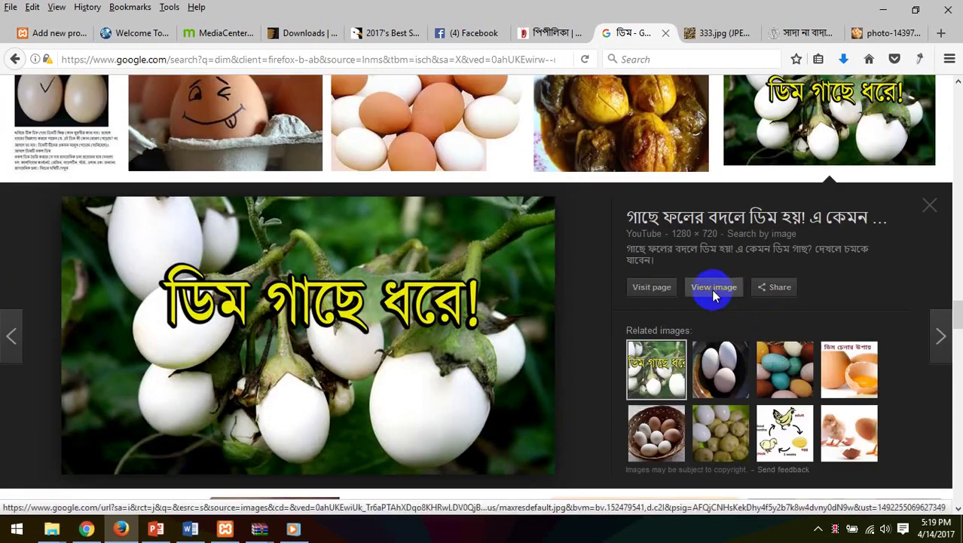
left_click(713, 289)
Save the egg plant picture from i.ytimg.com to disk and close its tab
right_click(613, 204)
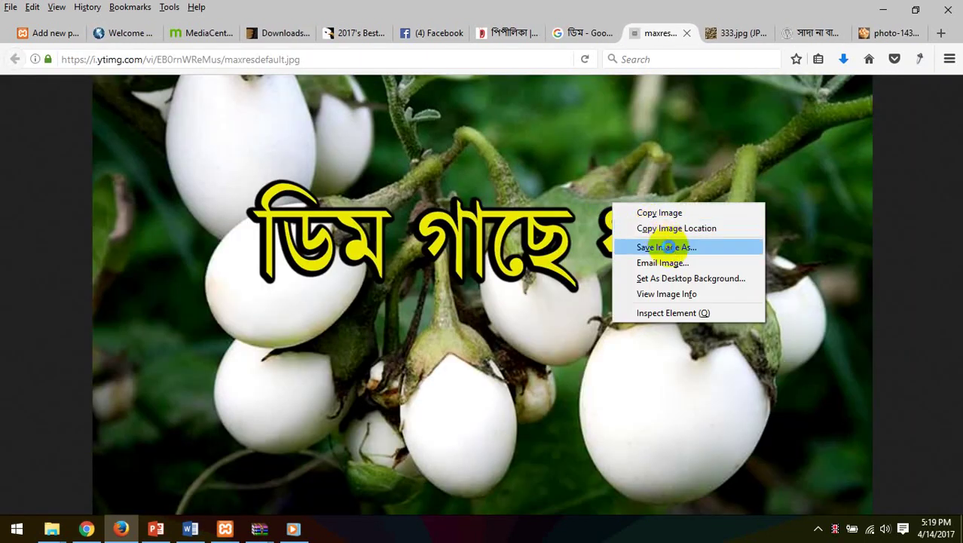
left_click(657, 248)
left_click(844, 491)
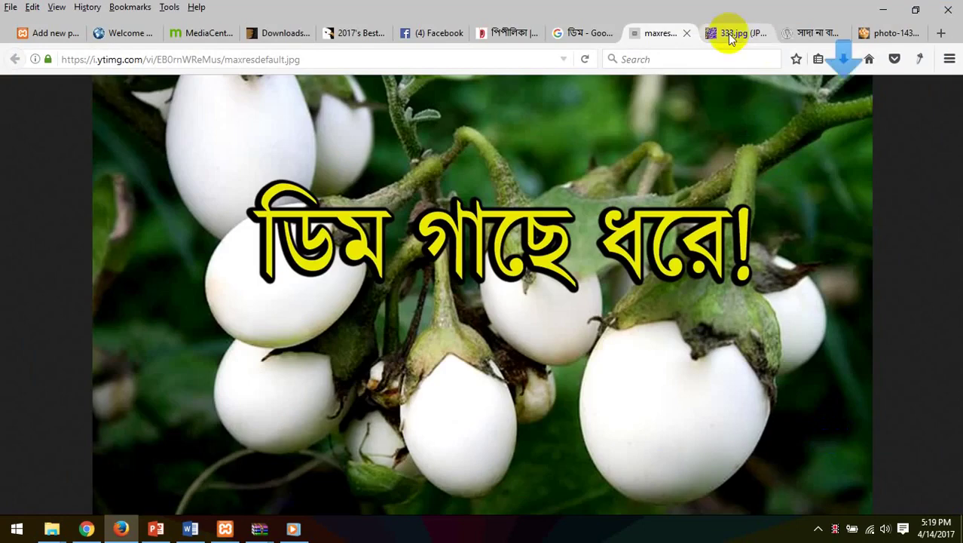
left_click(686, 33)
Find the bhorerkhobor.com picture of golden eggs in a straw nest in the image results and open it full size
scroll(609, 192, "down", 10)
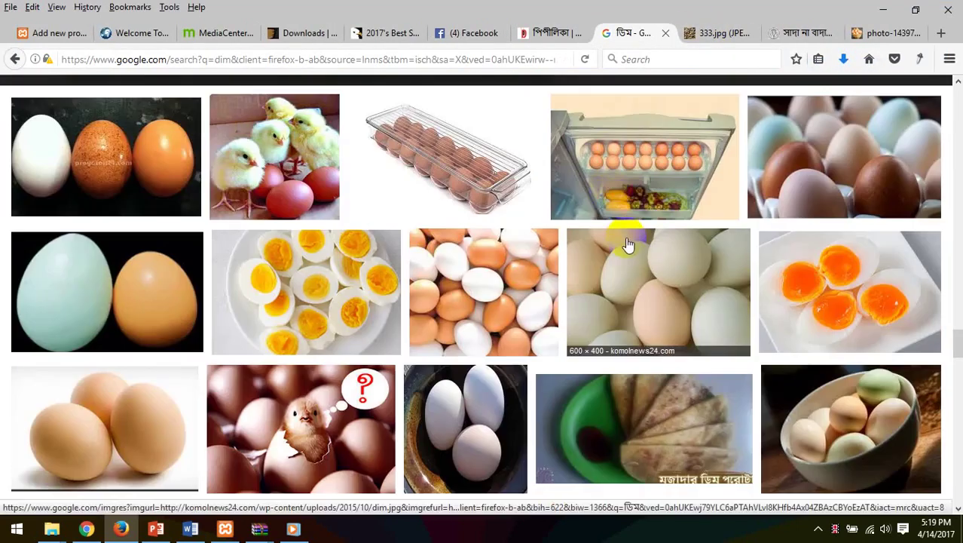
scroll(625, 248, "down", 4)
scroll(637, 264, "down", 5)
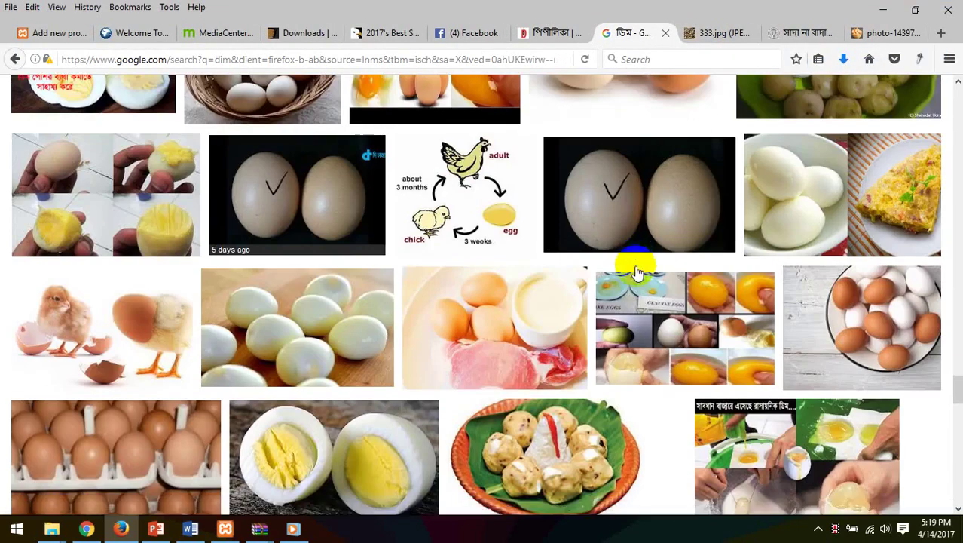
scroll(522, 287, "down", 3)
scroll(520, 299, "down", 10)
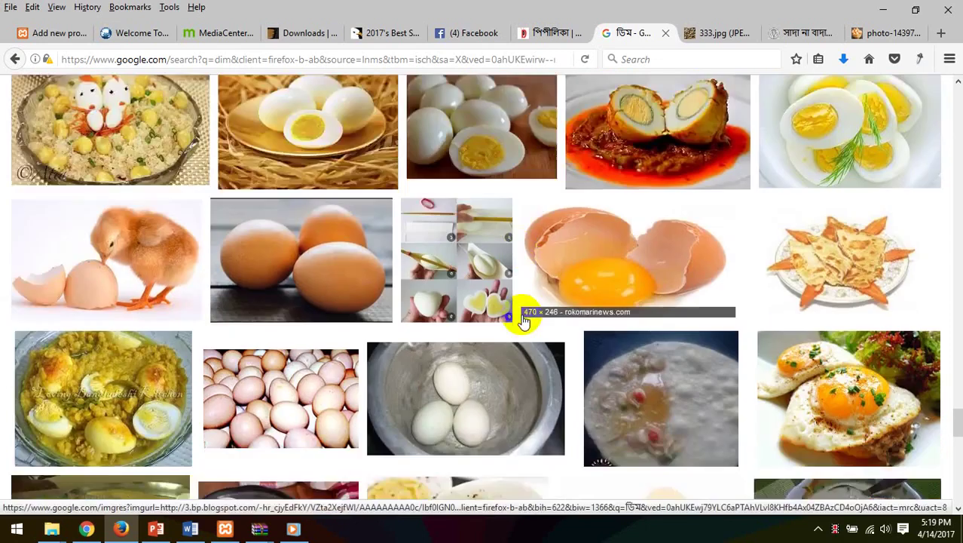
scroll(357, 321, "down", 9)
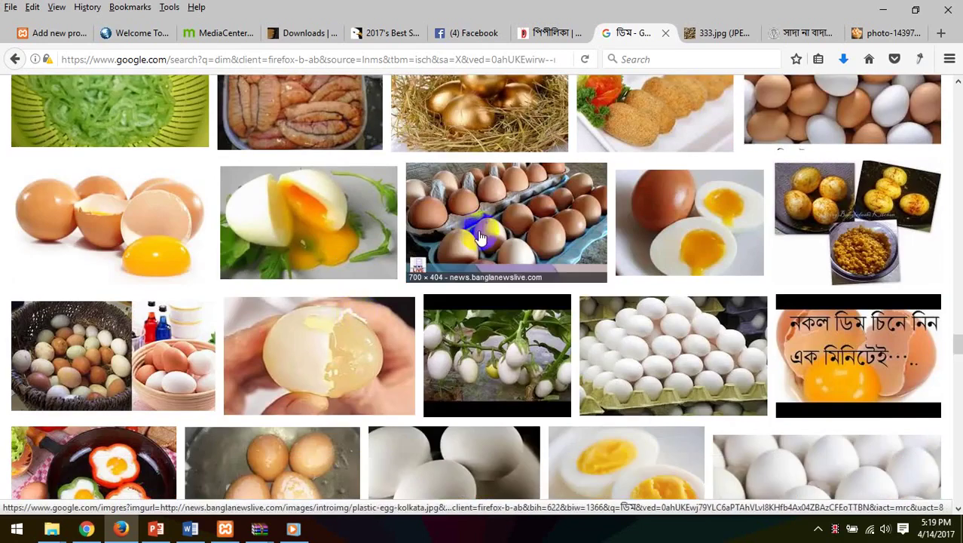
scroll(484, 189, "up", 4)
left_click(495, 279)
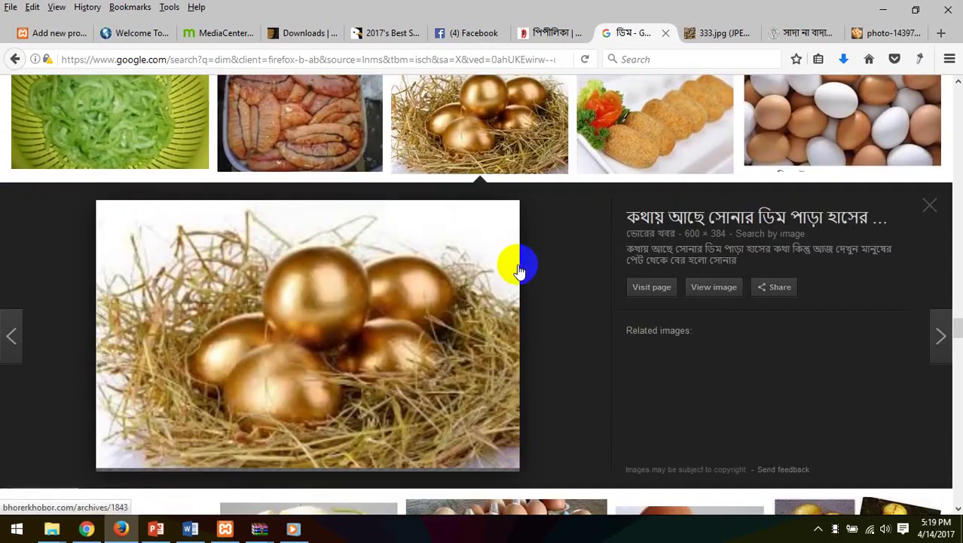
left_click(708, 288)
Save the full-size golden eggs picture to disk and close its tab
right_click(513, 190)
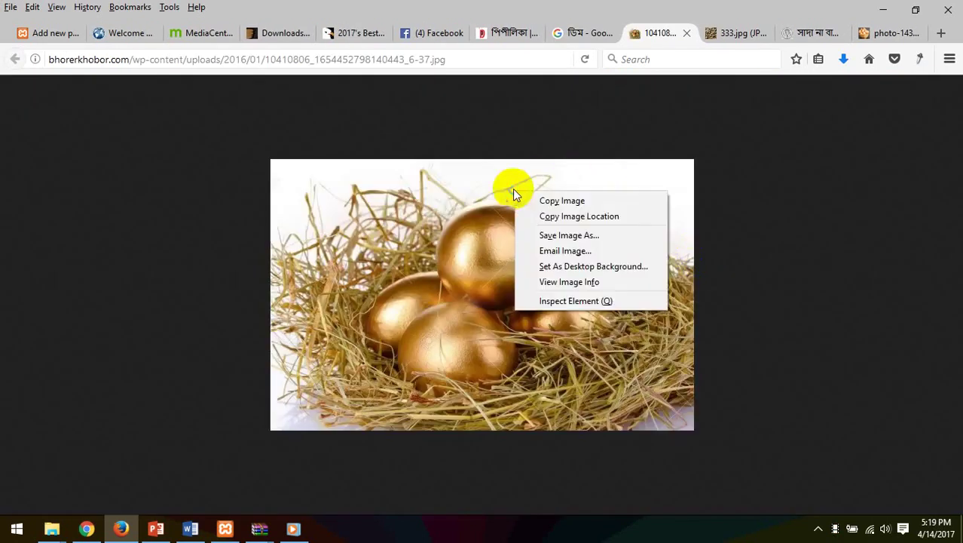
left_click(562, 233)
left_click(844, 491)
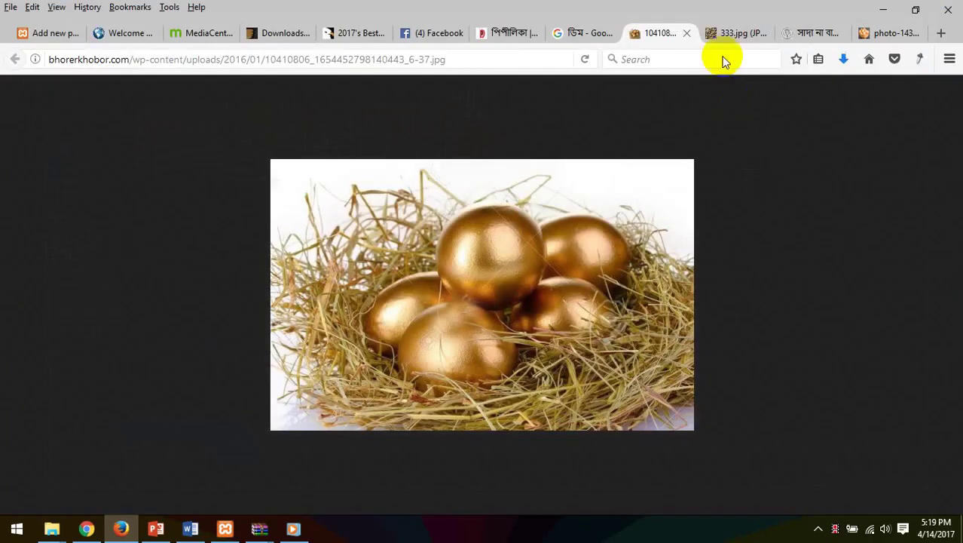
left_click(686, 33)
Close the leftover tabs for 333.jpg, the jana-ojana.com article and photo-1439728824.jpg
left_click(682, 33)
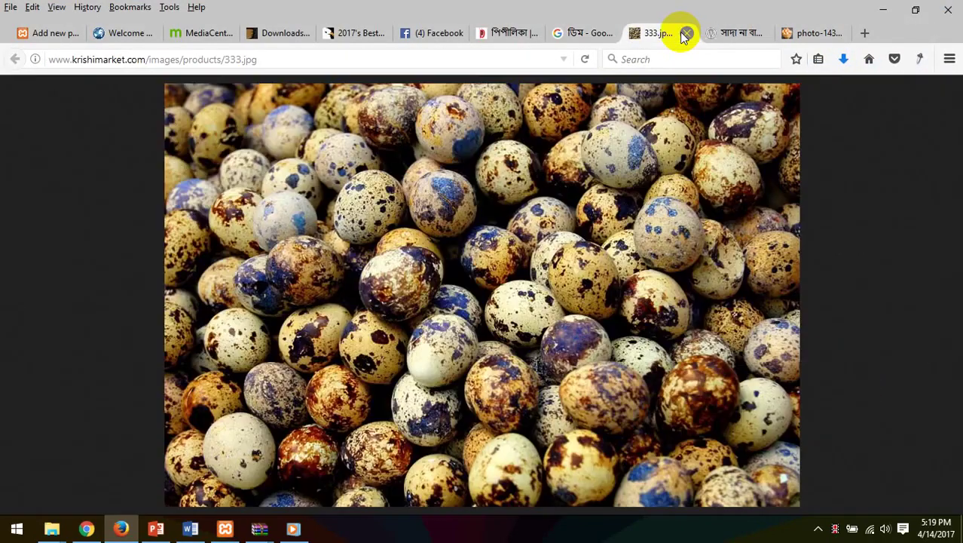
left_click(685, 33)
left_click(685, 33)
left_click(683, 33)
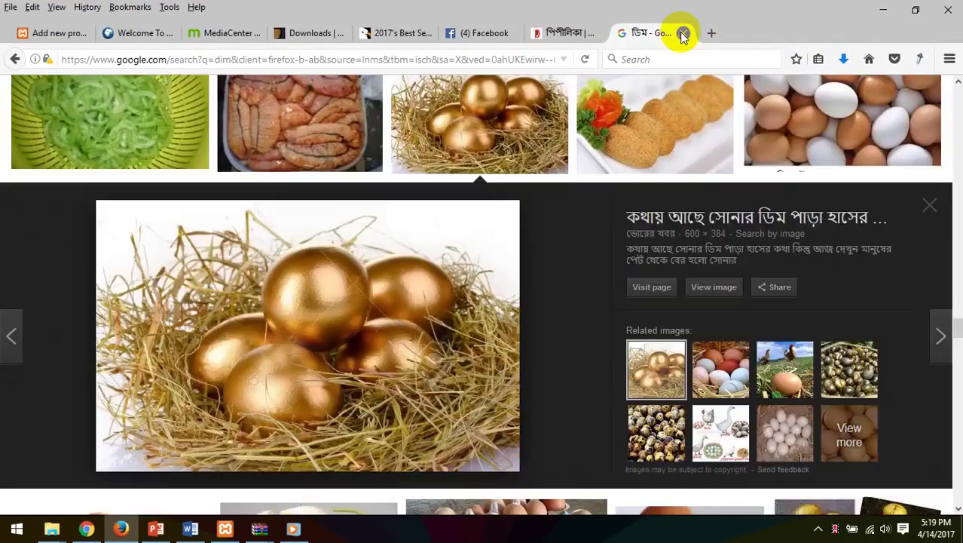
Find the somewhereinblog.net picture of a horse hatching from an egg in the image results and open it full size
scroll(562, 279, "down", 5)
scroll(548, 280, "down", 5)
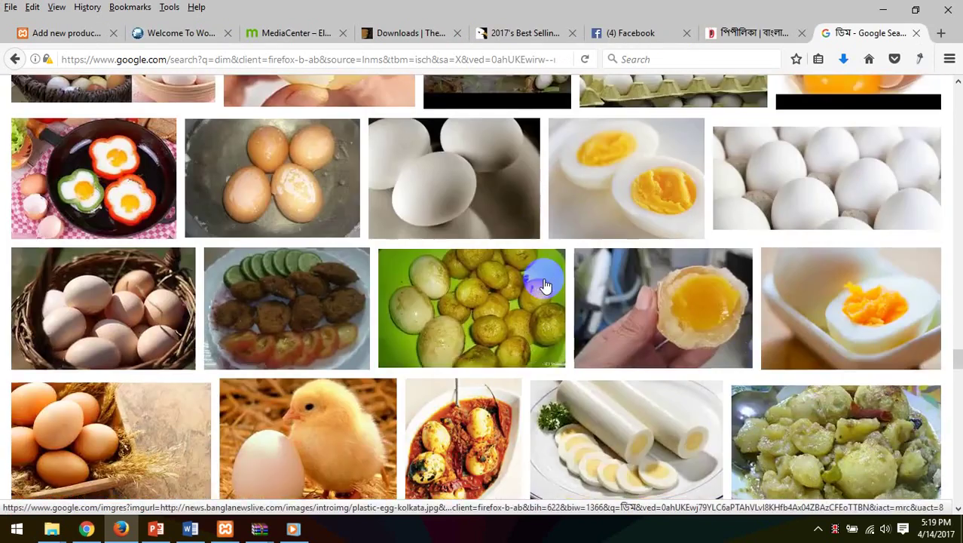
scroll(544, 283, "down", 3)
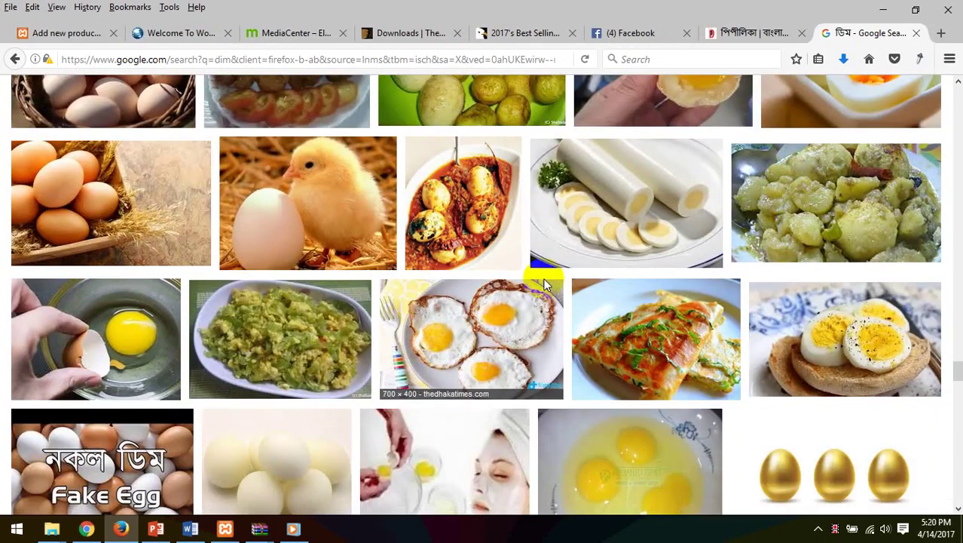
scroll(543, 278, "down", 8)
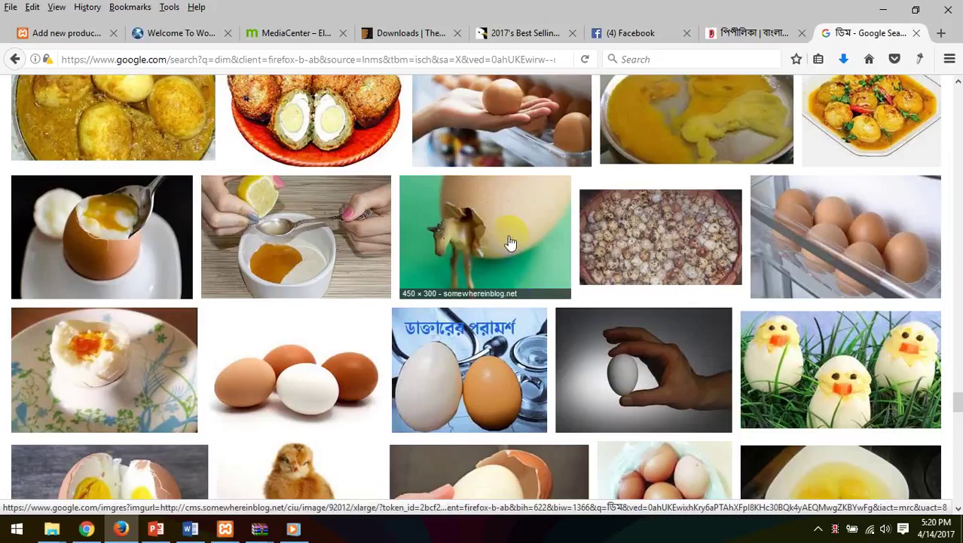
left_click(510, 242)
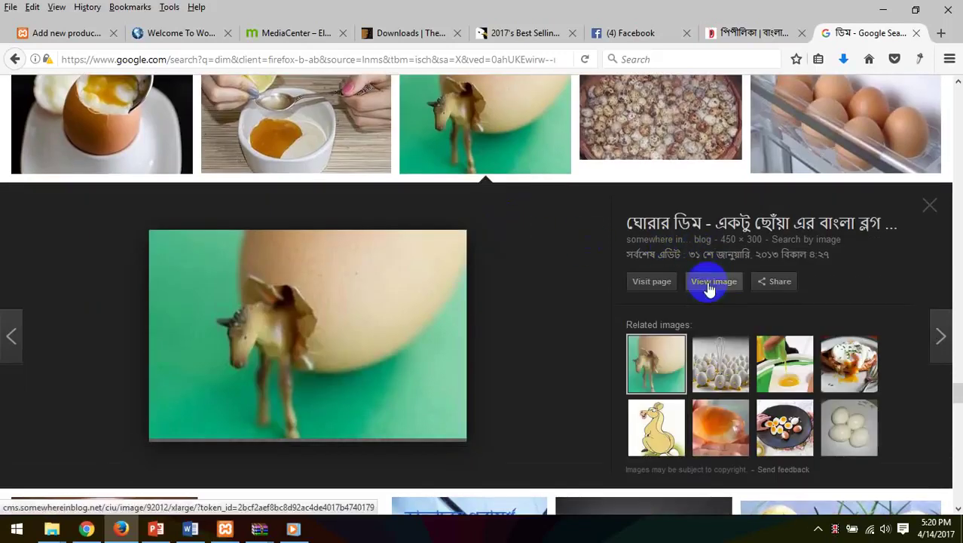
left_click(709, 284)
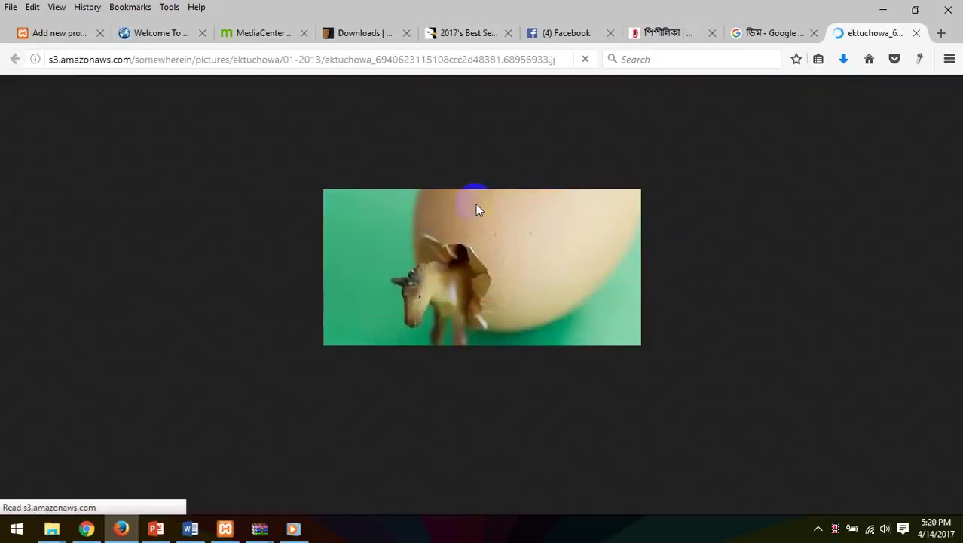
Save the full-size picture of the horse hatching from an egg to disk
right_click(465, 222)
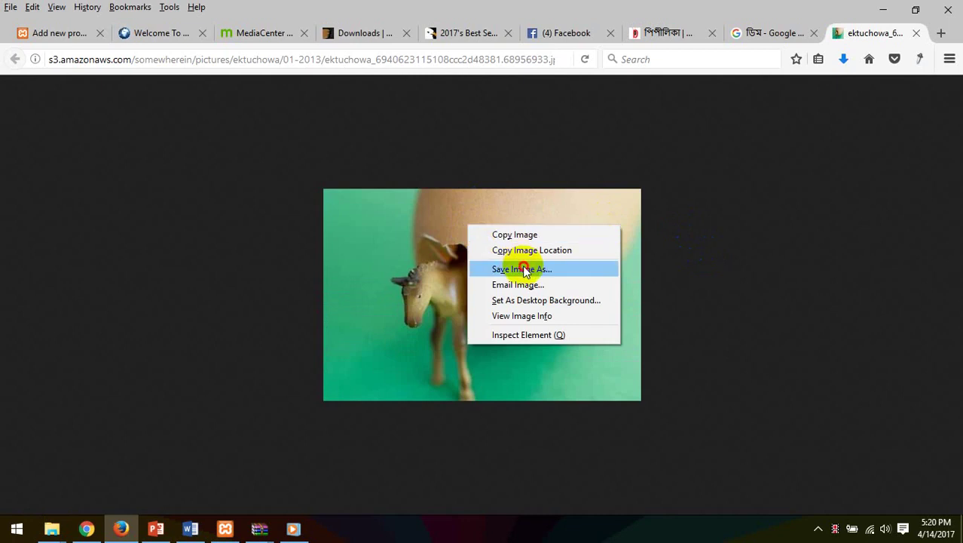
left_click(520, 267)
left_click(848, 491)
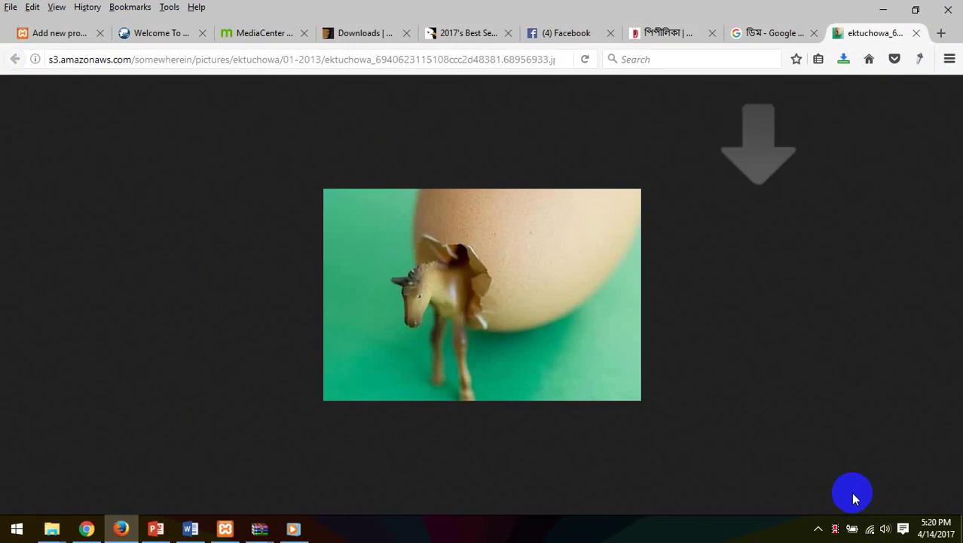
Browse more egg image results, close the image search and পিপীলিকা tabs, and return to the product gallery dialog
left_click(772, 32)
scroll(543, 227, "down", 5)
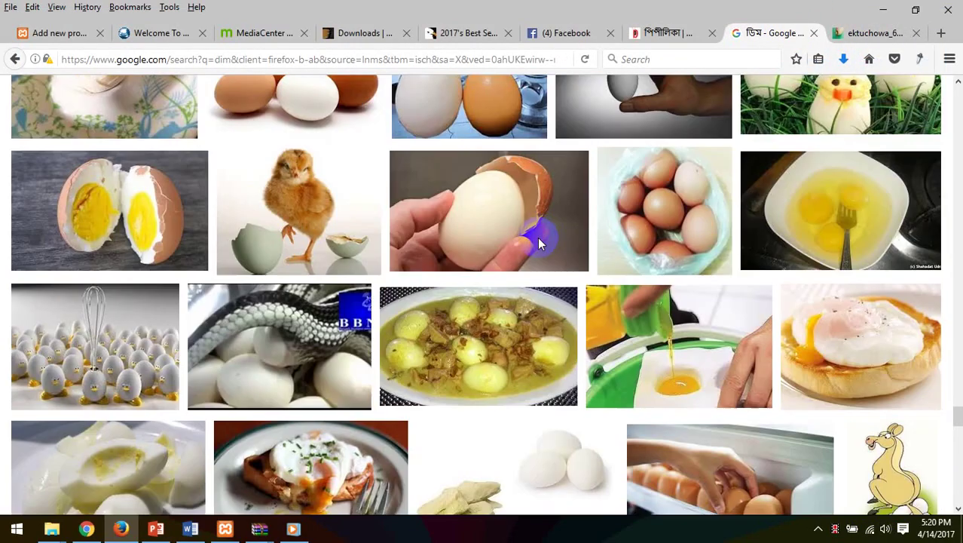
scroll(540, 243, "down", 10)
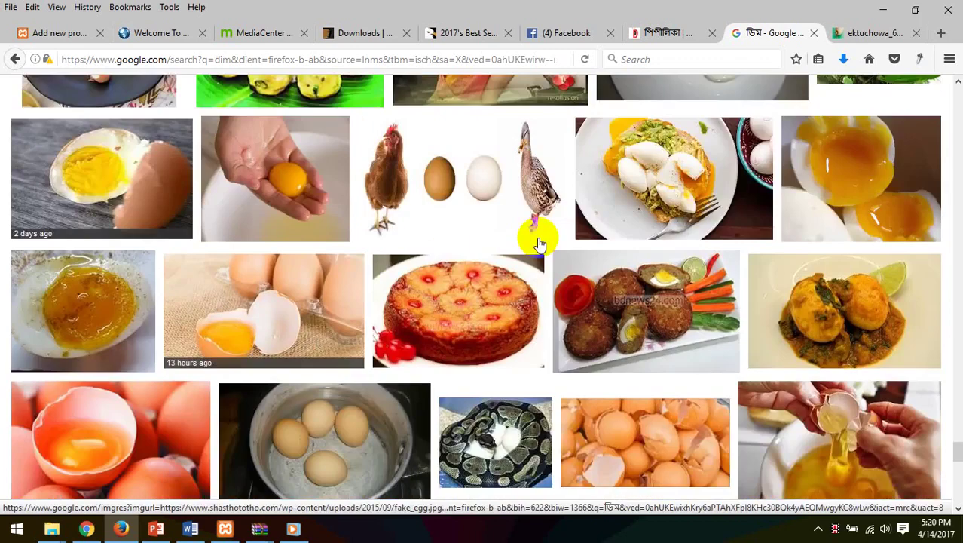
scroll(539, 243, "down", 15)
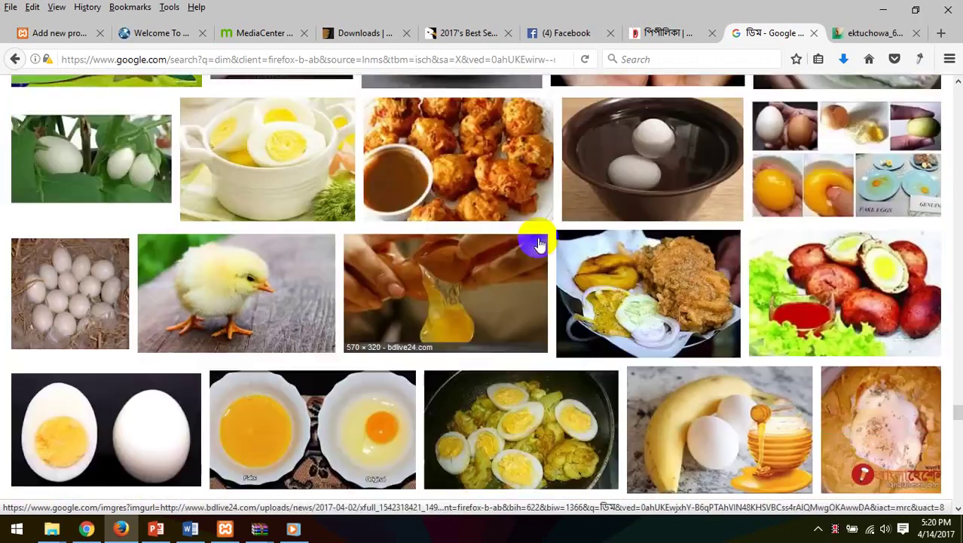
scroll(540, 243, "down", 15)
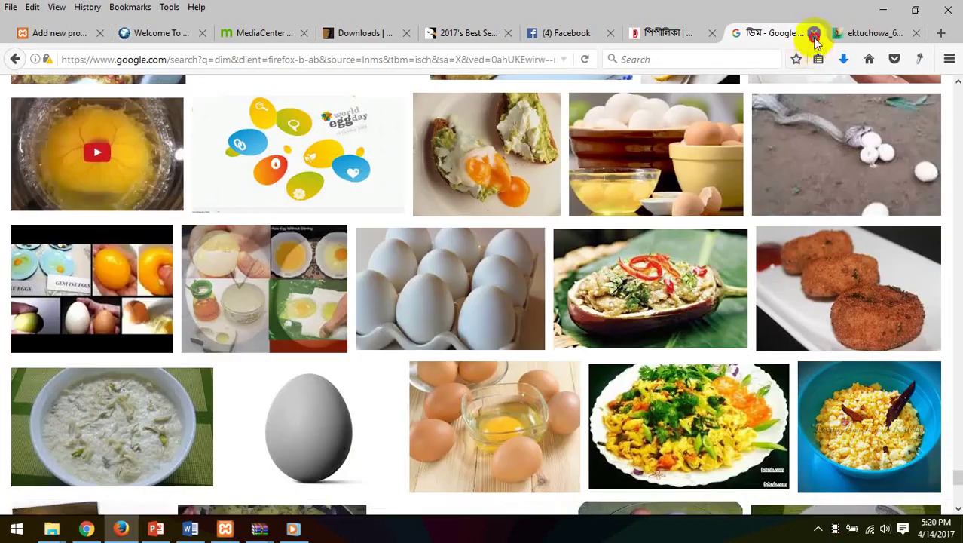
left_click(814, 33)
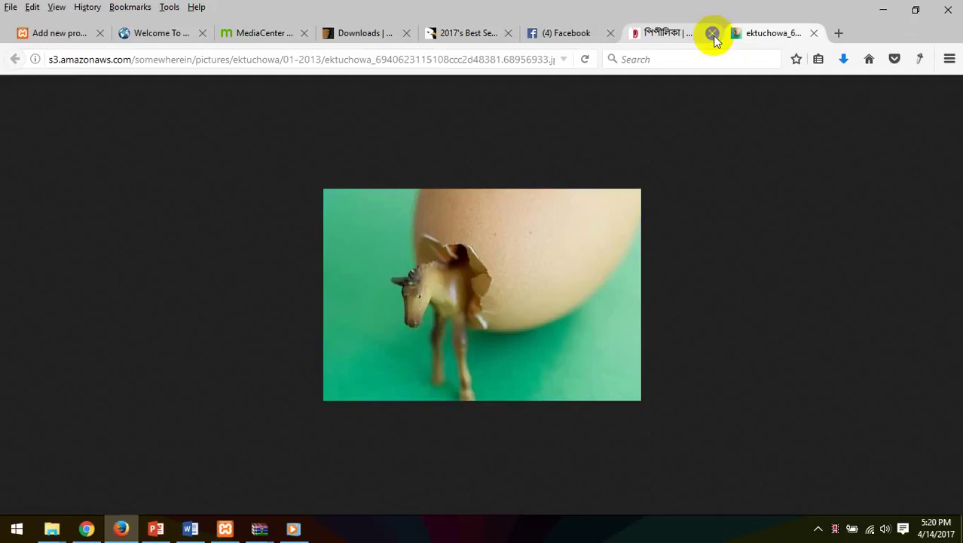
left_click(711, 35)
left_click(75, 38)
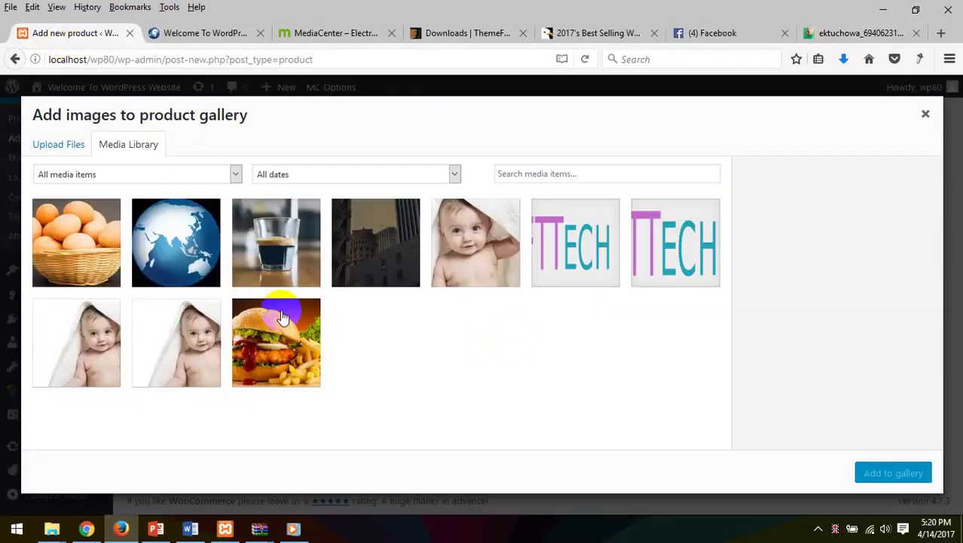
left_click(843, 60)
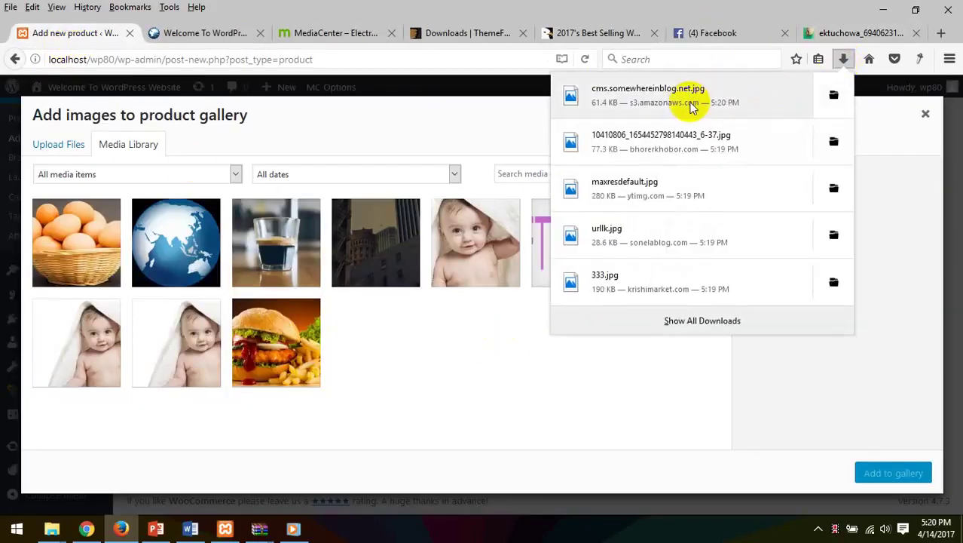
left_click_drag(692, 104, 452, 271)
left_click_drag(667, 99, 301, 301)
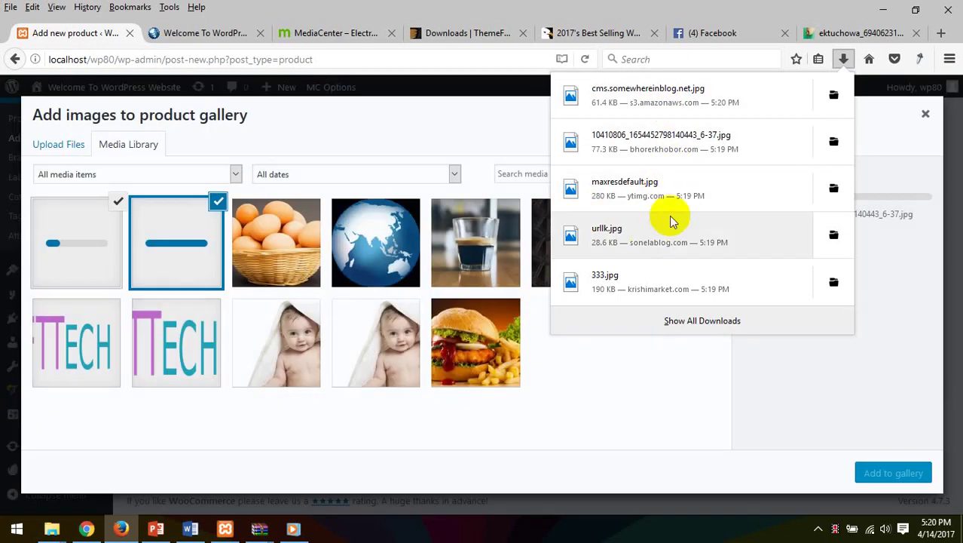
left_click_drag(671, 197, 392, 332)
left_click_drag(685, 240, 400, 331)
left_click_drag(673, 278, 736, 369)
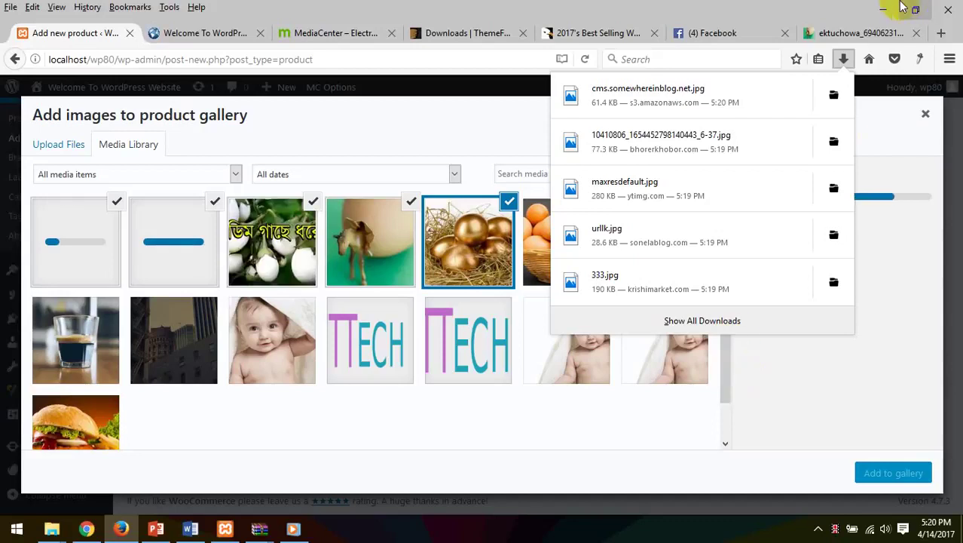
left_click(845, 60)
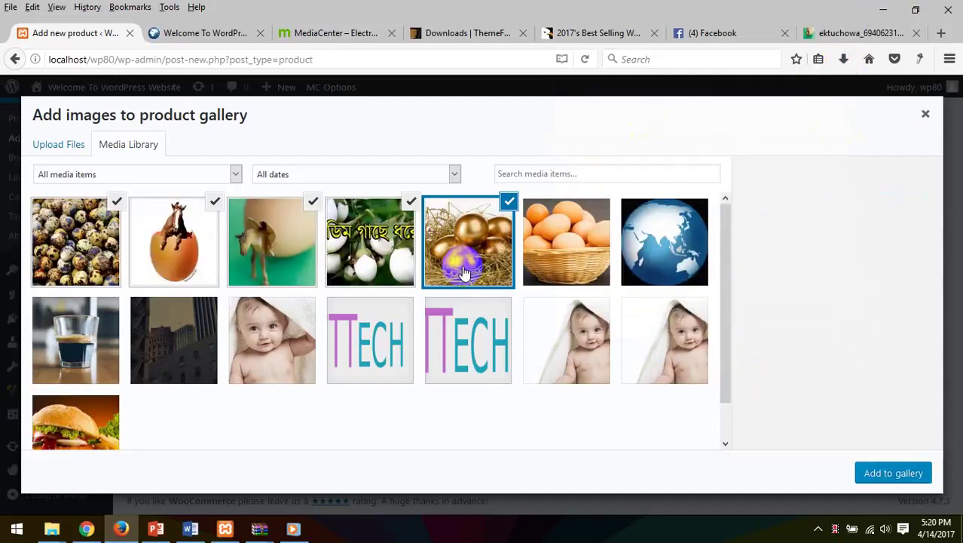
Select the egg basket, golden eggs, egg plant, both horse egg and quail egg images and add them to the product gallery
left_click(564, 261)
left_click(487, 264)
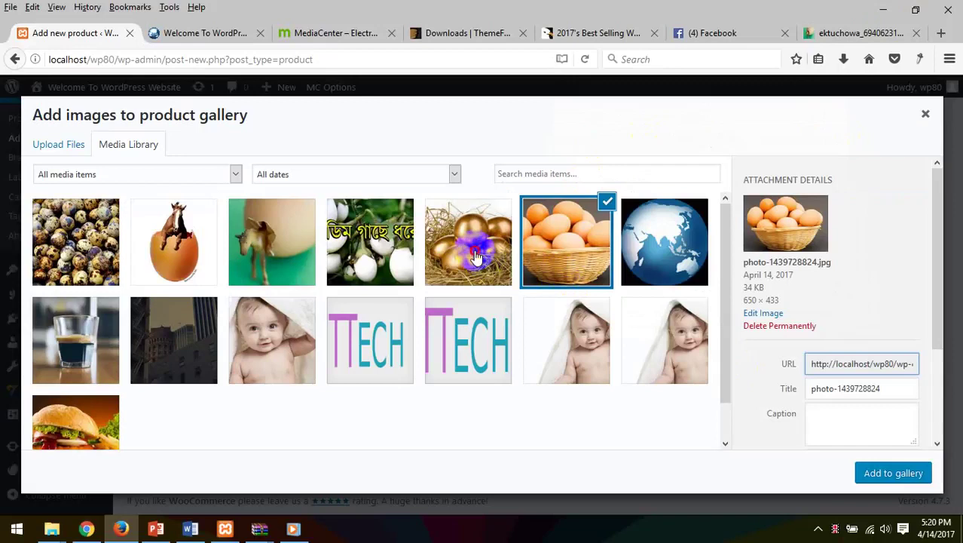
left_click(546, 253)
left_click(447, 257)
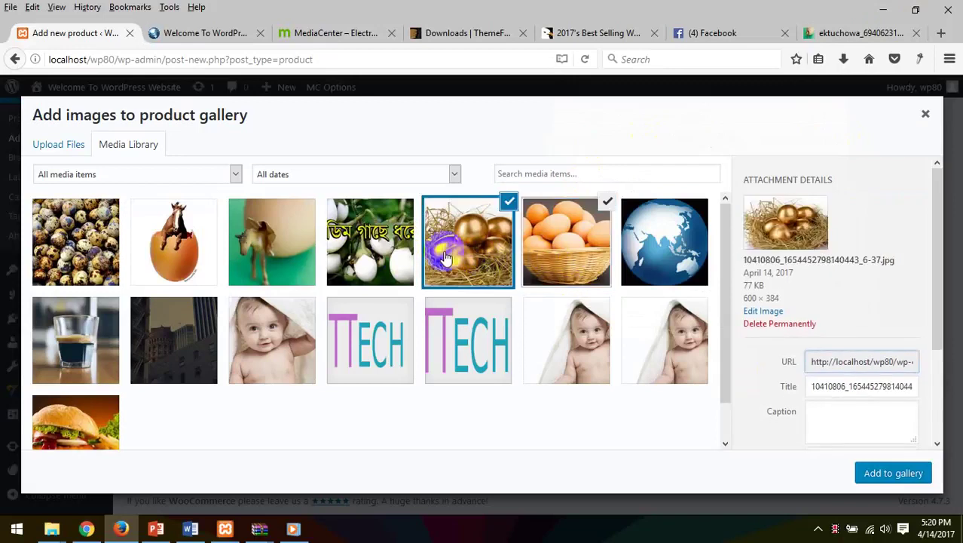
left_click(356, 252)
left_click(245, 249)
left_click(162, 255)
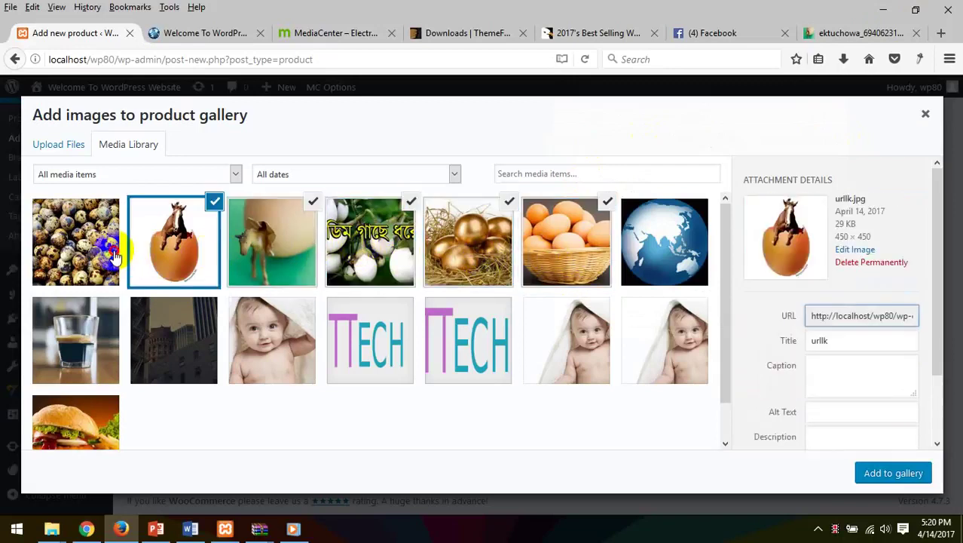
left_click(113, 257)
left_click(882, 473)
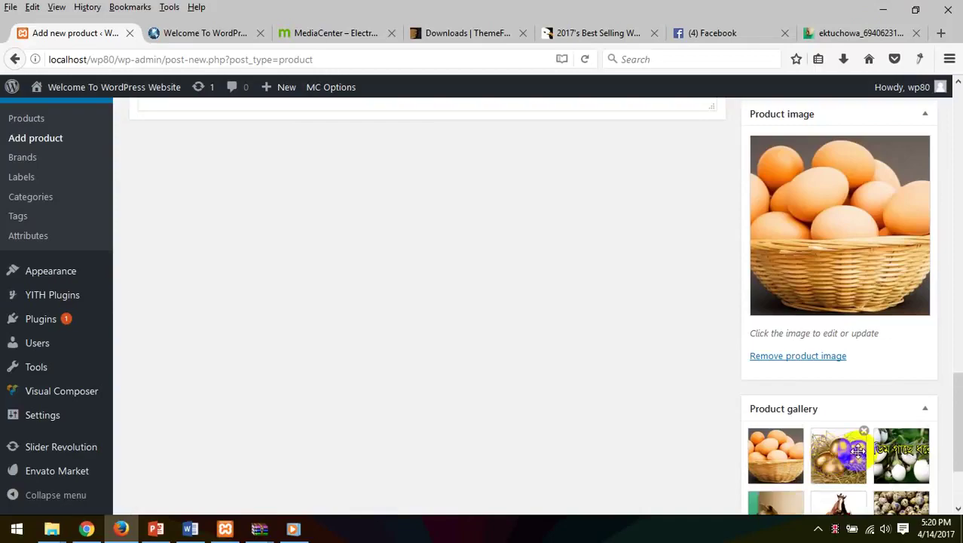
scroll(867, 422, "down", 3)
Review the available product types in the product data and the product's description text
scroll(882, 426, "up", 15)
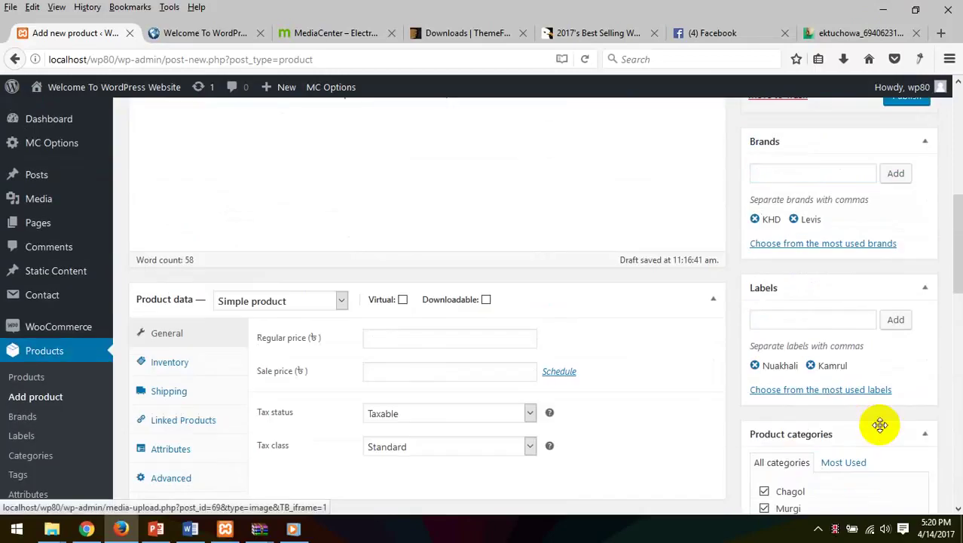
scroll(317, 411, "down", 5)
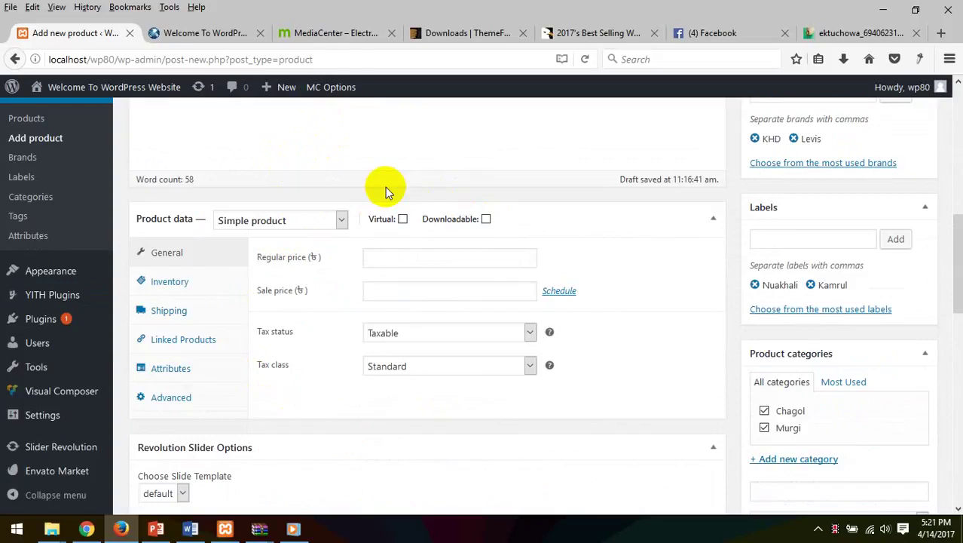
left_click(305, 222)
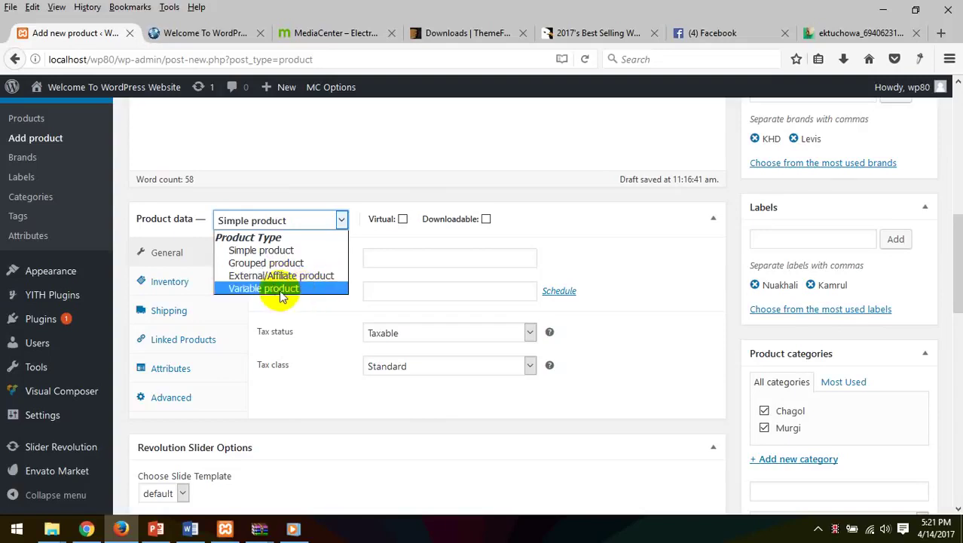
left_click(359, 161)
scroll(370, 134, "up", 4)
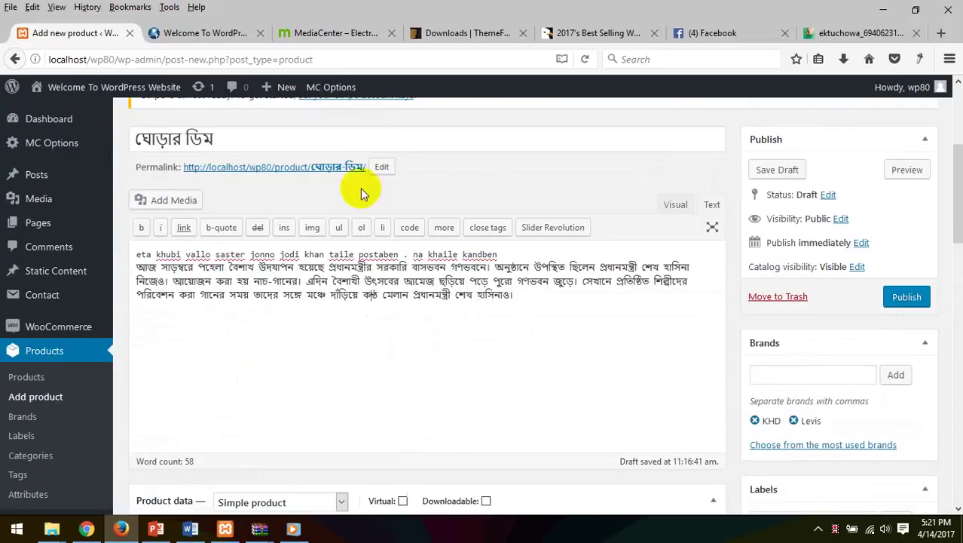
left_click(550, 302)
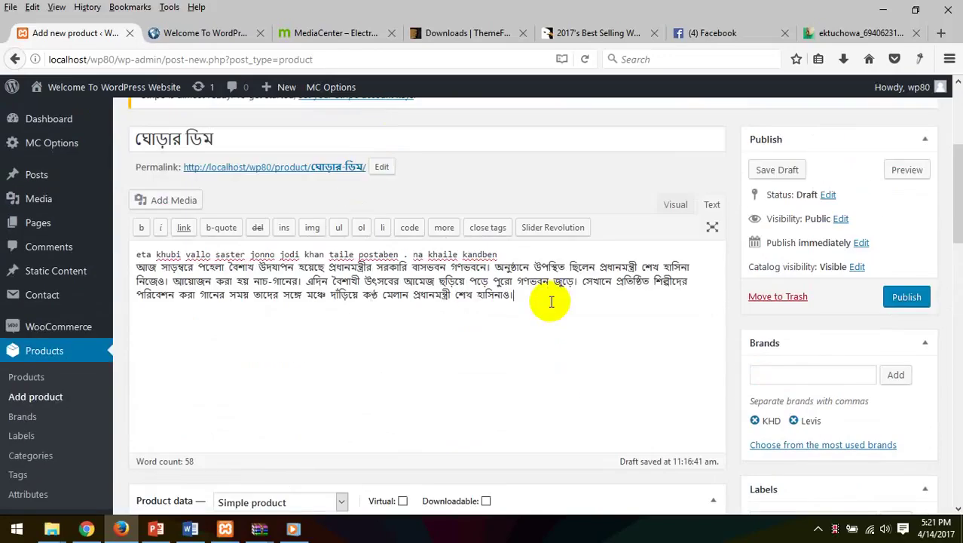
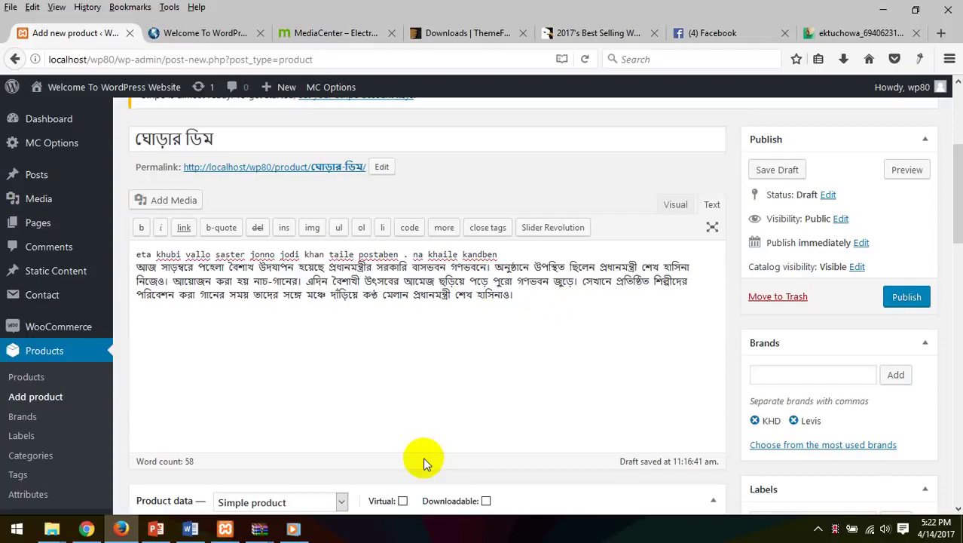
Set the product's regular price to 100 and try the same amount, 100, as its sale price
scroll(424, 458, "down", 4)
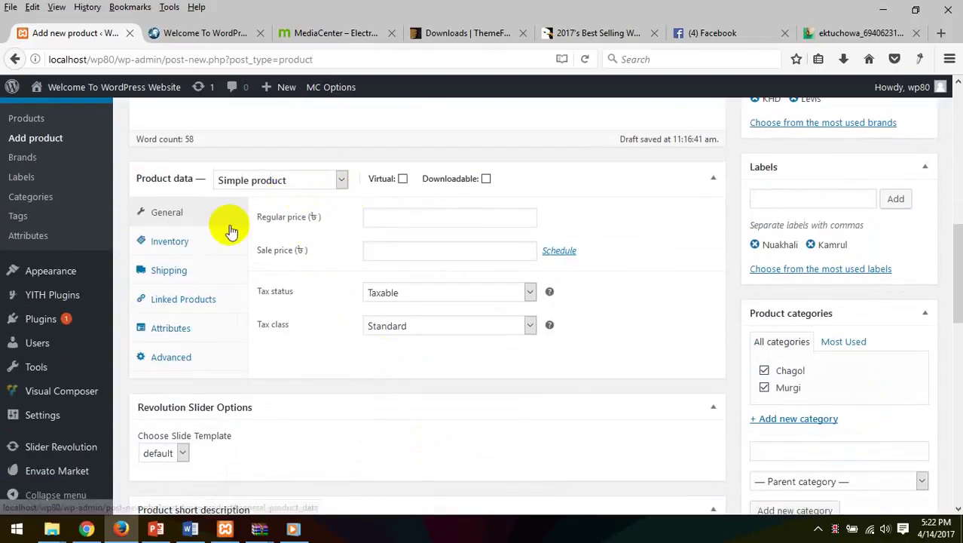
left_click(401, 219)
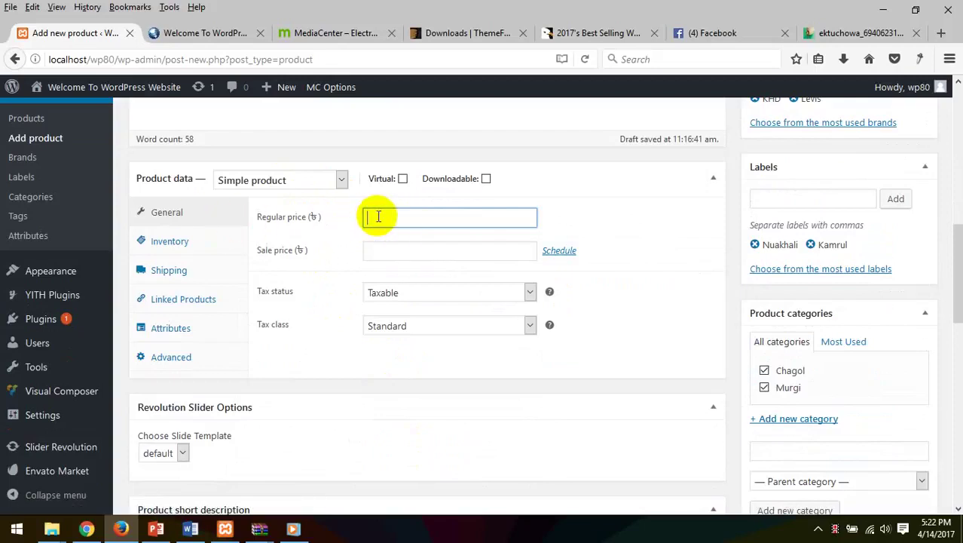
left_click(404, 249)
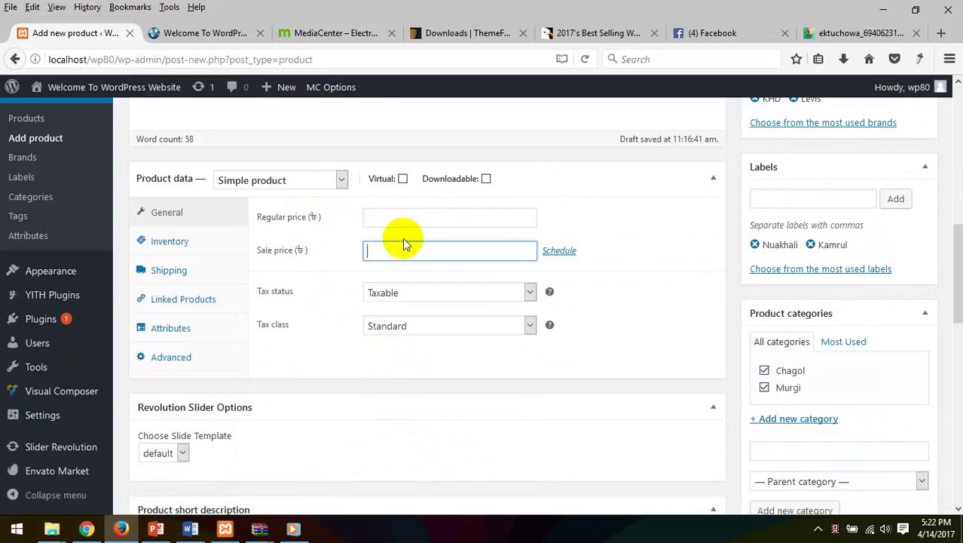
left_click(412, 216)
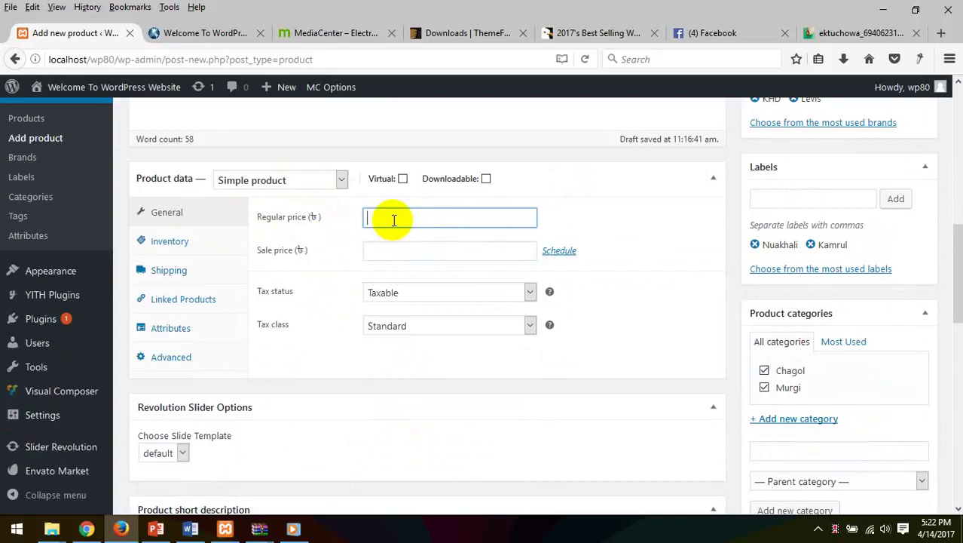
type("100")
left_click(406, 255)
type("100")
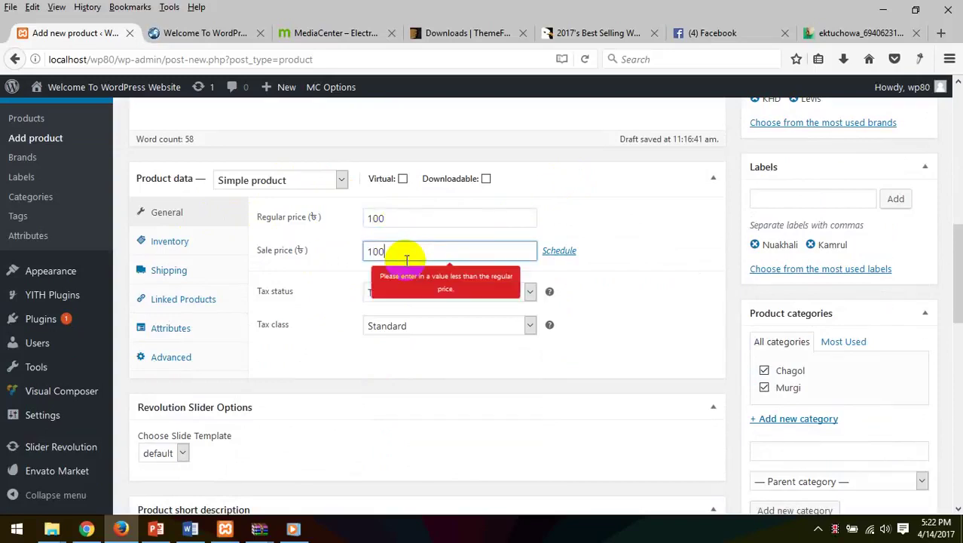
left_click(598, 237)
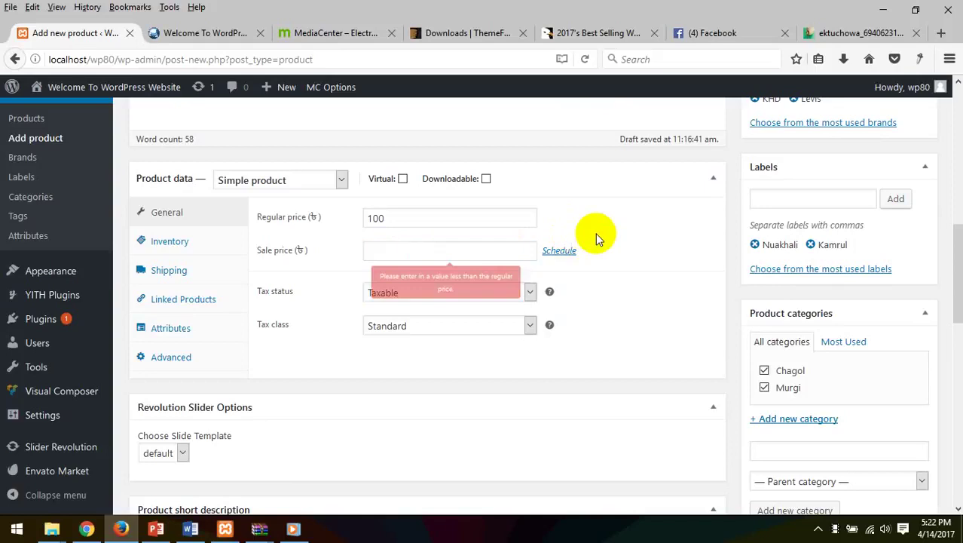
Try a sale price of 100 once more, then clear the sale price
left_click(413, 250)
left_click(552, 199)
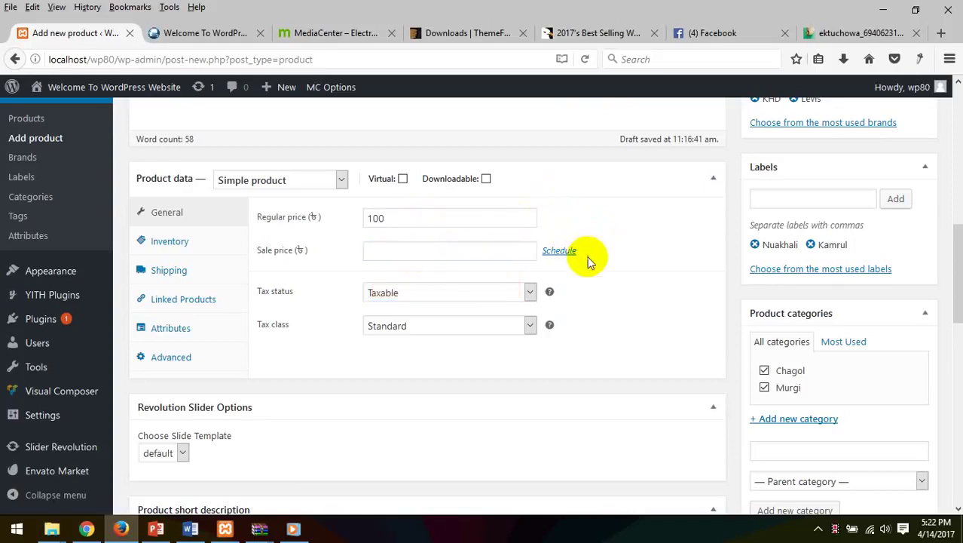
left_click(393, 220)
left_click(398, 250)
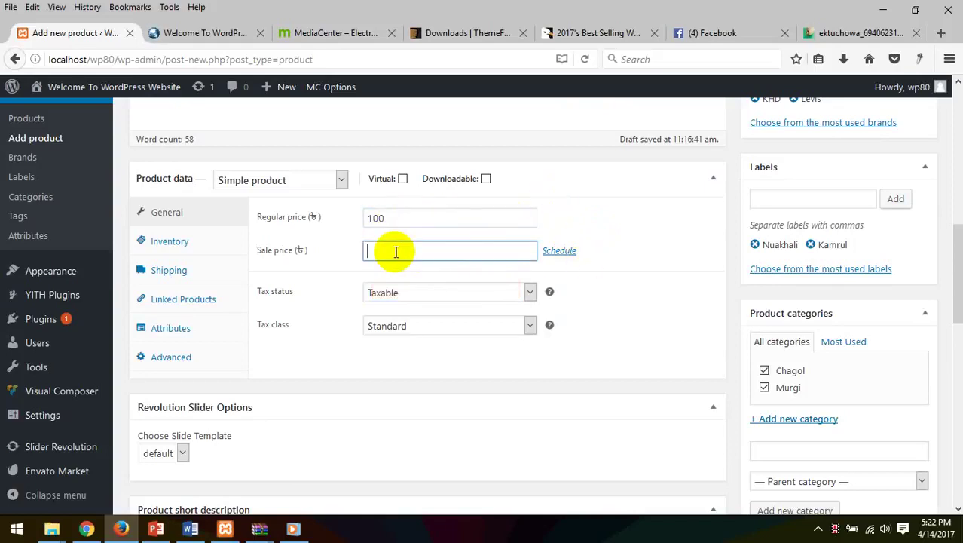
type("100")
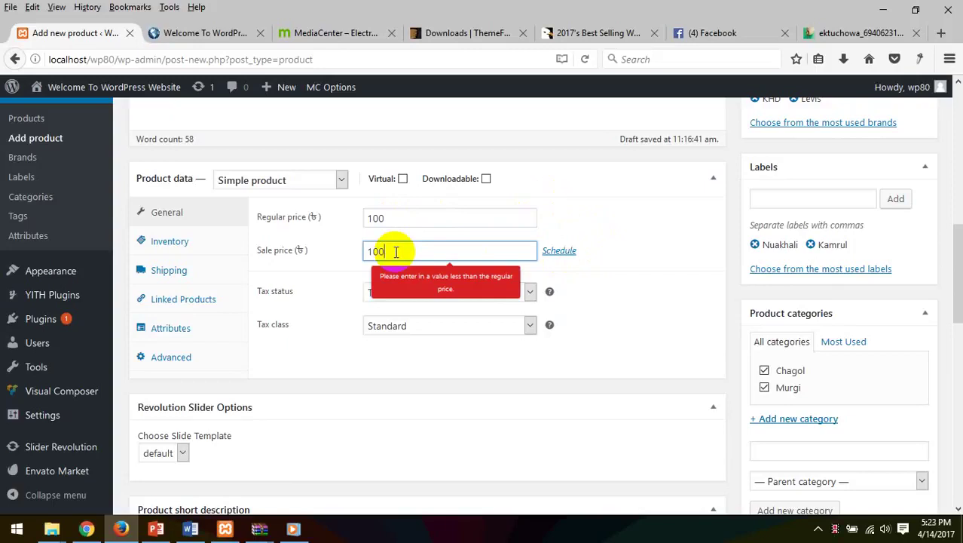
double_click(395, 252)
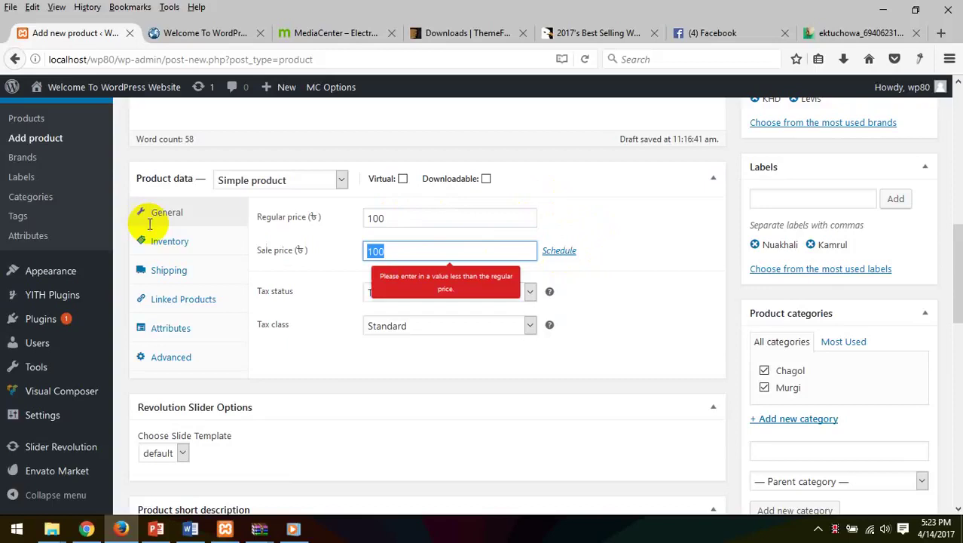
key("BackSpace")
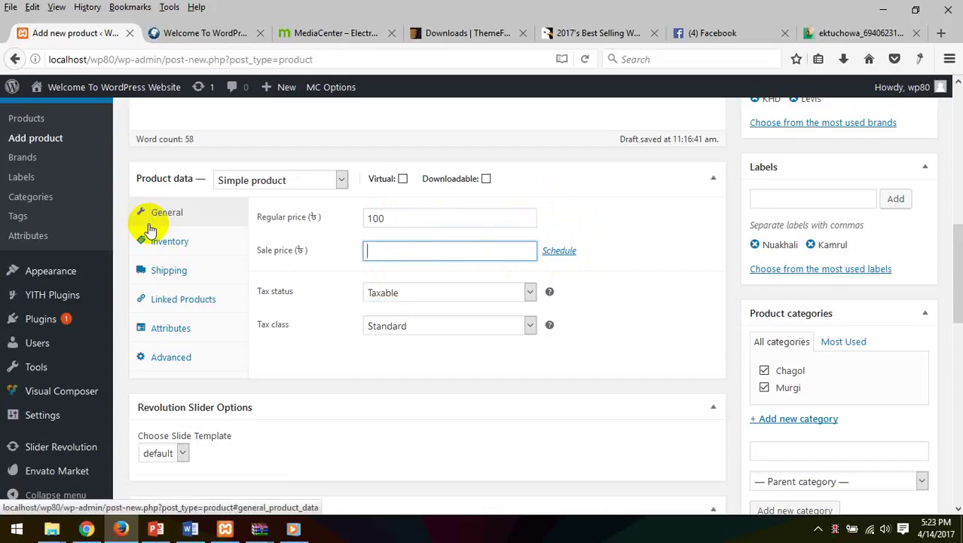
Set the product's regular price to 300 and its sale price to 100
left_click_drag(409, 218, 2, 179)
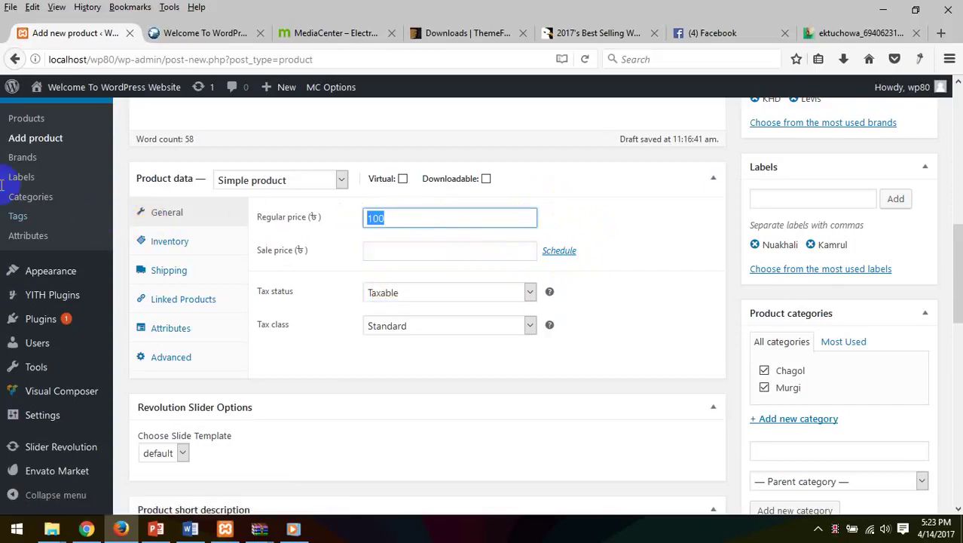
type("30")
key("BackSpace")
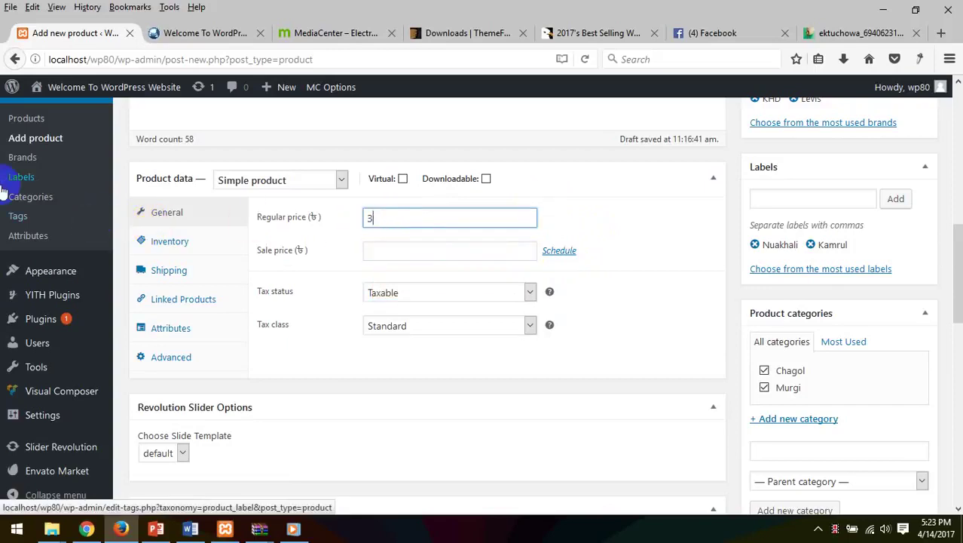
type("00")
left_click(391, 253)
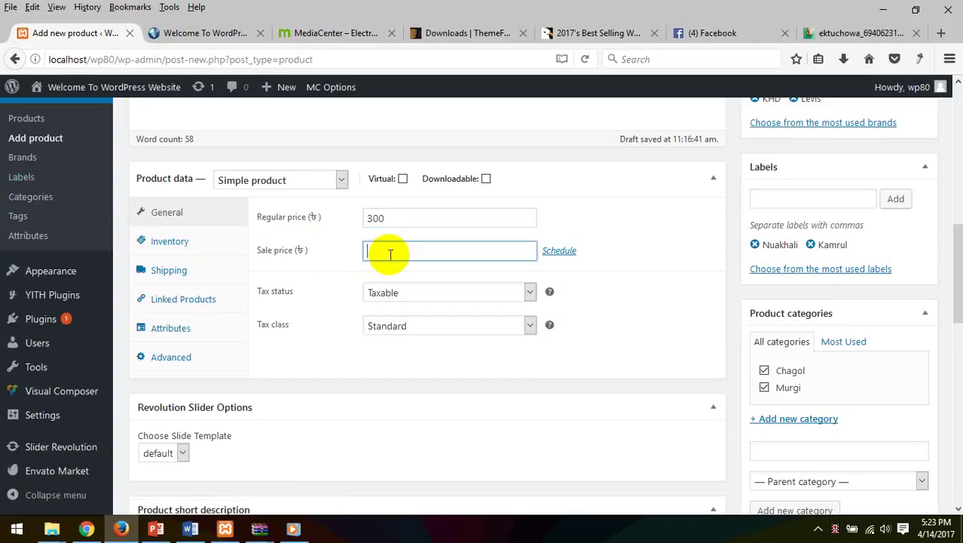
type("100")
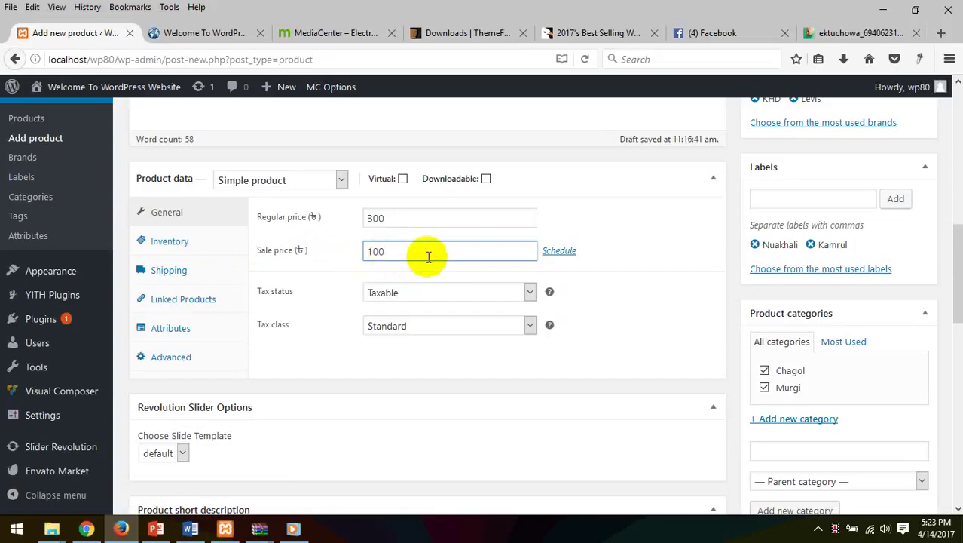
Schedule the sale price to run from 2017-04-13 to 2017-04-14
left_click(559, 251)
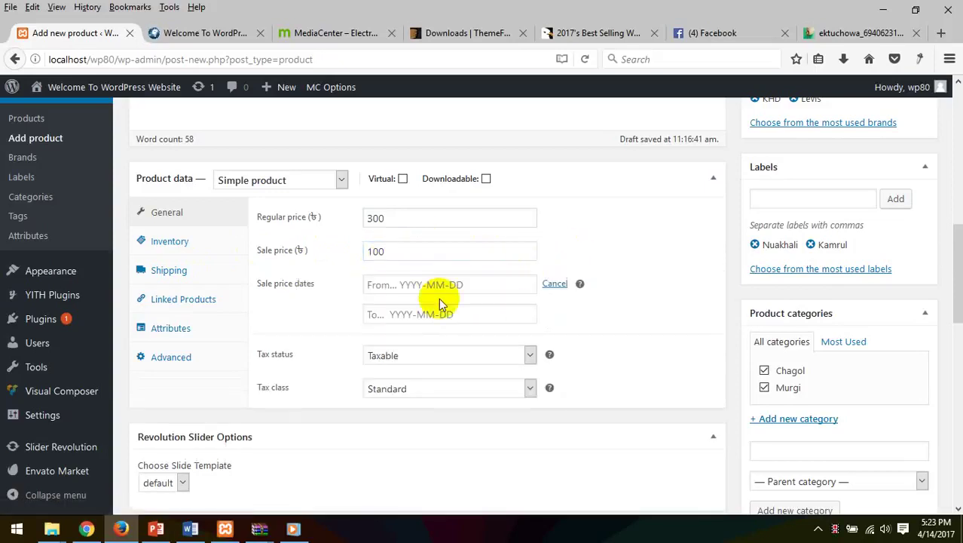
left_click(400, 285)
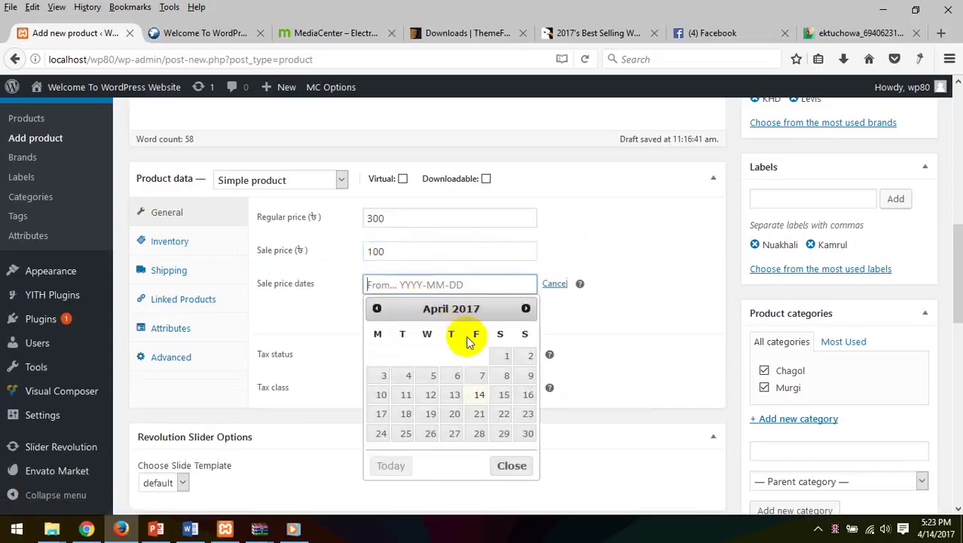
left_click(454, 395)
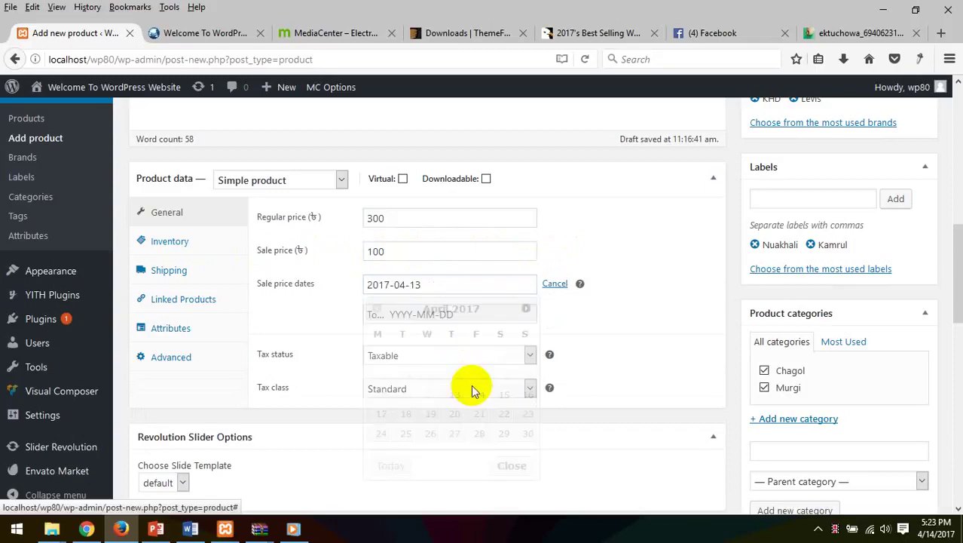
left_click(458, 314)
left_click(480, 424)
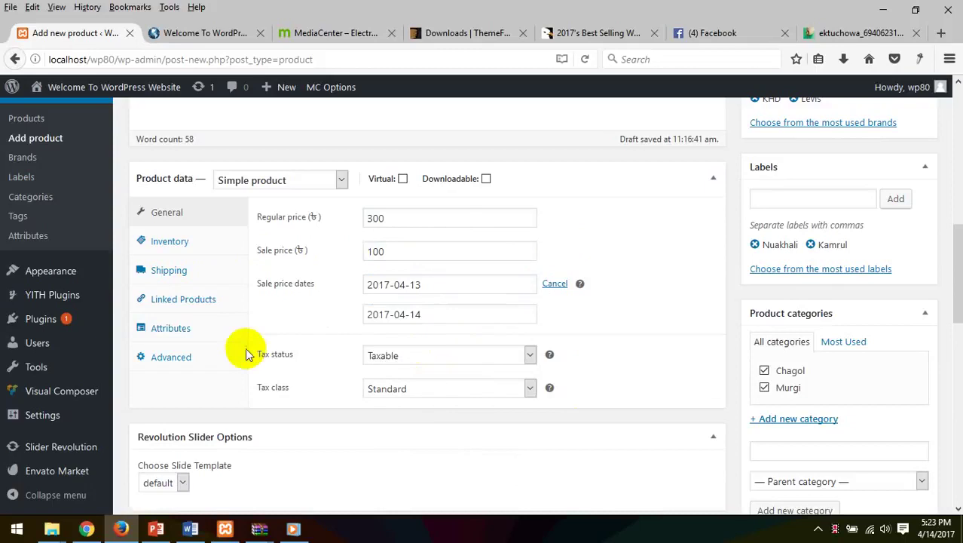
Review the available tax status and tax class options, keeping Taxable and Standard
left_click(411, 358)
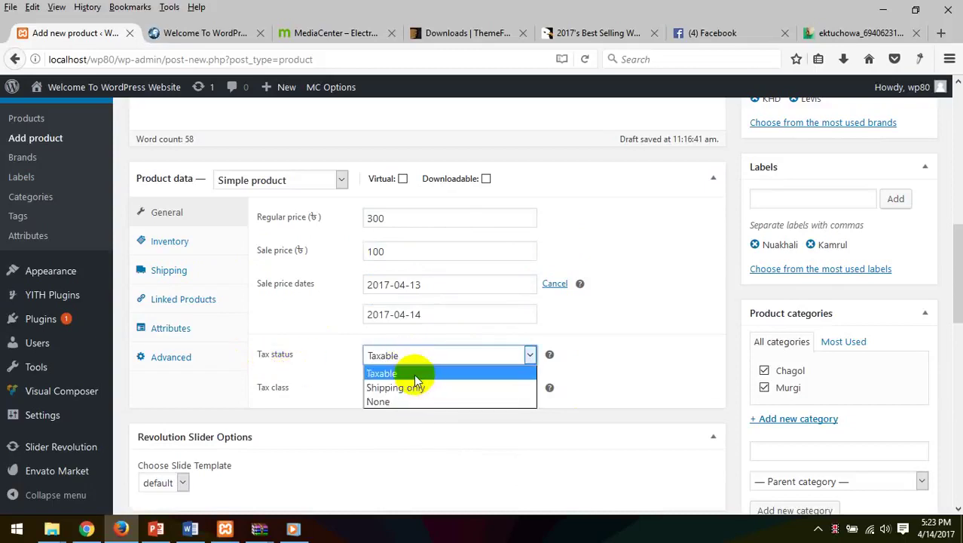
left_click(414, 374)
left_click(403, 395)
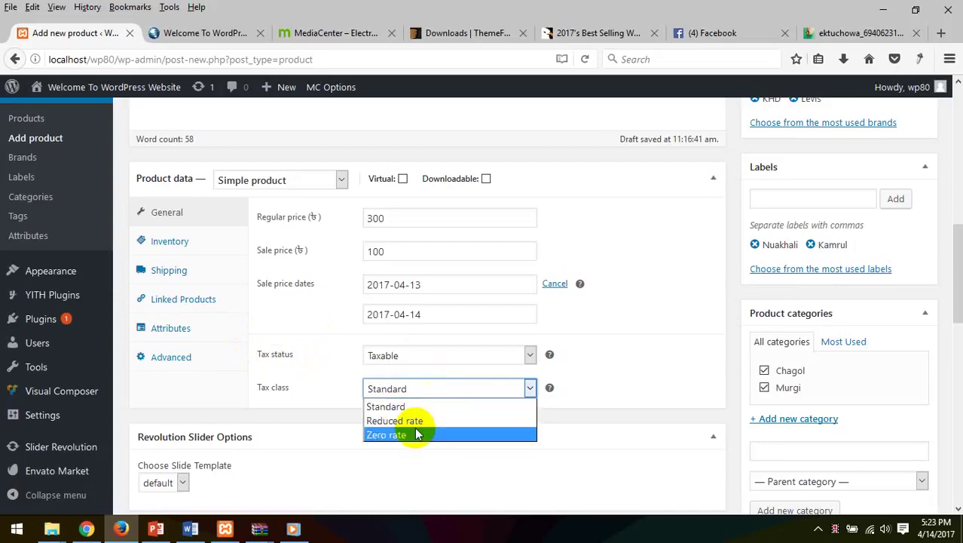
left_click(604, 319)
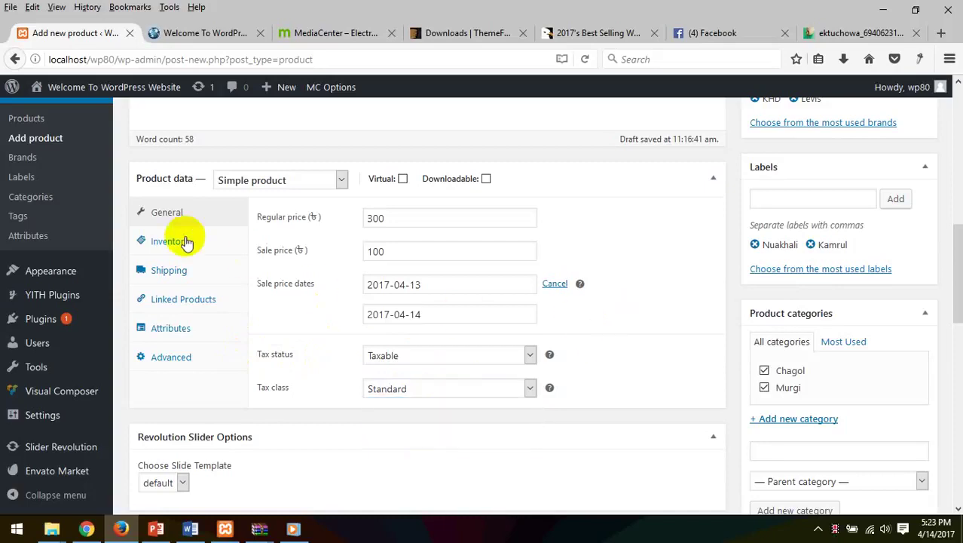
Enter 00987 as the product's SKU in its inventory data
scroll(527, 409, "down", 3)
scroll(523, 403, "up", 4)
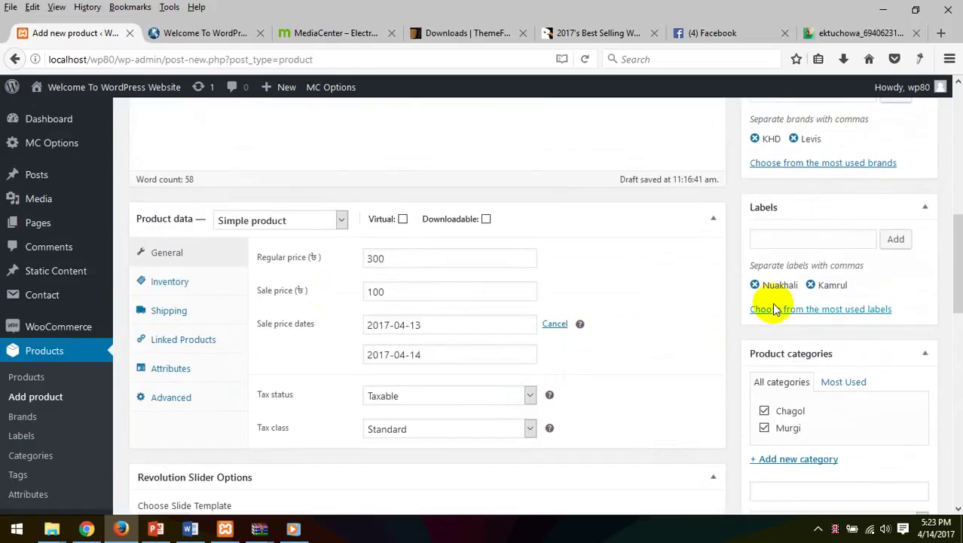
scroll(852, 271, "up", 2)
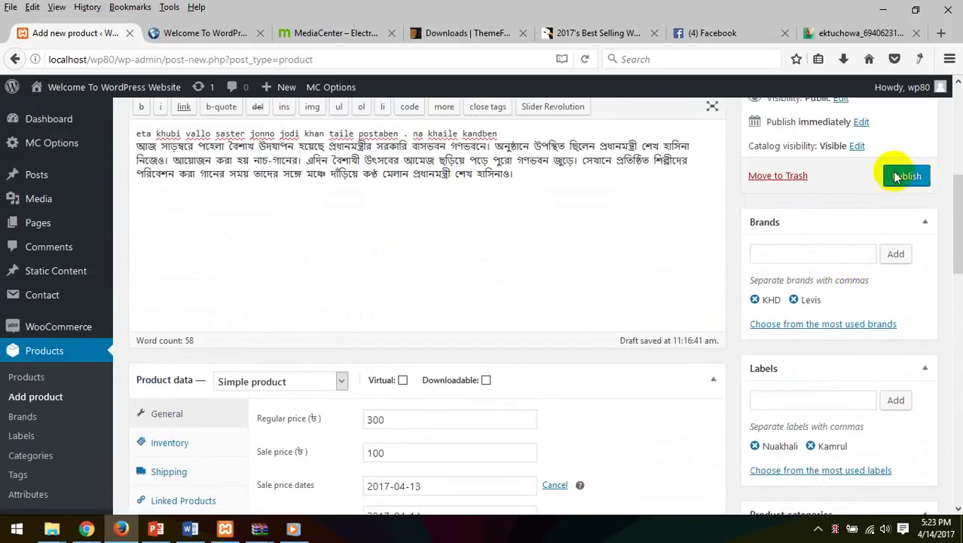
scroll(200, 343, "down", 3)
left_click(169, 204)
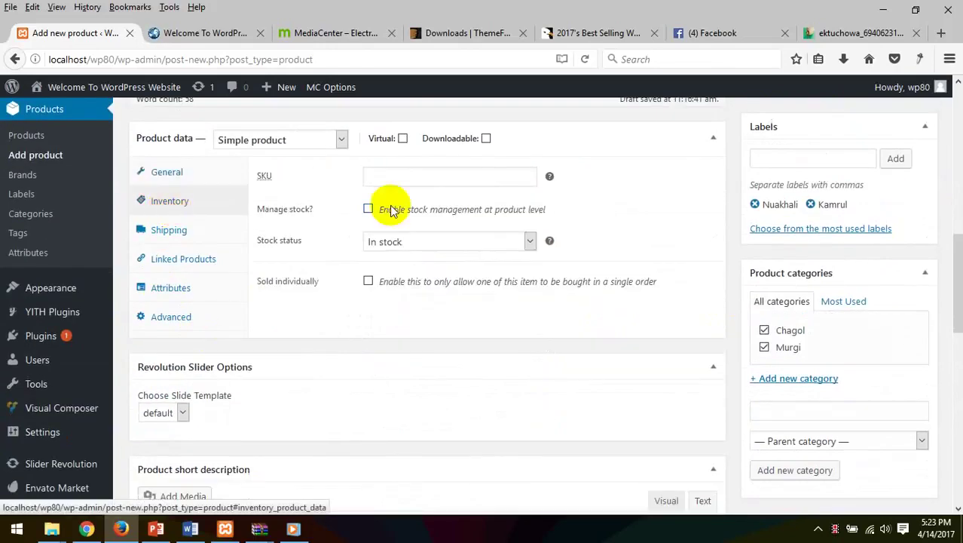
left_click(423, 178)
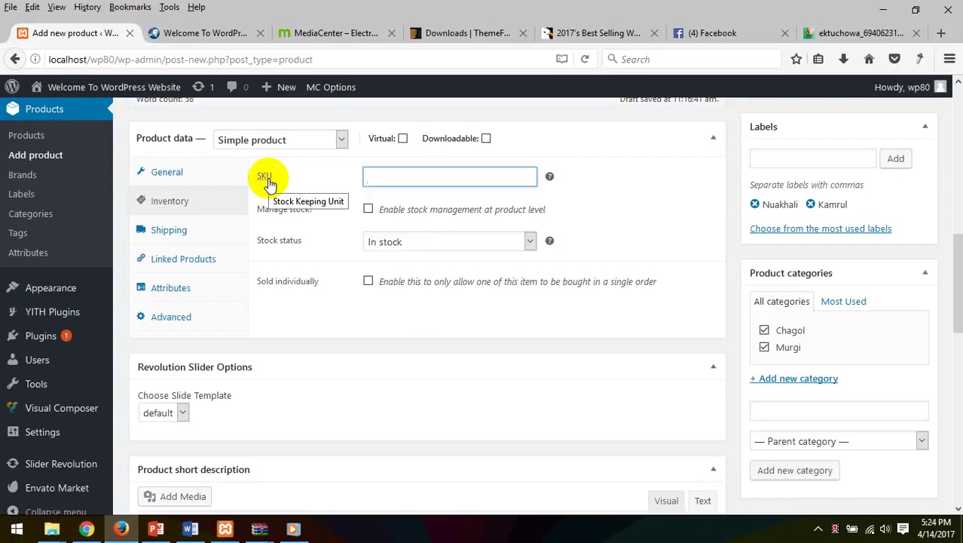
left_click(404, 175)
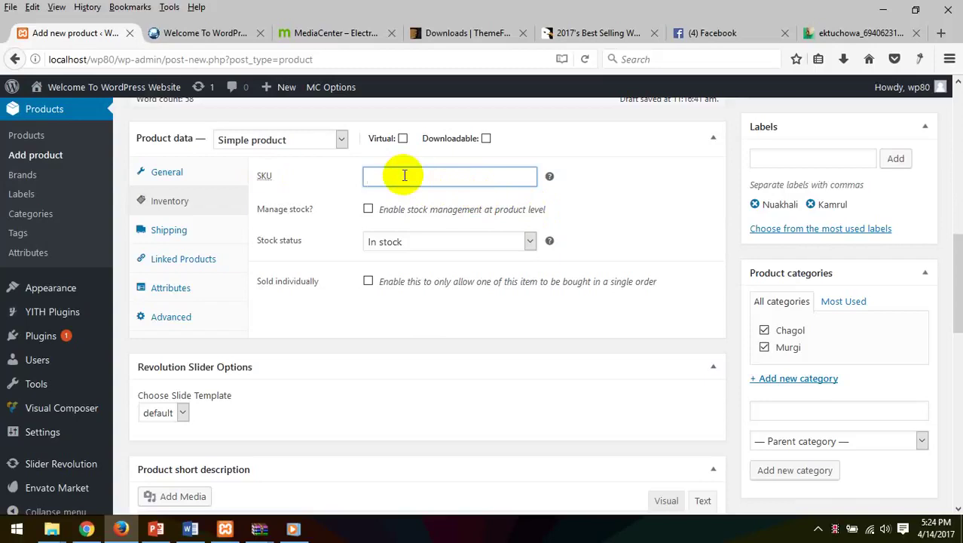
type("00987")
left_click(635, 201)
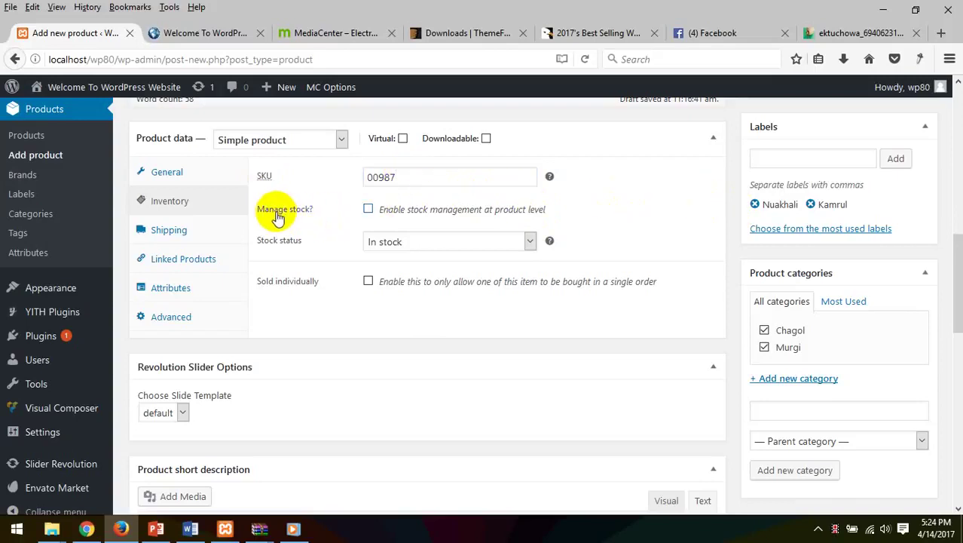
Try product-level stock management, review its stock quantity and backorder options, and disable it again
left_click(367, 211)
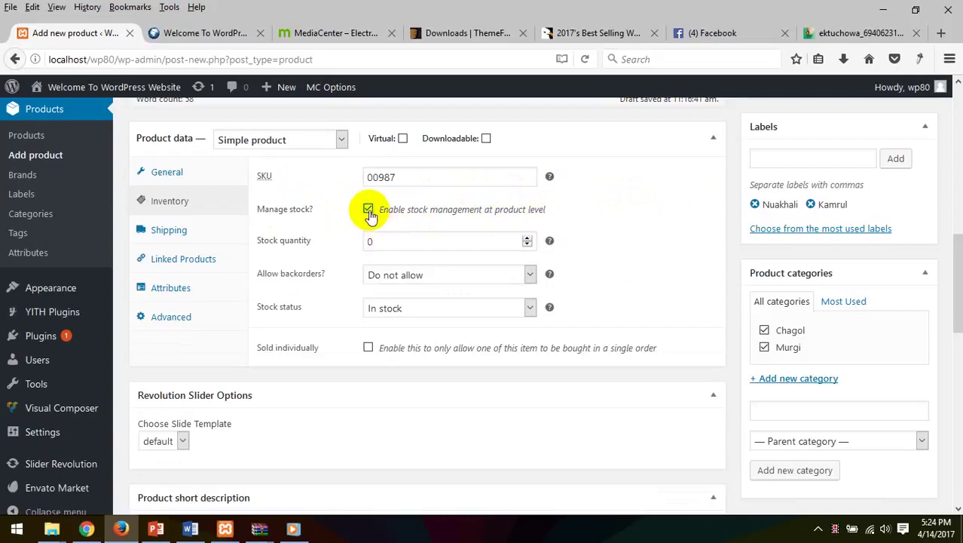
double_click(387, 242)
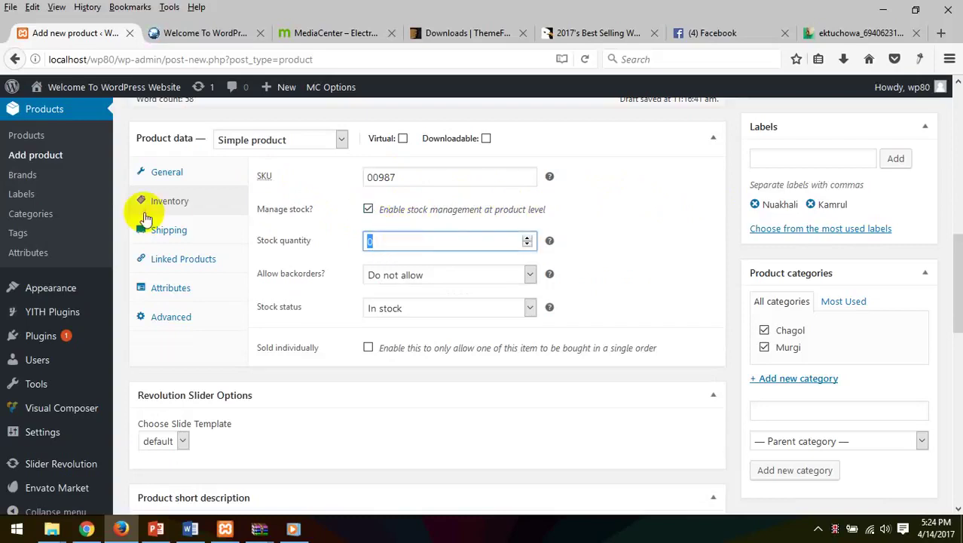
left_click(393, 241)
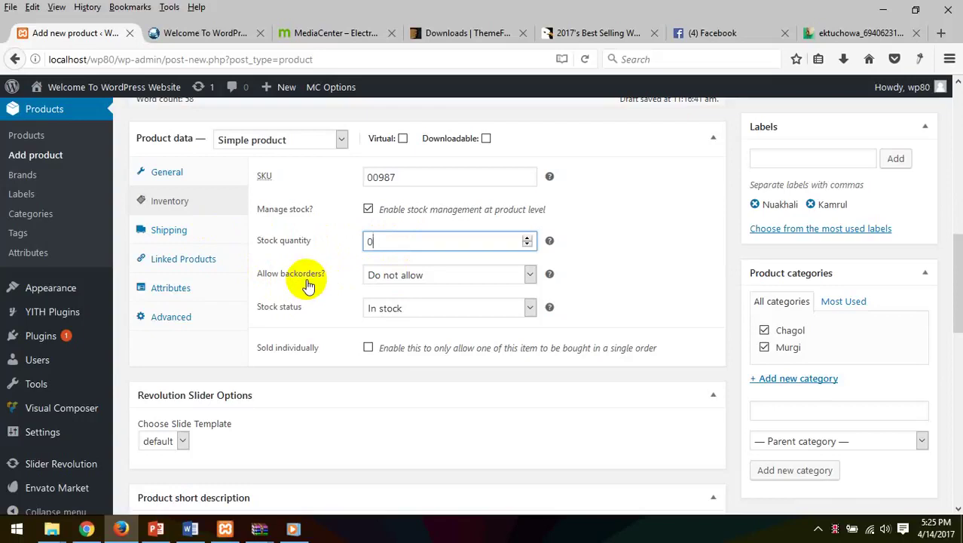
left_click(417, 276)
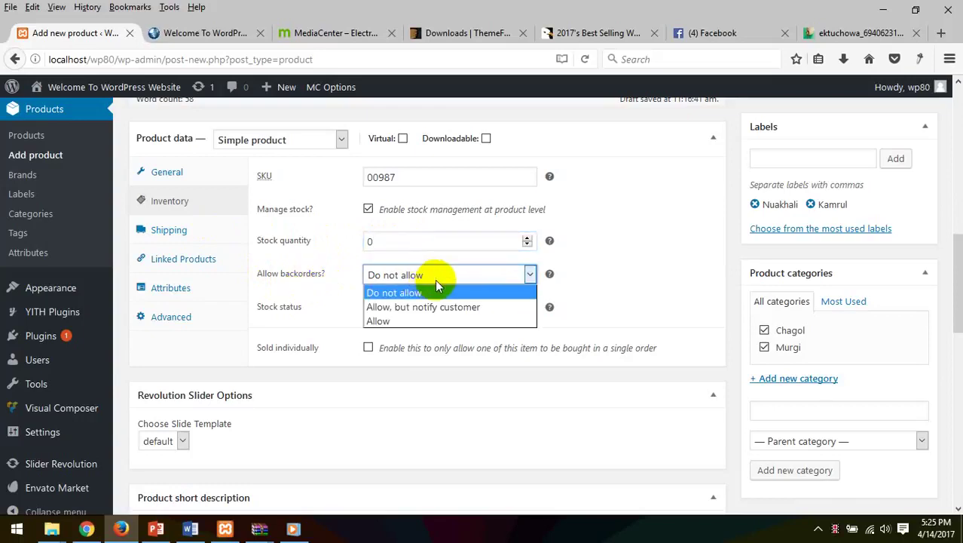
left_click(575, 276)
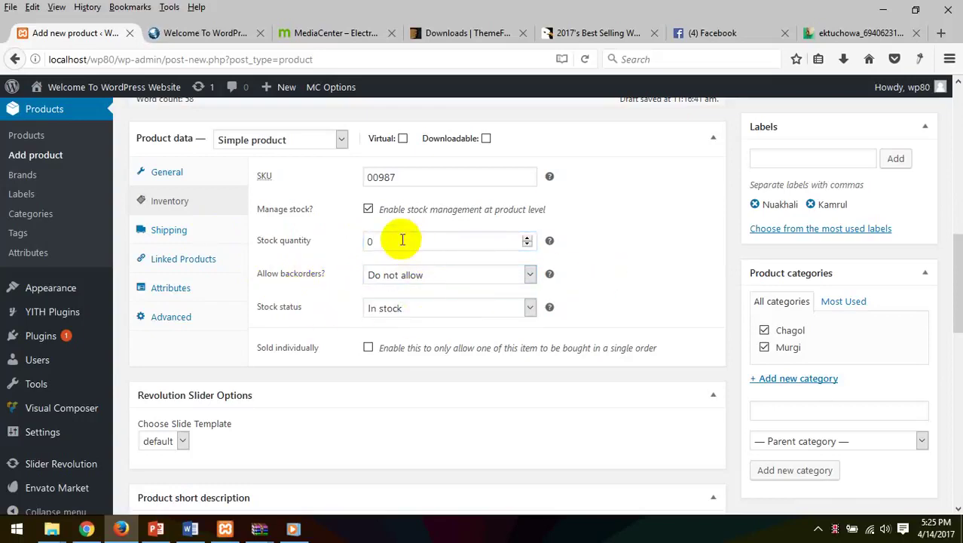
left_click(367, 210)
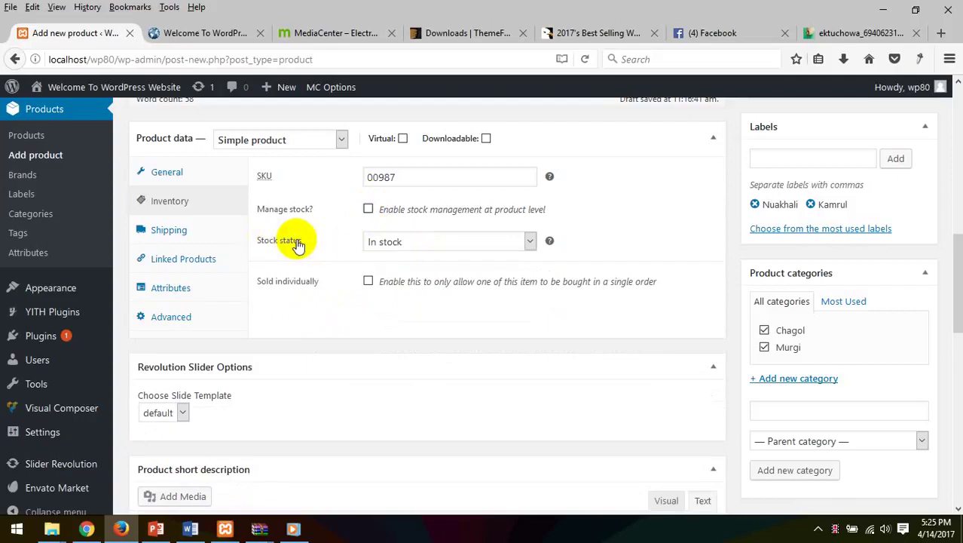
Set the product's stock status to Out of stock
left_click(428, 242)
left_click(397, 273)
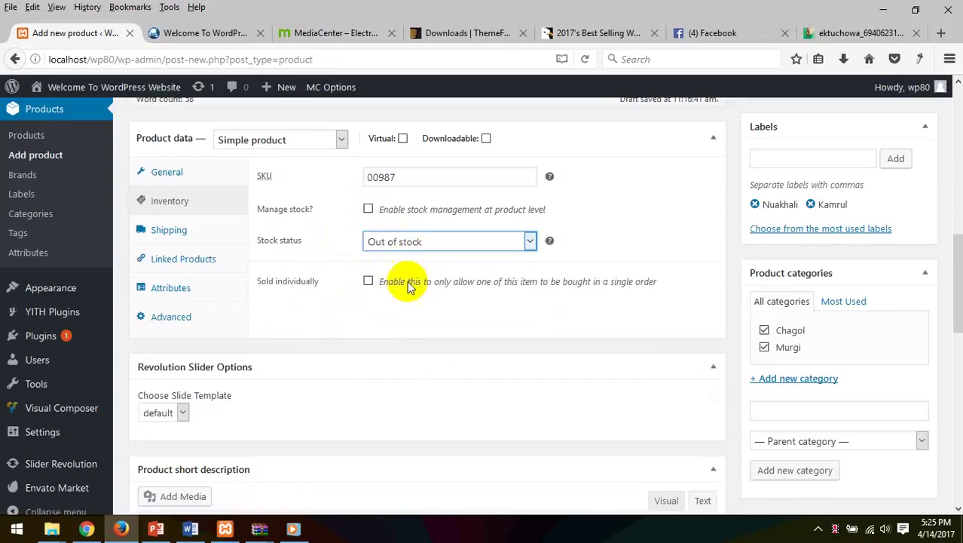
Set the product's weight to 20 kg in its shipping data
left_click(186, 236)
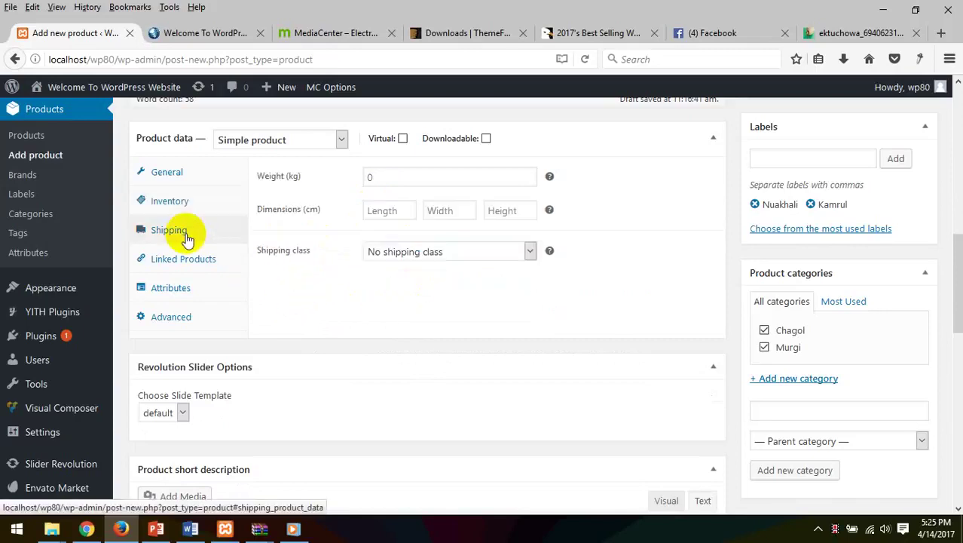
left_click(407, 178)
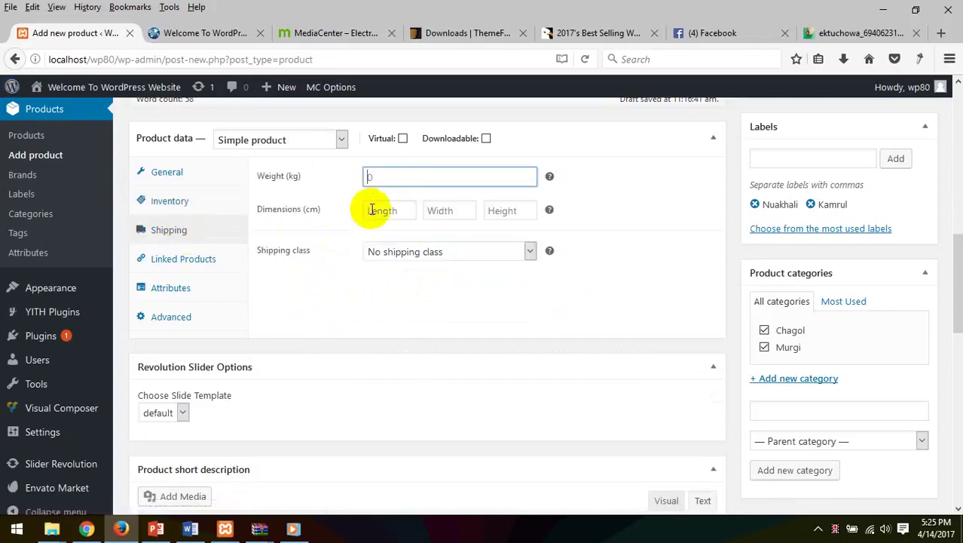
left_click(506, 210)
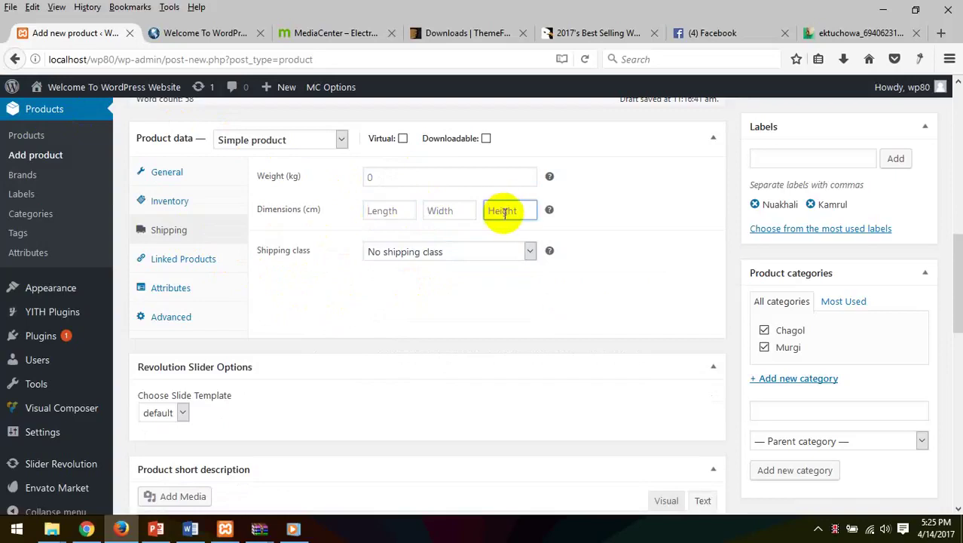
left_click(399, 176)
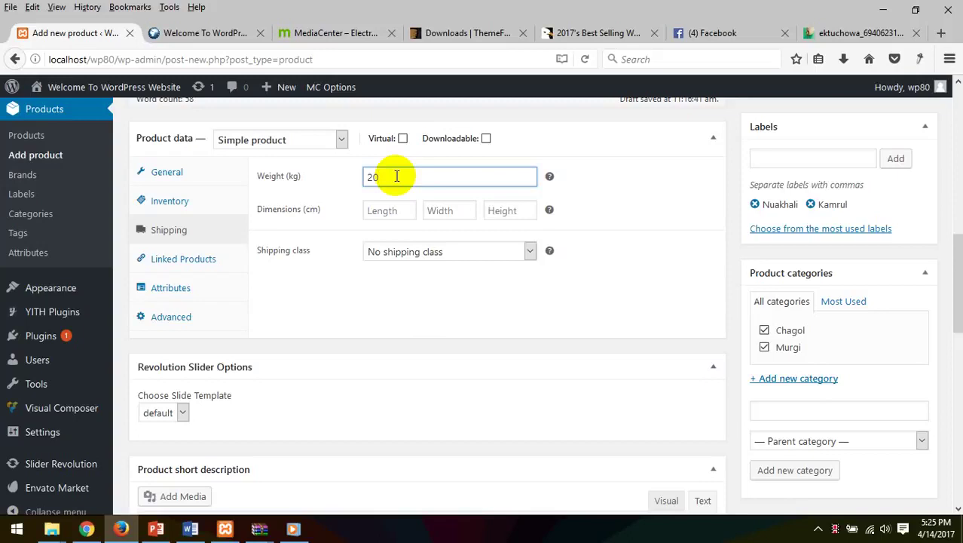
Set the product's dimensions to length 10, width 10 and height 20 cm, keeping No shipping class
left_click(381, 210)
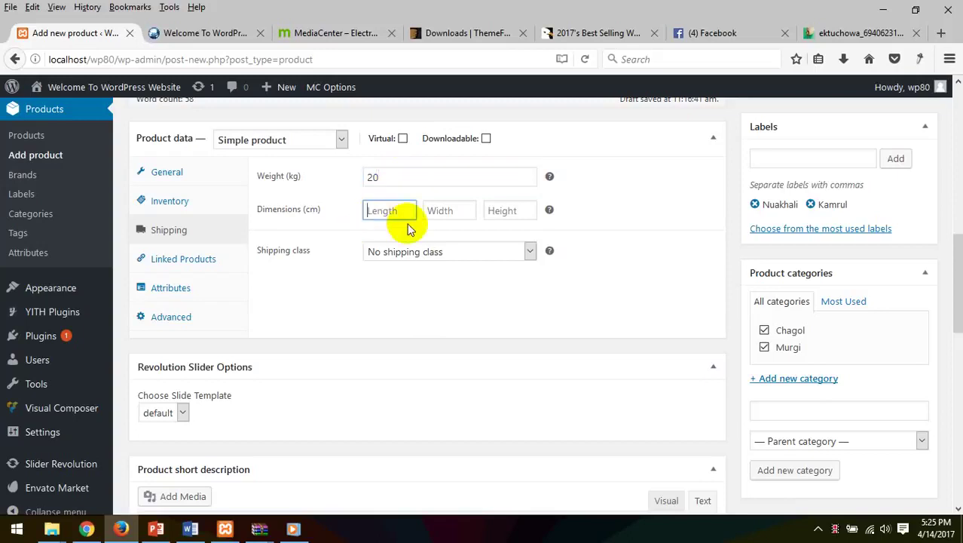
left_click(455, 210)
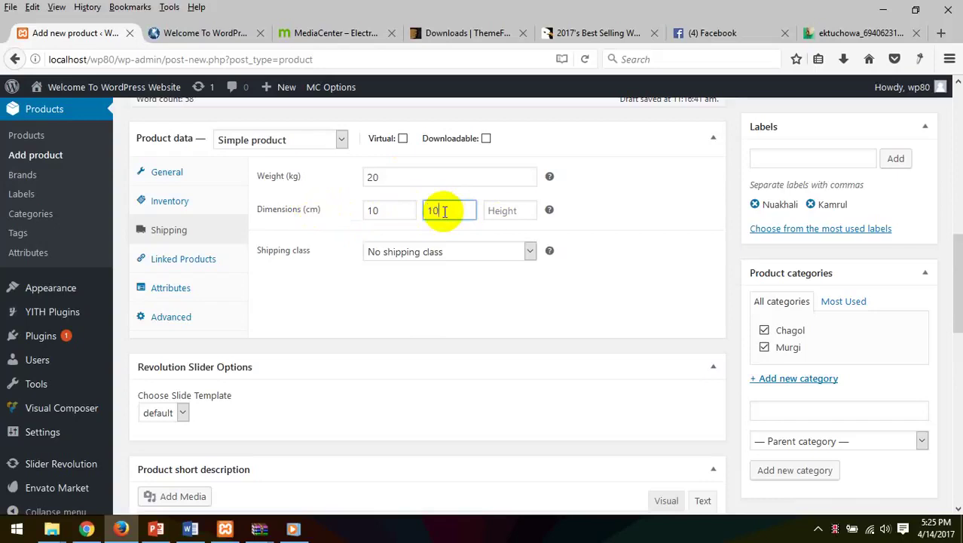
left_click(520, 209)
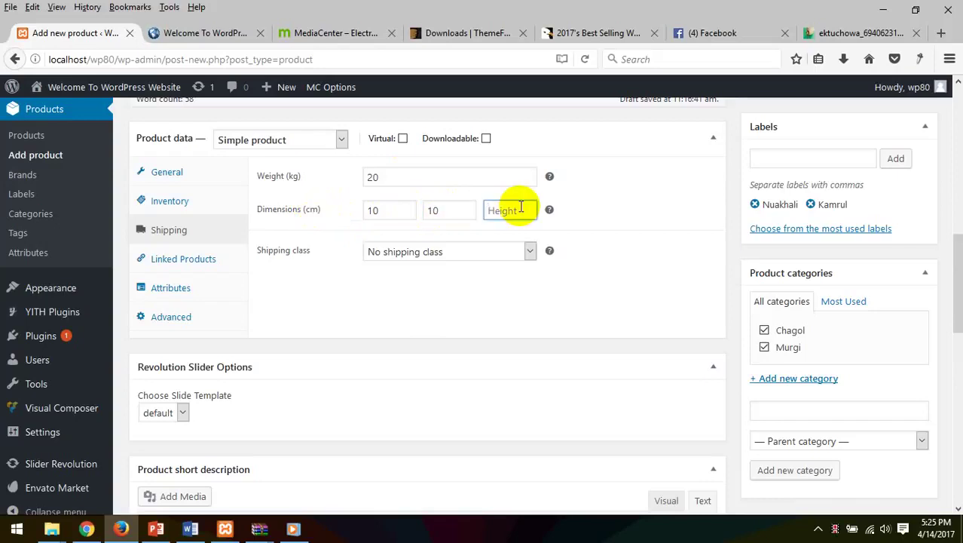
left_click(429, 251)
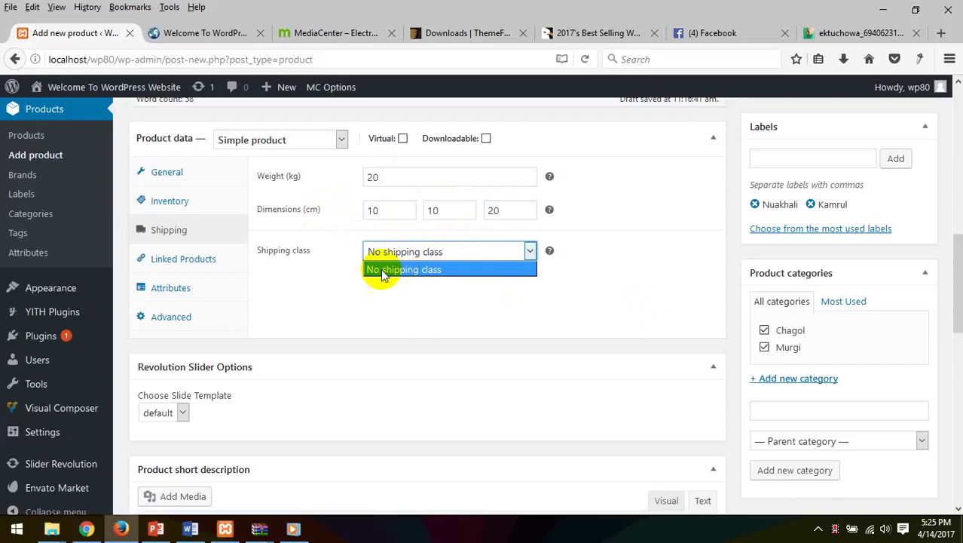
left_click(378, 271)
Review the product's up-sell and cross-sell fields and its attribute options without adding any
left_click(149, 263)
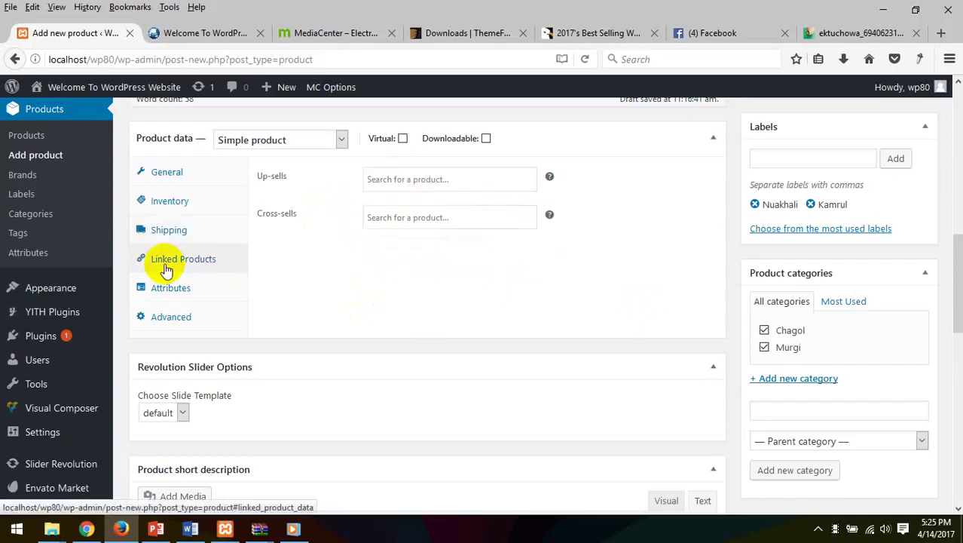
left_click(382, 179)
left_click(376, 218)
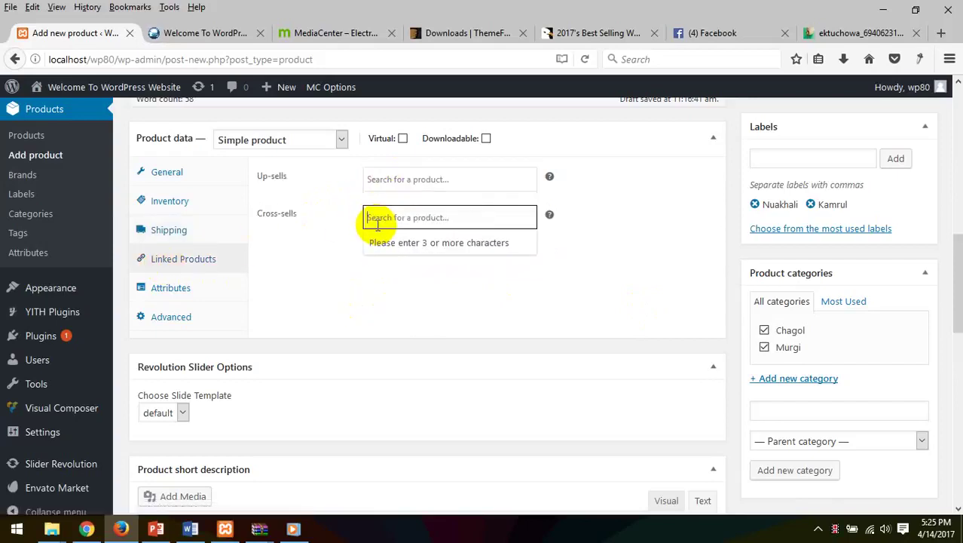
left_click(166, 288)
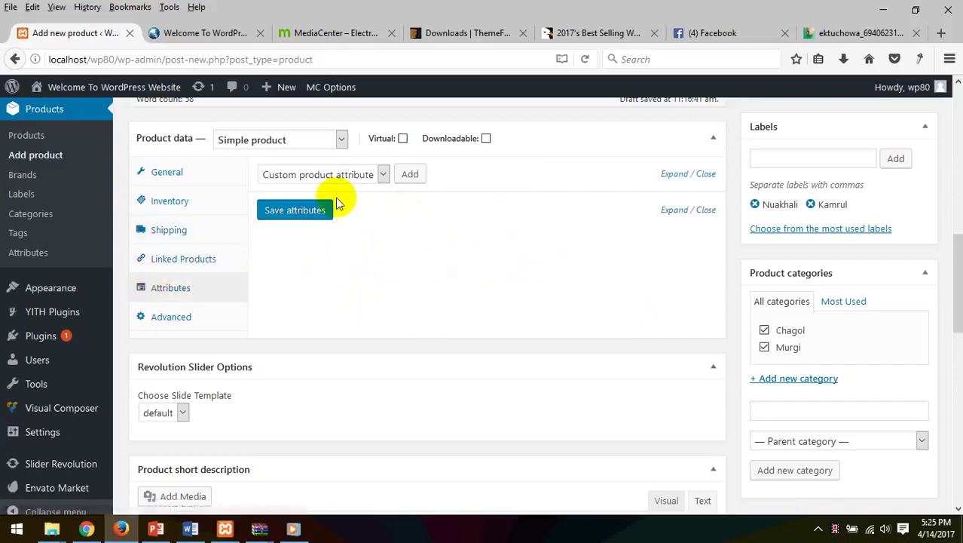
Enter "Khaile postaben na khaile chatben" as the purchase note in the advanced data, keeping menu order 0 and reviews enabled
left_click(181, 316)
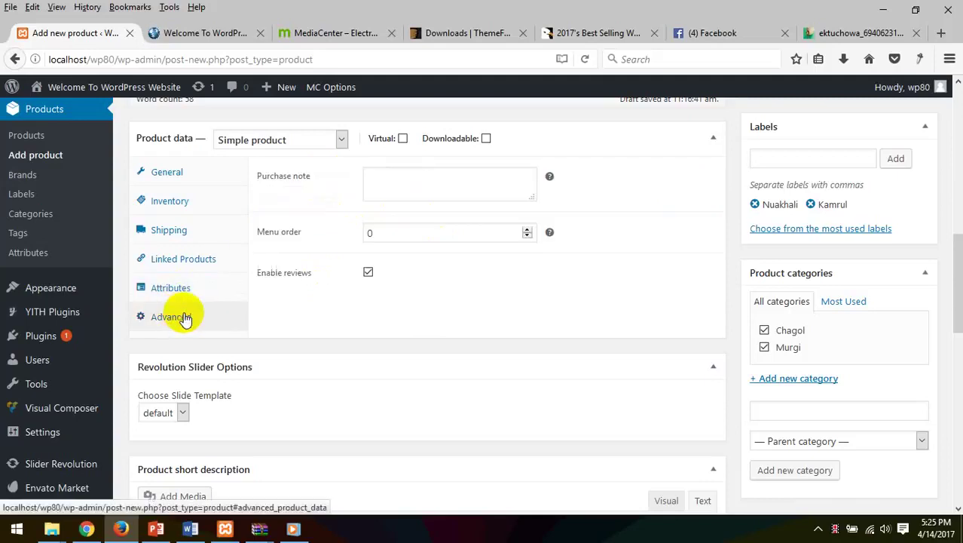
left_click(383, 195)
left_click_drag(318, 183, 259, 183)
left_click(385, 178)
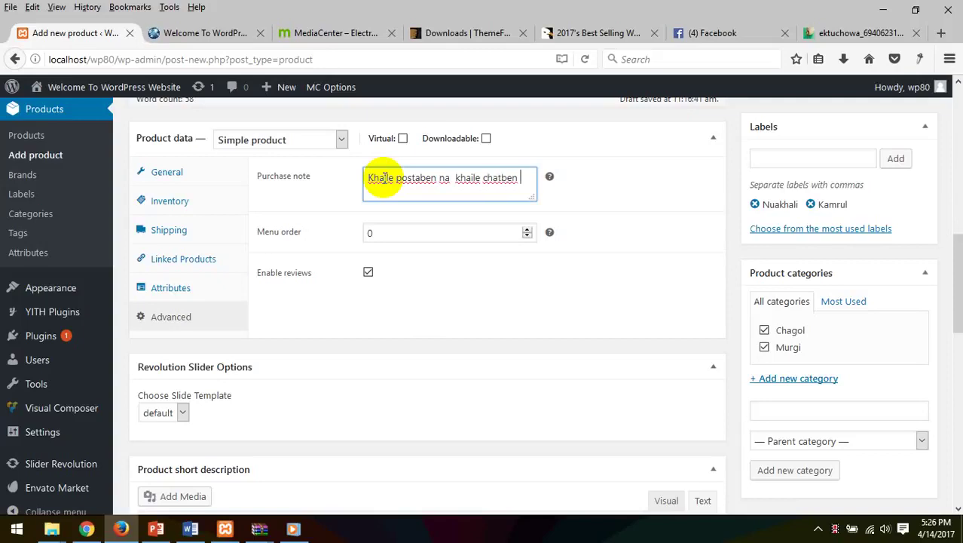
key("Tab")
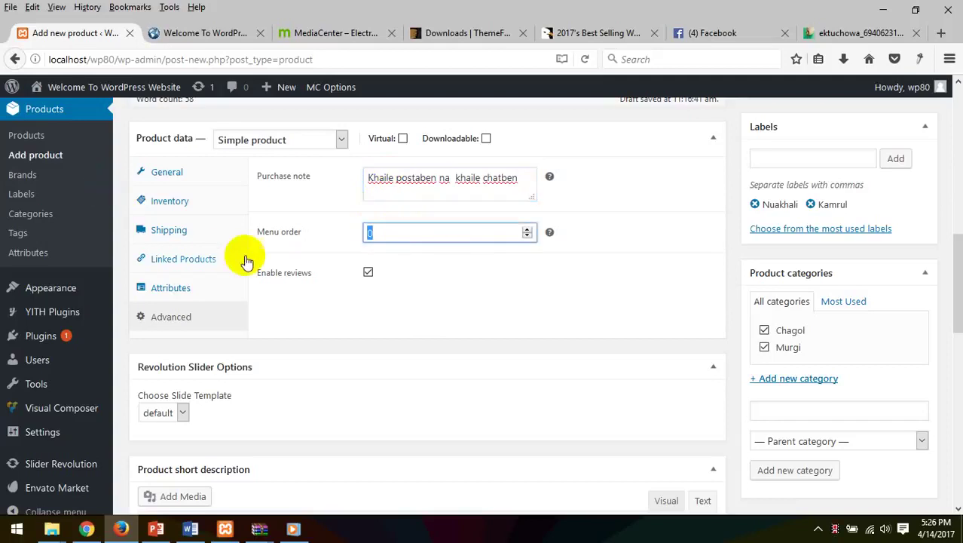
left_click(369, 273)
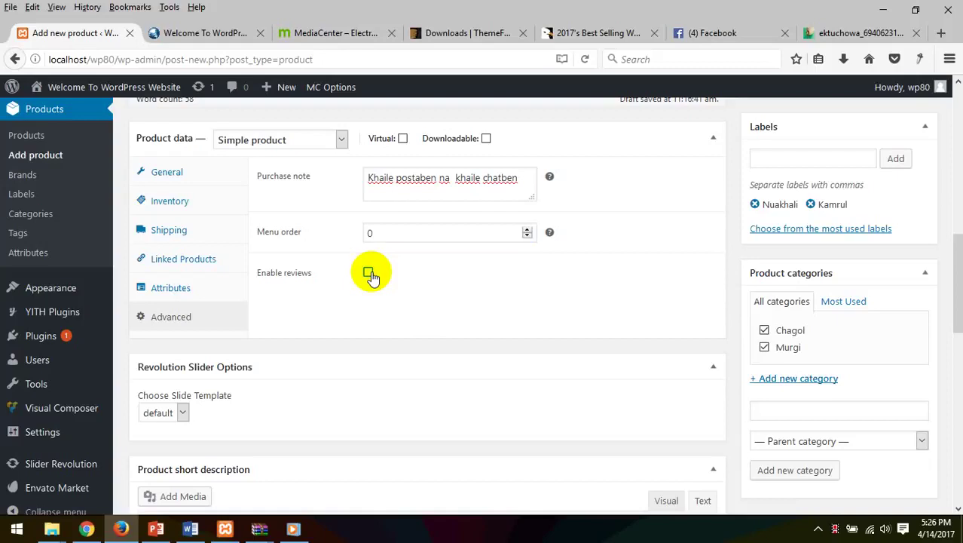
Copy the main description's first line and first Bengali sentence into the product short description, joined into one paragraph
scroll(371, 272, "down", 4)
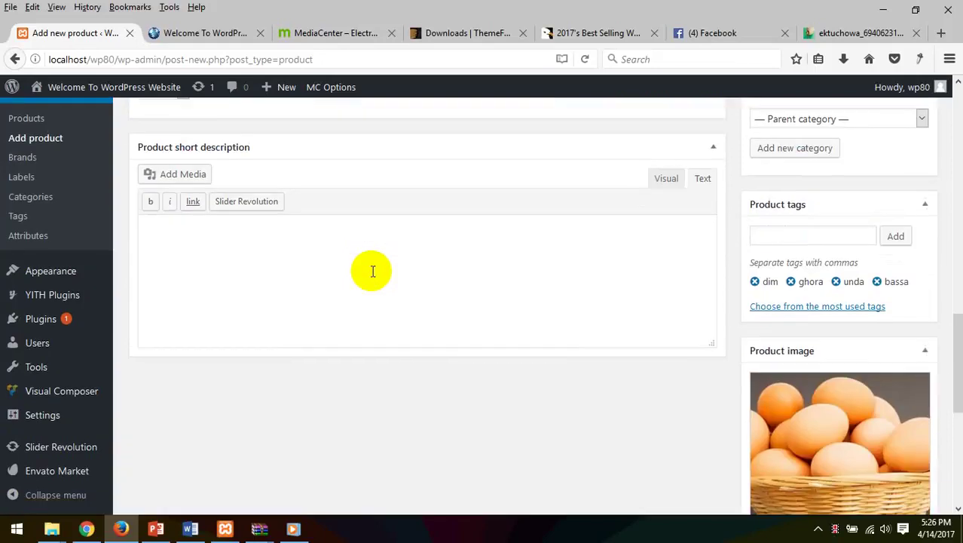
scroll(415, 284, "up", 9)
scroll(417, 283, "down", 8)
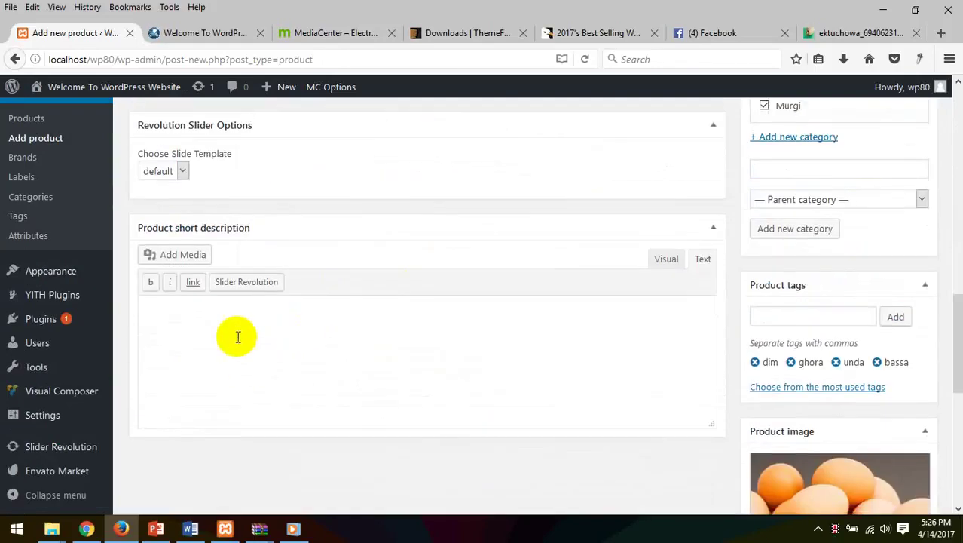
scroll(376, 214, "up", 10)
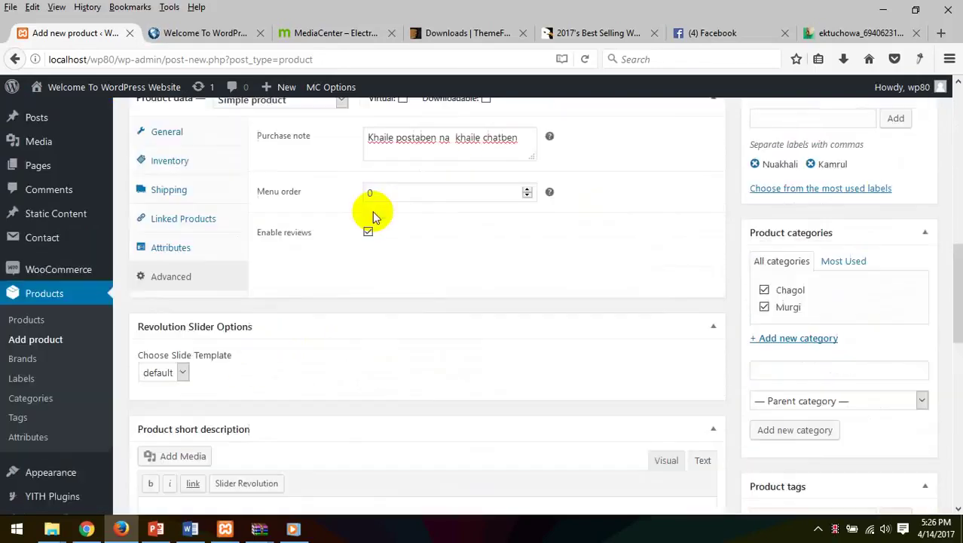
scroll(443, 452, "down", 2)
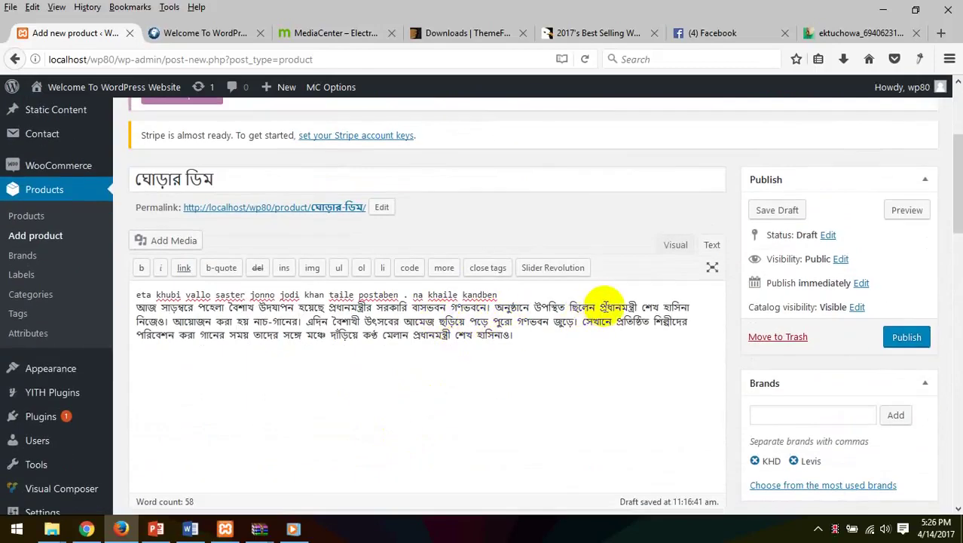
left_click_drag(495, 308, 9, 190)
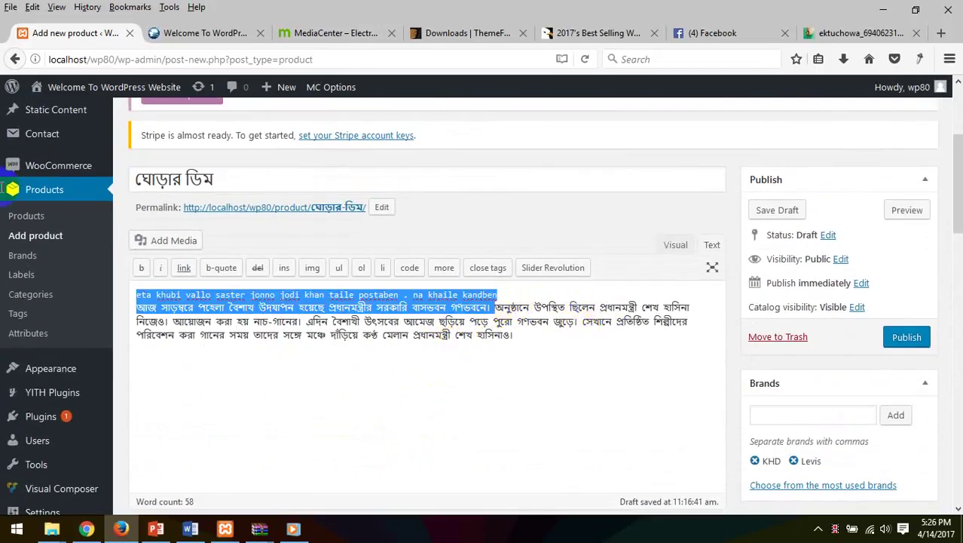
scroll(182, 319, "down", 15)
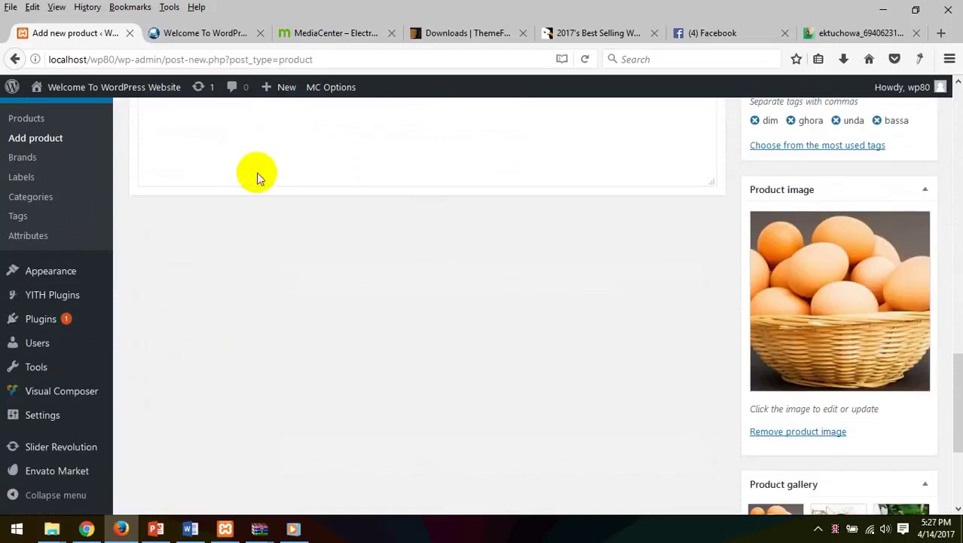
scroll(294, 222, "up", 5)
scroll(318, 316, "down", 4)
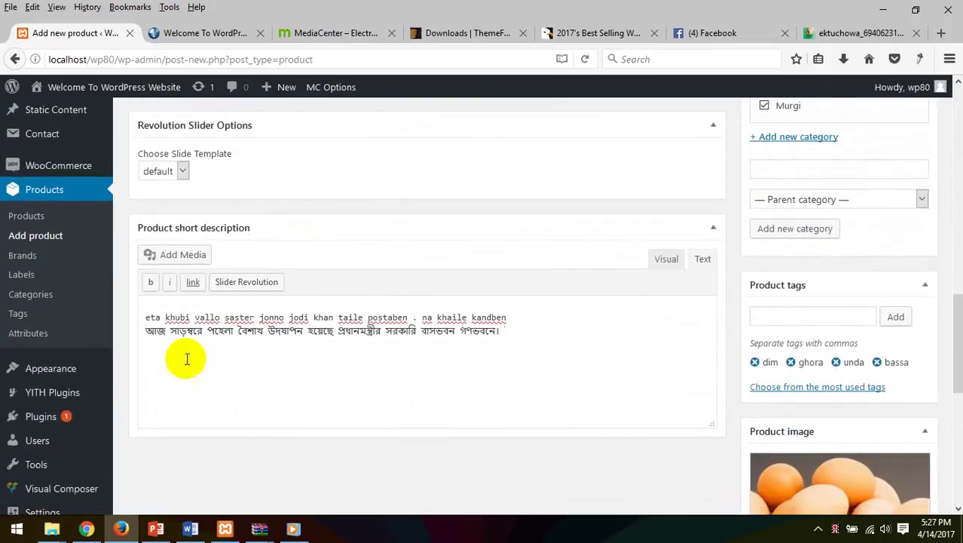
left_click(145, 331)
key("BackSpace")
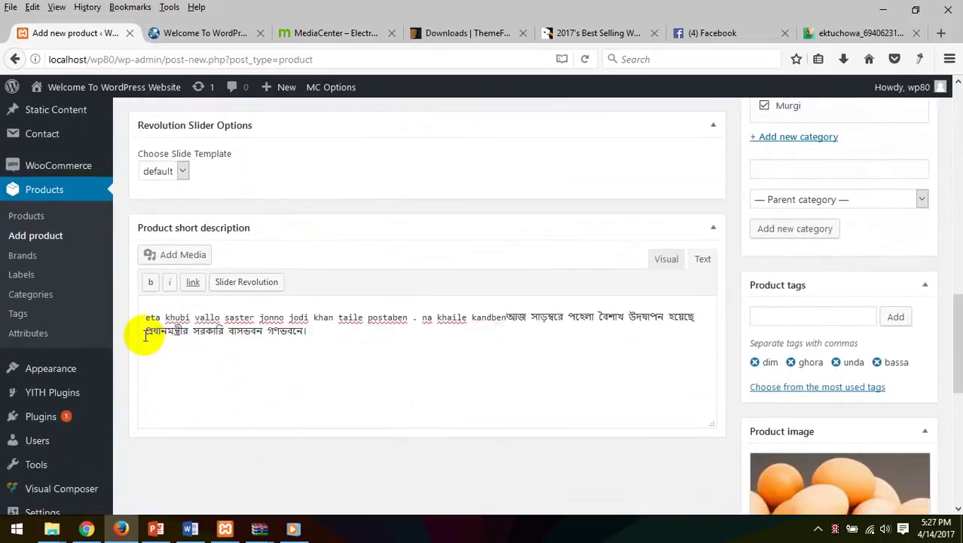
Publish the new product
scroll(824, 254, "up", 8)
left_click(907, 176)
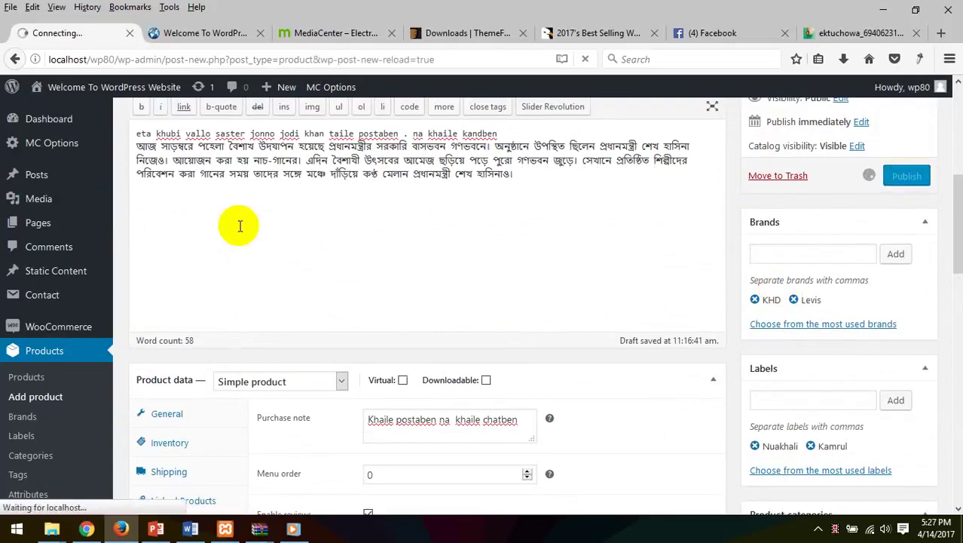
Switch to the storefront's browser tab and open its Shop page
left_click(336, 36)
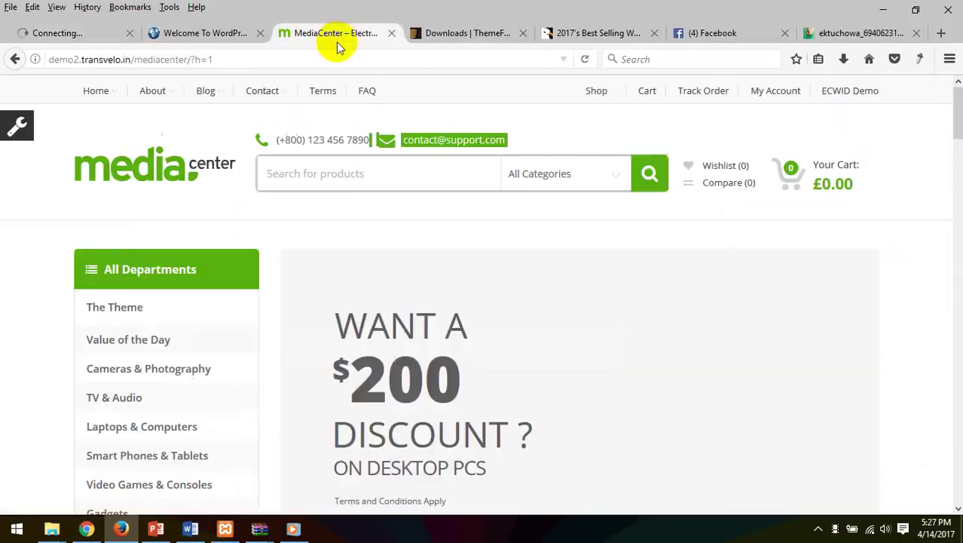
left_click(217, 35)
scroll(264, 301, "down", 6)
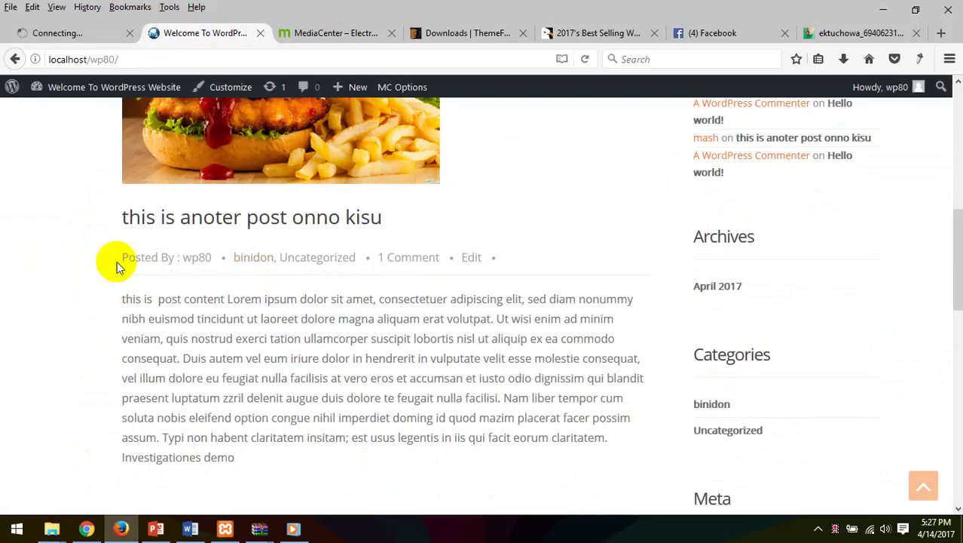
right_click(123, 263)
left_click(205, 278)
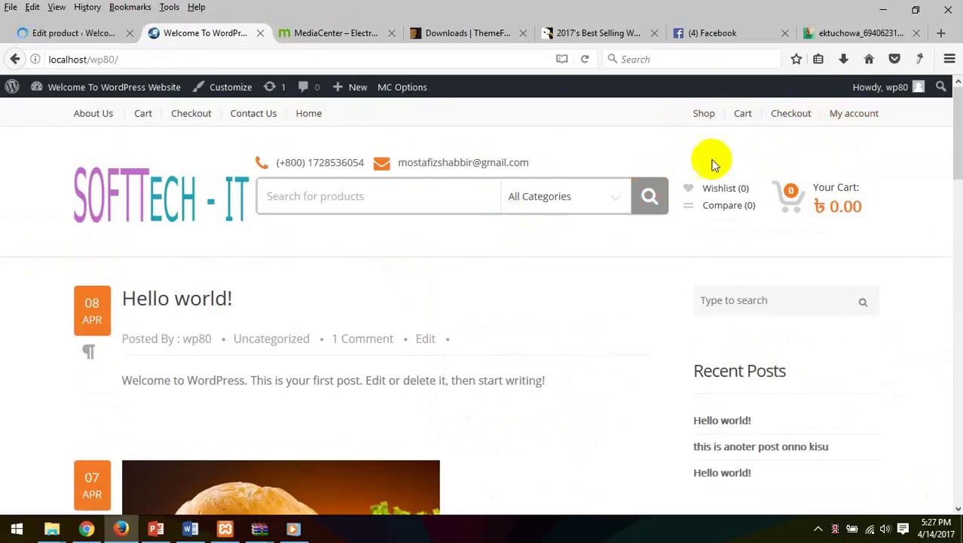
left_click(686, 117)
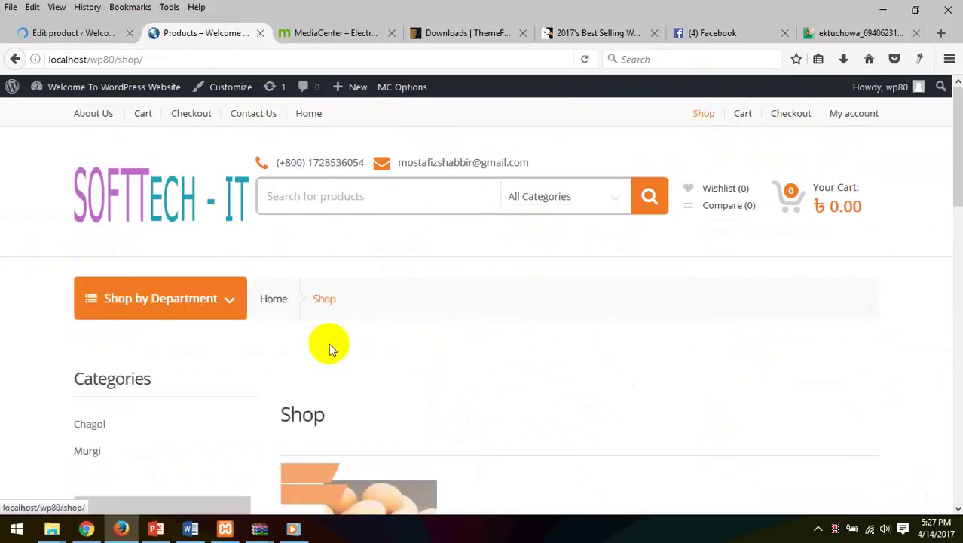
Check the egg product's card in the shop listing and open its product page
scroll(362, 354, "down", 3)
scroll(332, 384, "down", 2)
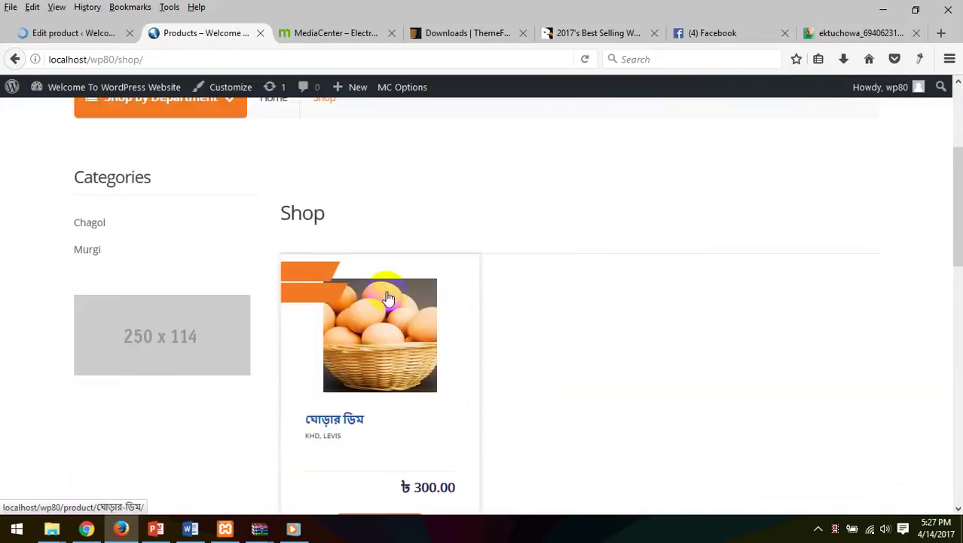
scroll(372, 344, "down", 4)
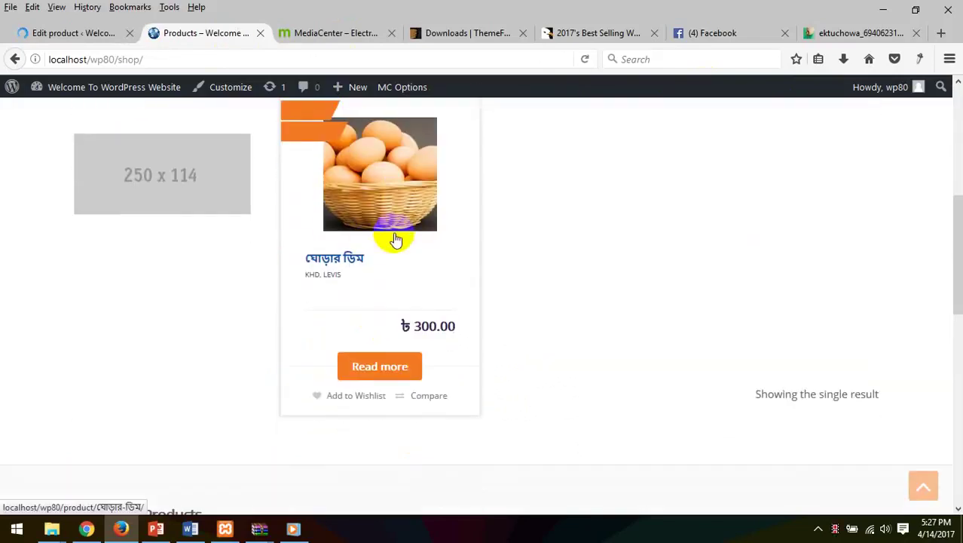
scroll(396, 237, "up", 2)
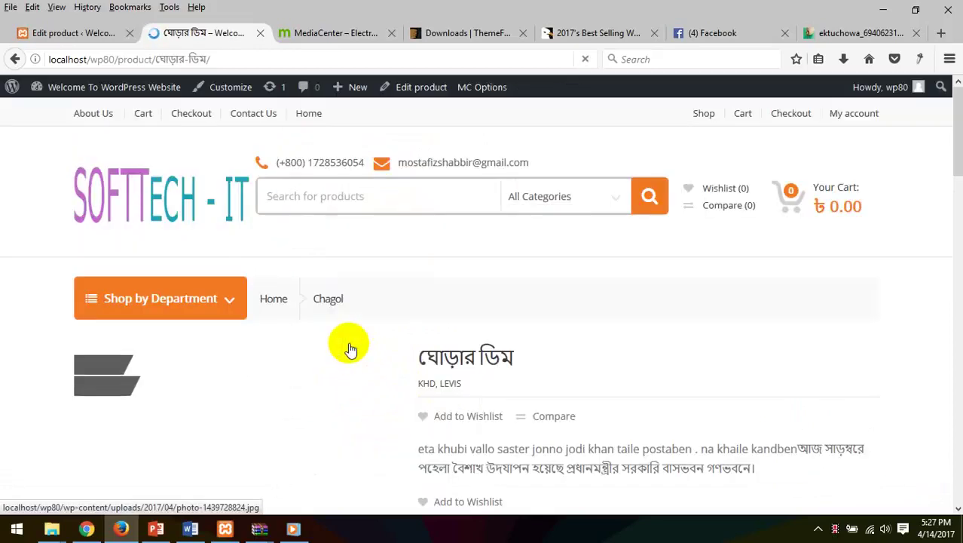
Examine the product page's image gallery, short description, price, stock status, SKU, categories, tags and description
scroll(348, 348, "down", 3)
scroll(349, 343, "down", 1)
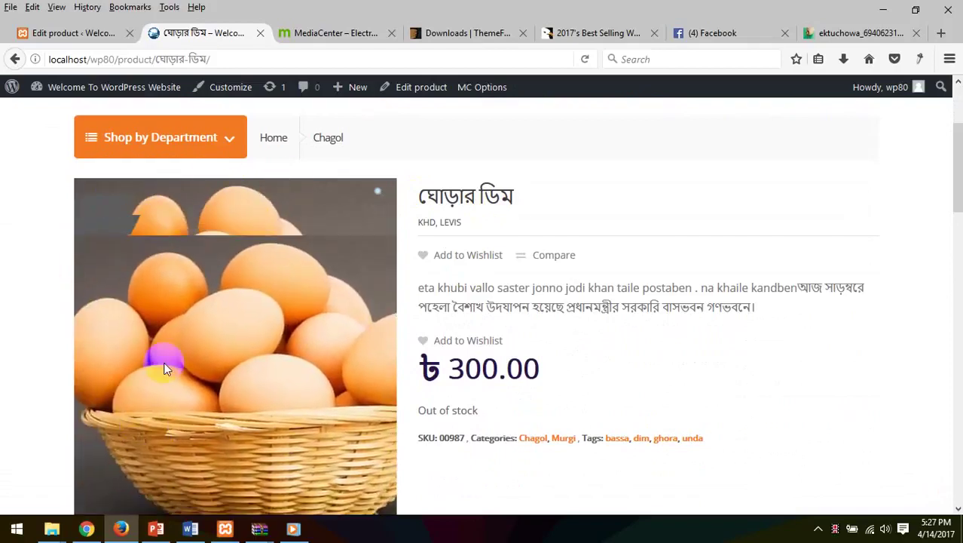
scroll(233, 256, "down", 3)
scroll(264, 184, "up", 1)
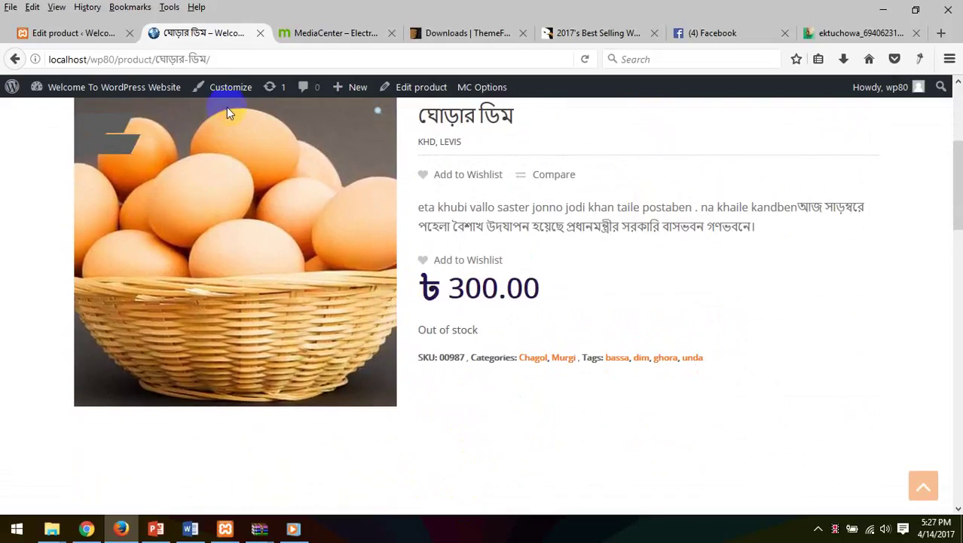
scroll(392, 264, "down", 4)
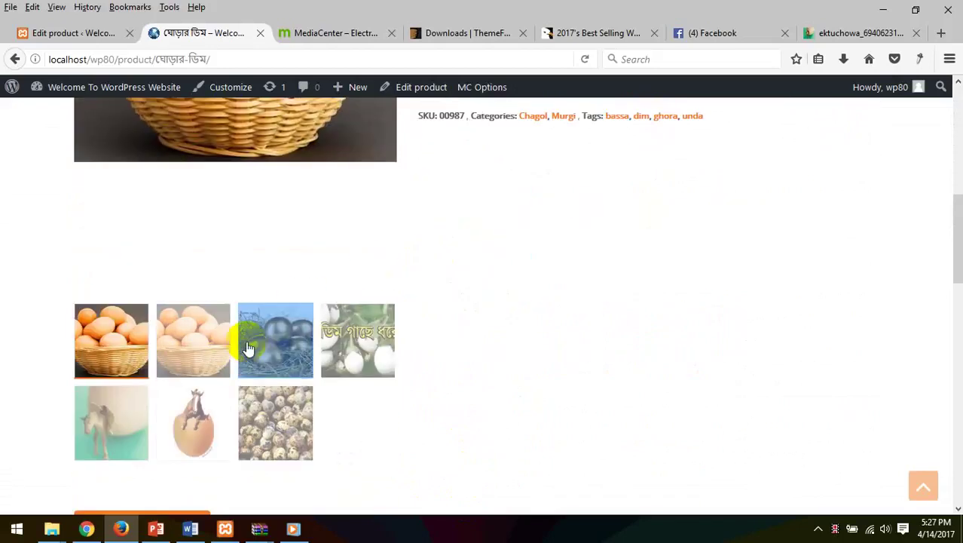
scroll(316, 347, "up", 1)
scroll(317, 264, "up", 2)
scroll(339, 242, "down", 5)
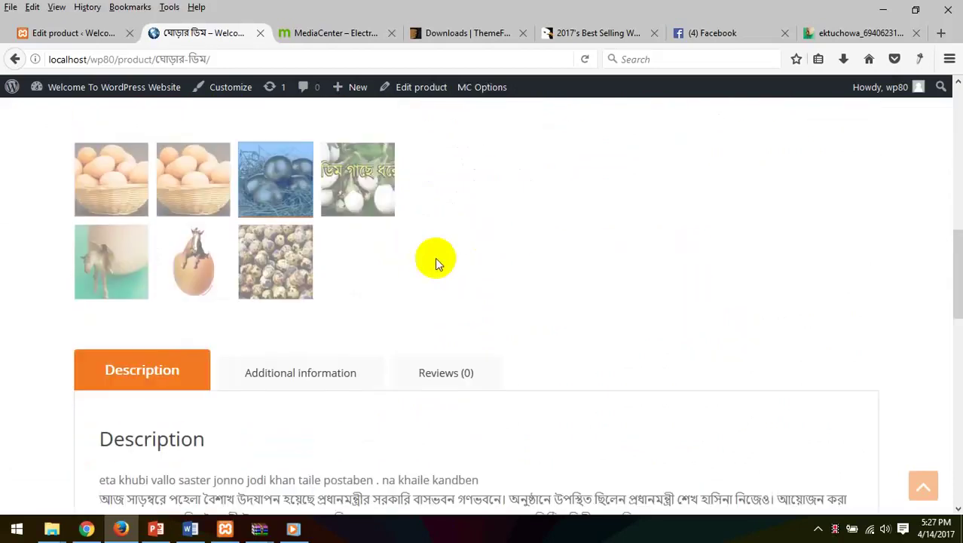
Show the speckled-egg photo from the product gallery as the main image and examine it beside the product details
left_click(275, 261)
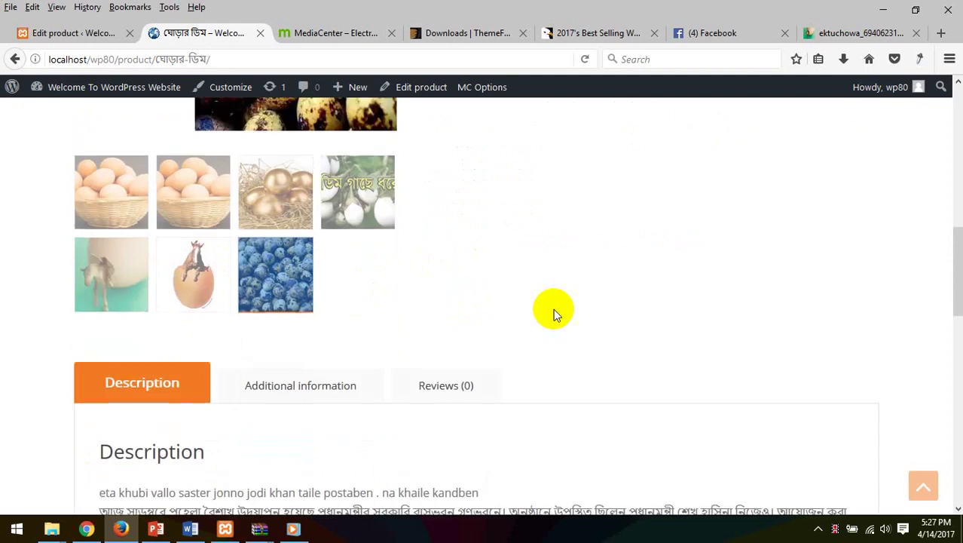
scroll(553, 308, "up", 5)
scroll(188, 324, "up", 3)
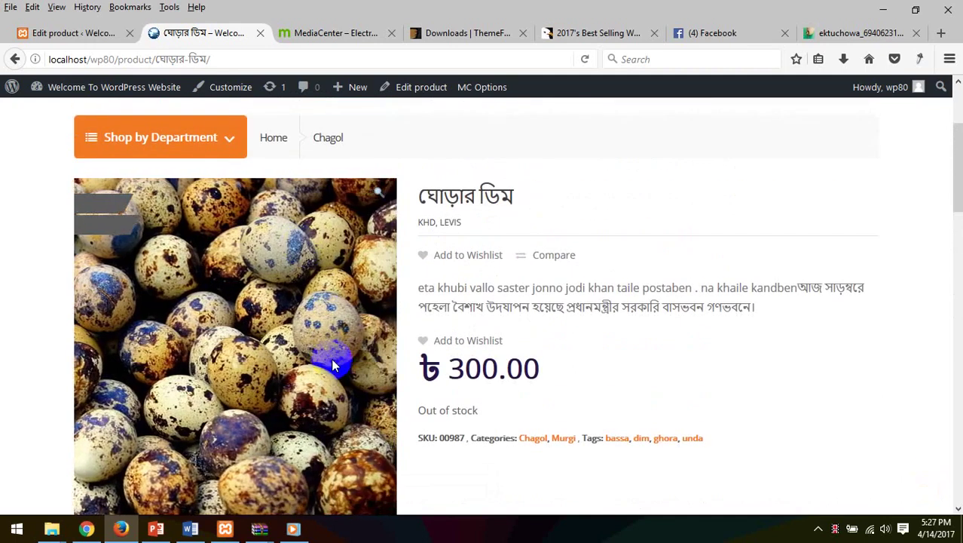
scroll(316, 405, "down", 1)
scroll(317, 406, "down", 2)
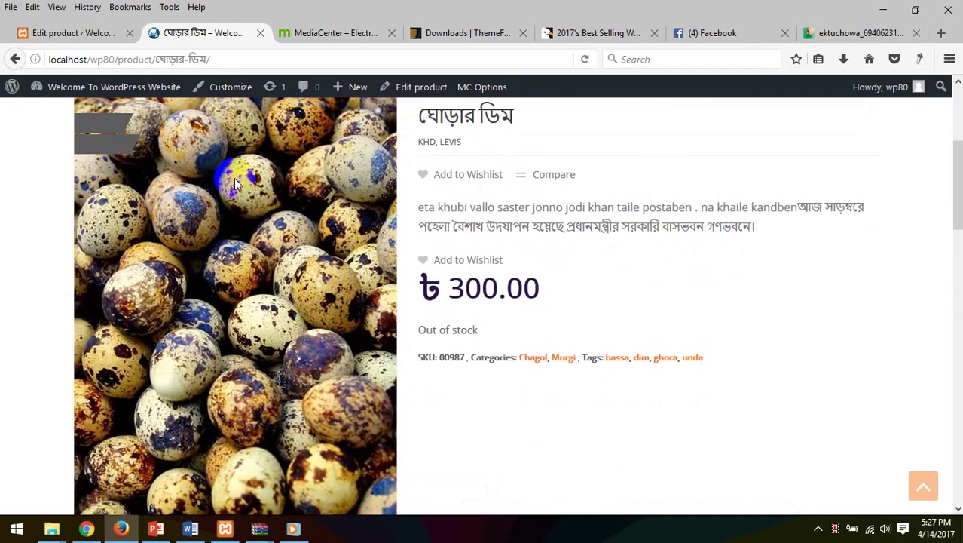
scroll(456, 245, "up", 3)
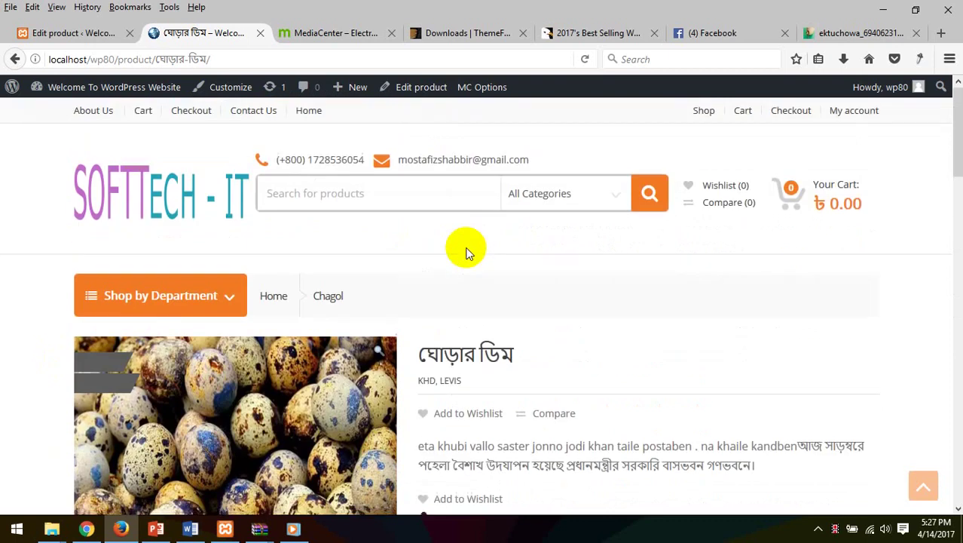
scroll(422, 264, "down", 1)
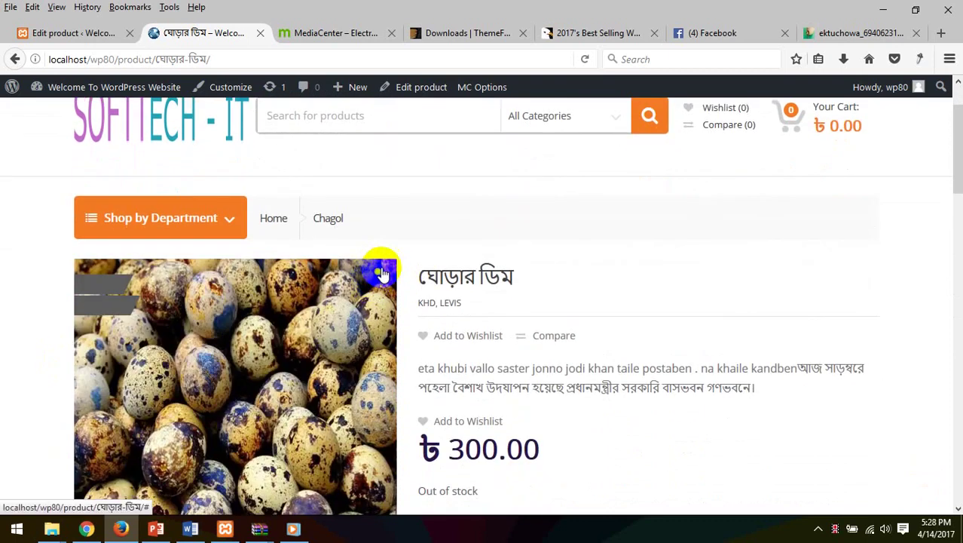
View the speckled-egg photo enlarged in the image viewer, close it and look over the product page again
left_click(381, 270)
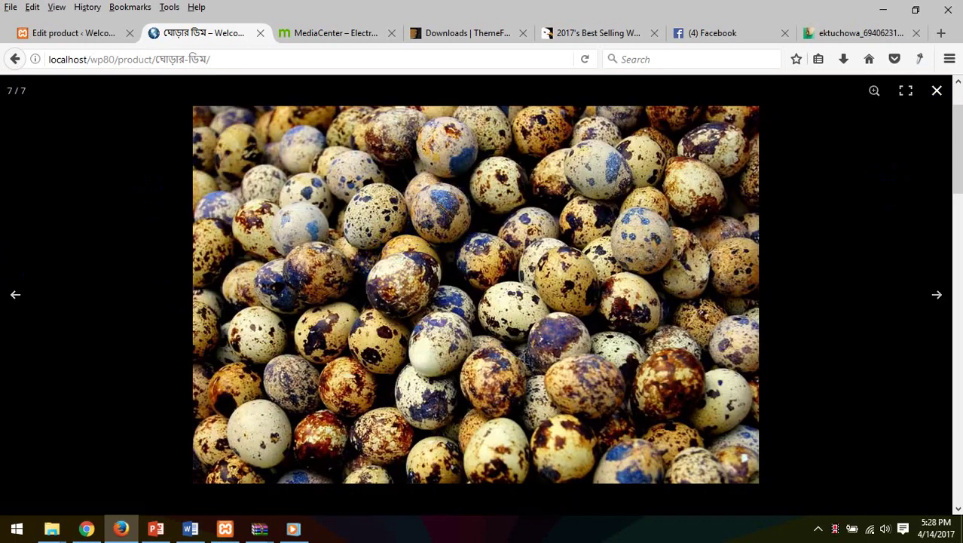
left_click(937, 91)
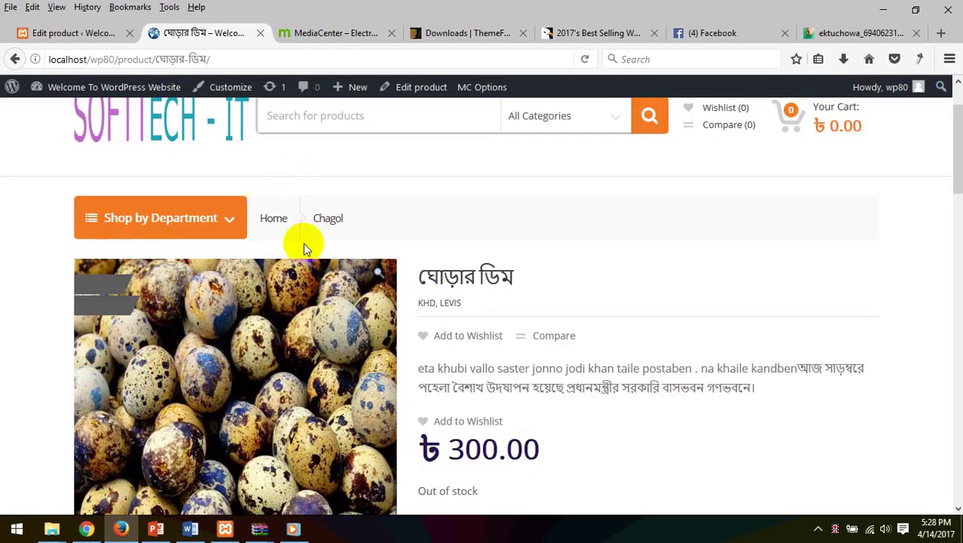
scroll(351, 262, "down", 3)
scroll(352, 262, "up", 1)
Switch to the product editing browser tab and open the Installed Plugins page in a new tab
left_click(76, 33)
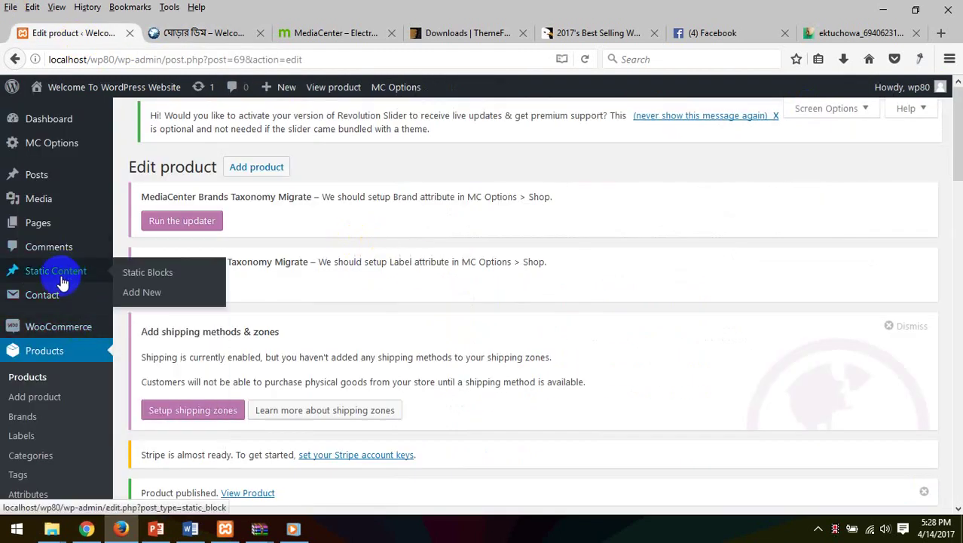
mouse_move(58, 229)
scroll(52, 256, "down", 3)
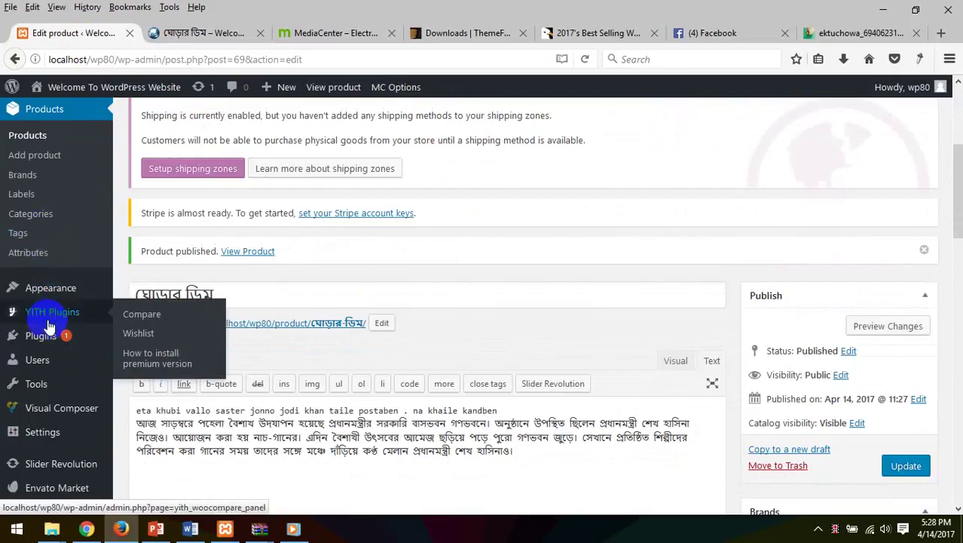
mouse_move(46, 333)
right_click(149, 340)
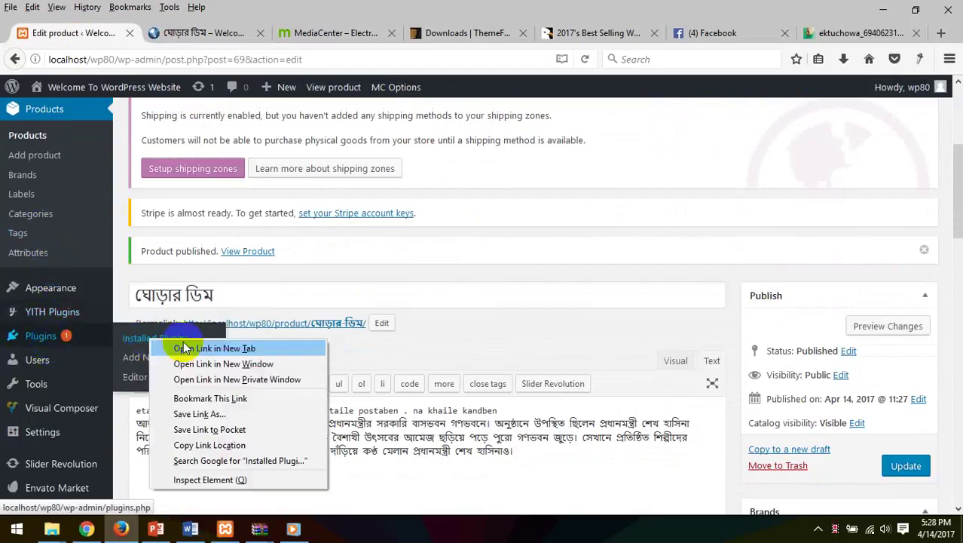
left_click(189, 347)
left_click(180, 36)
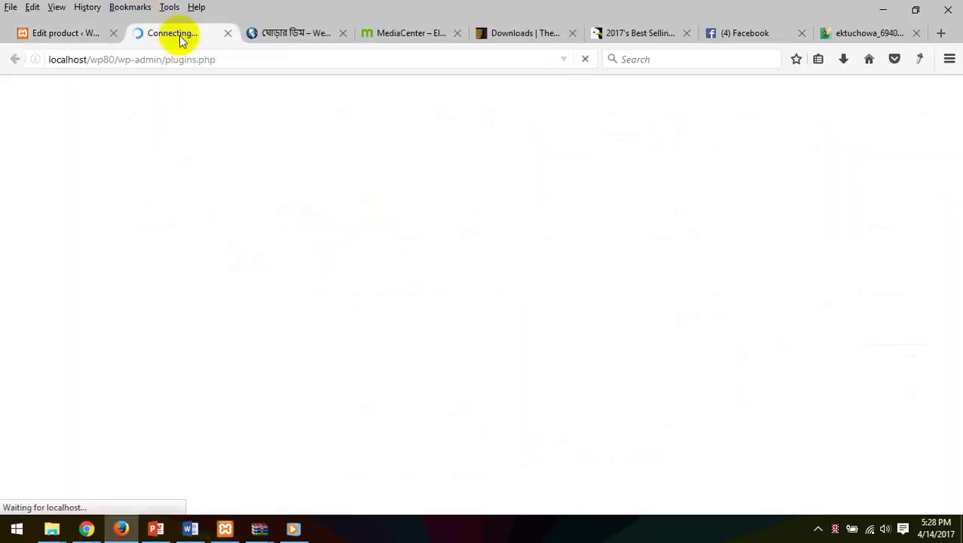
left_click(95, 37)
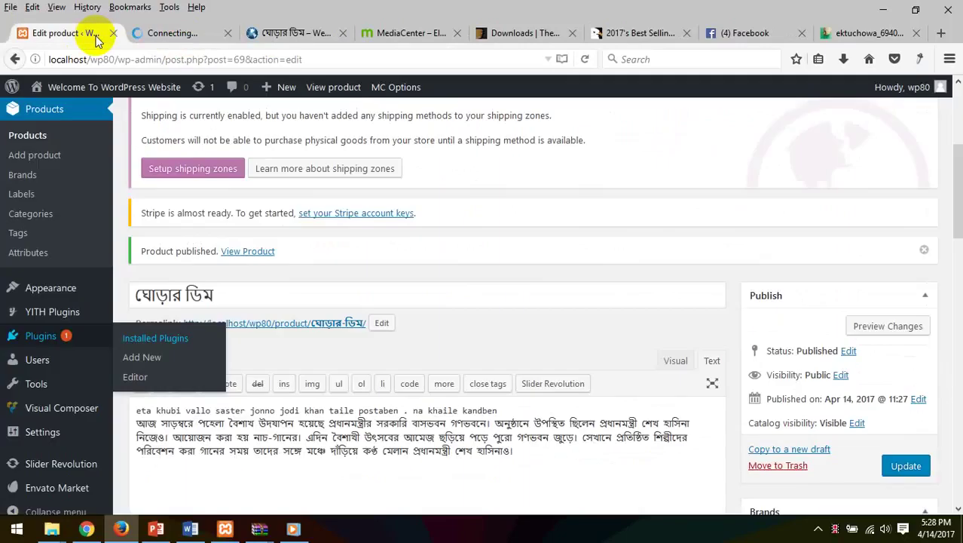
left_click(158, 35)
Look through the installed plugins and dismiss the "Add shipping methods & zones" notice
scroll(278, 272, "down", 4)
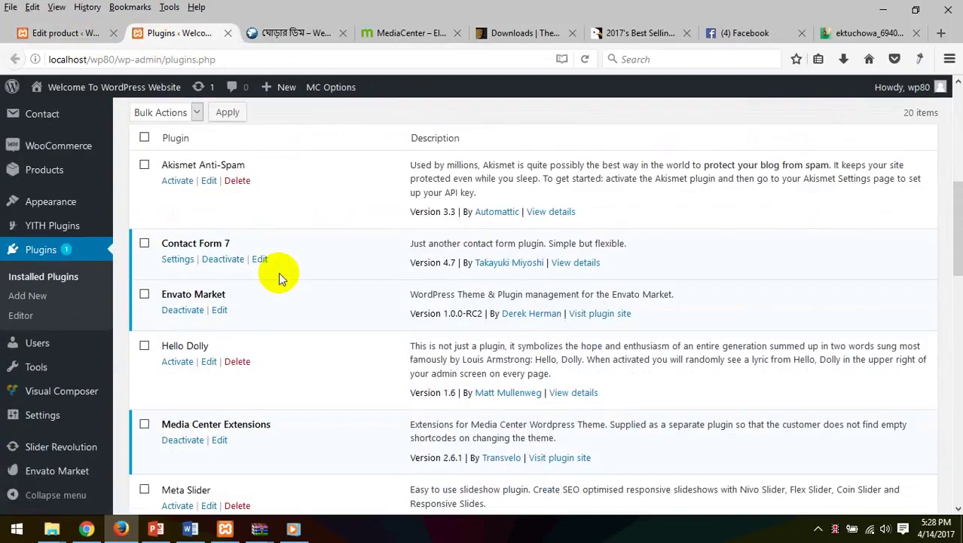
scroll(264, 242, "up", 3)
scroll(264, 243, "up", 2)
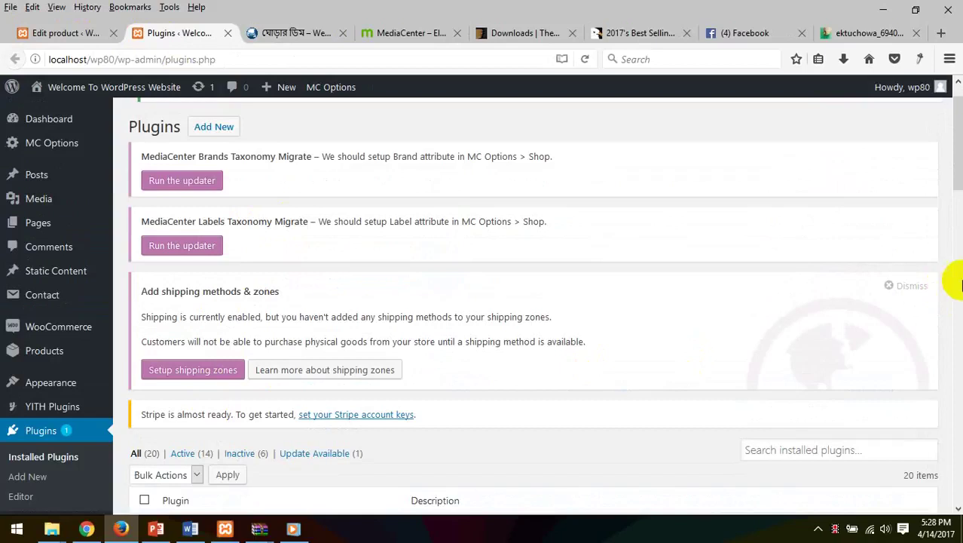
left_click(898, 285)
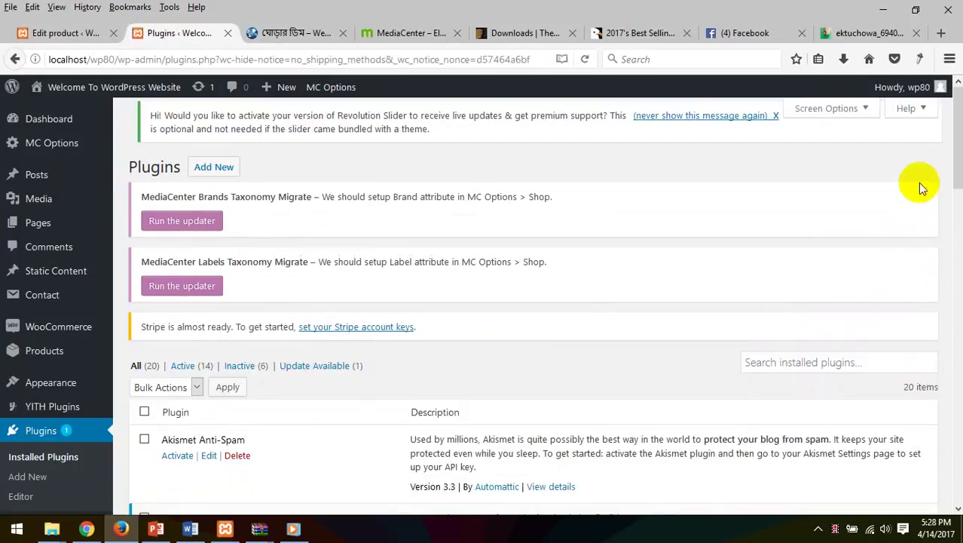
Open the page for adding new plugins and search the directory for "wp zoom"
scroll(222, 228, "down", 3)
scroll(254, 245, "up", 2)
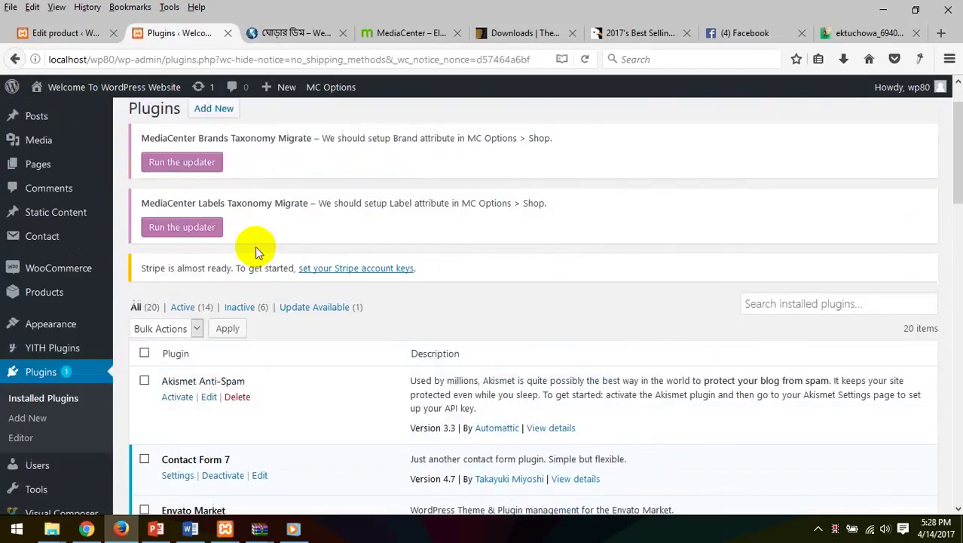
scroll(255, 246, "up", 1)
left_click(216, 167)
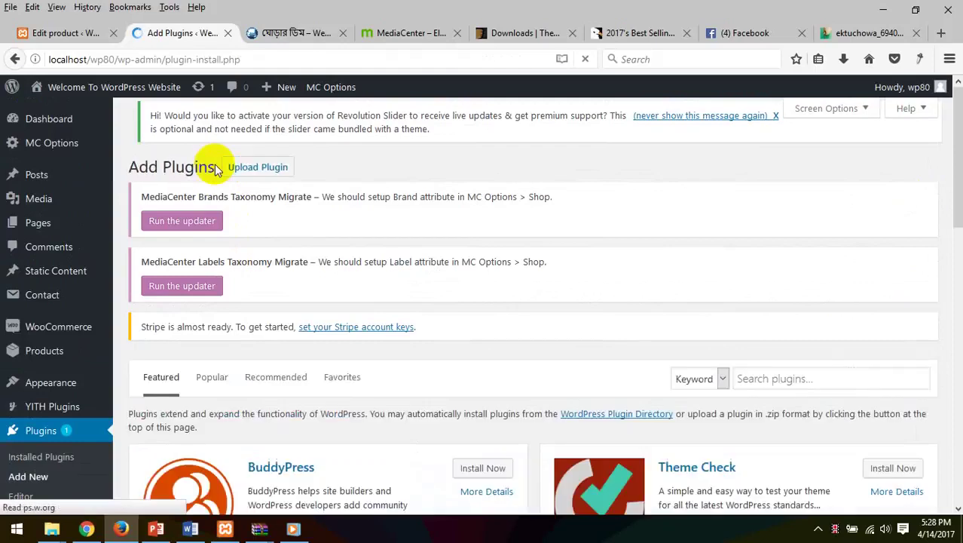
left_click(783, 378)
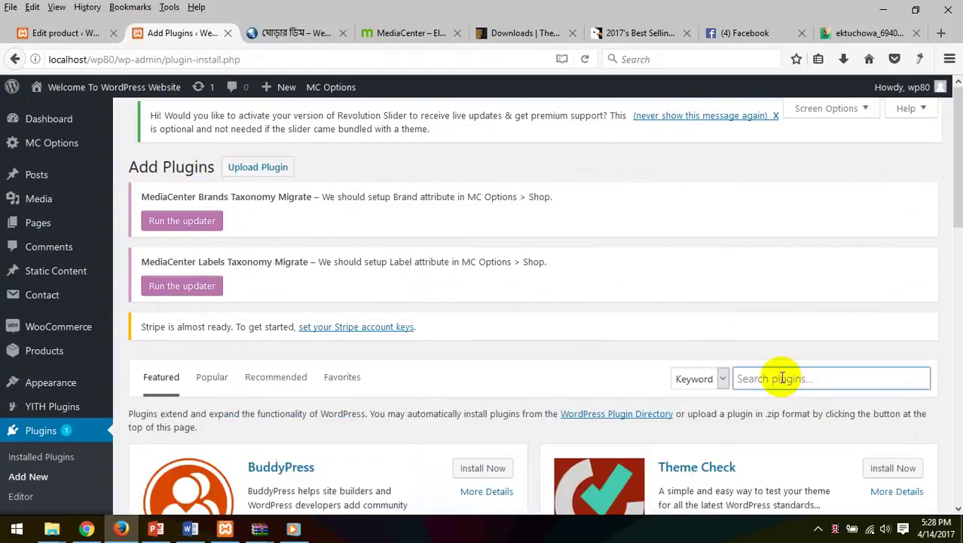
type("wp zoom")
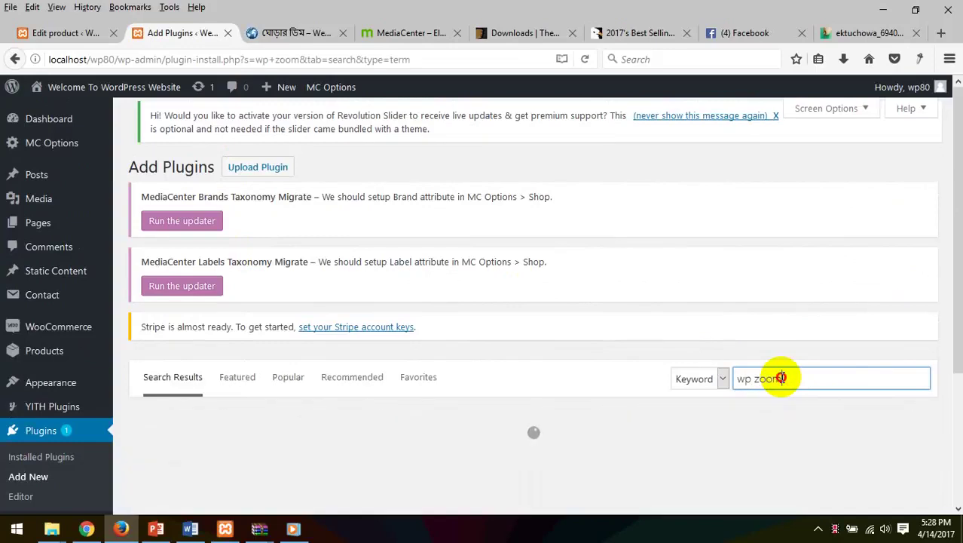
double_click(746, 378)
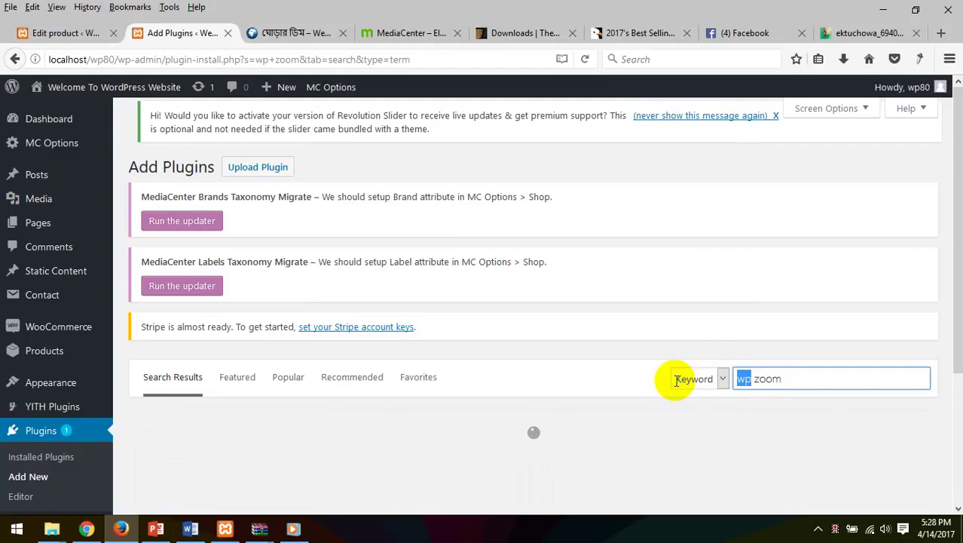
type("co")
key("BackSpace")
key("BackSpace")
type("wooommerce")
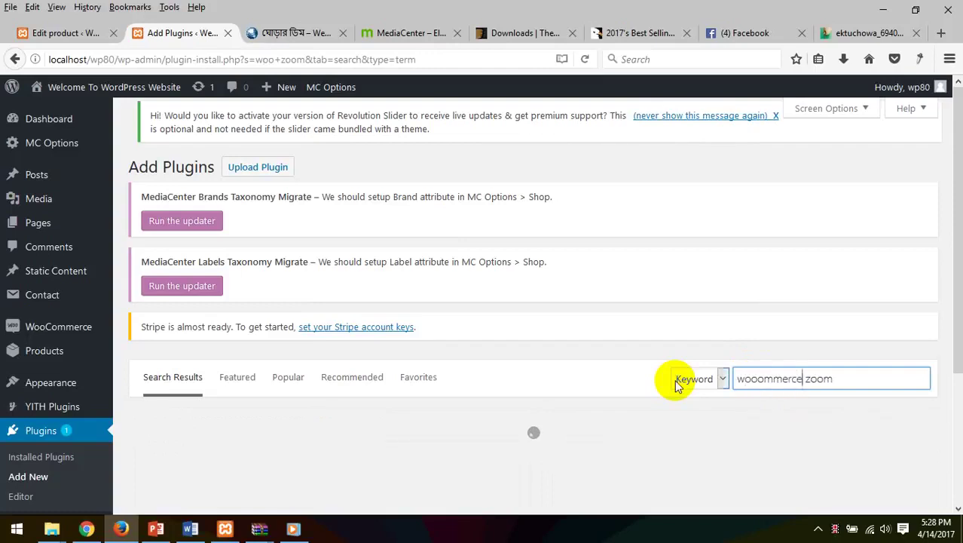
scroll(692, 354, "down", 3)
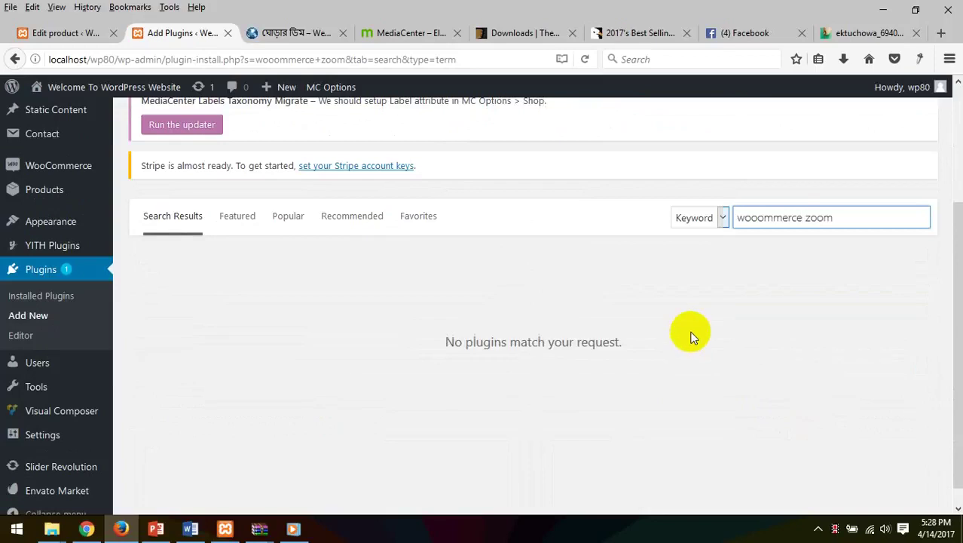
left_click(762, 218)
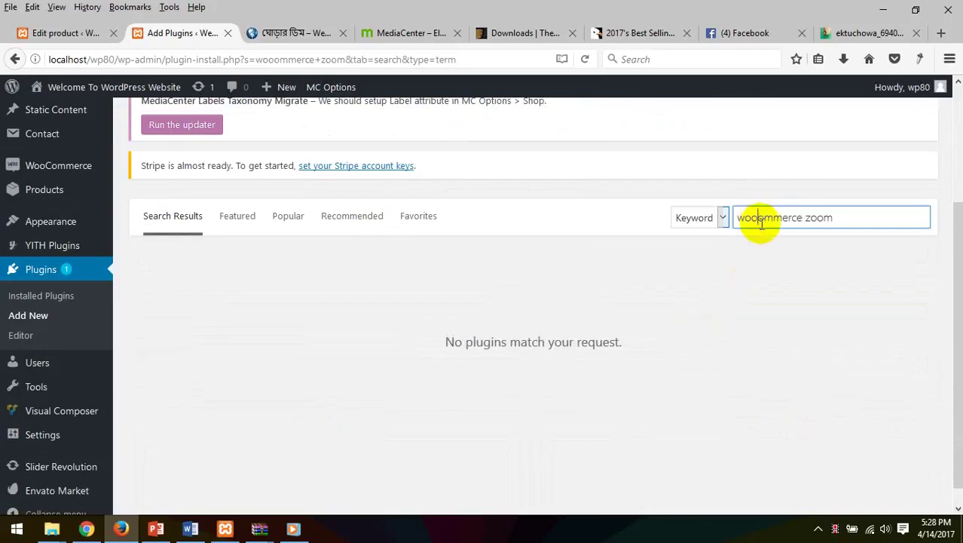
key("BackSpace")
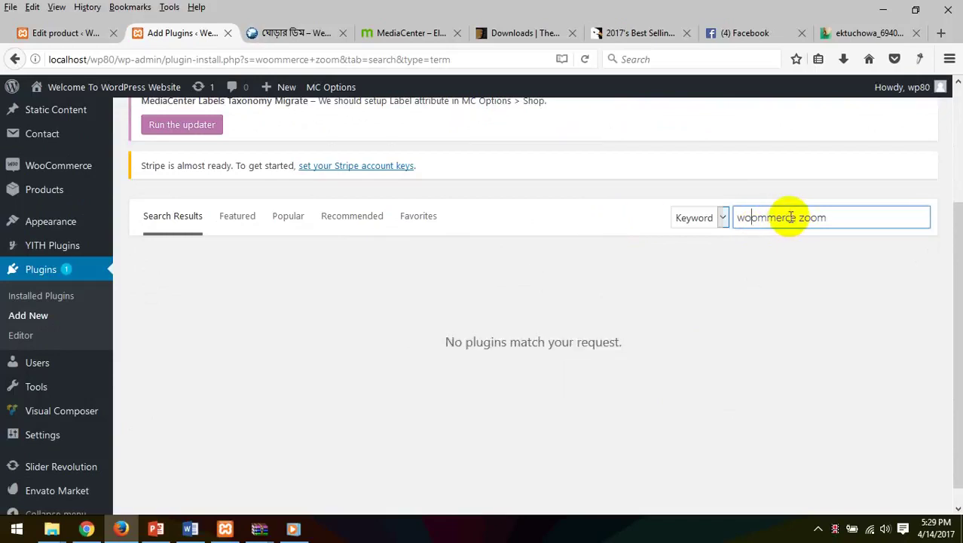
key("Right")
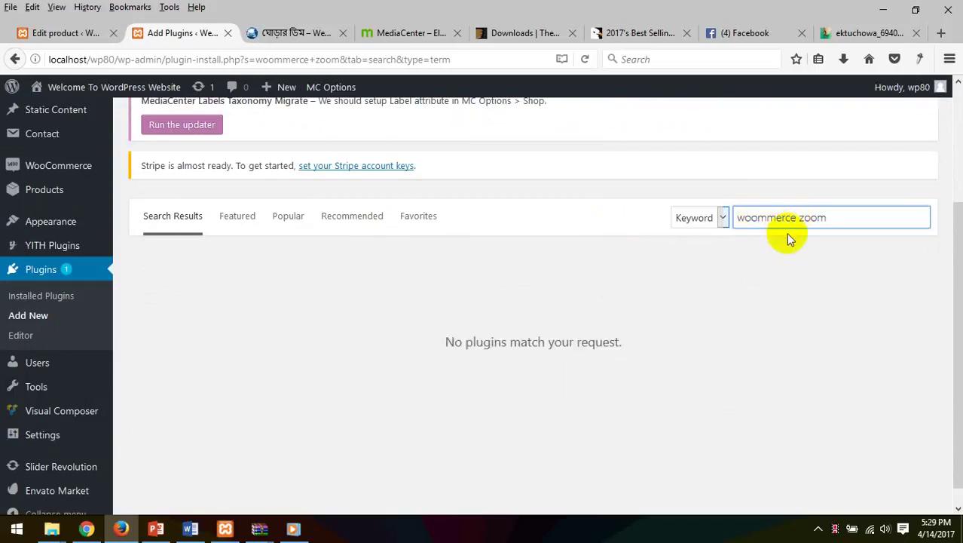
type("c")
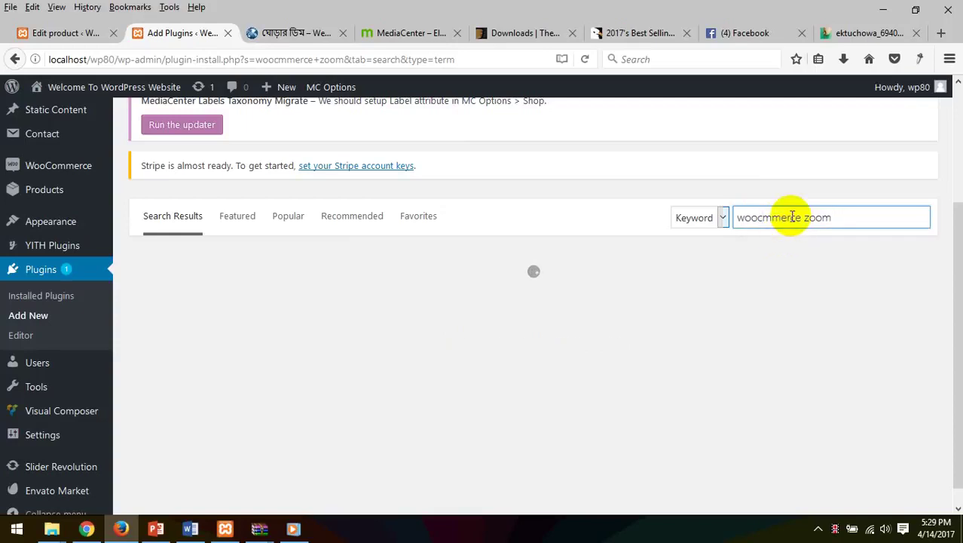
type("oerc")
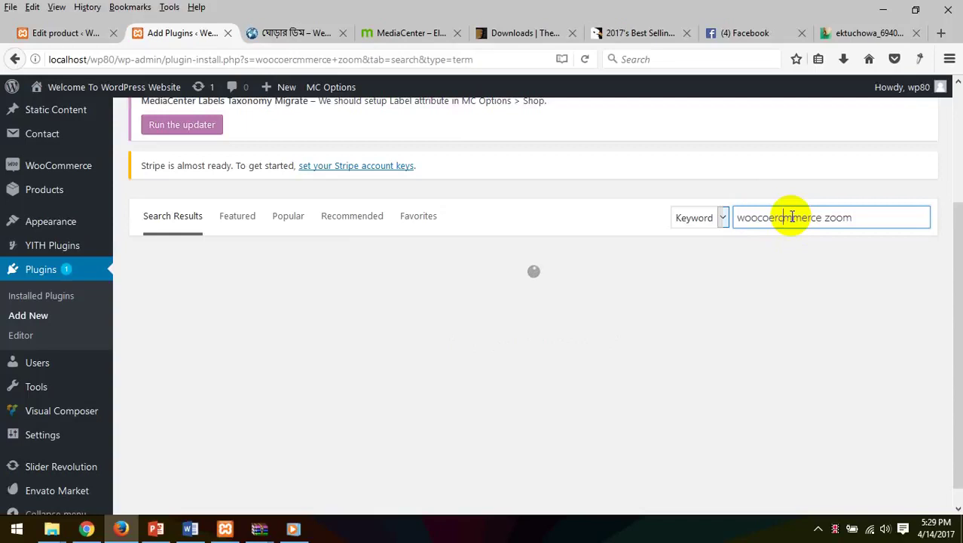
Replace the plugin search term with "woocommerce zoom"
left_click_drag(858, 218, 600, 213)
type("w")
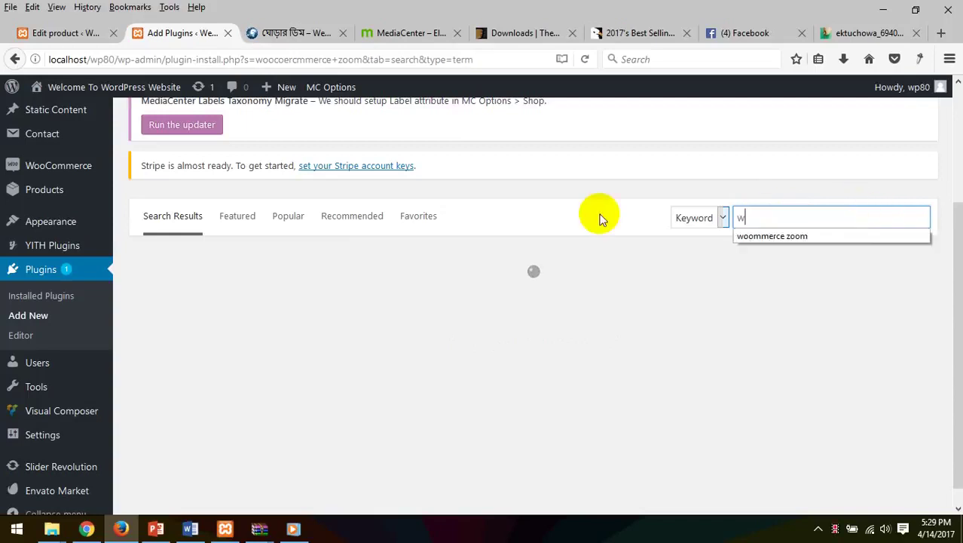
type("oocommerc")
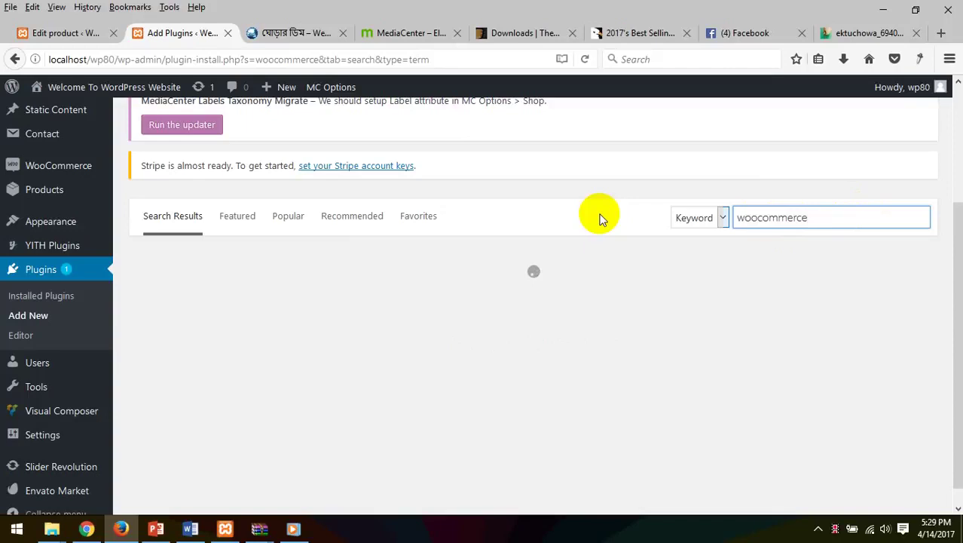
type("e")
type(" z")
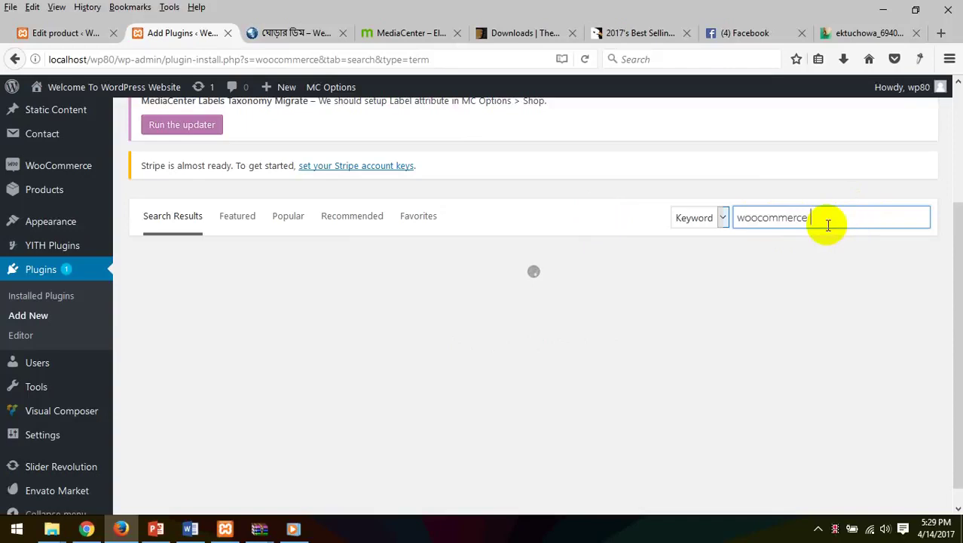
type("oom")
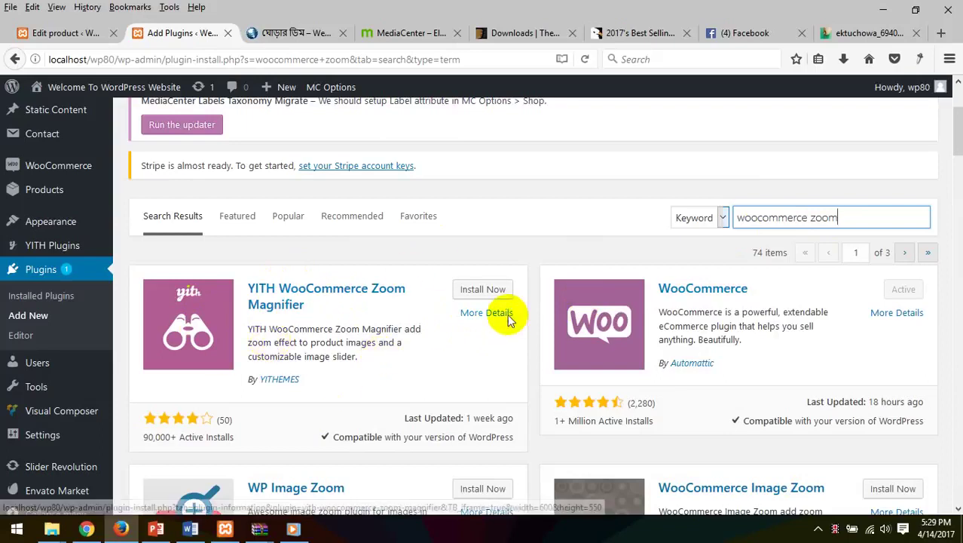
Install and activate the YITH WooCommerce Zoom Magnifier plugin
left_click(476, 276)
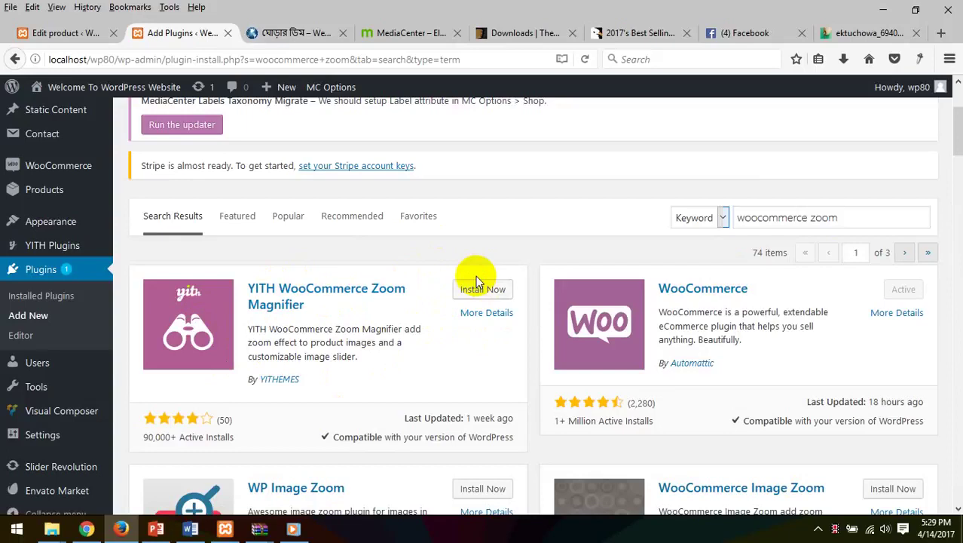
left_click(483, 287)
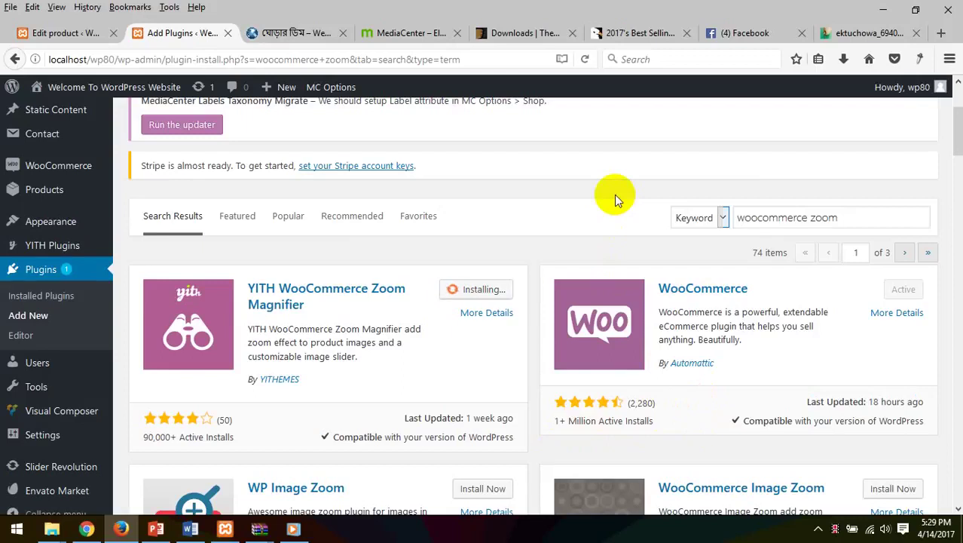
scroll(614, 195, "down", 3)
scroll(614, 194, "up", 4)
scroll(615, 195, "up", 1)
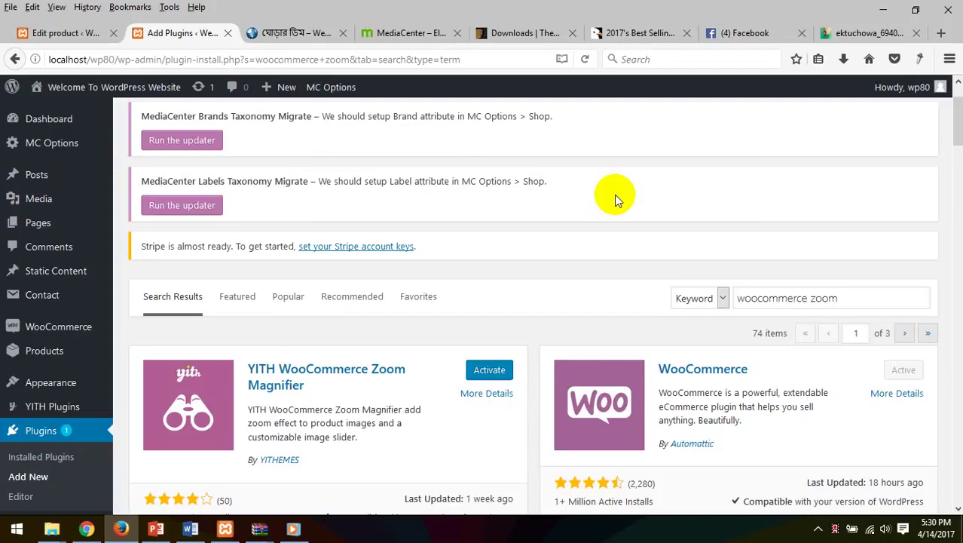
left_click(483, 370)
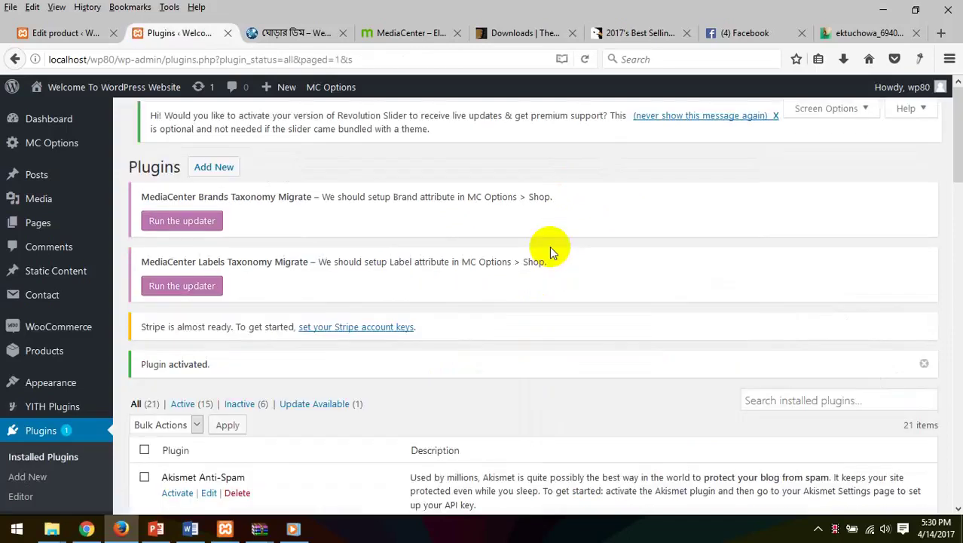
Reload the product's storefront page and try the image zoom on the main photo and the golden eggs gallery photo
scroll(316, 275, "down", 6)
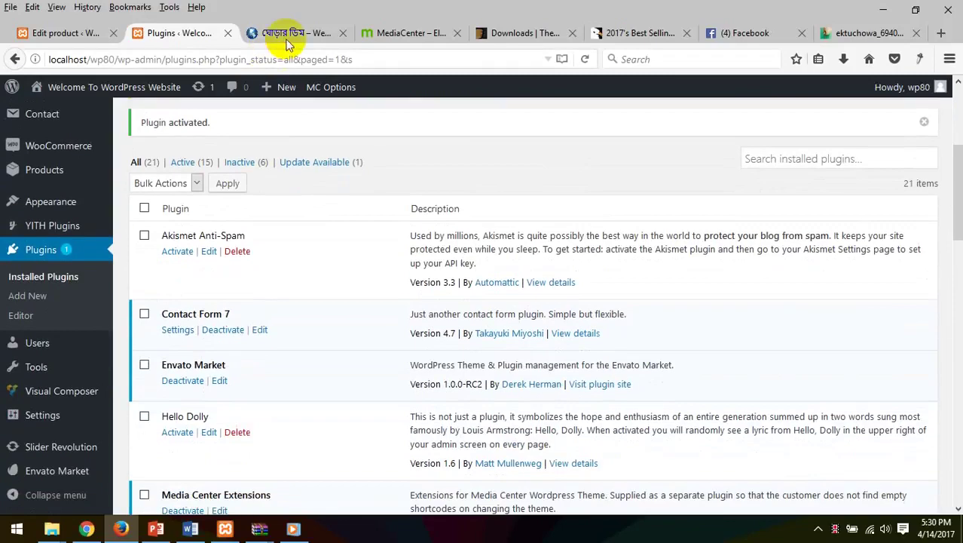
left_click(290, 33)
right_click(9, 280)
left_click(88, 292)
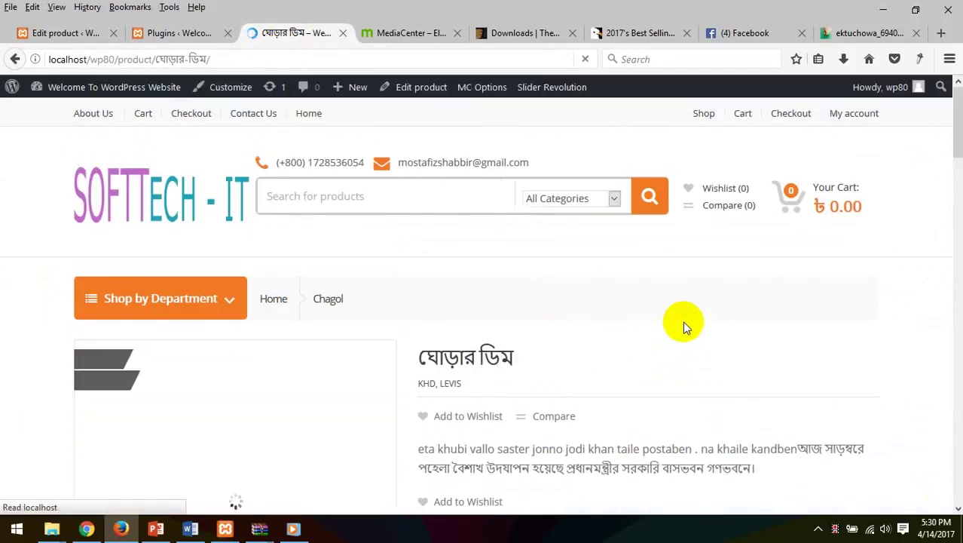
scroll(683, 321, "down", 4)
mouse_move(338, 387)
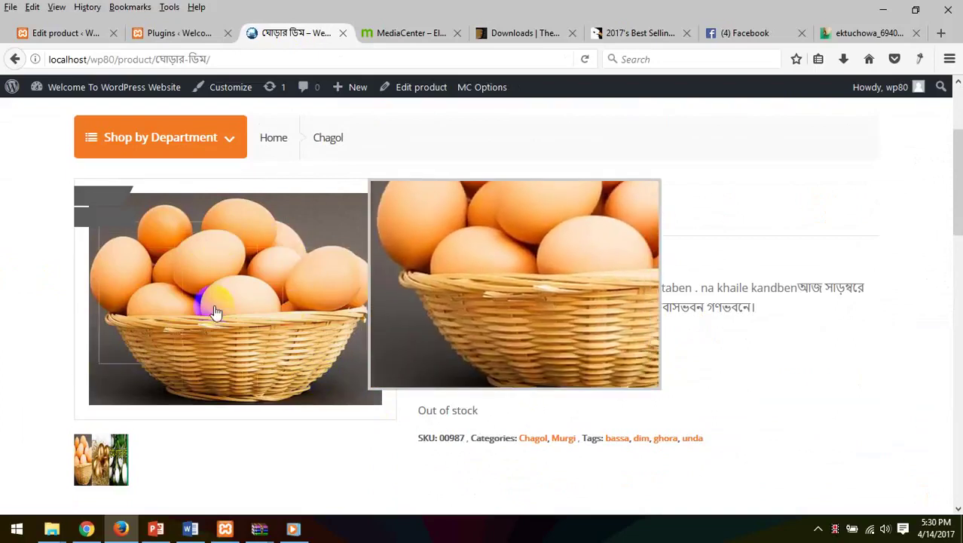
scroll(166, 324, "down", 4)
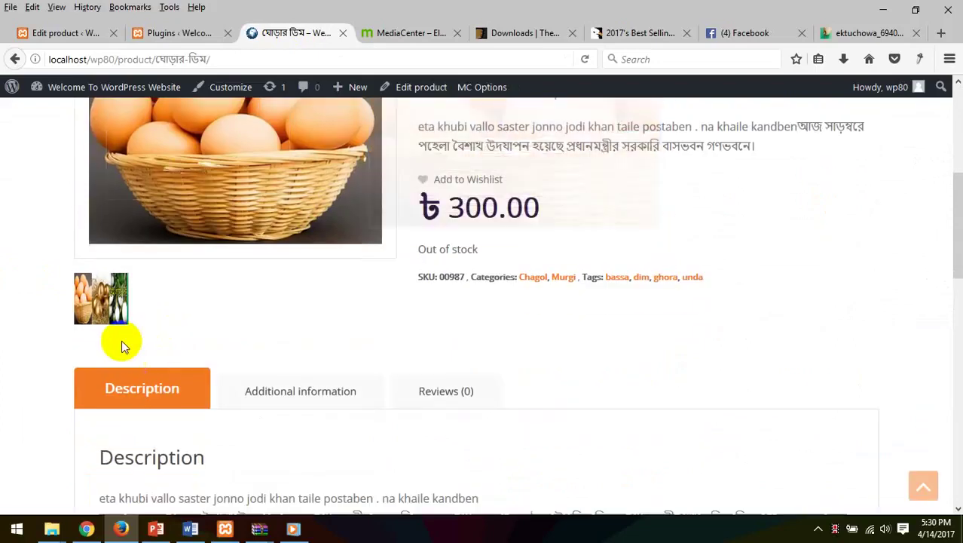
left_click(101, 304)
scroll(370, 377, "up", 4)
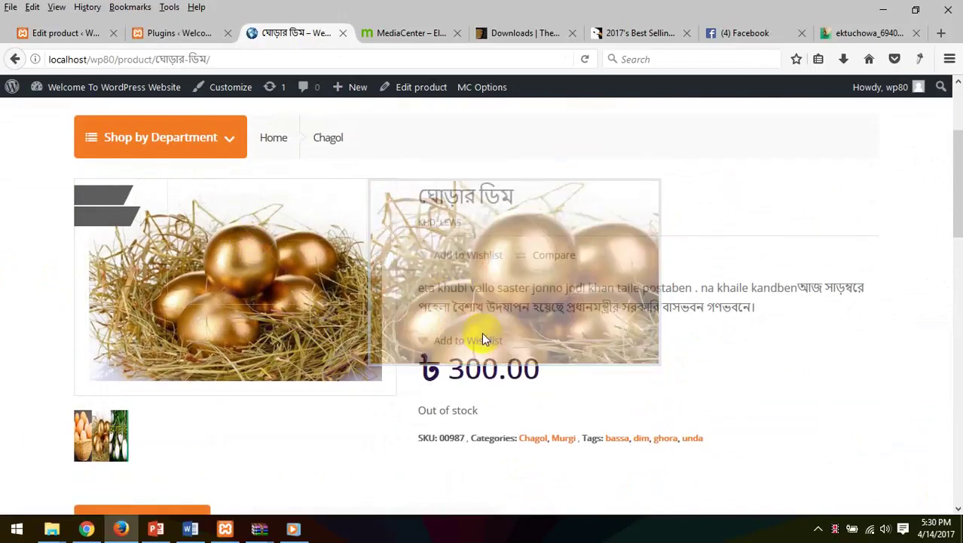
Open the reviews section of the product page and choose a one-star rating
scroll(582, 343, "down", 5)
scroll(316, 325, "down", 4)
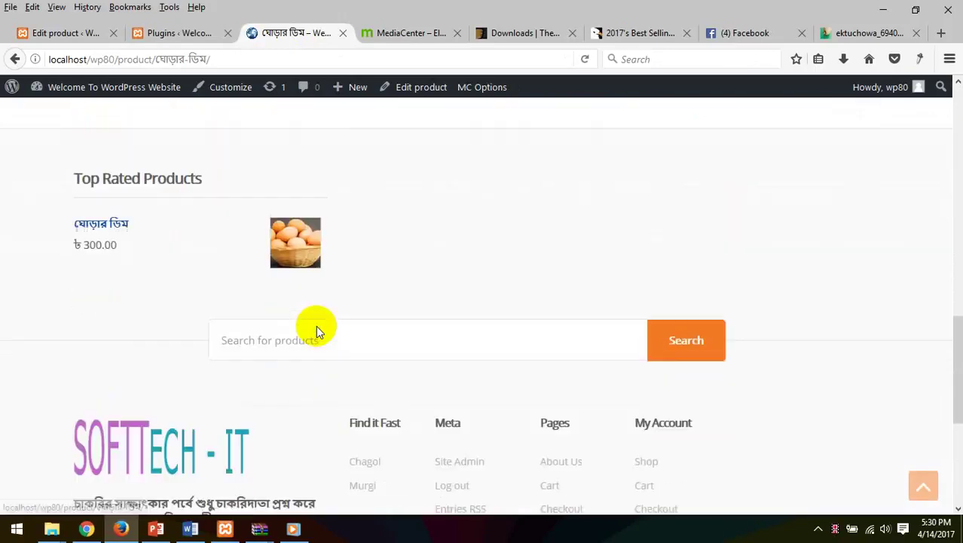
scroll(316, 325, "up", 4)
scroll(316, 325, "up", 2)
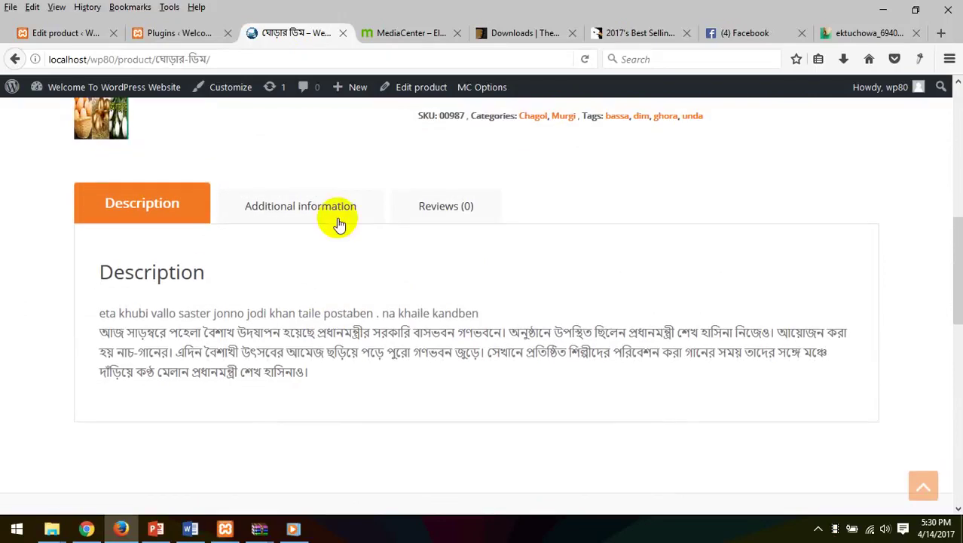
left_click(449, 213)
scroll(251, 326, "down", 3)
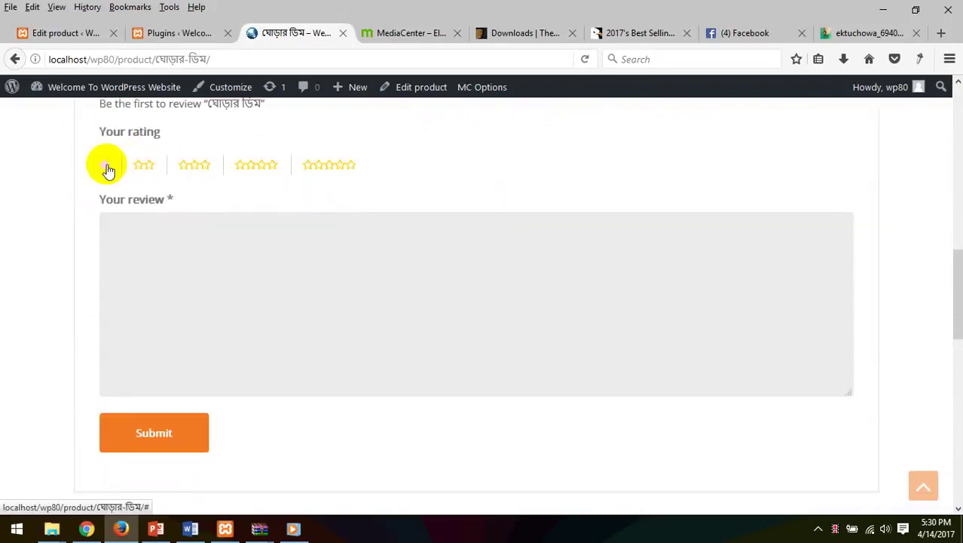
left_click(107, 169)
Write and submit the review "ami ekta pocha paisi keu vuleo kinben na dimer modde lengra ghora chilo"
left_click(319, 280)
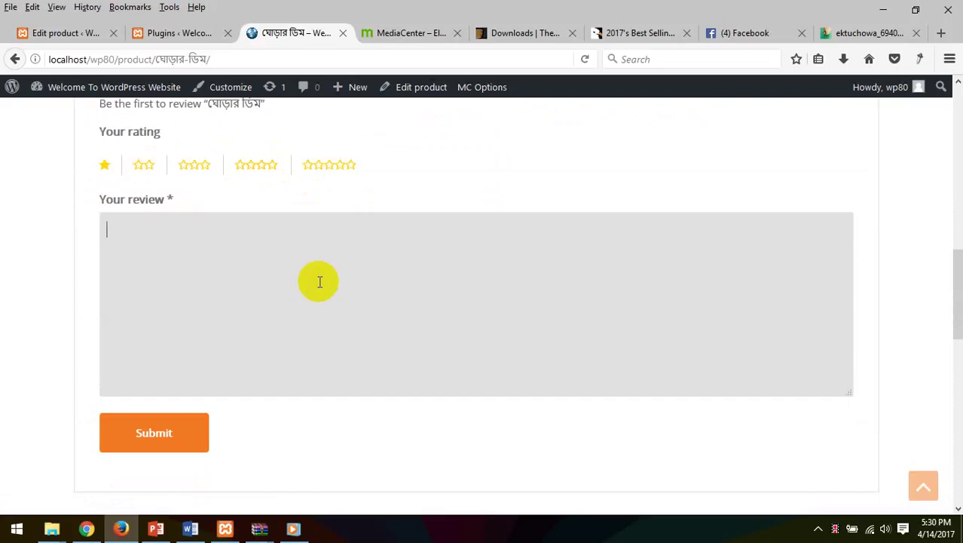
type("ami ekta po")
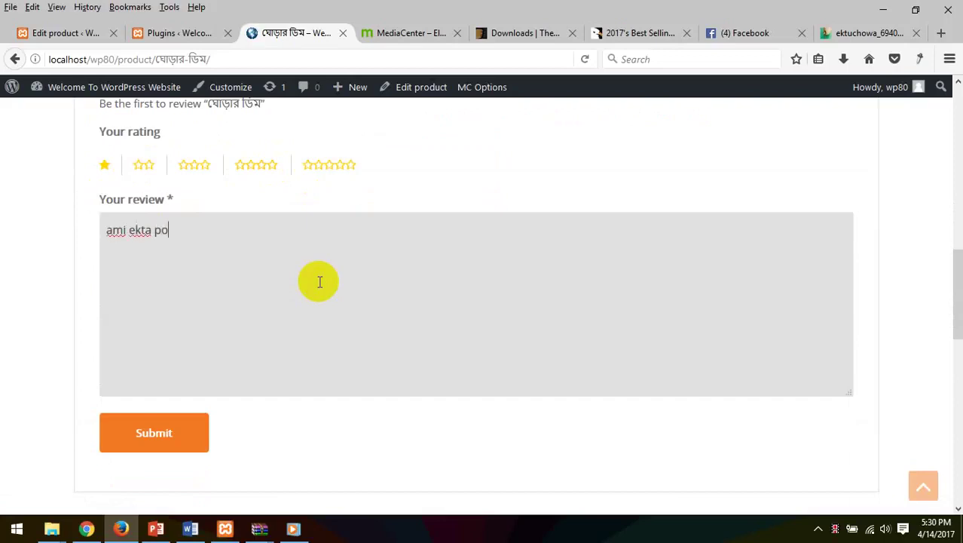
type("cha paisi")
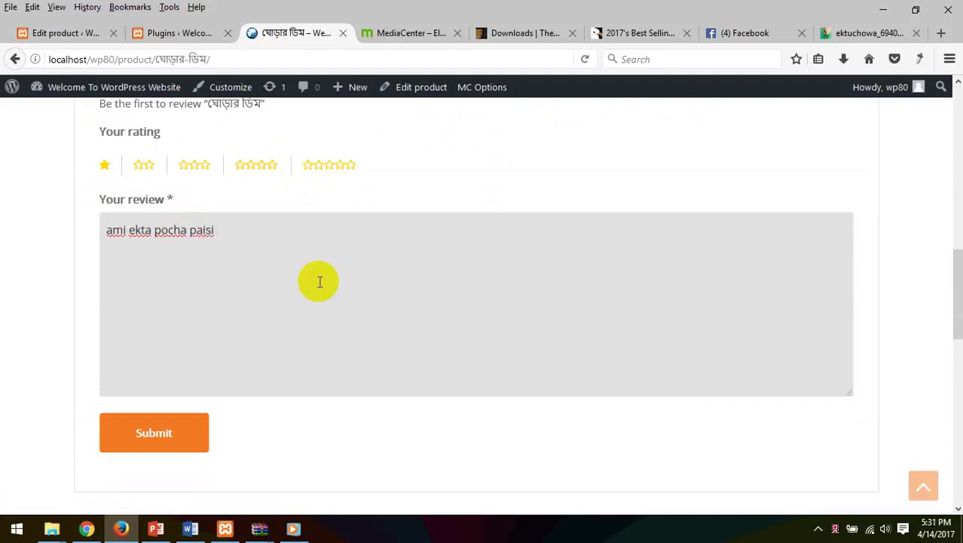
type(" keu vuleo kinben na ")
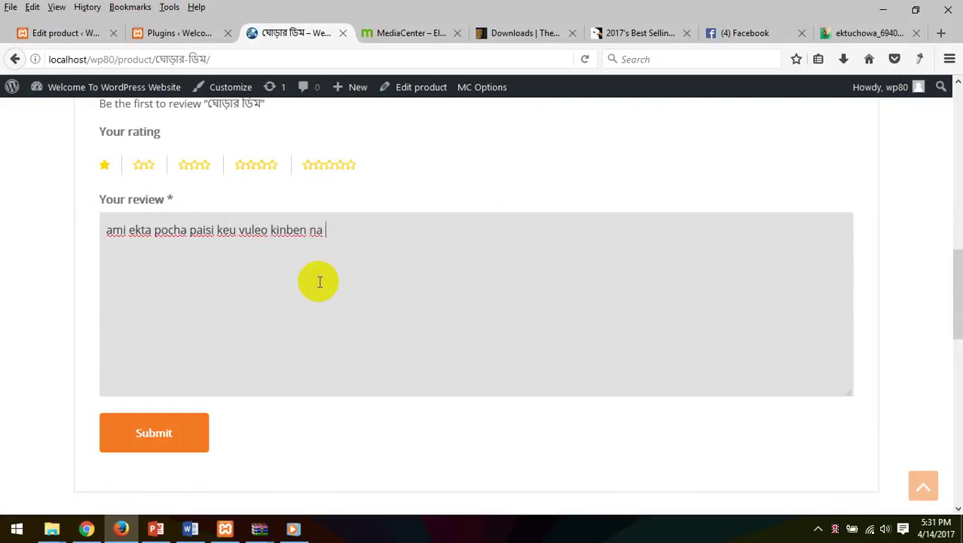
type("dimenr")
key("BackSpace")
key("BackSpace")
type("r modde ")
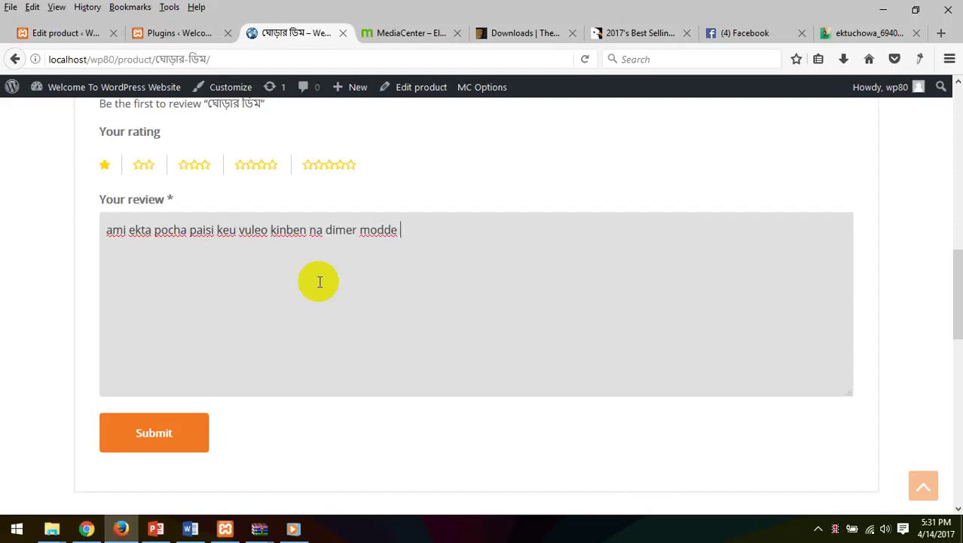
type("lengra ghora c")
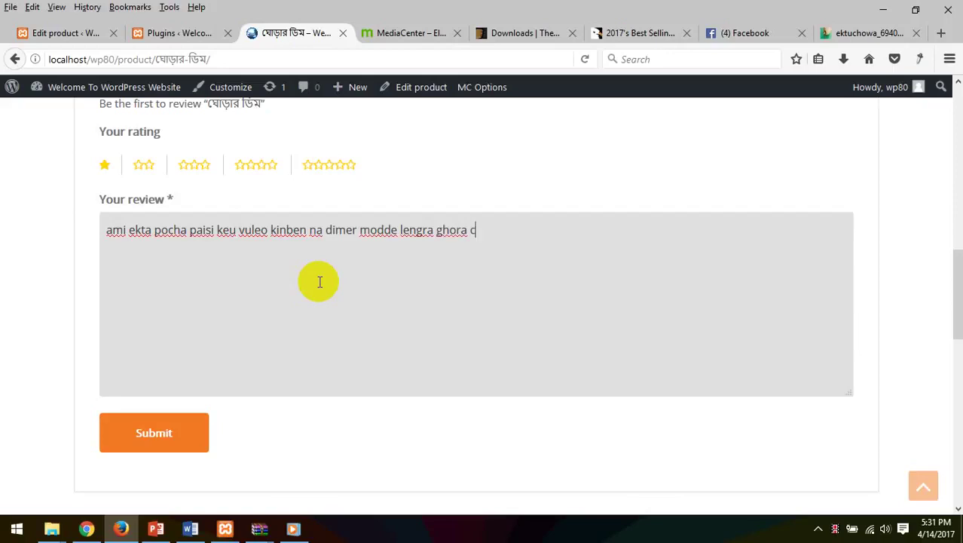
type("hilo")
left_click(142, 446)
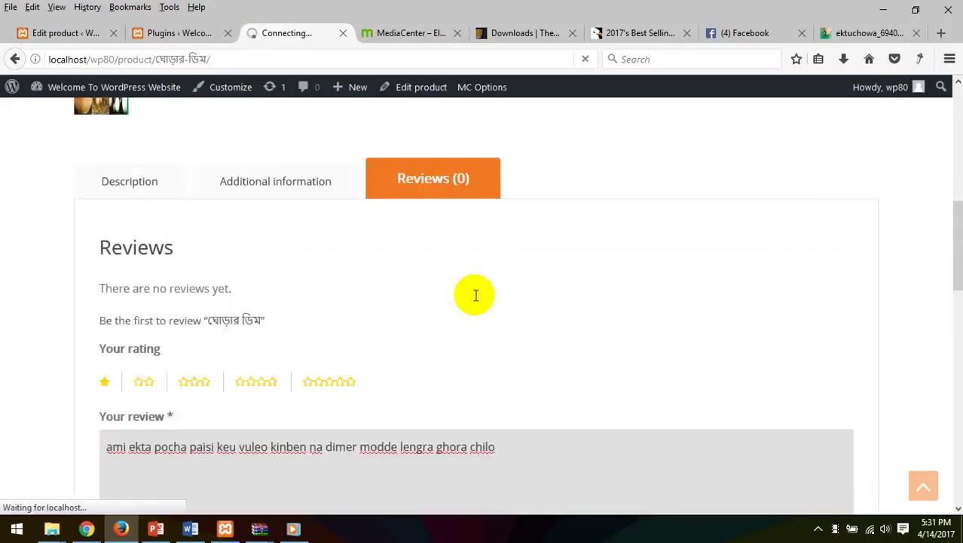
left_click(475, 298)
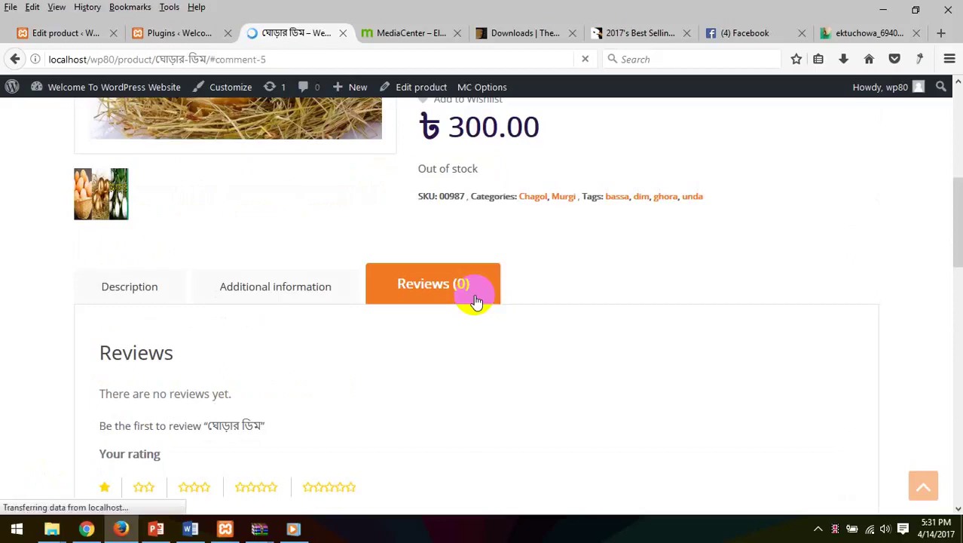
Examine the submitted review and its star rating on the product page
scroll(474, 298, "down", 5)
scroll(475, 294, "up", 8)
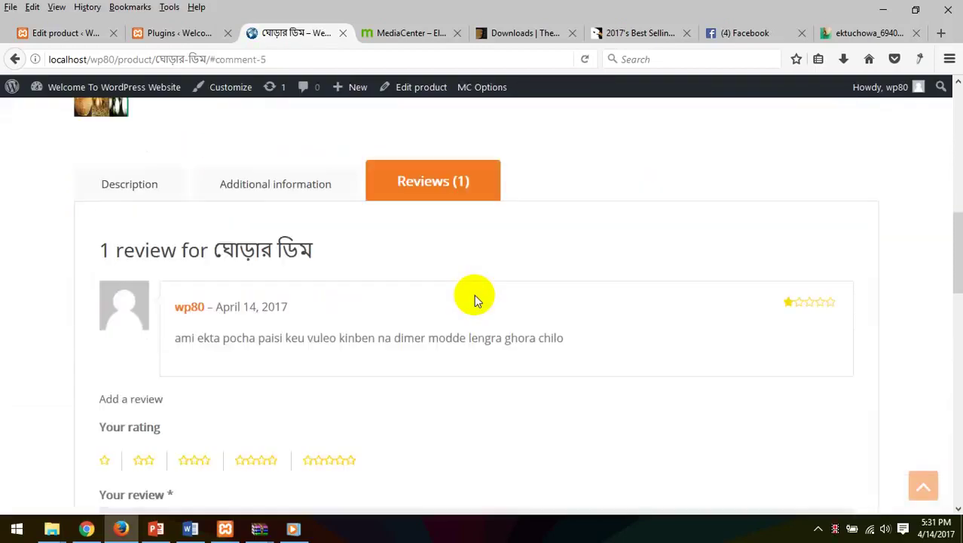
scroll(474, 294, "down", 1)
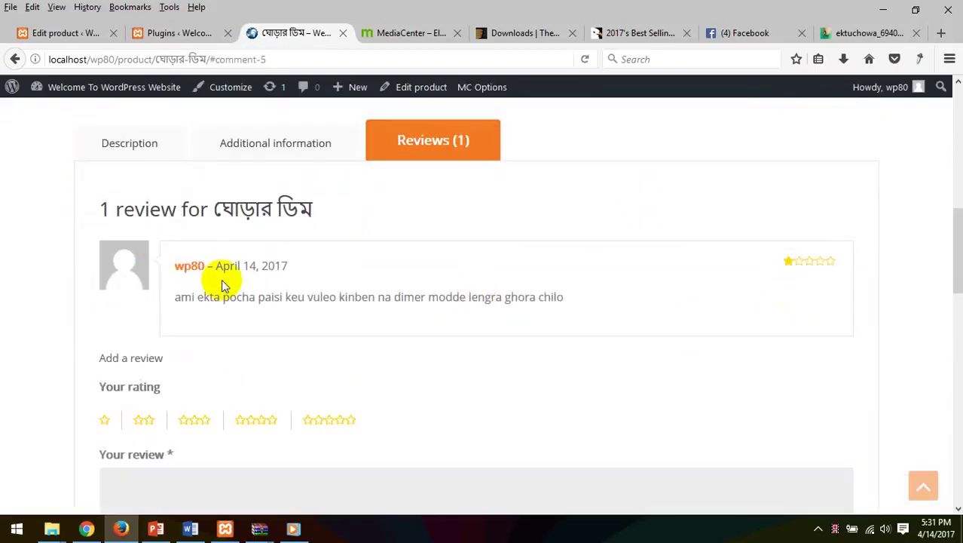
scroll(252, 282, "up", 5)
scroll(252, 280, "down", 4)
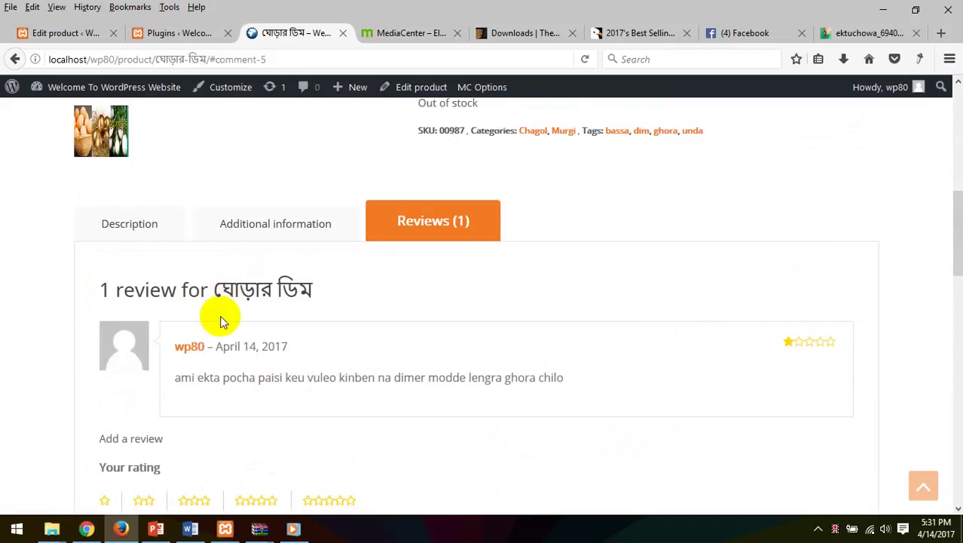
Return to the product's edit page and reload it
left_click(81, 33)
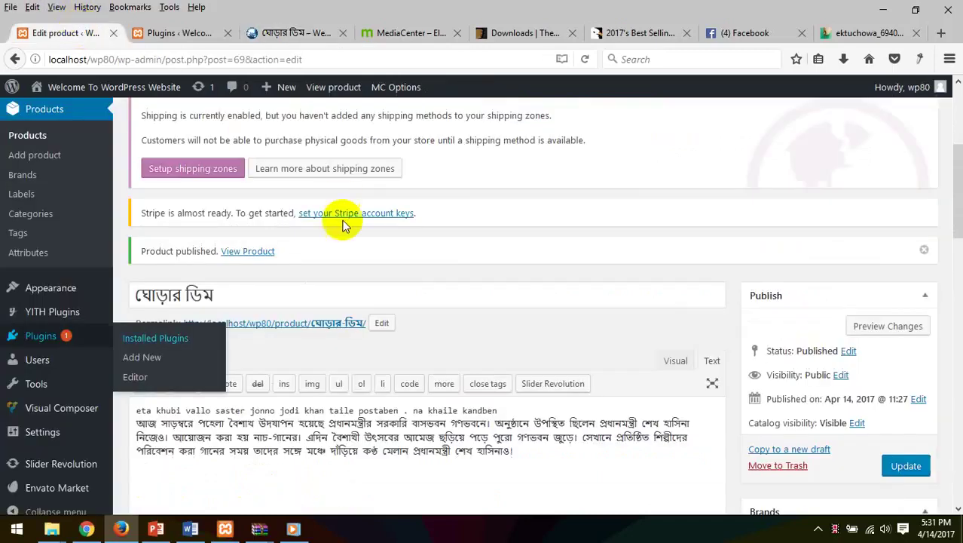
right_click(452, 260)
left_click(538, 269)
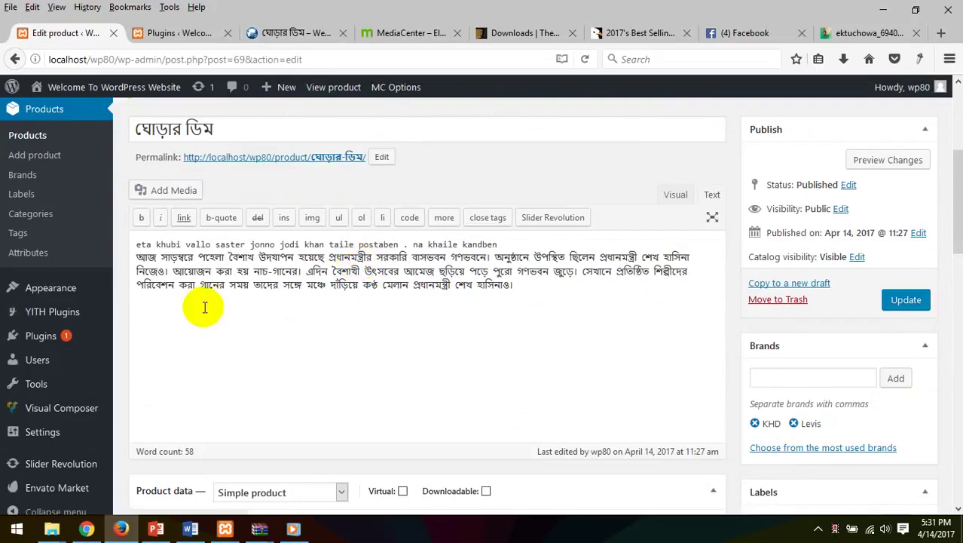
Change the product type to Variable product and update the product
scroll(205, 306, "down", 3)
mouse_move(76, 319)
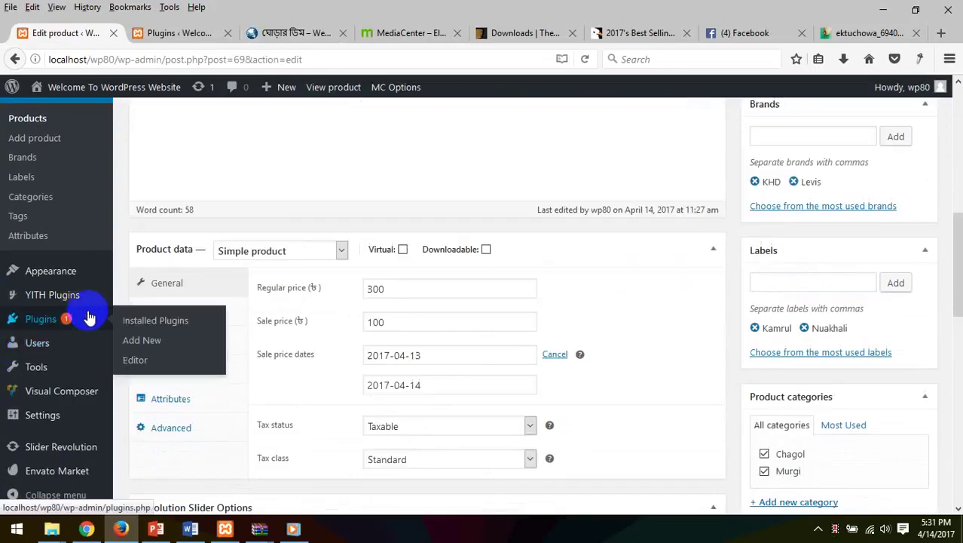
scroll(474, 343, "up", 10)
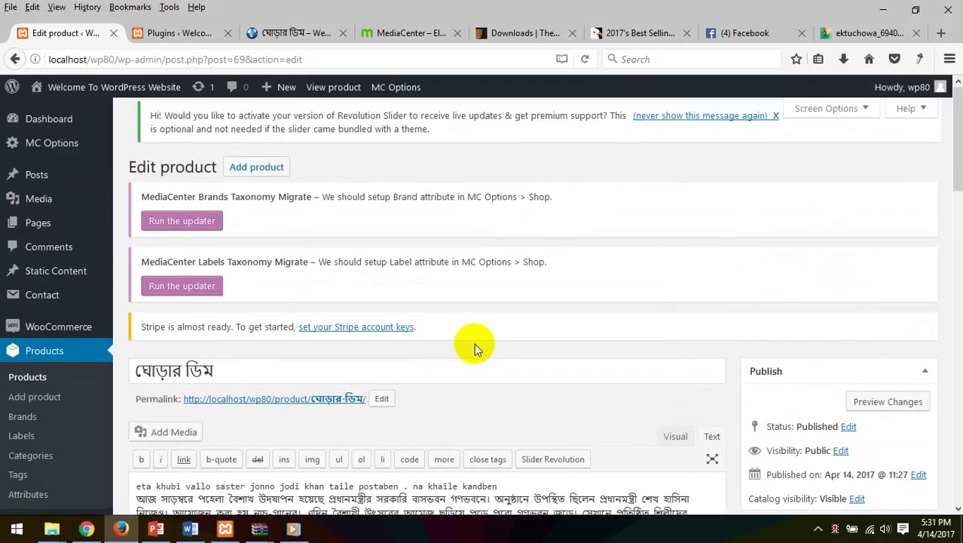
scroll(474, 343, "down", 15)
scroll(372, 315, "up", 2)
scroll(372, 315, "up", 3)
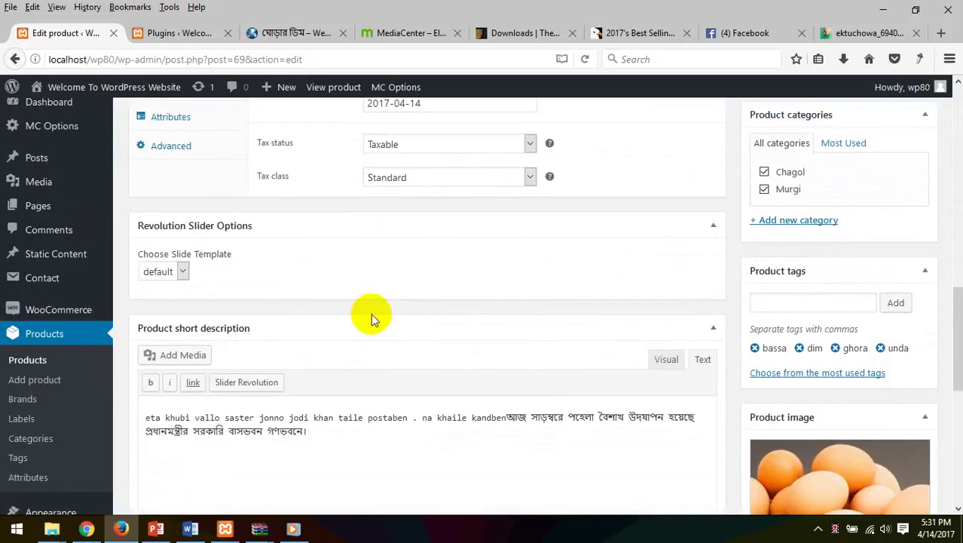
scroll(333, 260, "up", 1)
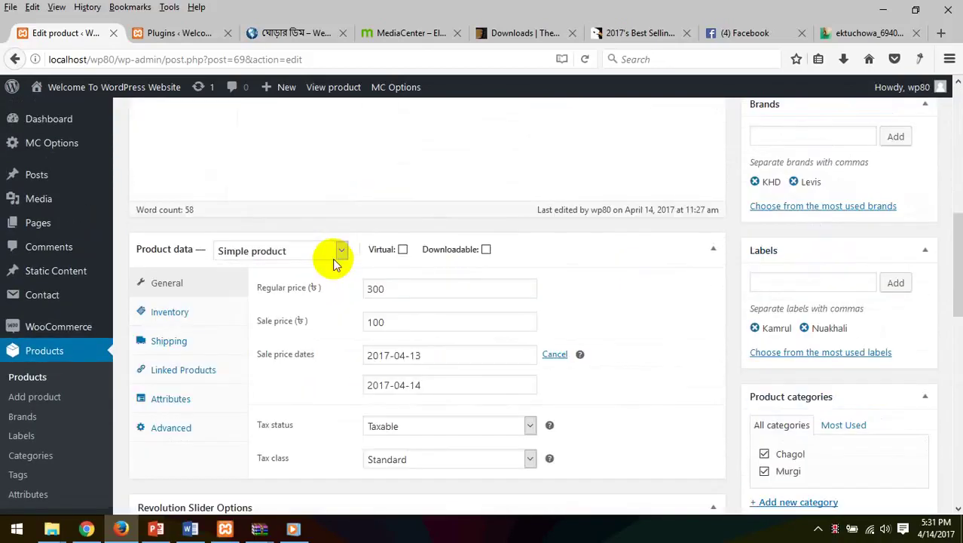
left_click(254, 251)
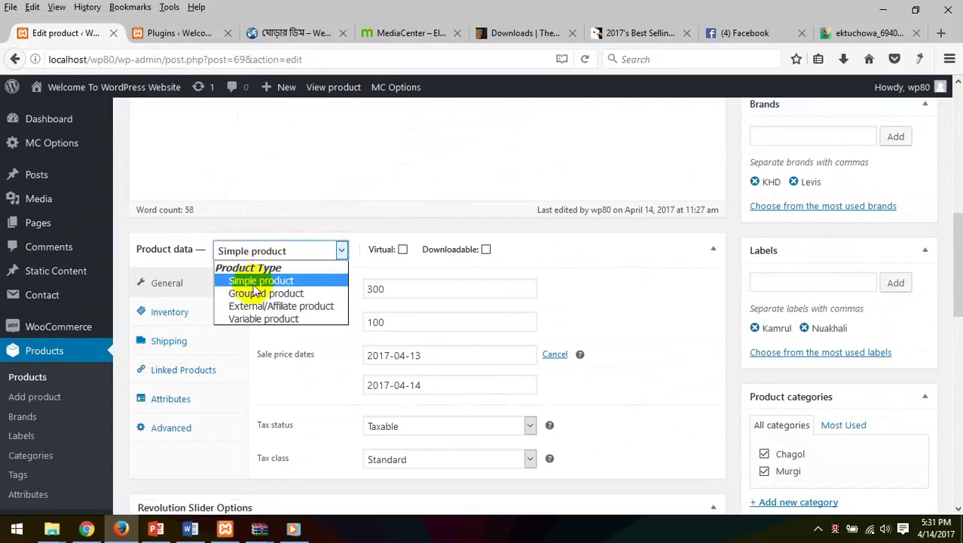
left_click(260, 318)
scroll(577, 353, "up", 1)
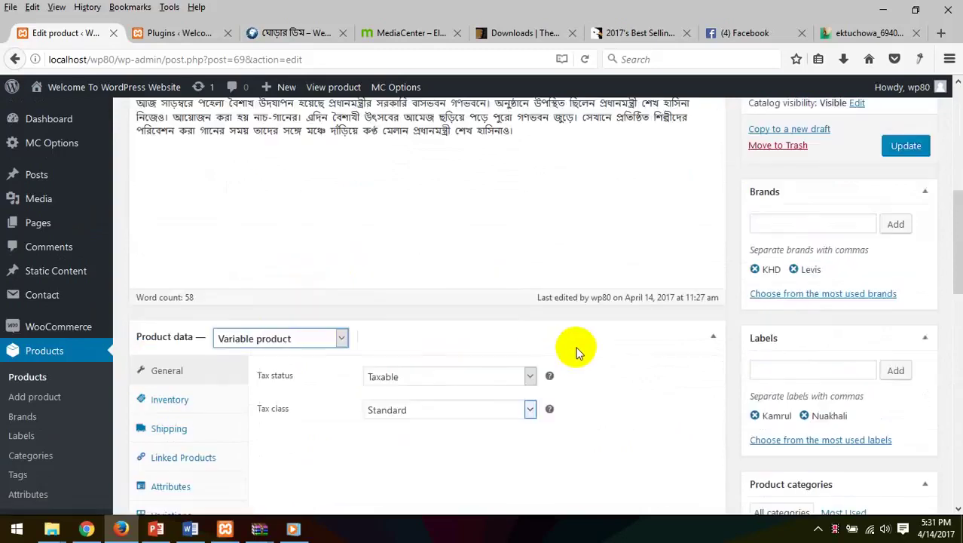
scroll(958, 373, "up", 4)
scroll(927, 388, "down", 2)
left_click(913, 302)
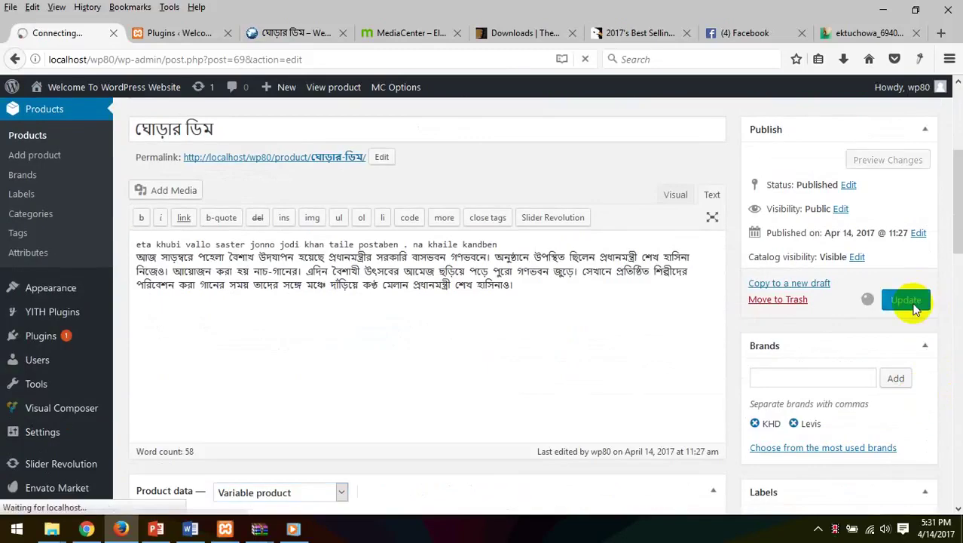
scroll(914, 309, "up", 3)
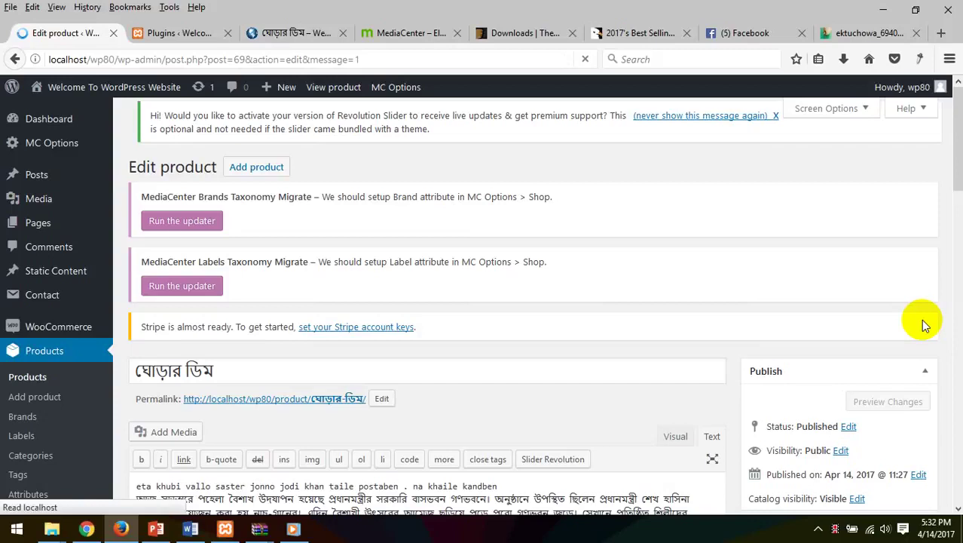
Add a custom product attribute to the variable product's data
scroll(754, 355, "down", 6)
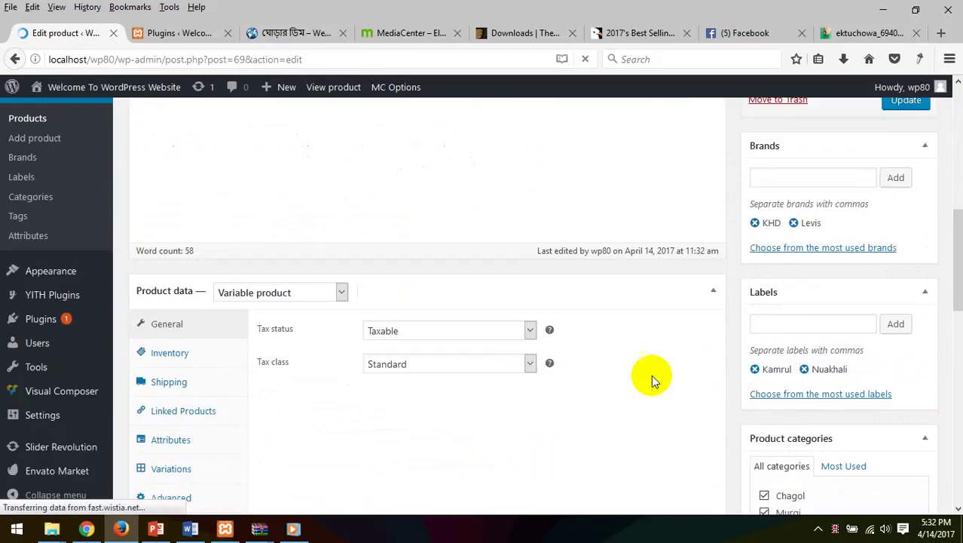
scroll(471, 366, "down", 4)
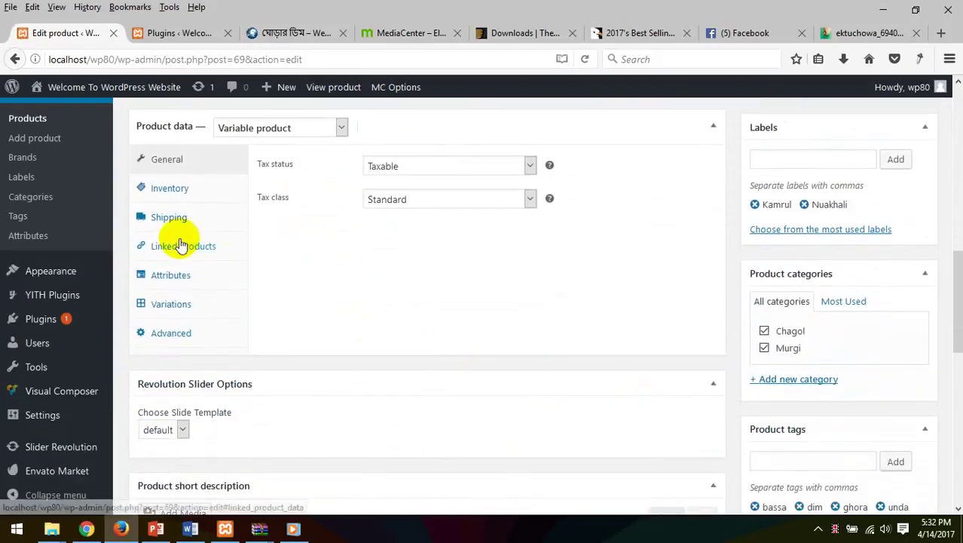
left_click(262, 132)
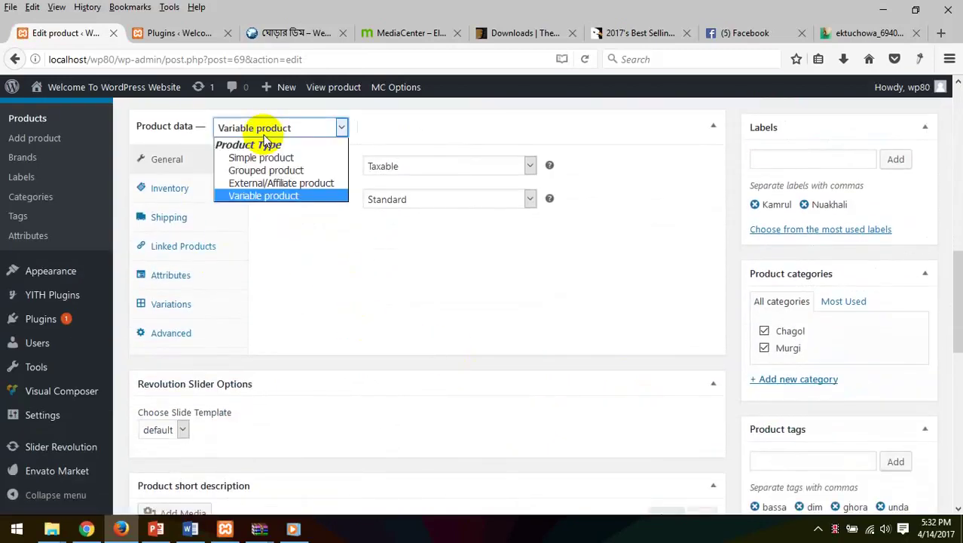
left_click(329, 308)
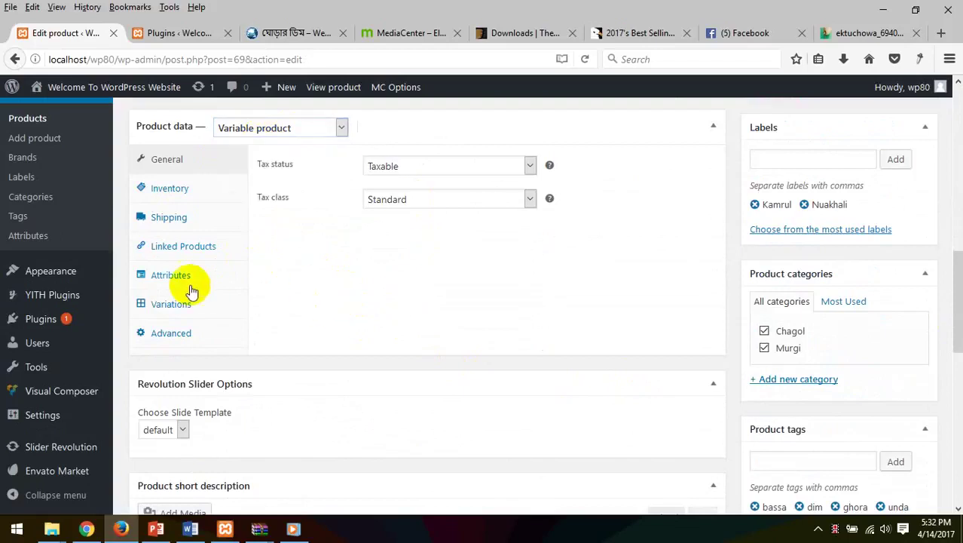
left_click(175, 301)
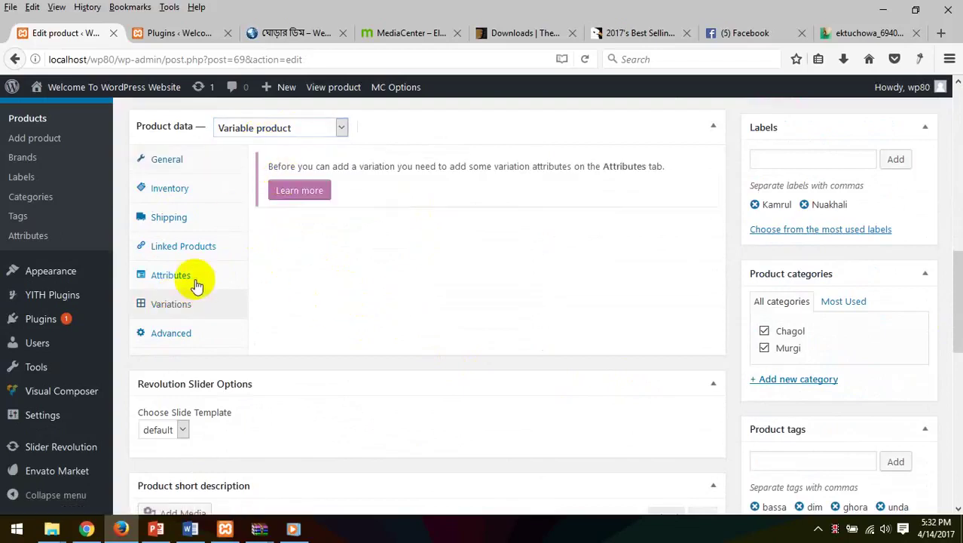
left_click(194, 283)
left_click(317, 163)
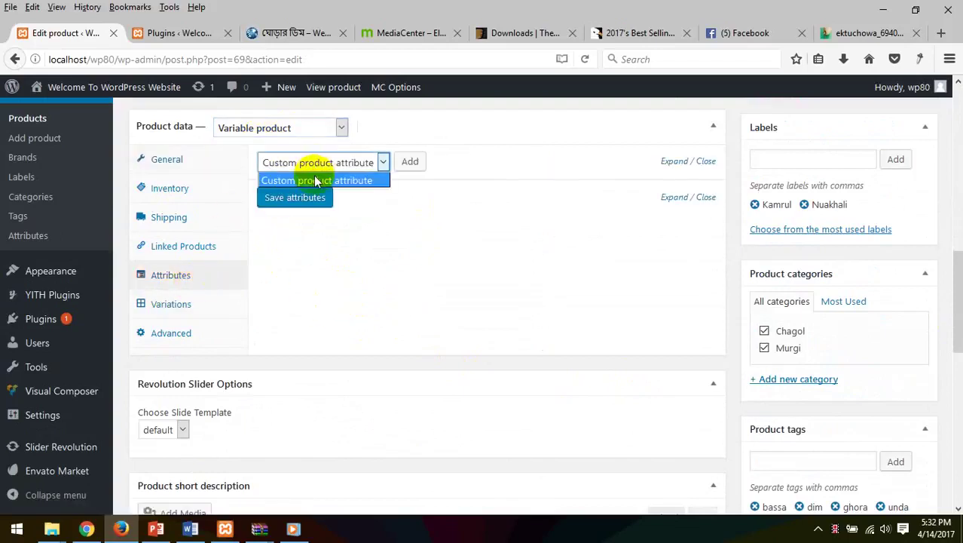
left_click(408, 159)
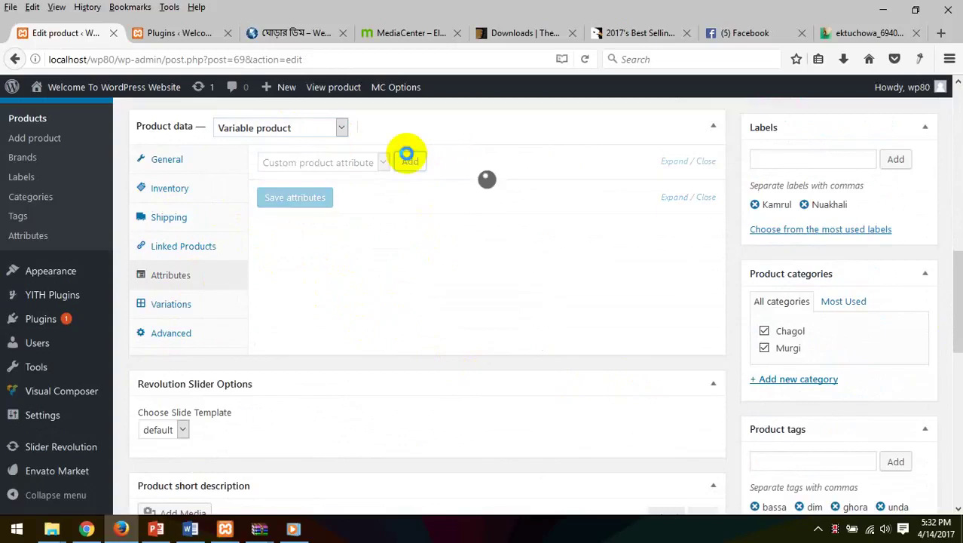
left_click(329, 248)
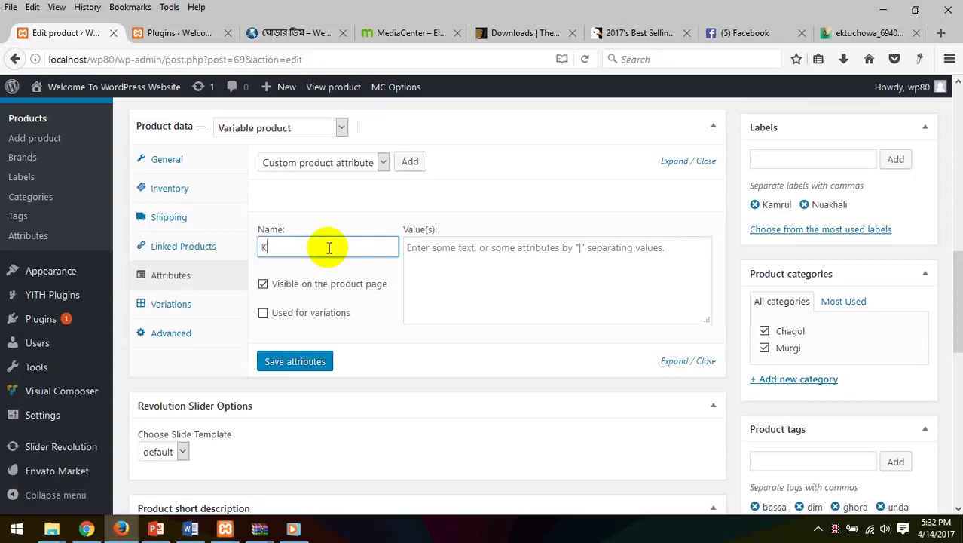
type("iser Dim")
key("BackSpace")
key("BackSpace")
key("BackSpace")
key("BackSpace")
key("BackSpace")
key("BackSpace")
key("BackSpace")
key("BackSpace")
key("BackSpace")
Name the new custom attribute "Dim Type"
type("Dim")
key("BackSpace")
key("BackSpace")
type("in")
key("BackSpace")
type("m Type")
Enter the Dim Type attribute's values as "Ghora | Murgi | Has | Chagol | Goru"
left_click(458, 260)
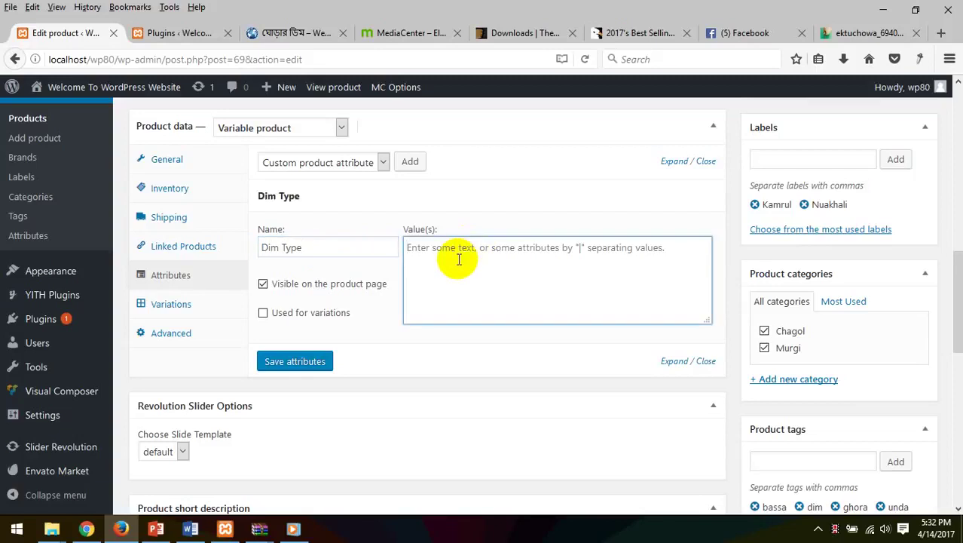
type("Ghora |")
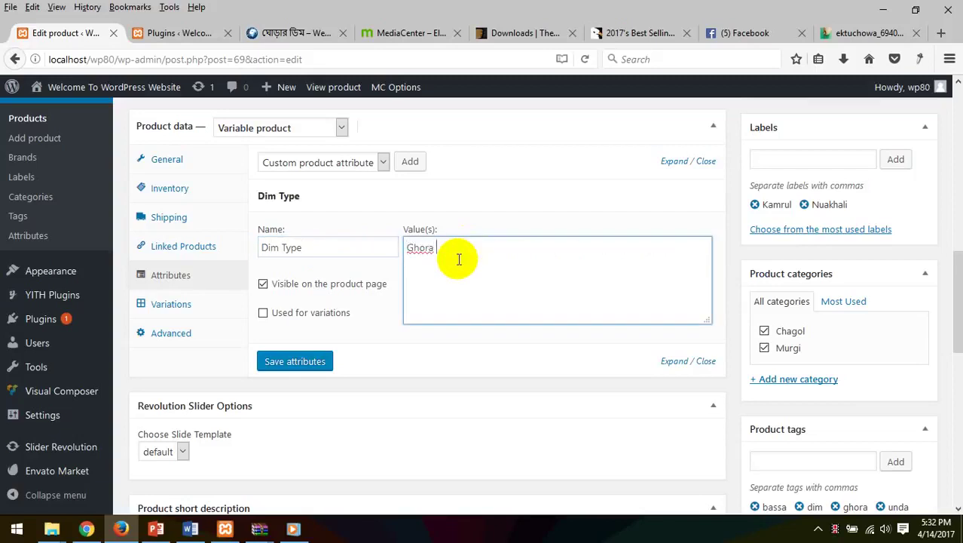
key("BackSpace")
key("BackSpace")
key("BackSpace")
key("BackSpace")
key("BackSpace")
key("BackSpace")
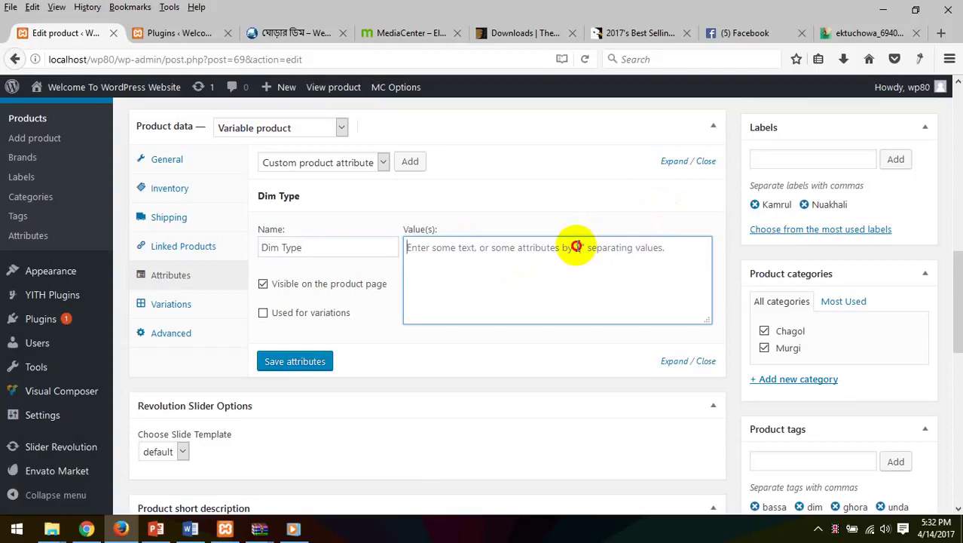
type("Ghora ")
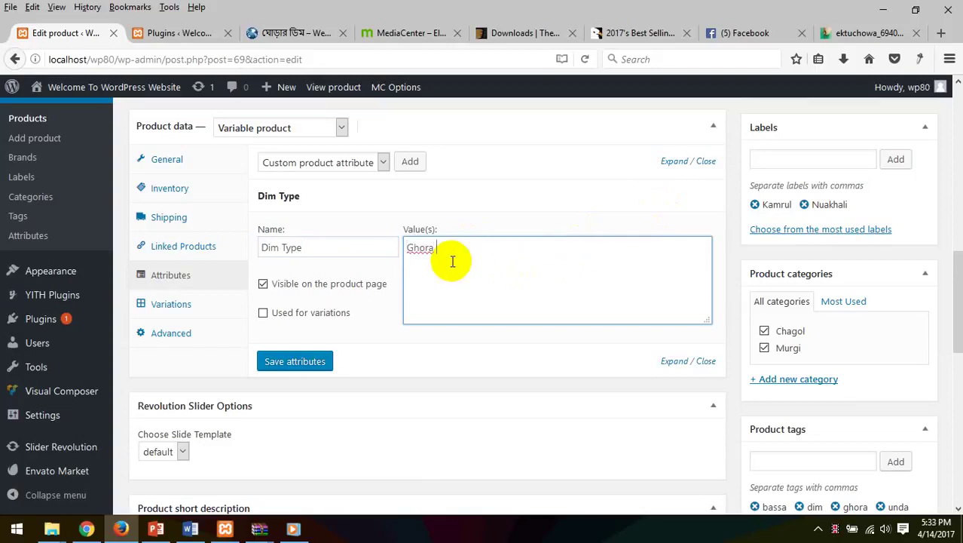
type("| Murgi | Has | Chago")
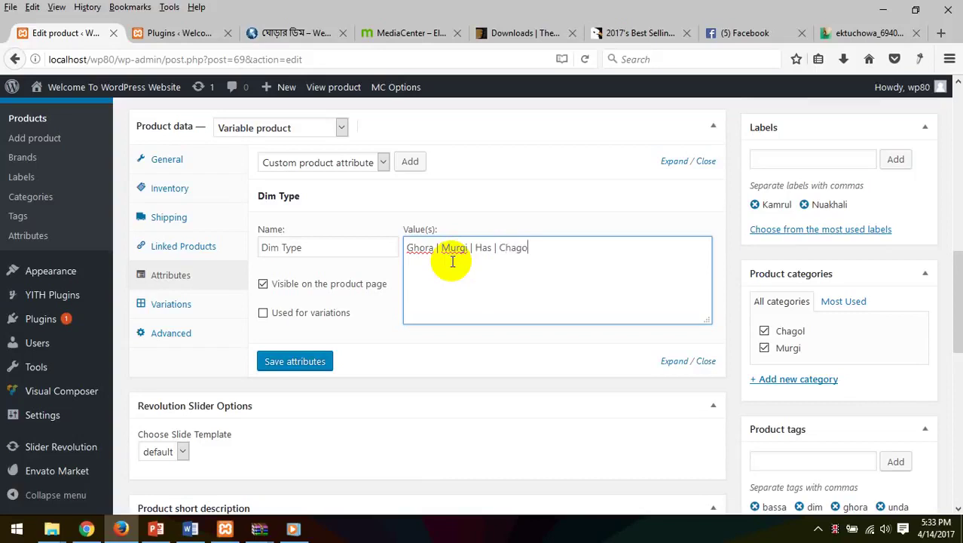
type("l | GOu")
key("BackSpace")
key("BackSpace")
key("BackSpace")
type("o")
key("BackSpace")
type("GOu")
key("BackSpace")
key("BackSpace")
type("oru")
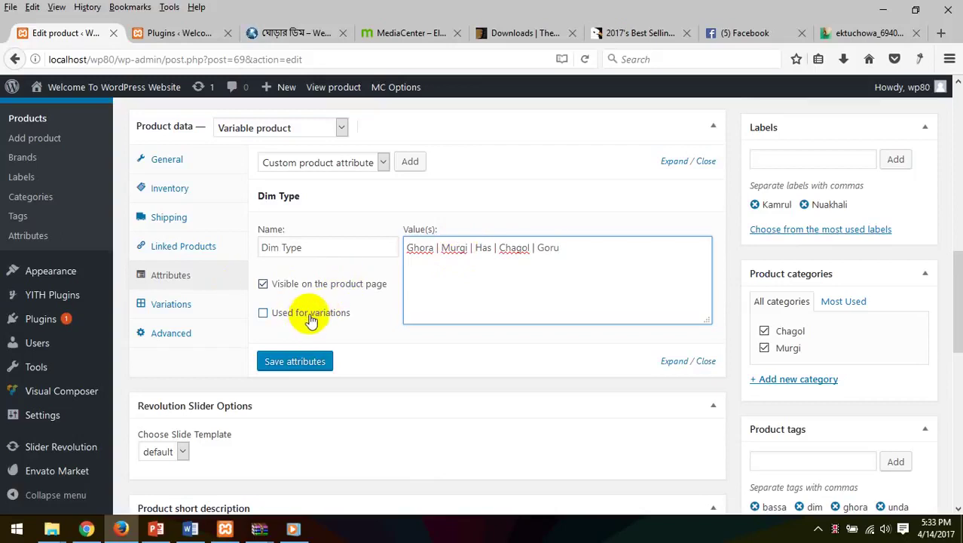
Enable the Dim Type attribute for variations and save the attributes
left_click(307, 317)
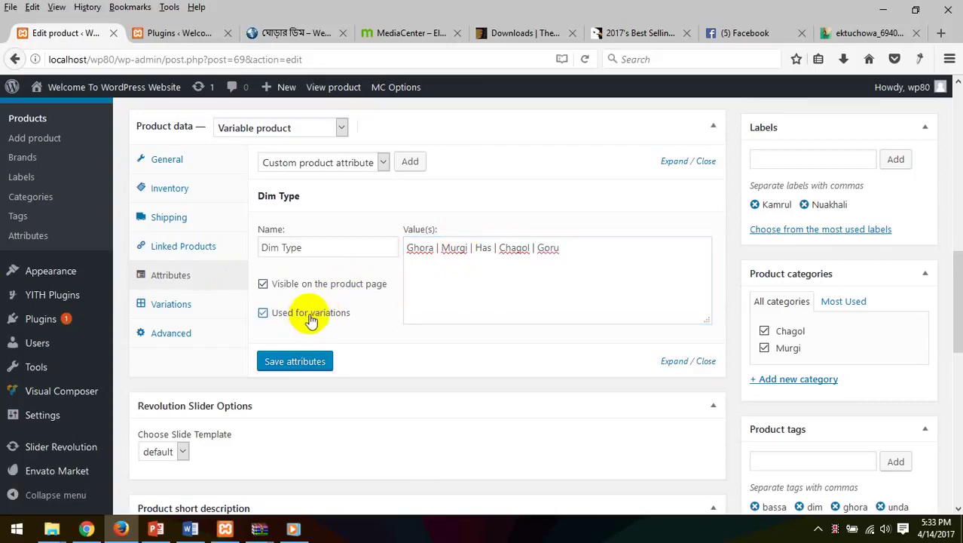
left_click(304, 361)
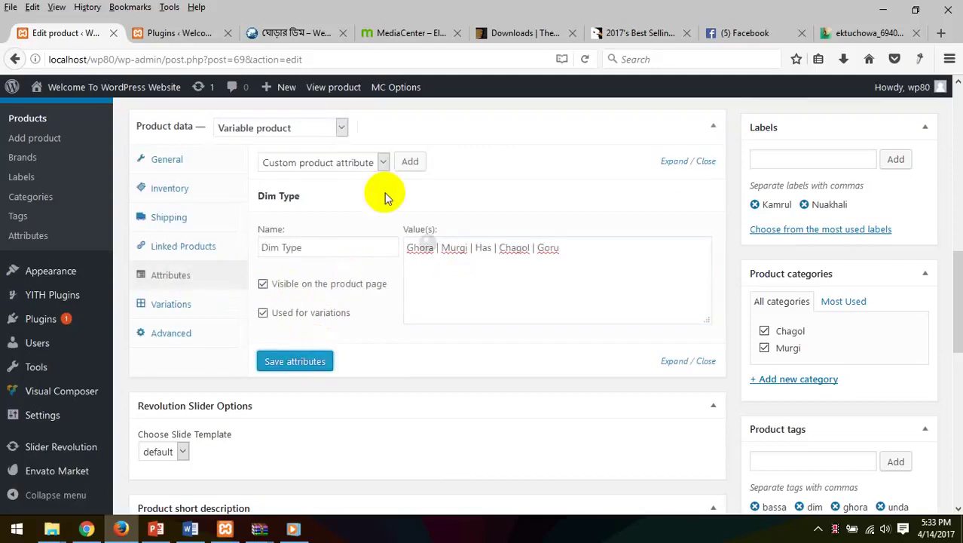
Add a second custom product attribute and name it "Dim Color"
left_click(413, 162)
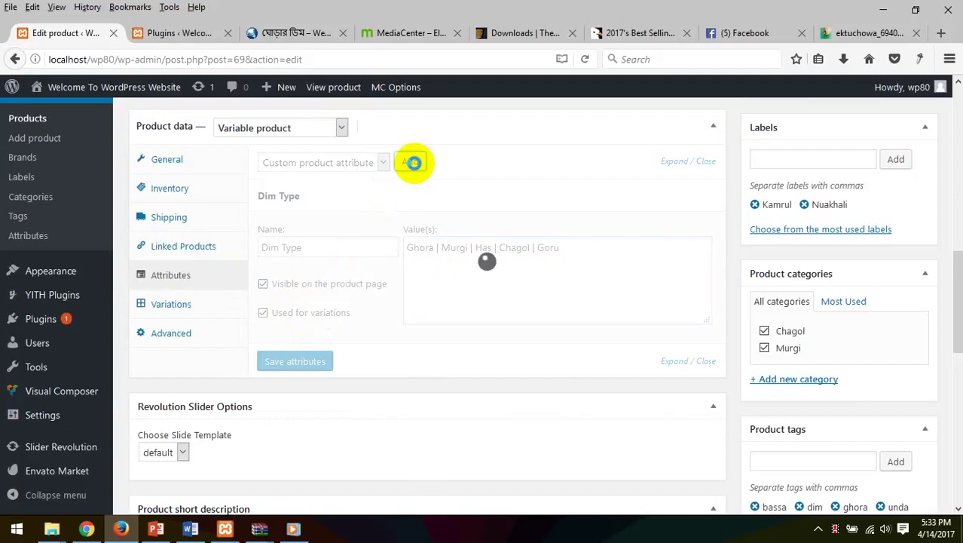
scroll(396, 354, "down", 2)
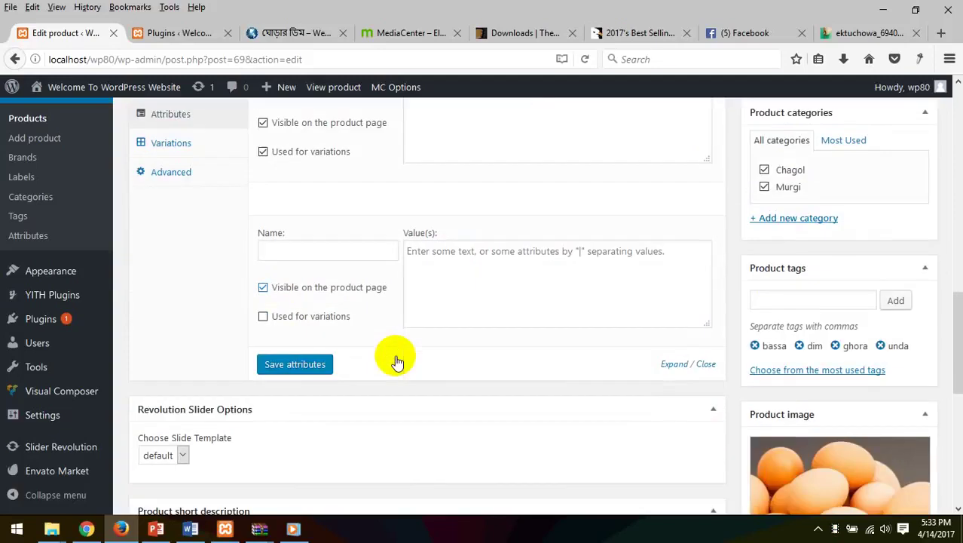
left_click(334, 252)
scroll(337, 250, "up", 1)
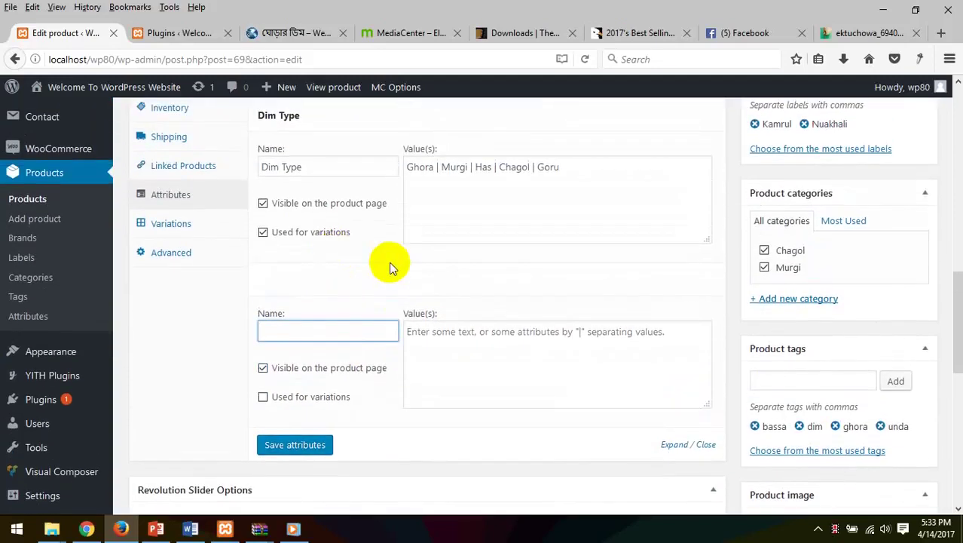
type("Dim Color")
Enter the Dim Color values "Red | Black | Golden | White" and save the attributes
left_click(444, 336)
type("Red")
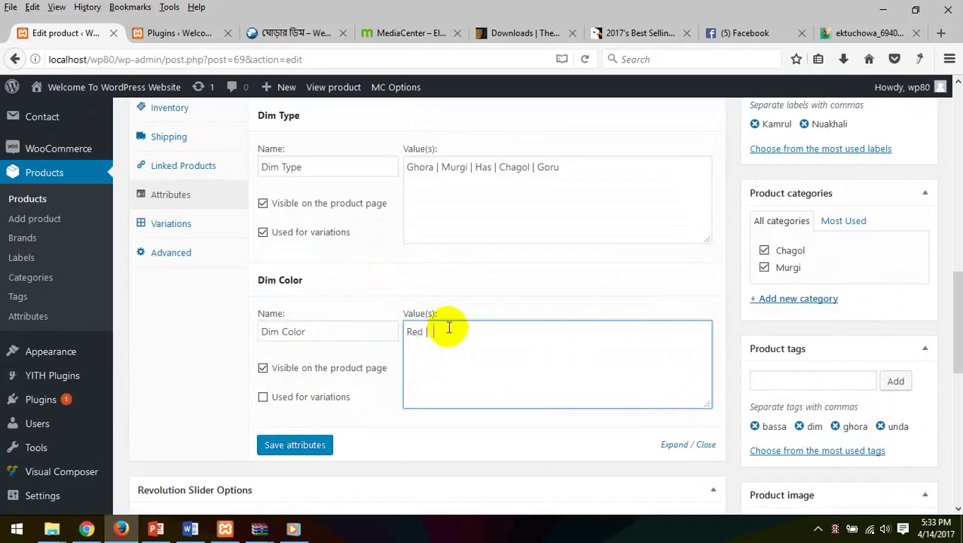
type(" |  Black | GO")
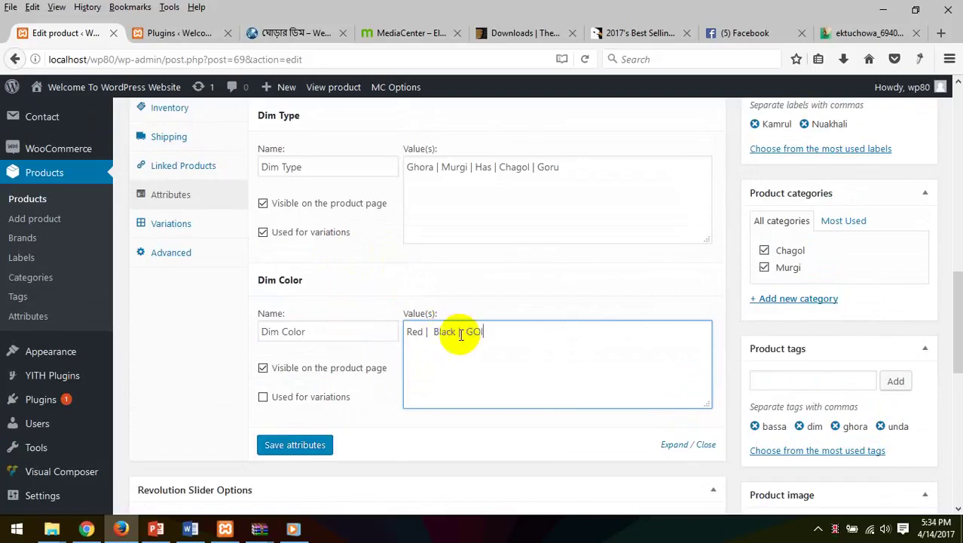
key("BackSpace")
type("olden | White")
left_click(295, 445)
Add a single variation to the product
scroll(370, 360, "up", 5)
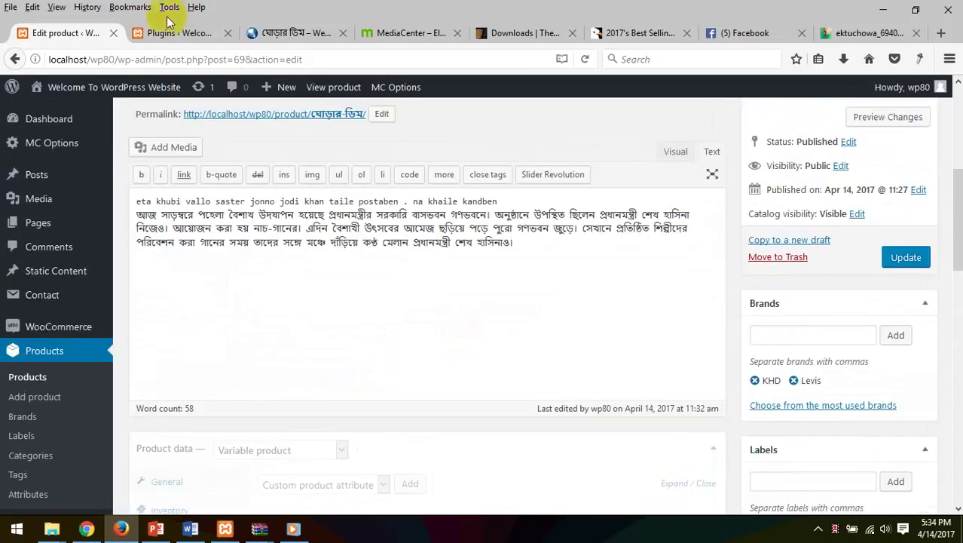
scroll(393, 314, "down", 5)
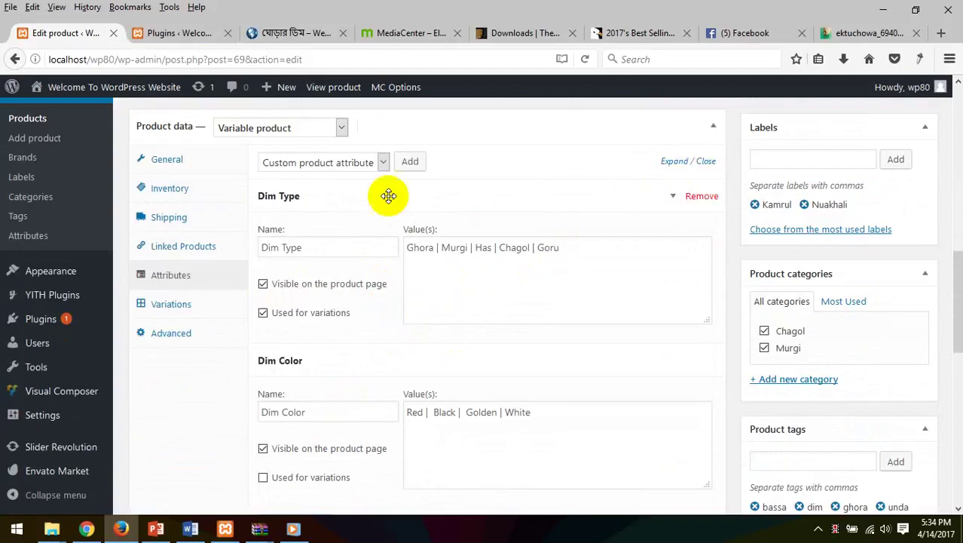
left_click(171, 304)
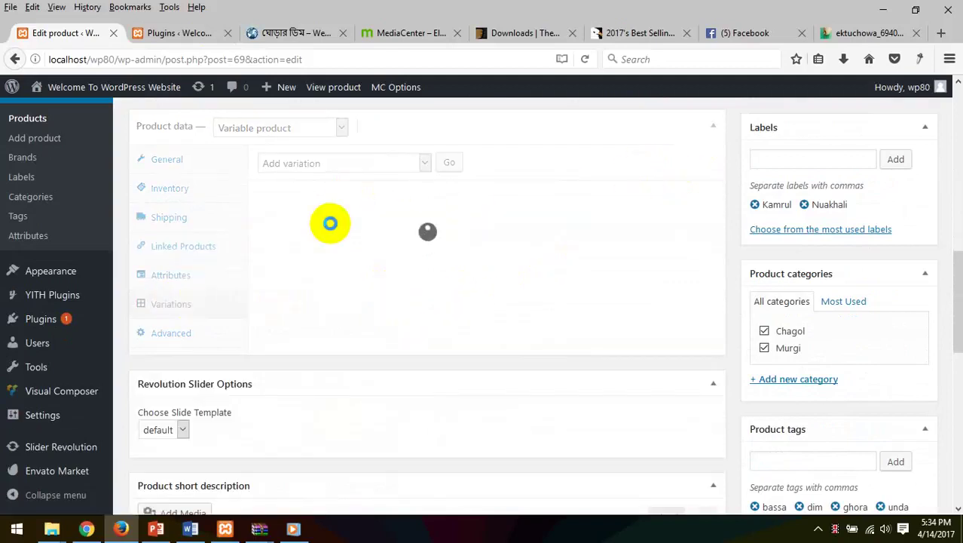
left_click(369, 164)
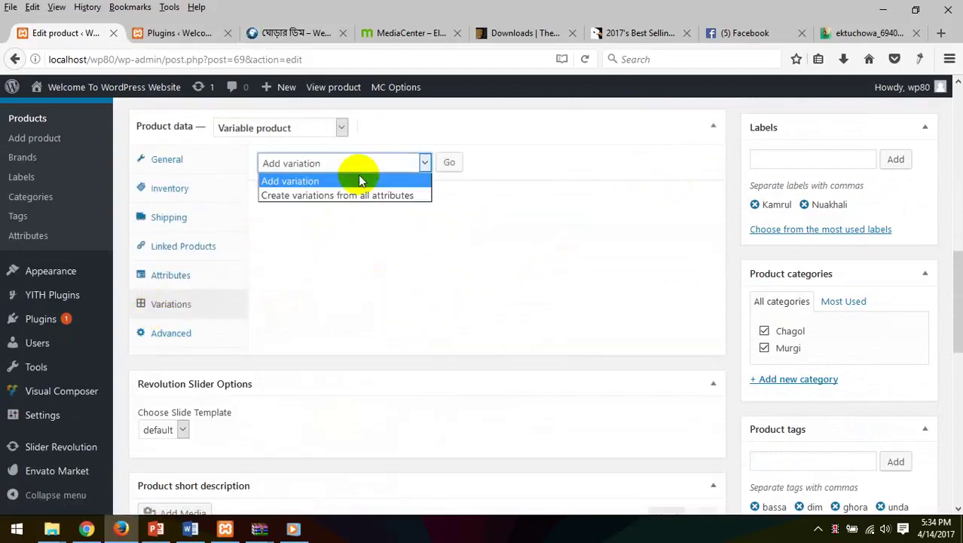
left_click(452, 163)
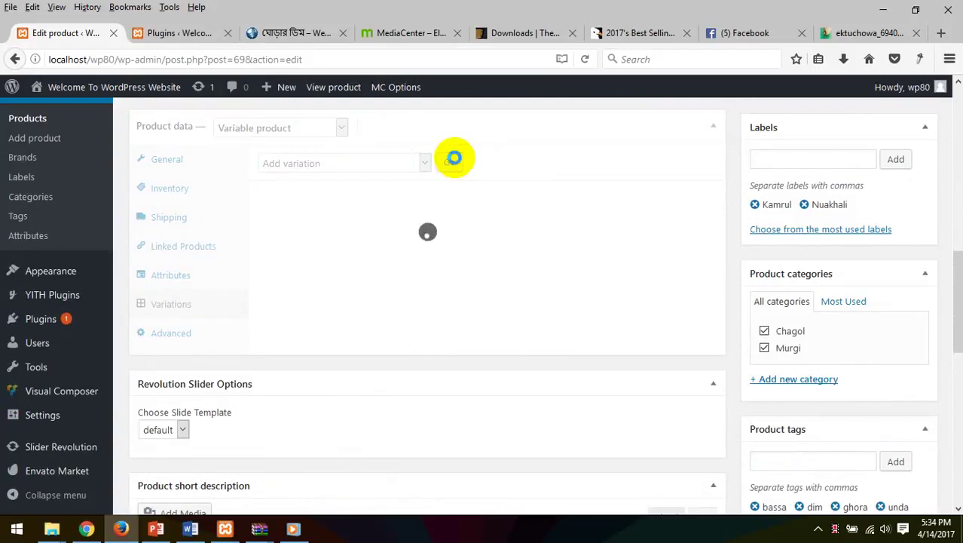
Set the new variation's Dim Type to Ghora
left_click(331, 204)
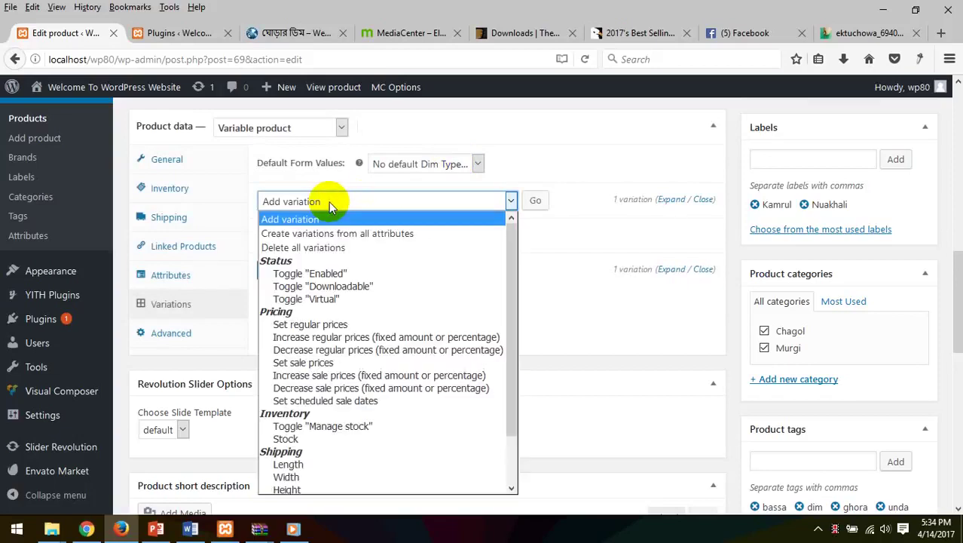
left_click(550, 233)
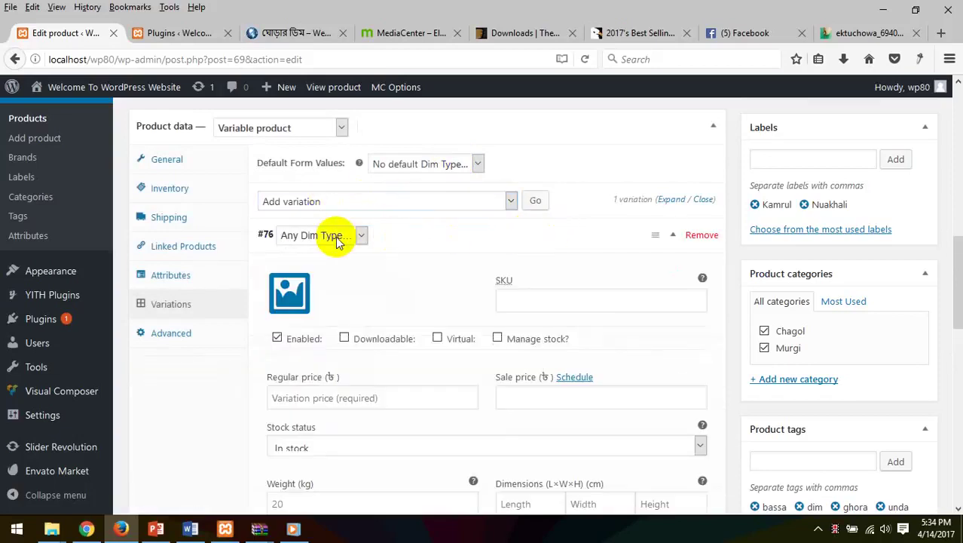
left_click(337, 236)
left_click(423, 237)
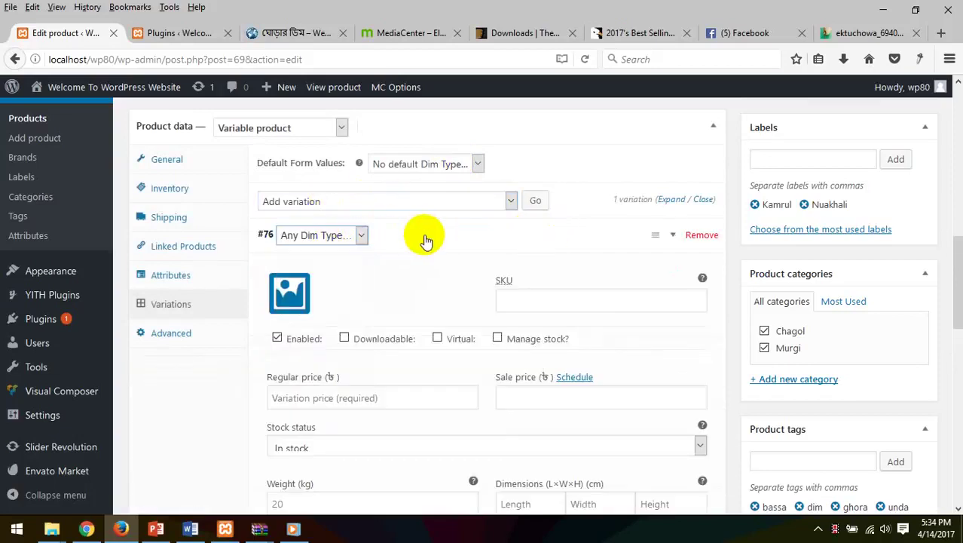
left_click(422, 236)
left_click(333, 235)
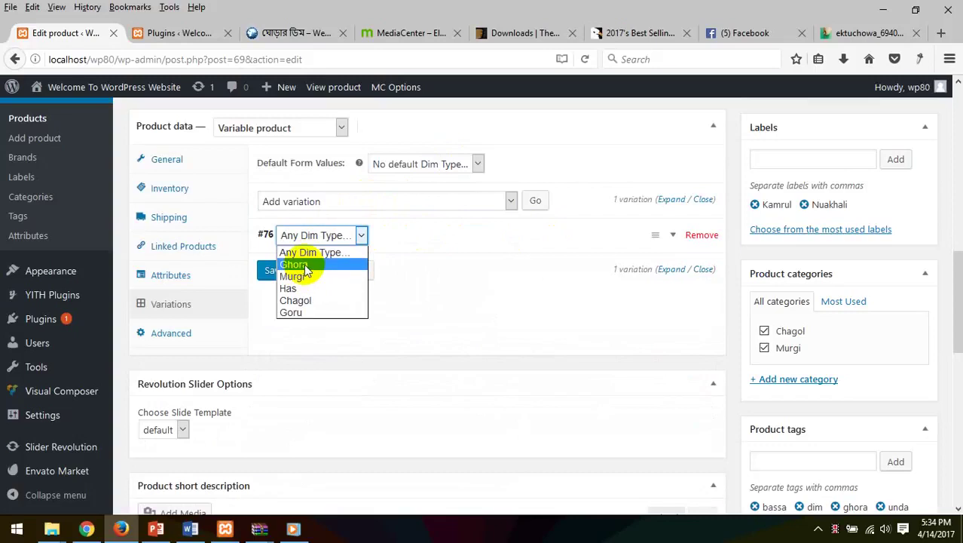
left_click(298, 264)
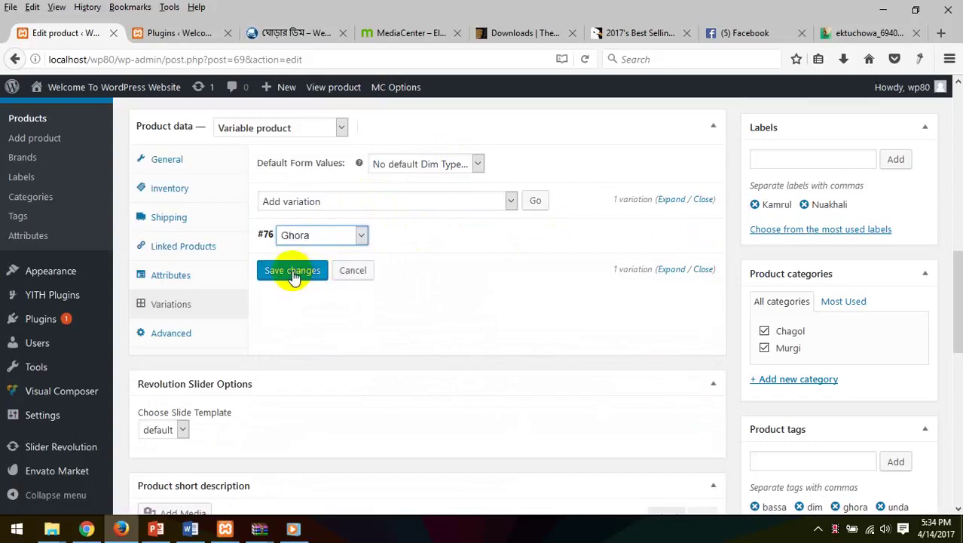
Expand the variation's details and set its Dim Type to Murgi
mouse_move(656, 224)
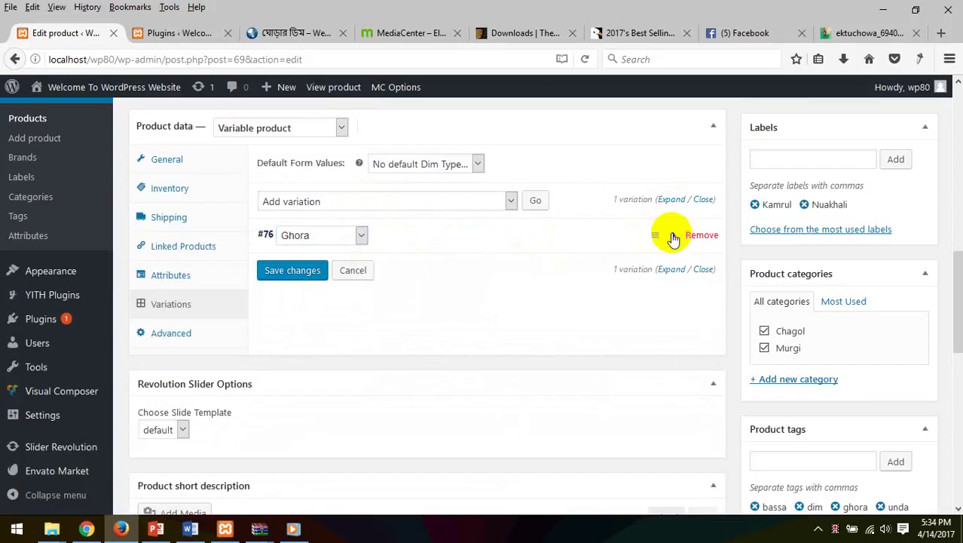
left_click(667, 238)
left_click(545, 302)
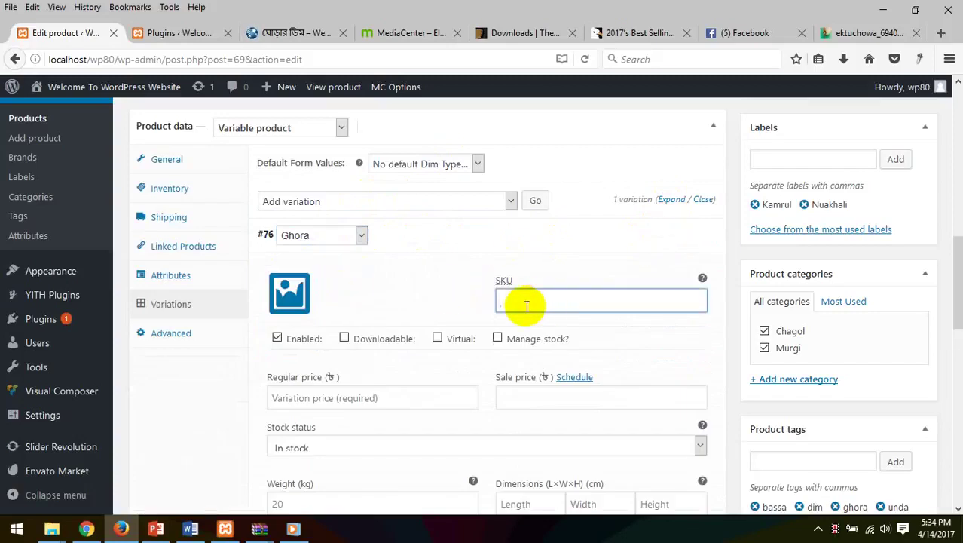
scroll(526, 305, "down", 2)
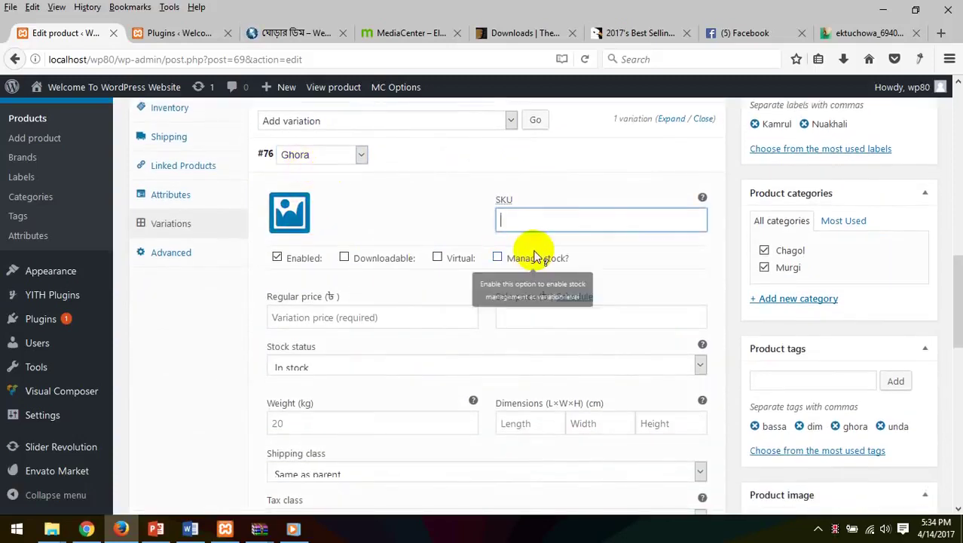
left_click(329, 153)
left_click(311, 197)
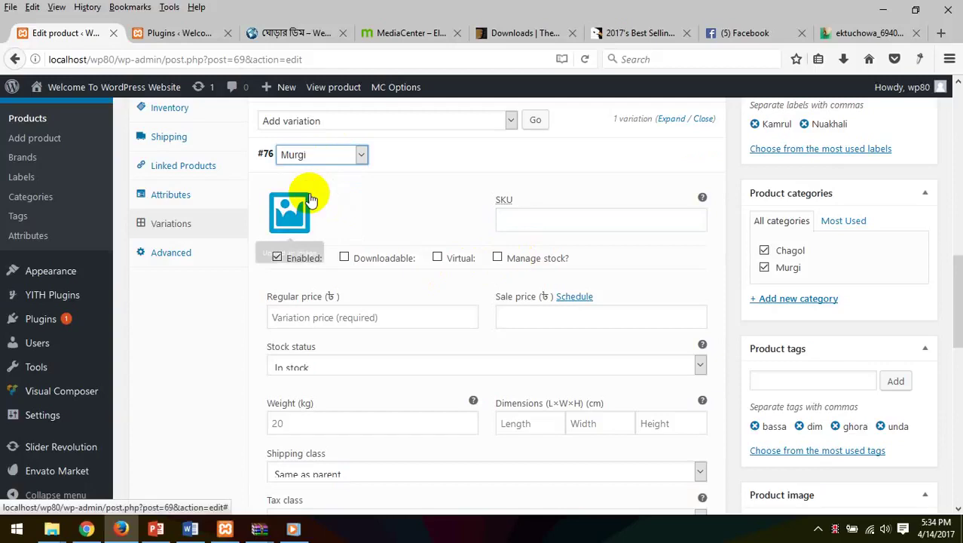
Collapse the details of the Murgi variation
left_click(327, 156)
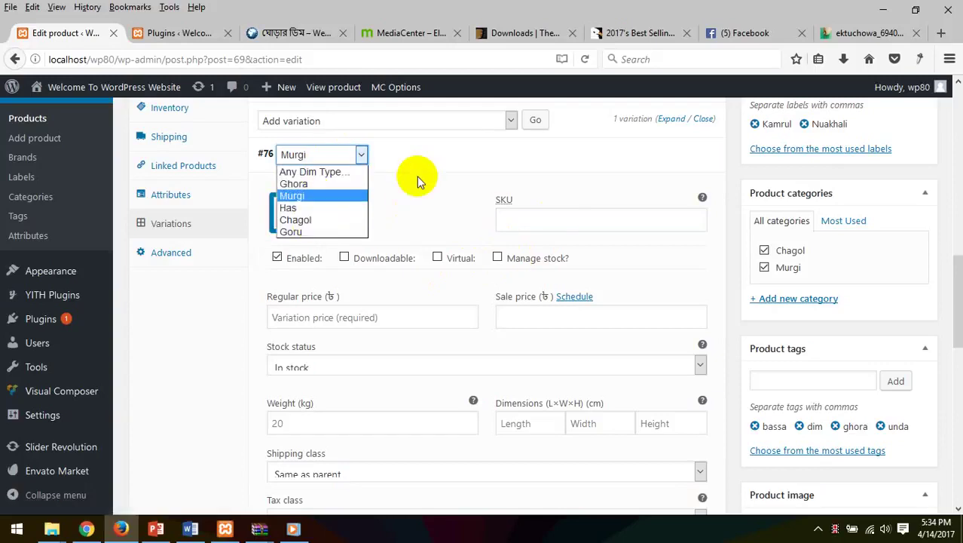
left_click(335, 155)
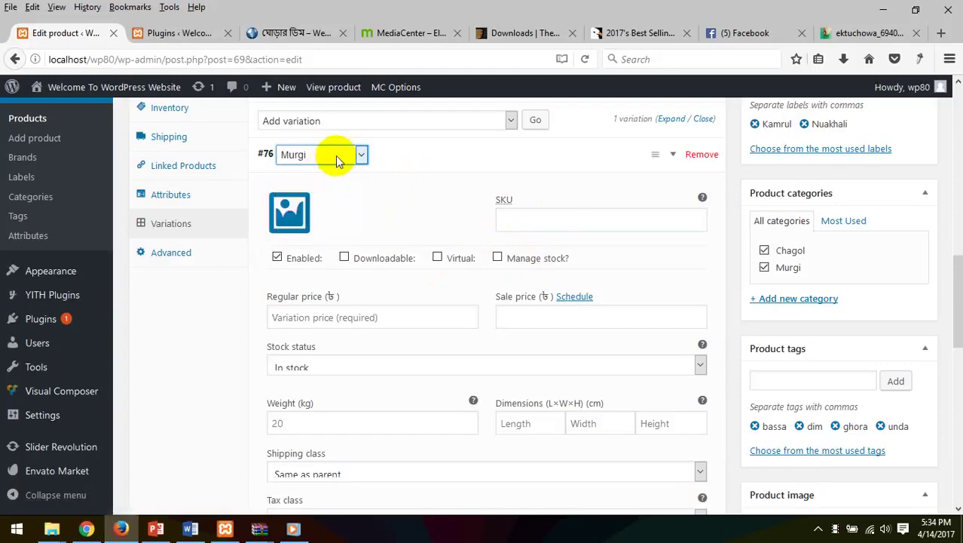
left_click(476, 123)
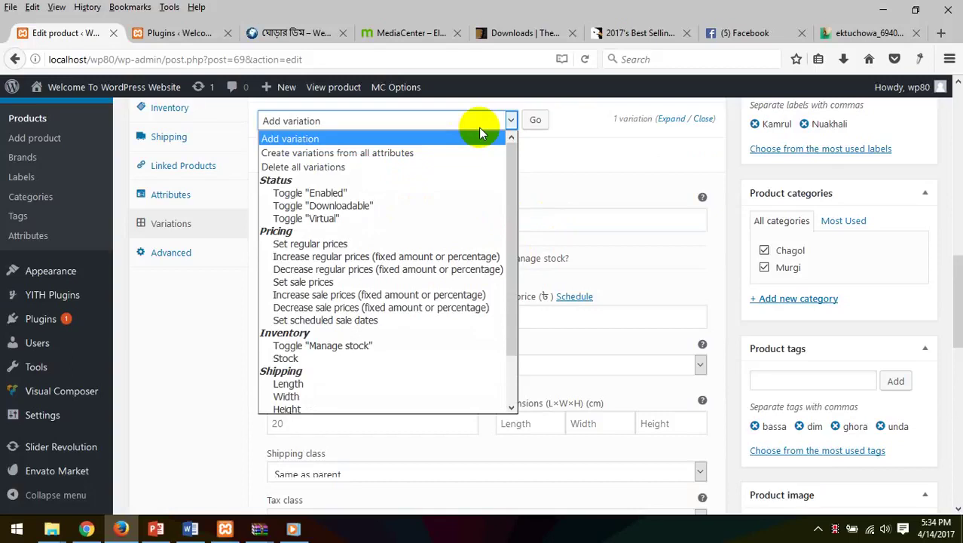
left_click(673, 155)
left_click(673, 156)
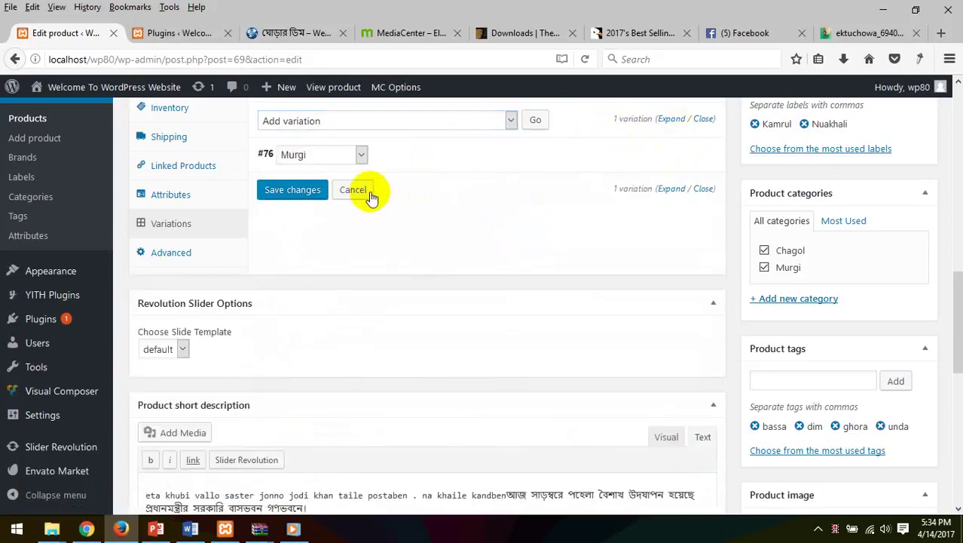
Add a second variation to the product
left_click(343, 154)
left_click(444, 134)
left_click(436, 127)
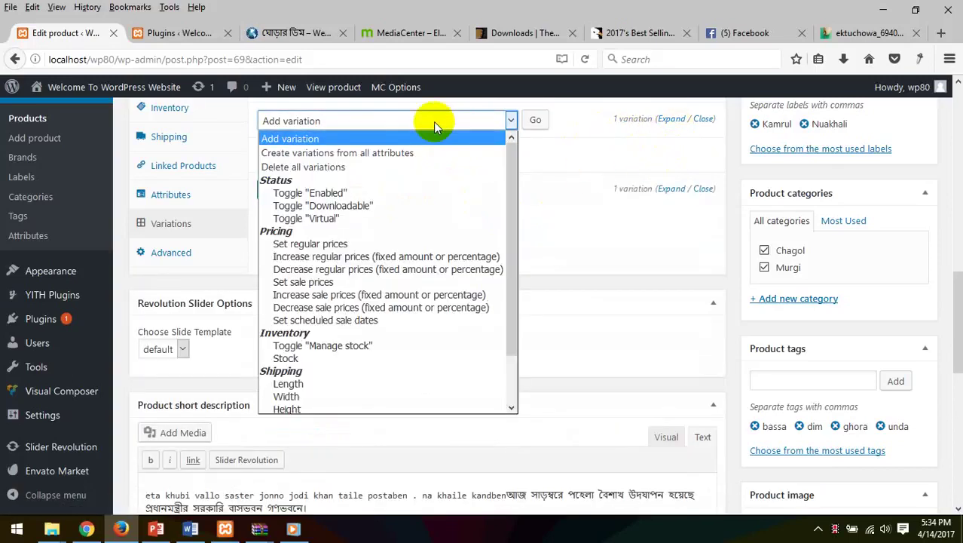
left_click(541, 121)
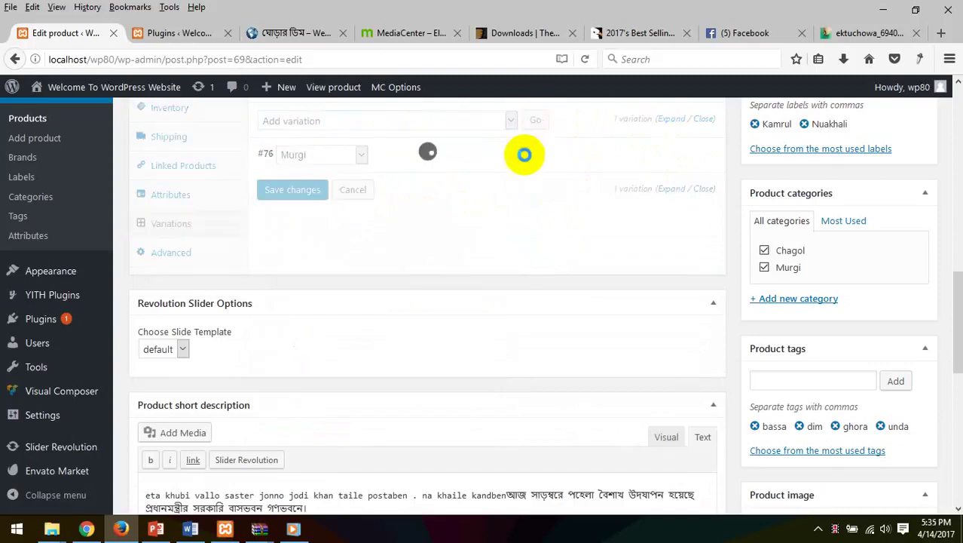
scroll(517, 180, "up", 3)
scroll(512, 200, "down", 1)
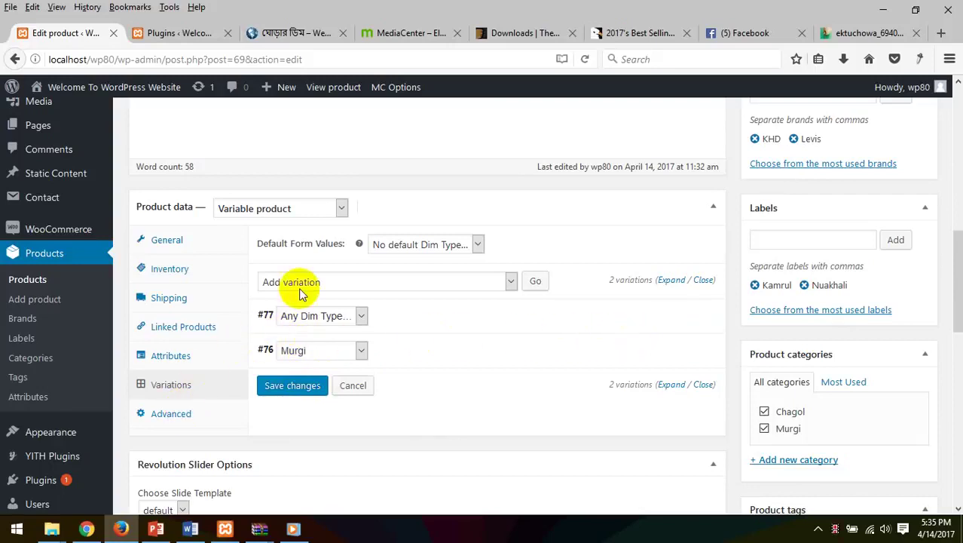
Add a third variation and check the attribute options offered for it, leaving it at Any Dim Type
left_click(323, 281)
left_click(323, 281)
left_click(340, 319)
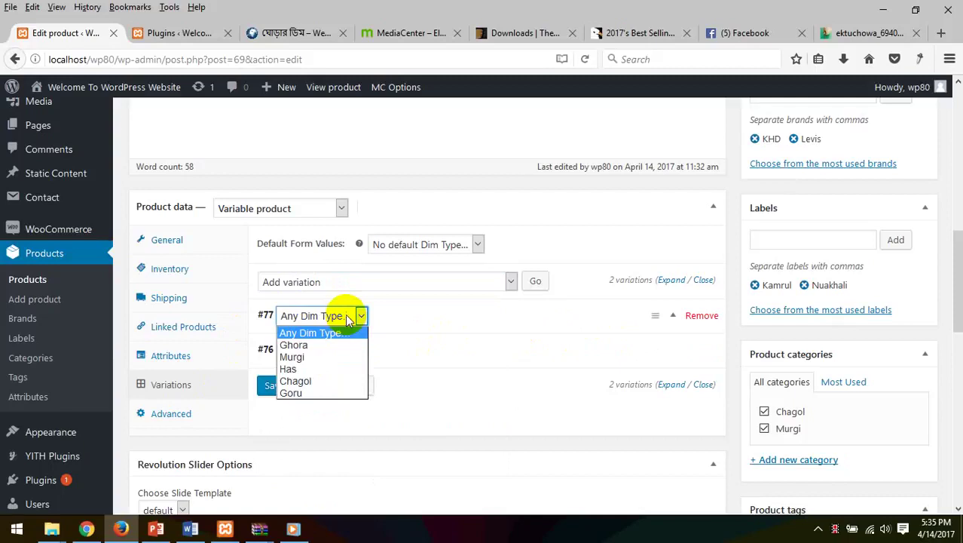
left_click(524, 279)
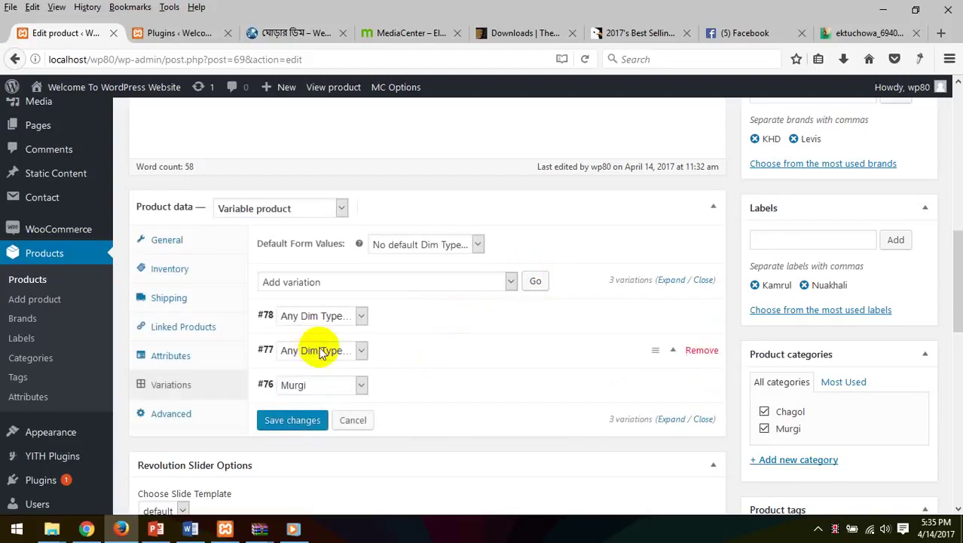
left_click(336, 316)
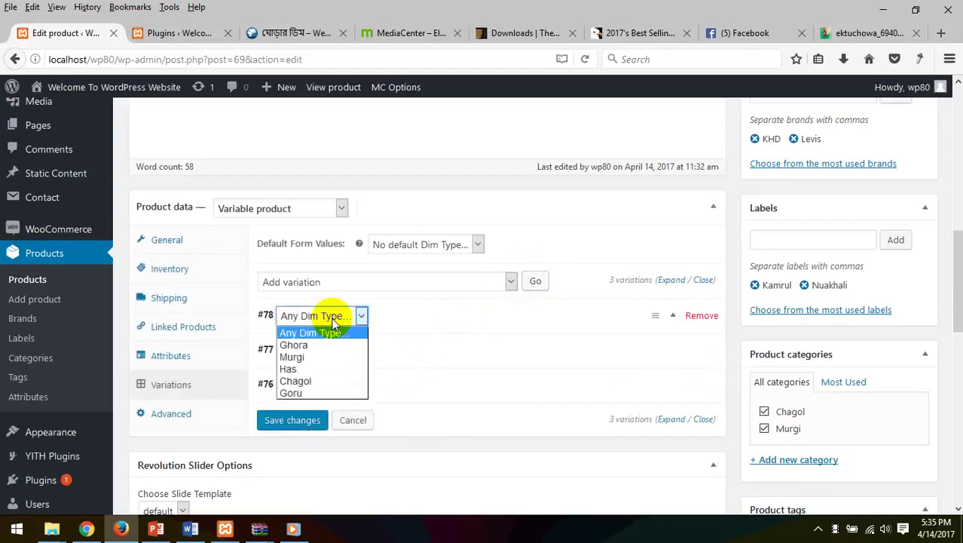
left_click(426, 207)
left_click(426, 207)
Mark the Dim Color attribute as used for variations and save the attributes
scroll(317, 311, "down", 5)
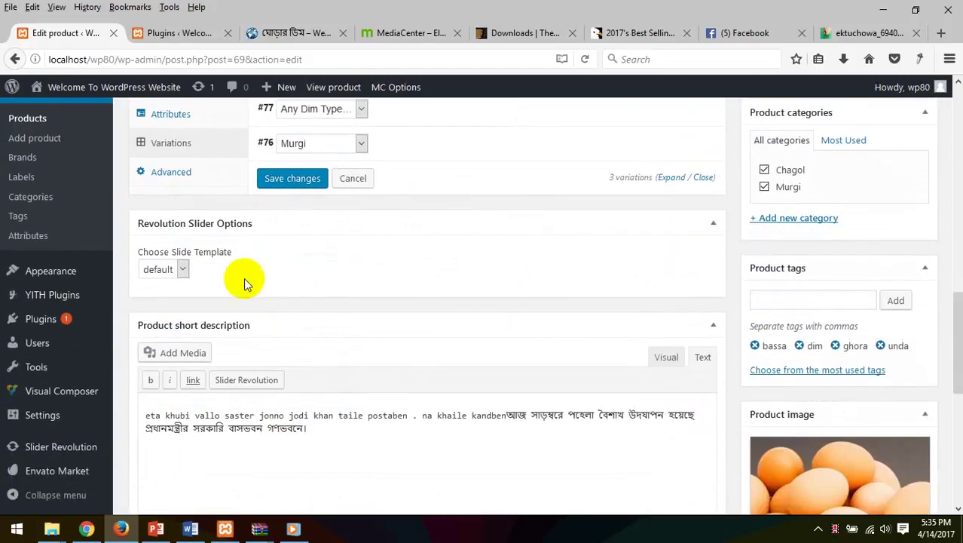
scroll(268, 255, "up", 3)
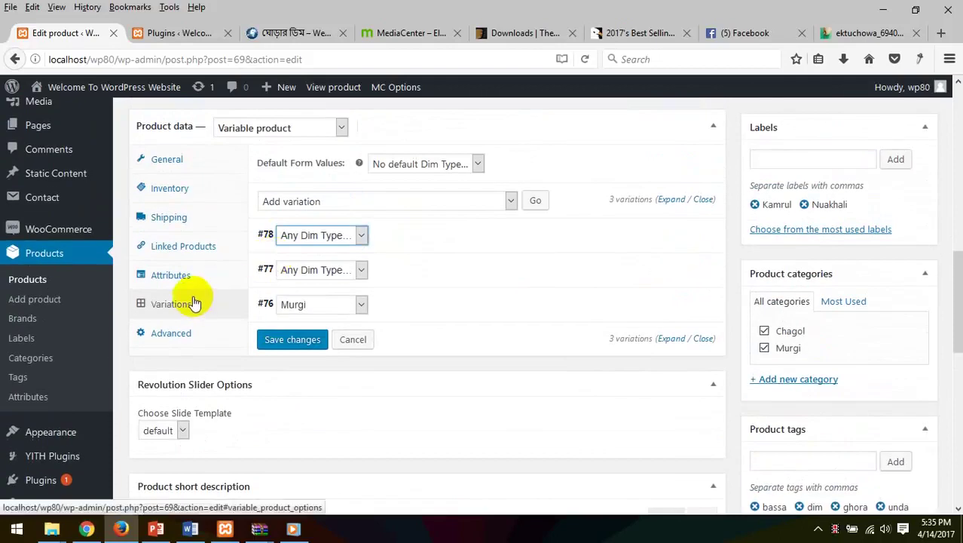
left_click(194, 280)
scroll(323, 286, "down", 2)
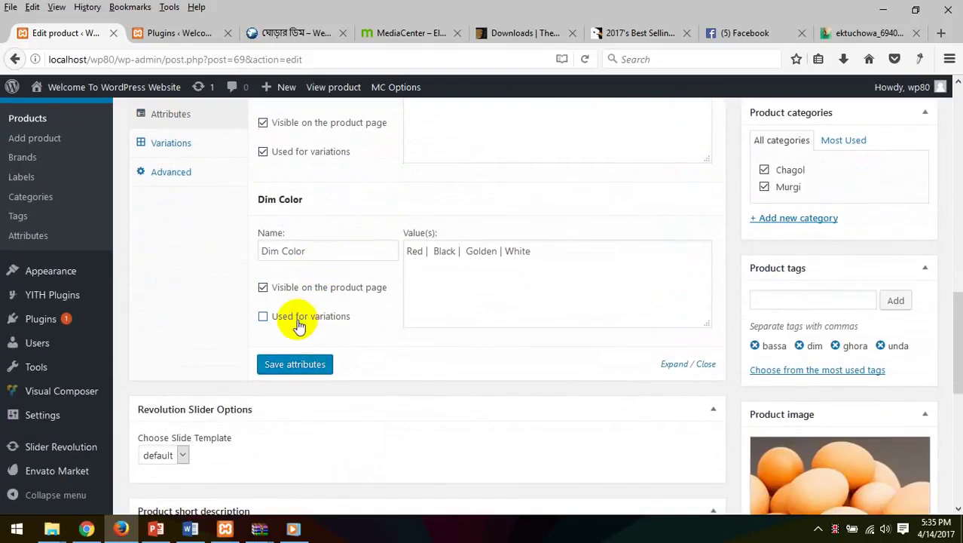
left_click(301, 316)
left_click(294, 365)
scroll(388, 332, "up", 3)
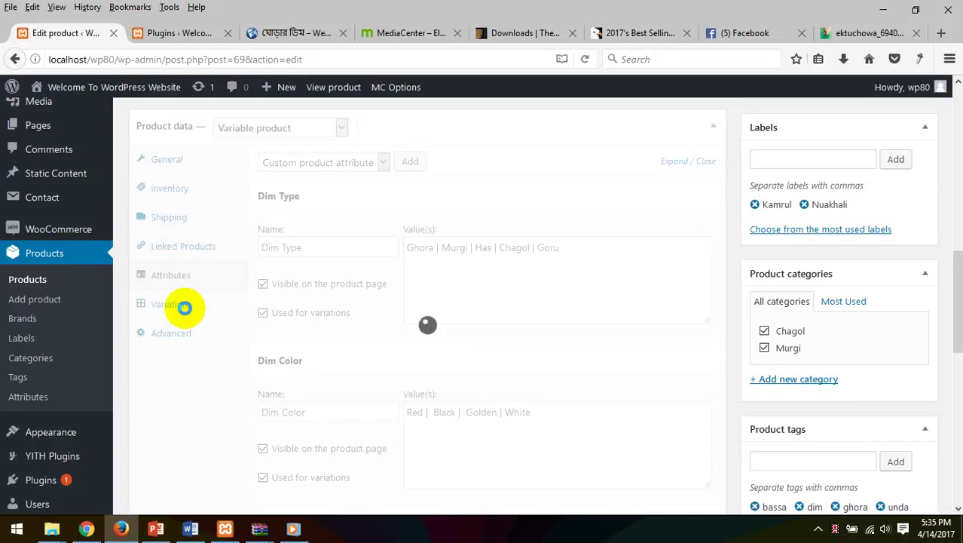
Switch to the storefront, open the shop, and open the page of the product ঘোড়ার ডিম
left_click(185, 33)
left_click(412, 38)
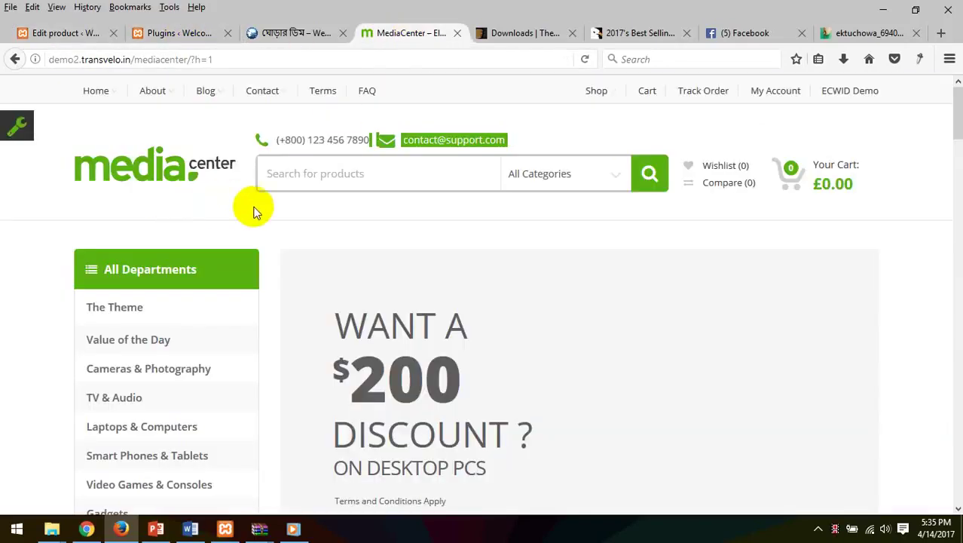
left_click(271, 37)
scroll(441, 195, "up", 10)
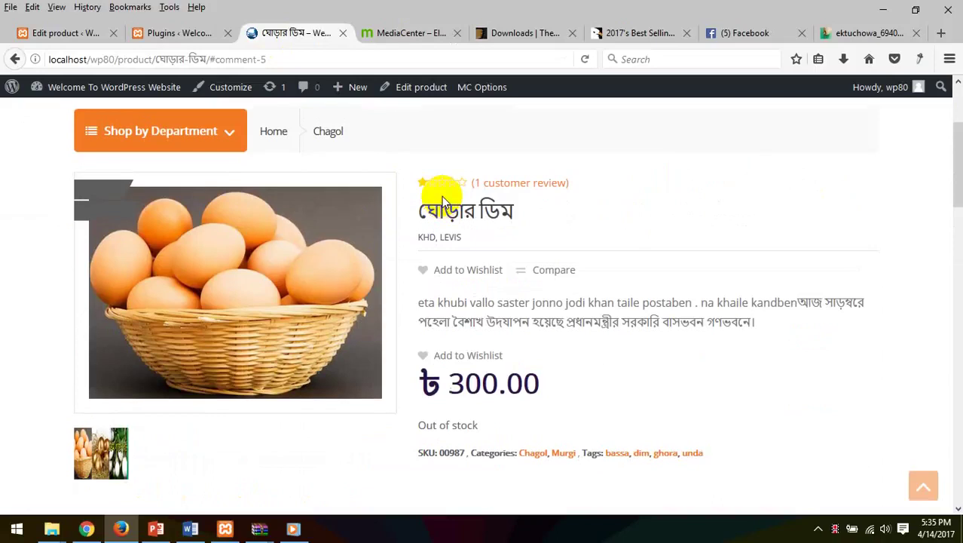
left_click(708, 117)
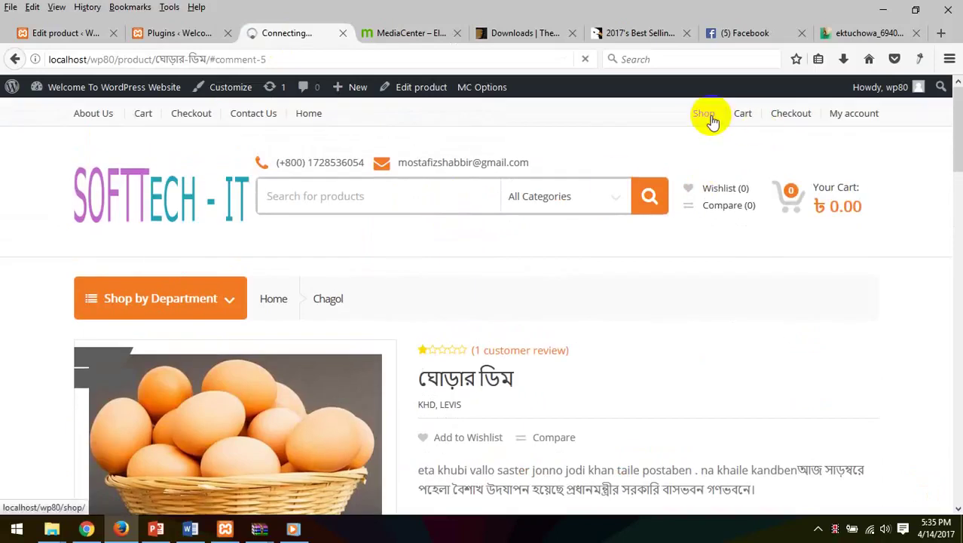
scroll(527, 209, "down", 4)
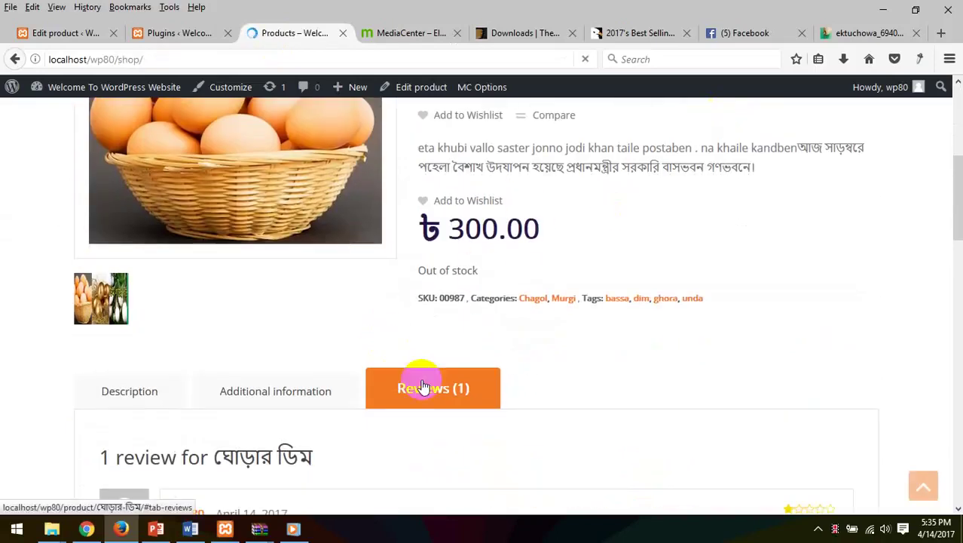
scroll(437, 272, "down", 4)
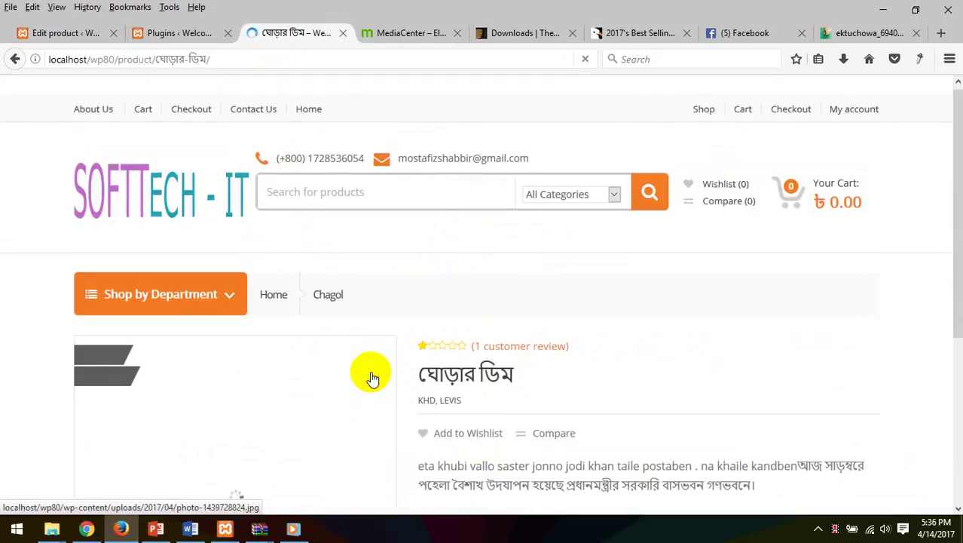
Try the Dim Type options Ghora and Murgi on the product page and view the Dim Color choices
scroll(372, 379, "down", 3)
left_click(595, 323)
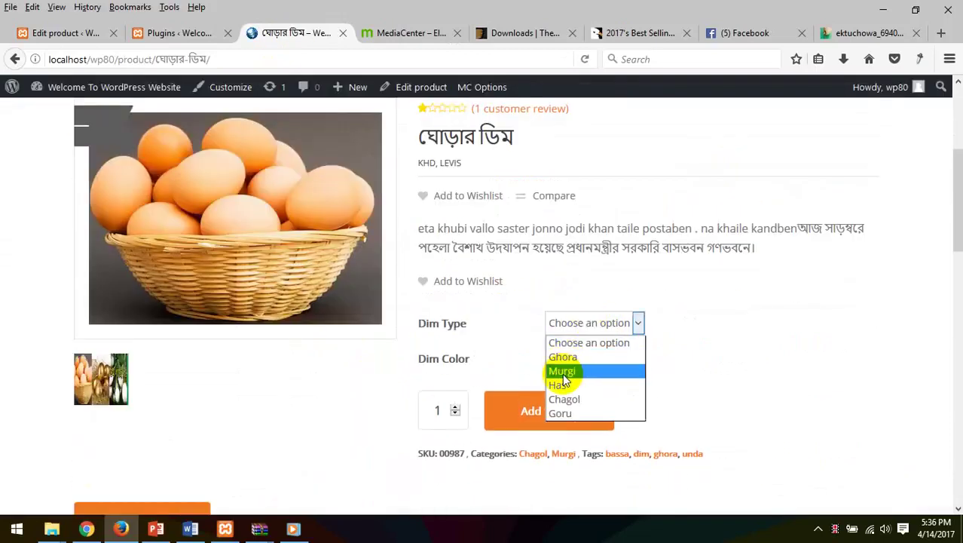
left_click(571, 359)
left_click(576, 328)
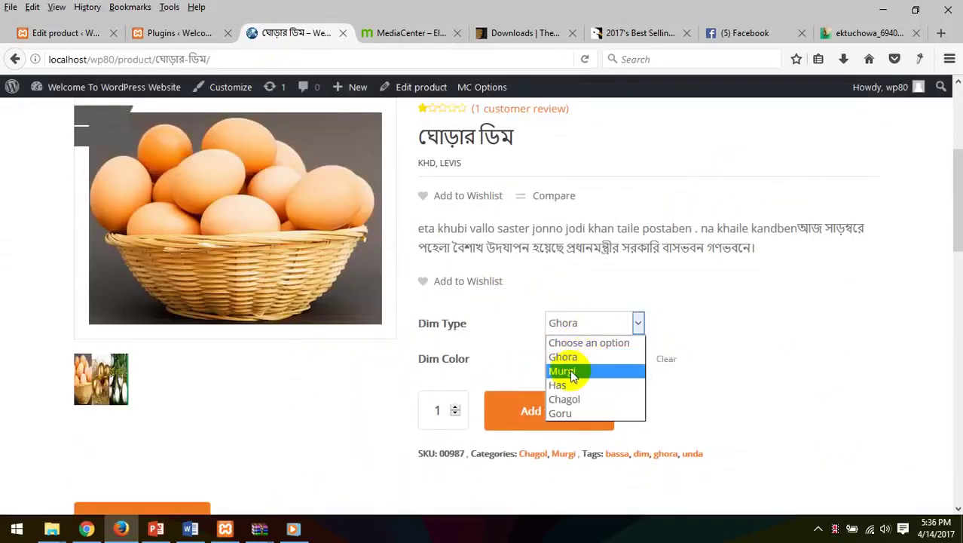
left_click(570, 370)
left_click(577, 362)
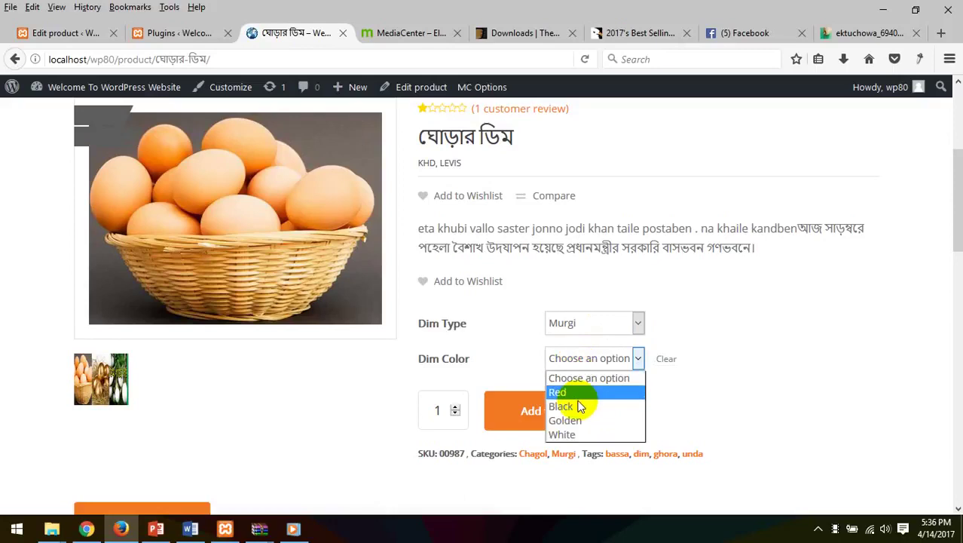
left_click(709, 310)
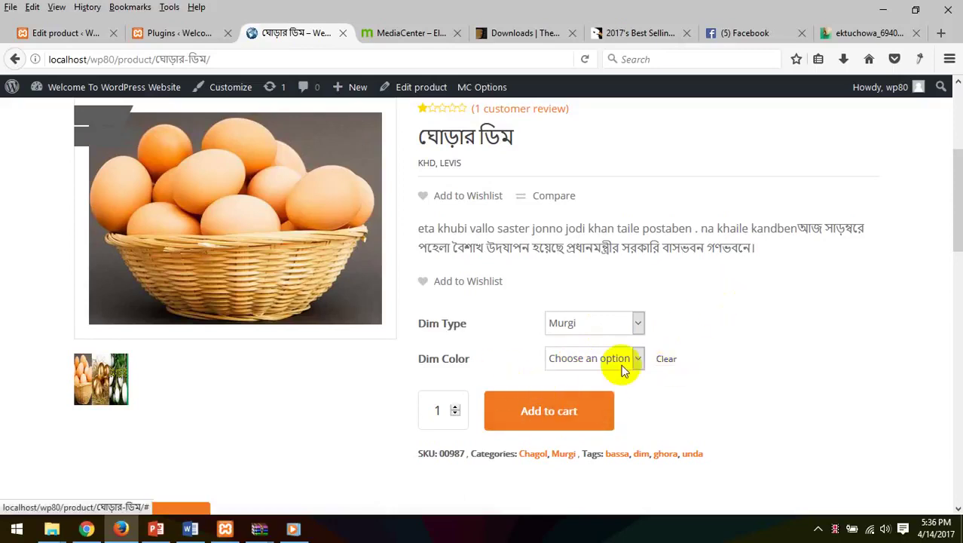
Test the Dim Color options Black, Red and White with Dim Type Murgi, finishing on Red
left_click(589, 361)
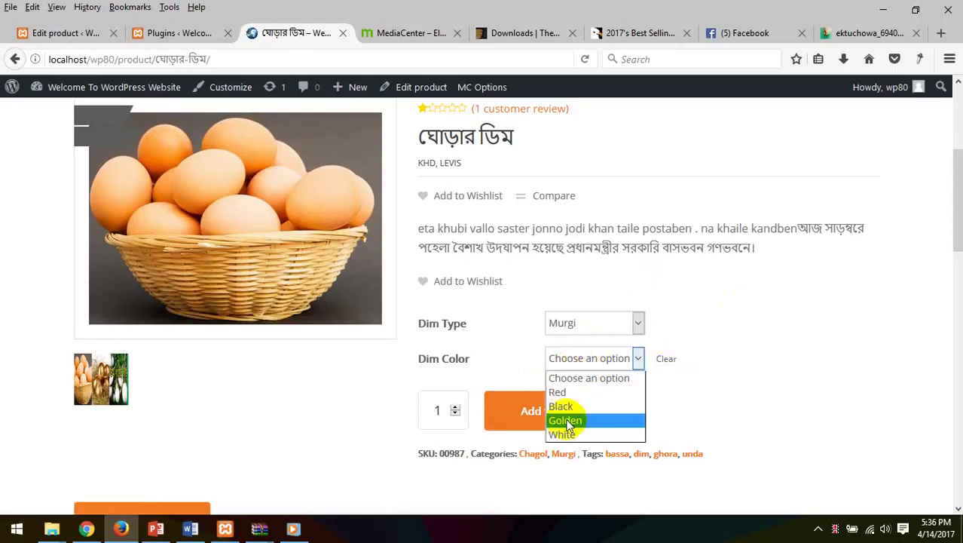
left_click(596, 407)
left_click(588, 360)
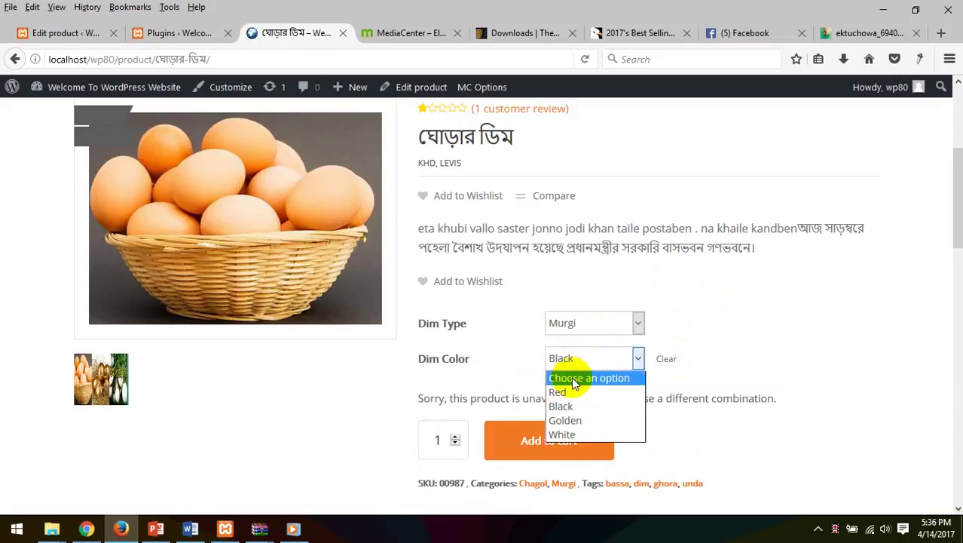
left_click(562, 392)
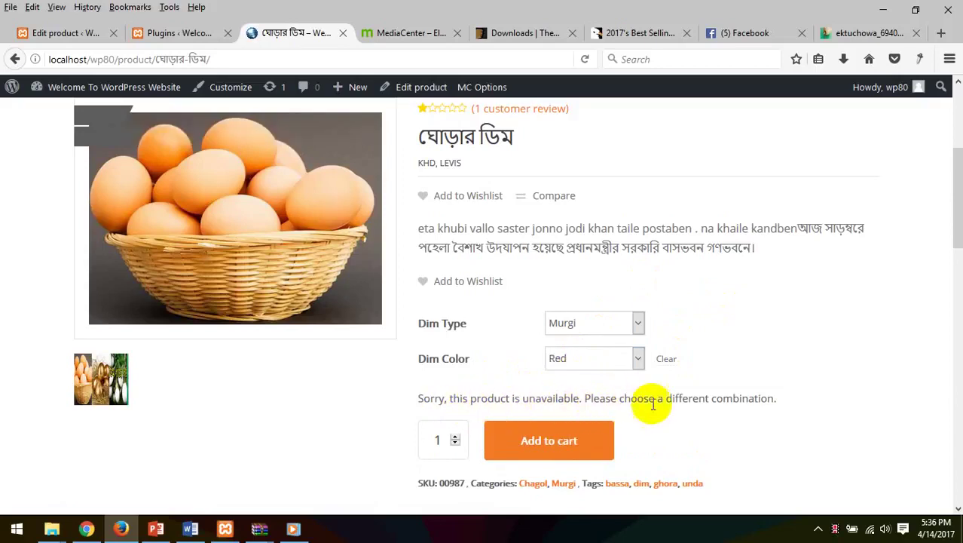
left_click(562, 373)
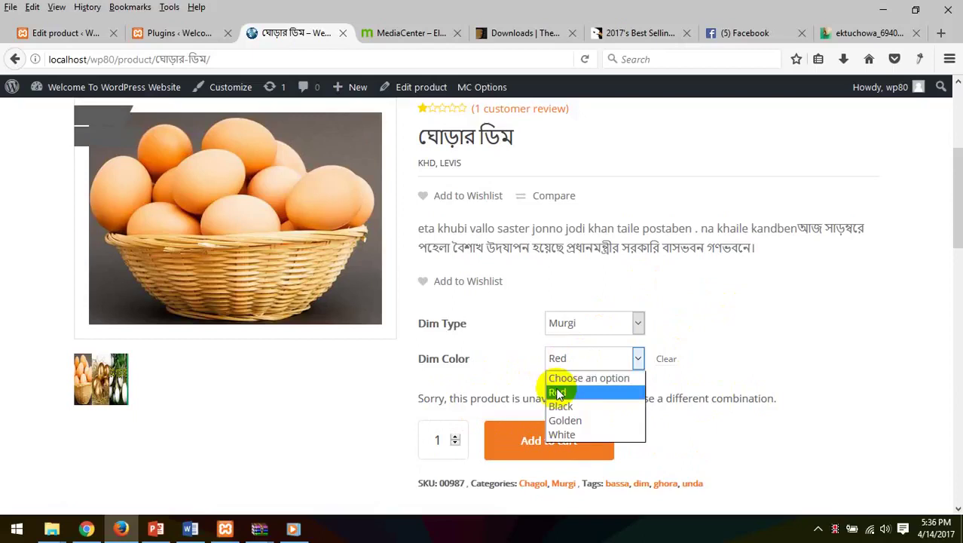
left_click(572, 433)
left_click(576, 360)
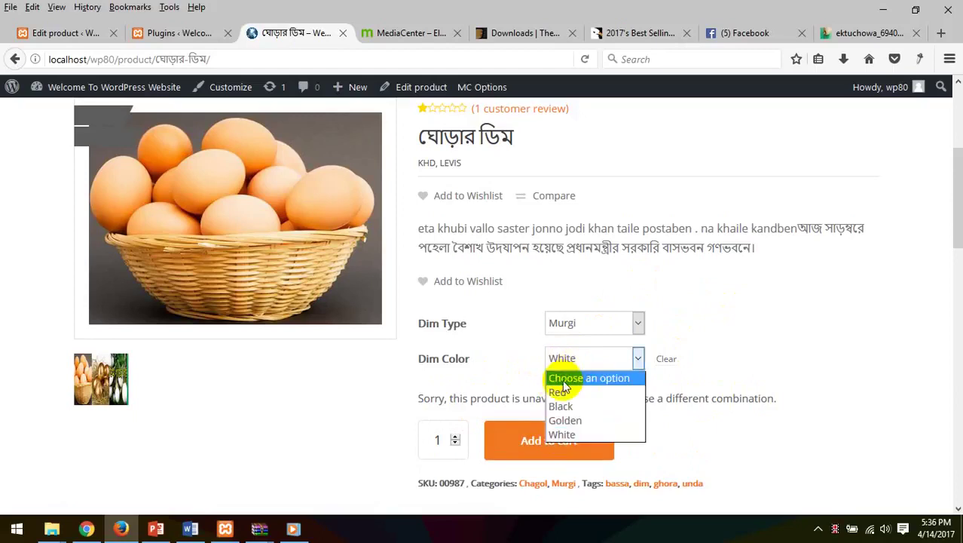
left_click(570, 388)
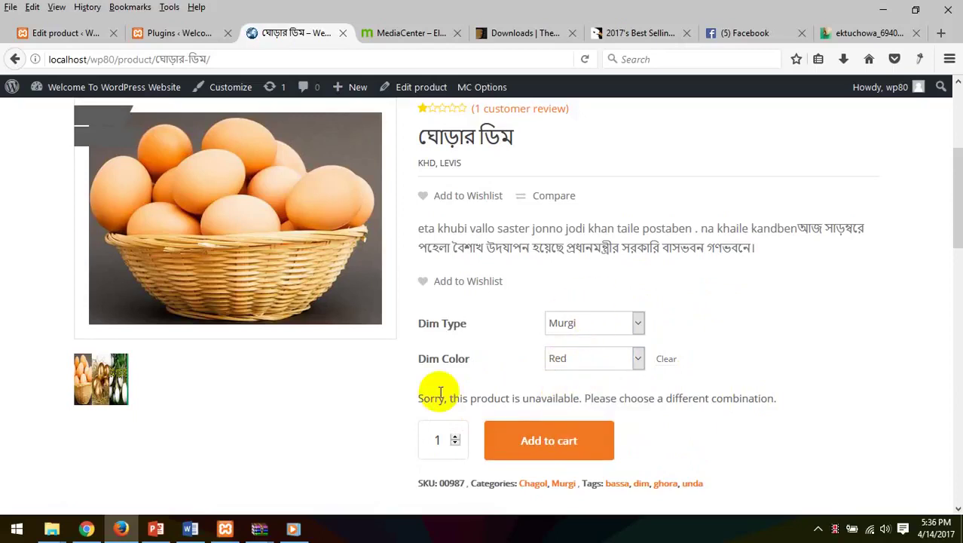
Return to the product editor and review the Dim Type and Dim Color attribute settings
scroll(441, 392, "down", 15)
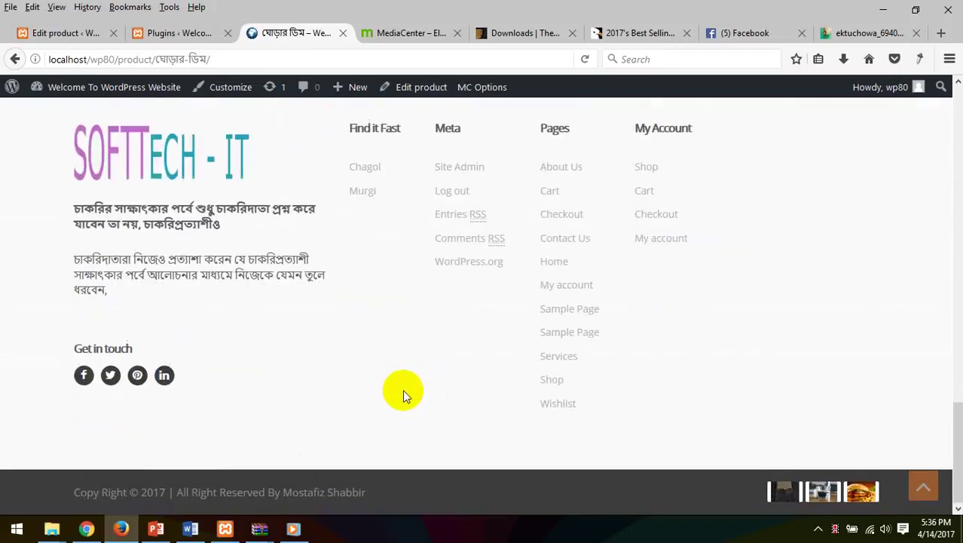
scroll(402, 390, "up", 20)
left_click(101, 33)
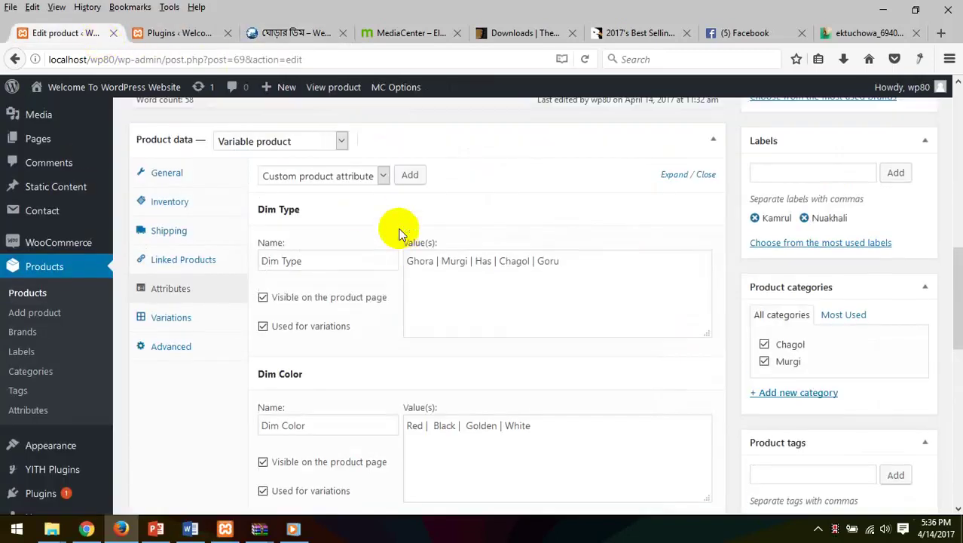
scroll(400, 229, "up", 3)
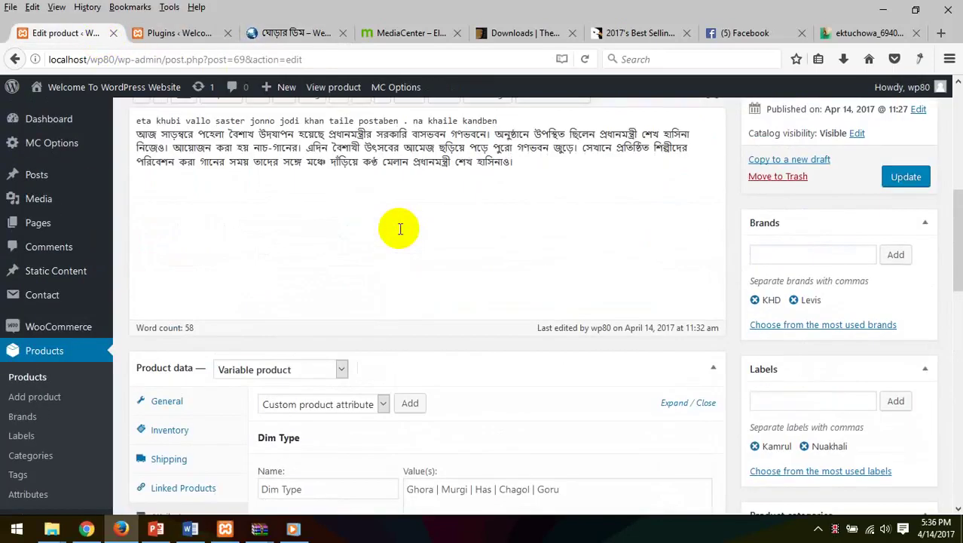
scroll(401, 230, "up", 5)
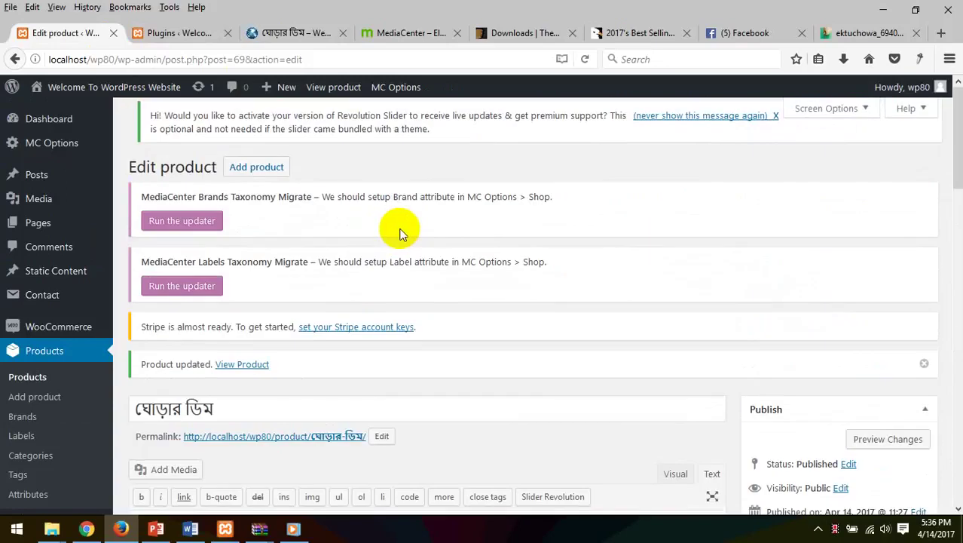
left_click(189, 34)
left_click(67, 36)
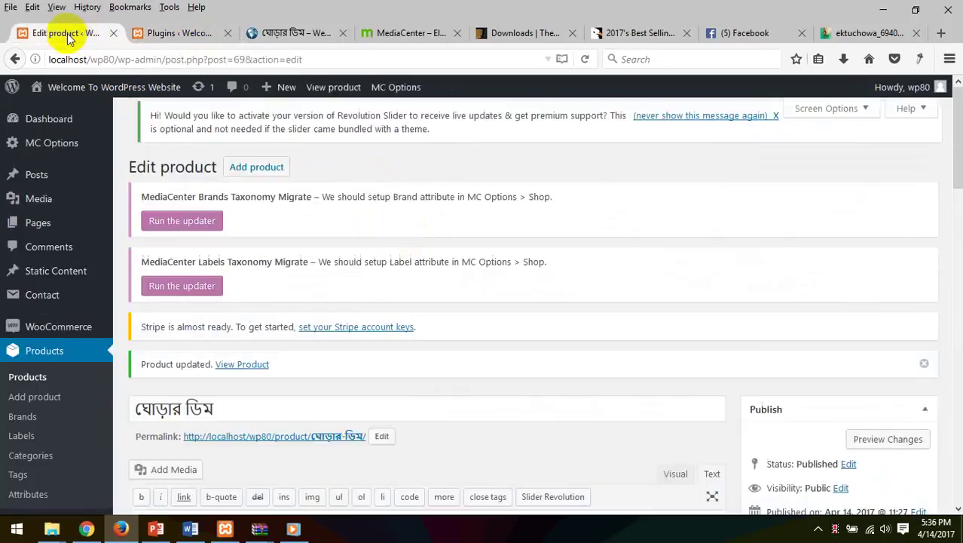
scroll(501, 247, "down", 12)
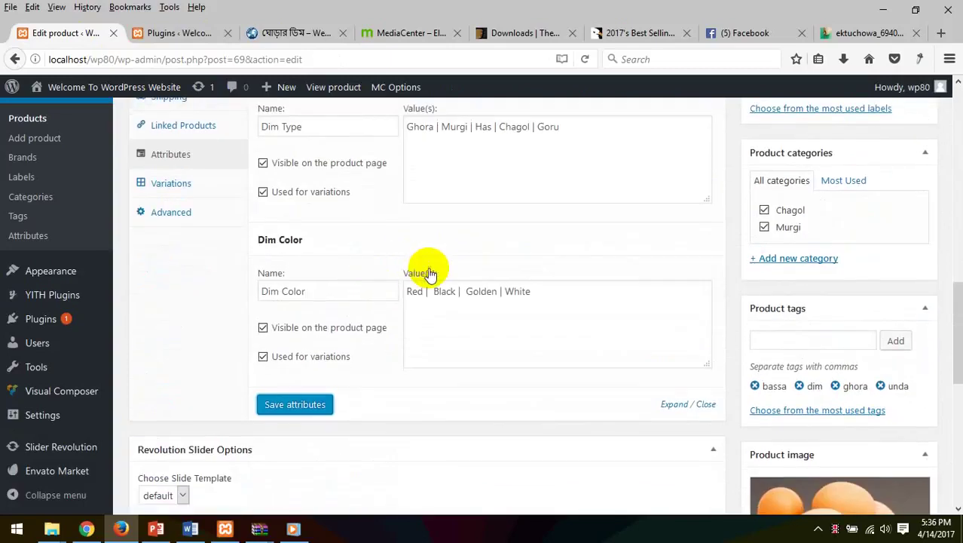
Open the product's variations and set variation #78 to Dim Type Ghora and Dim Color Red
scroll(407, 279, "down", 4)
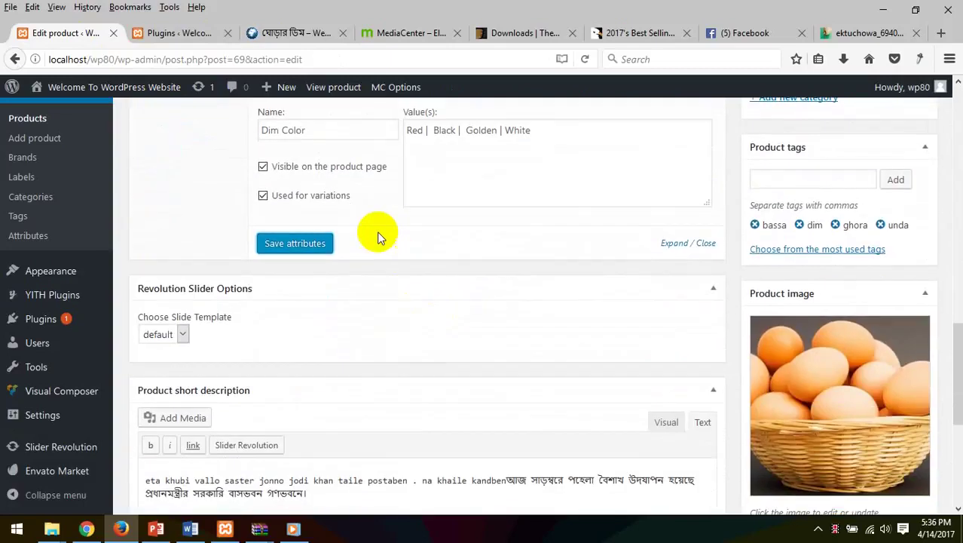
scroll(301, 249, "up", 6)
left_click(172, 270)
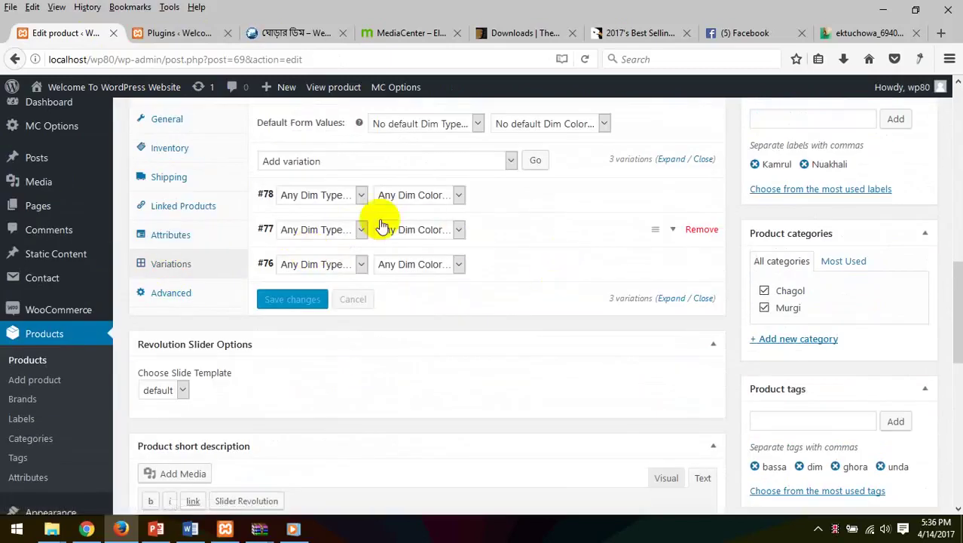
left_click(356, 195)
left_click(296, 224)
left_click(440, 197)
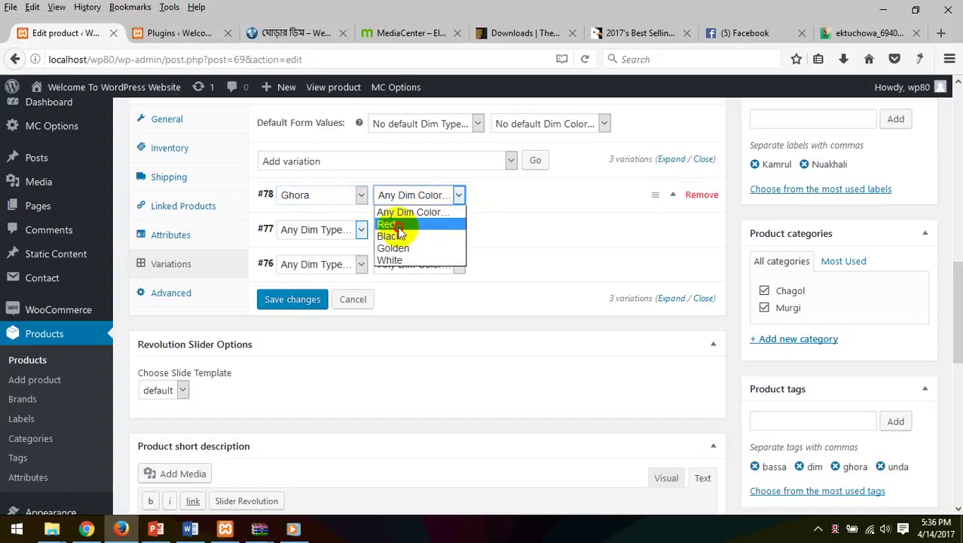
left_click(426, 224)
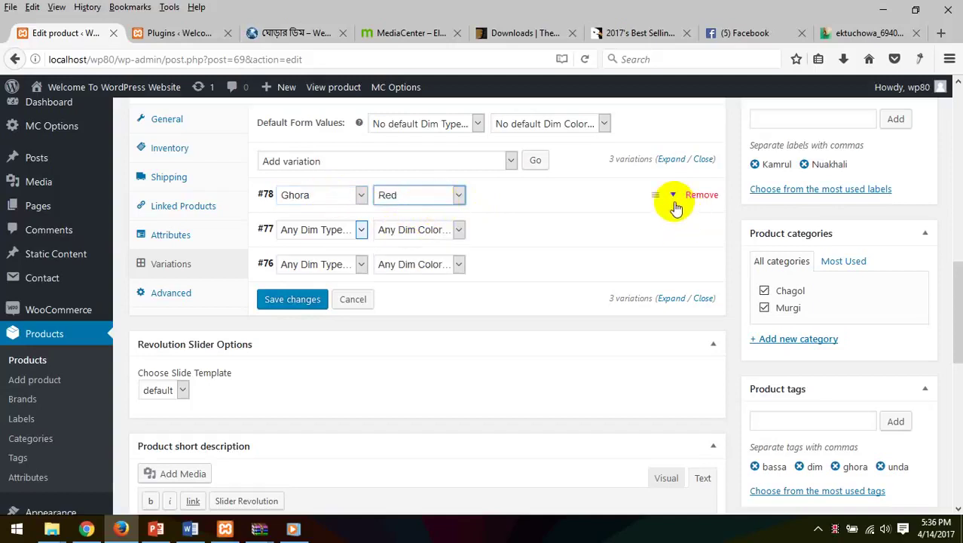
Expand variation #78 to view its SKU, price, stock and shipping fields, and collapse it again
left_click(673, 202)
left_click(540, 260)
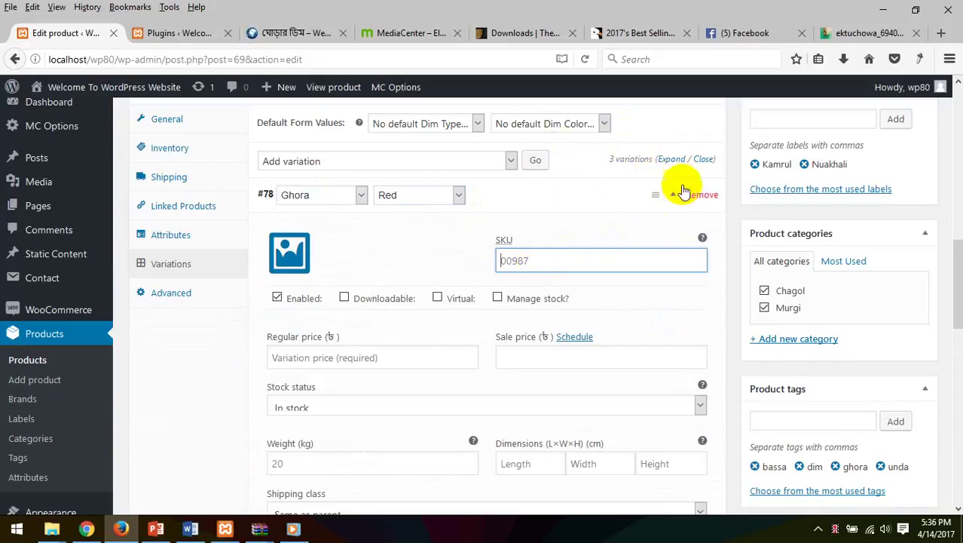
left_click(646, 195)
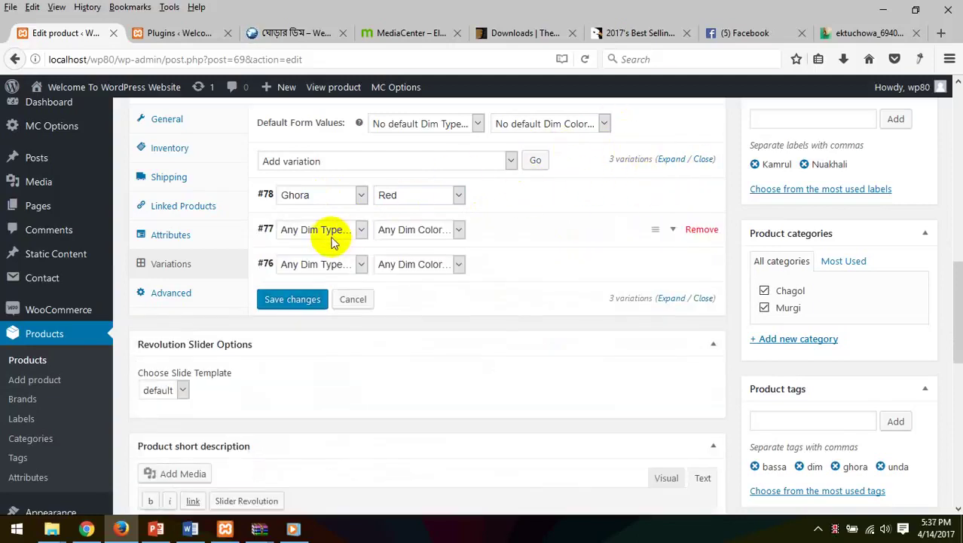
Set variation #77 to Dim Type Murgi and Dim Color Black
left_click(322, 263)
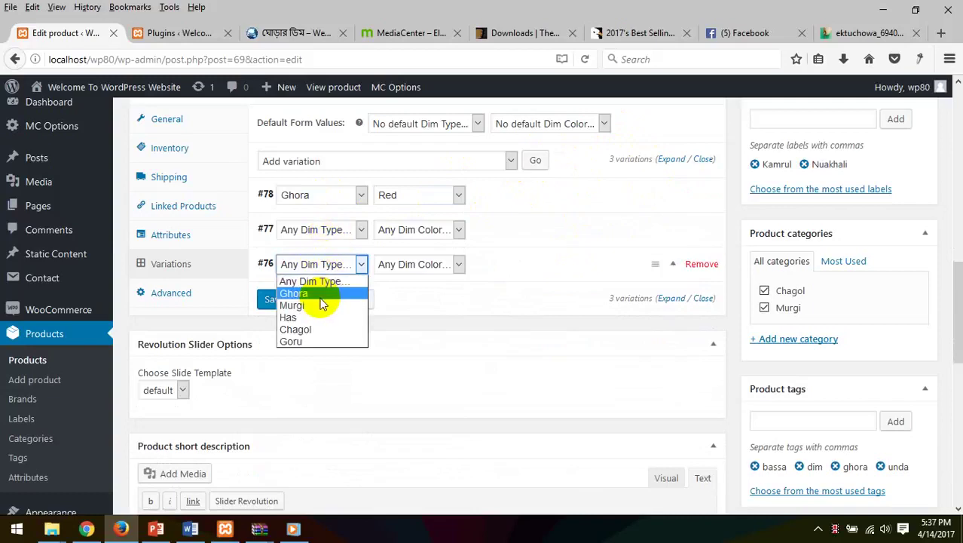
left_click(323, 229)
left_click(394, 229)
left_click(318, 230)
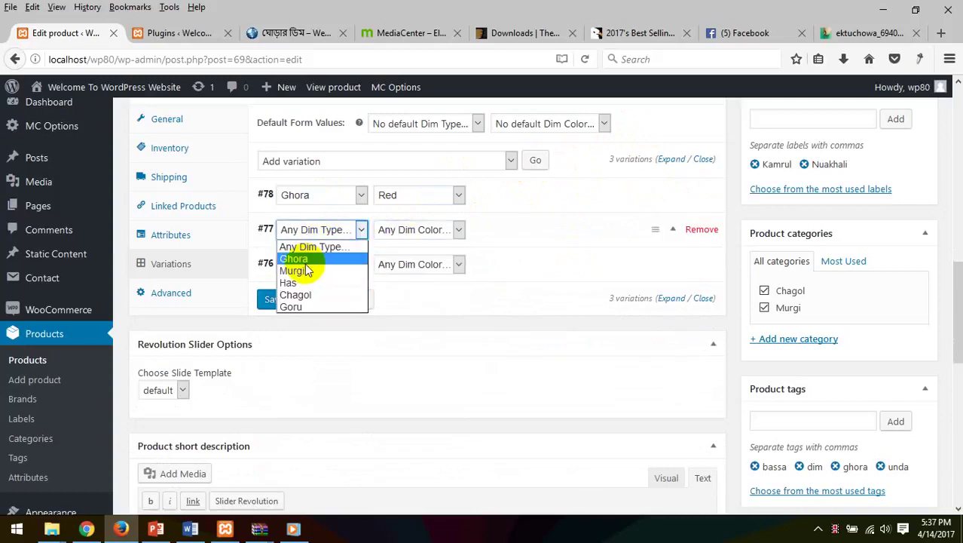
left_click(305, 271)
left_click(418, 229)
left_click(421, 267)
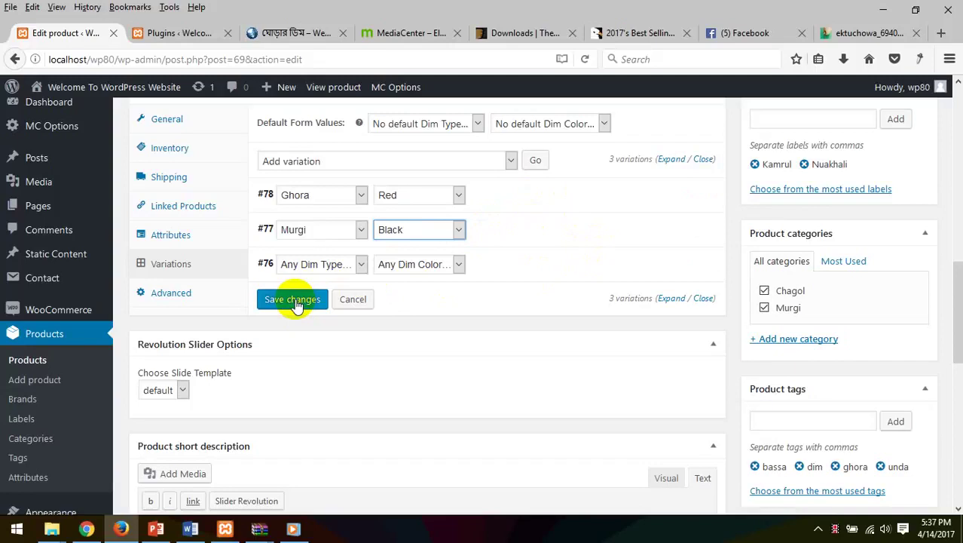
scroll(184, 177, "up", 15)
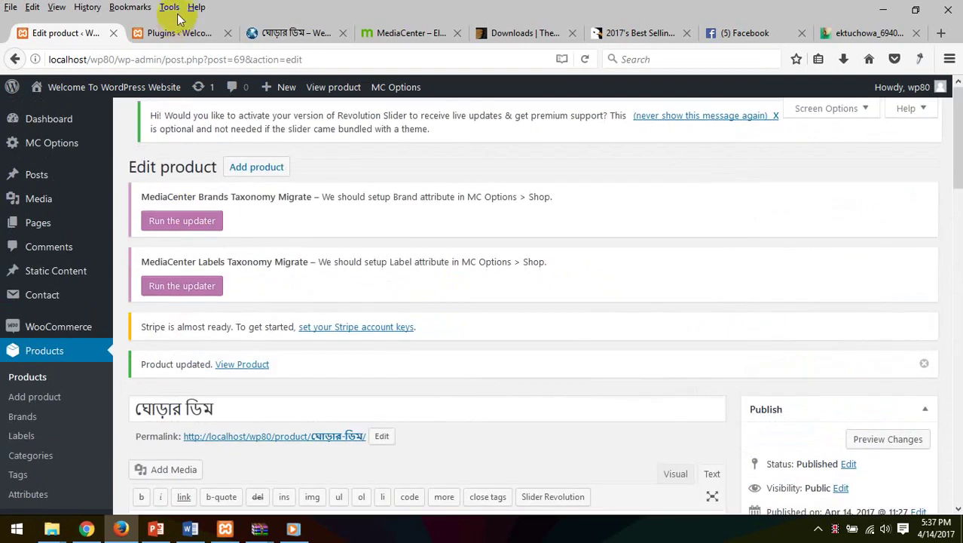
left_click(179, 33)
scroll(537, 355, "down", 5)
scroll(375, 352, "up", 5)
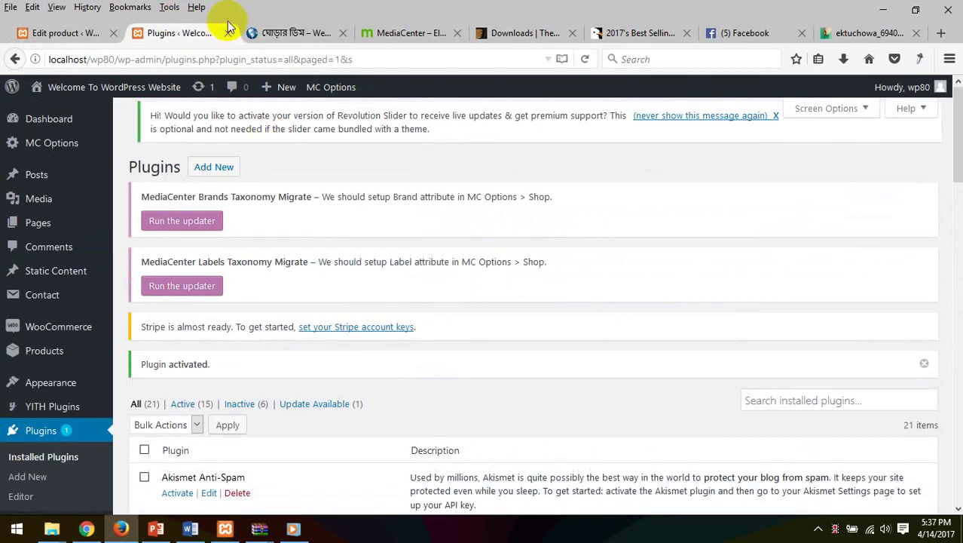
left_click(270, 27)
left_click(105, 33)
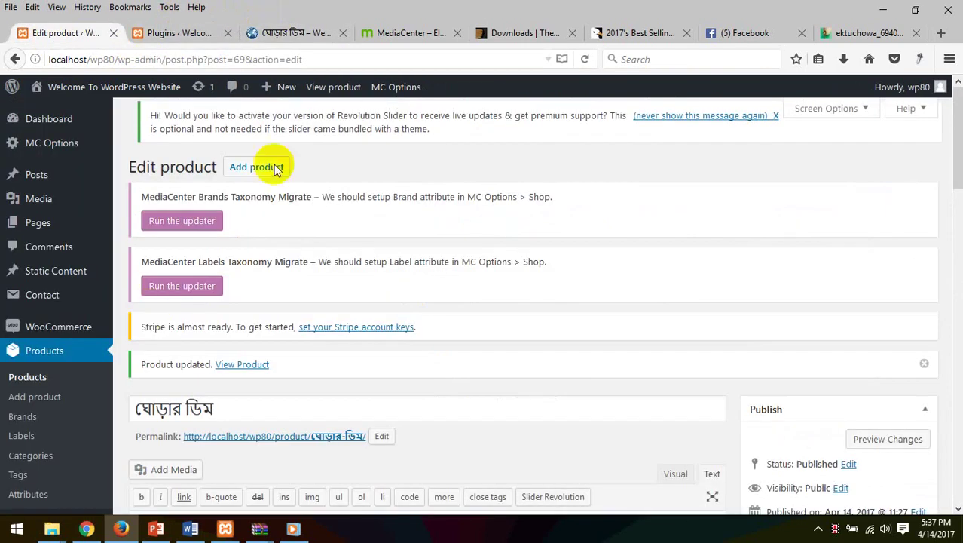
scroll(151, 312, "down", 10)
scroll(139, 328, "up", 10)
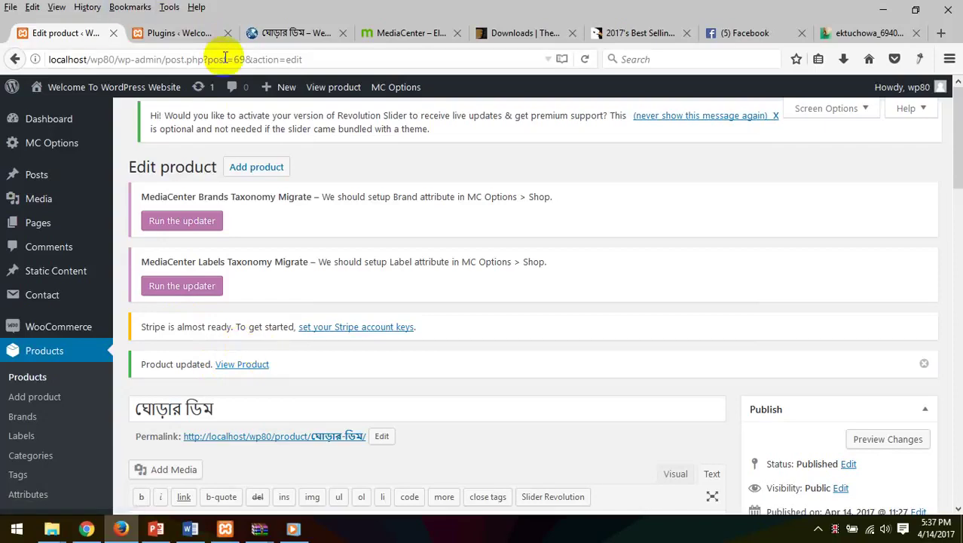
left_click(175, 34)
left_click(56, 33)
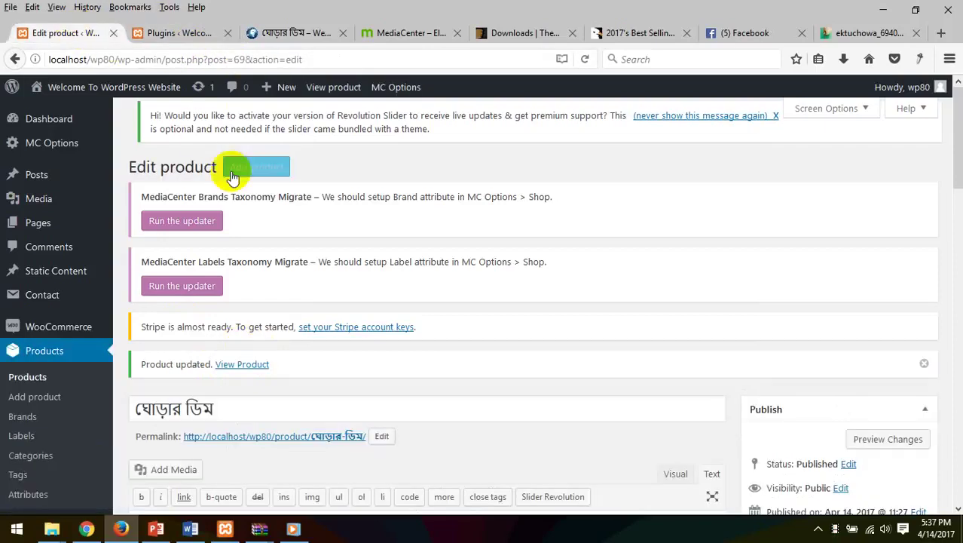
left_click(183, 35)
left_click(62, 34)
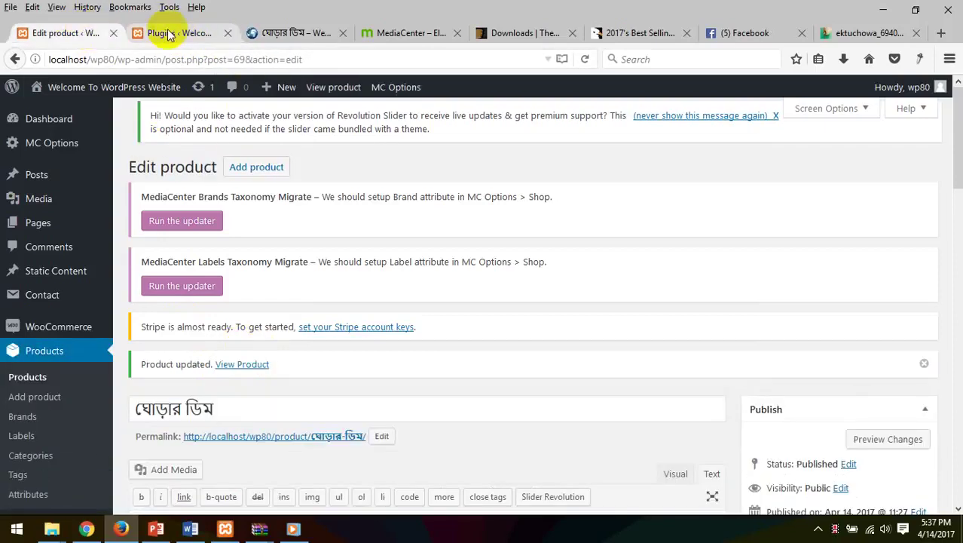